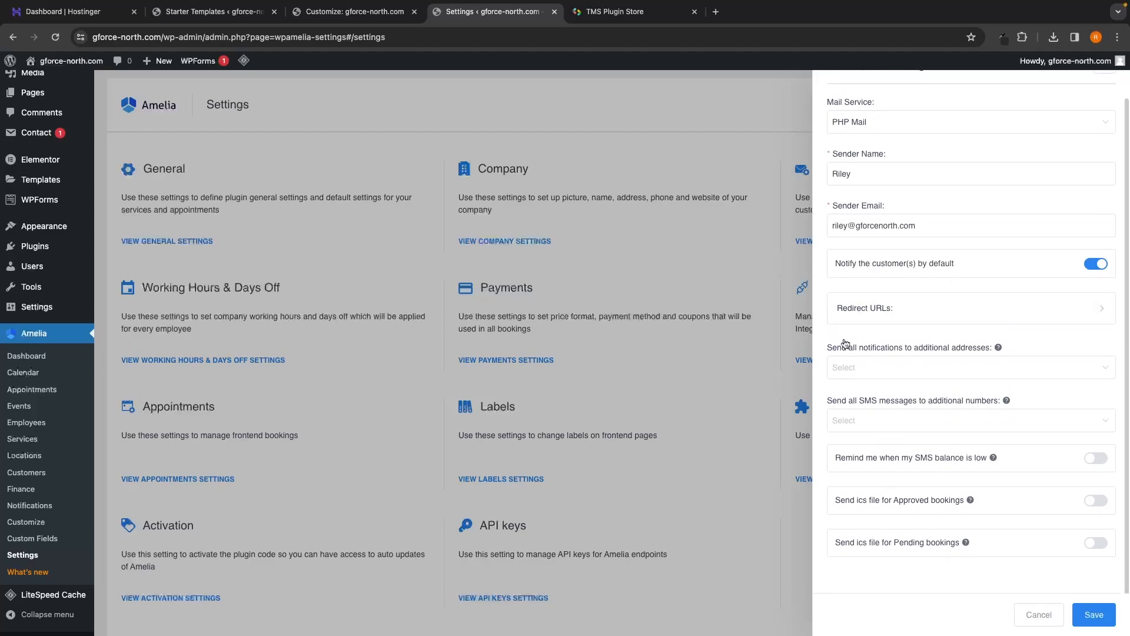
Step: Highlight the additional notification addresses field and the SMS messages wording in the notification settings
drag(827, 349, 994, 352)
click(848, 369)
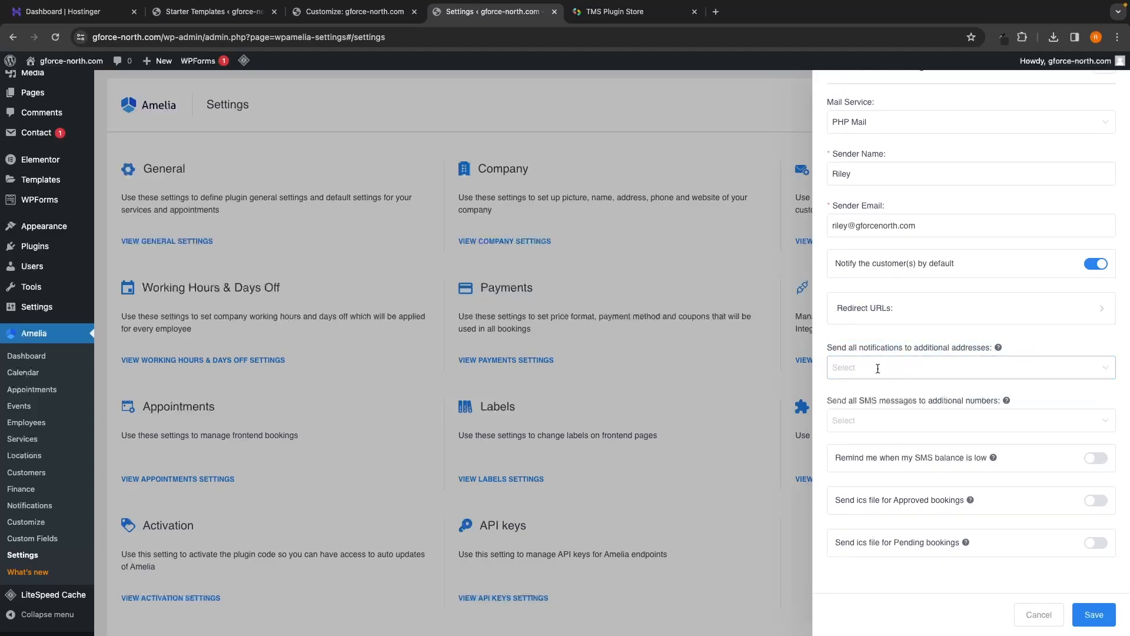
drag(860, 403, 919, 402)
click(944, 399)
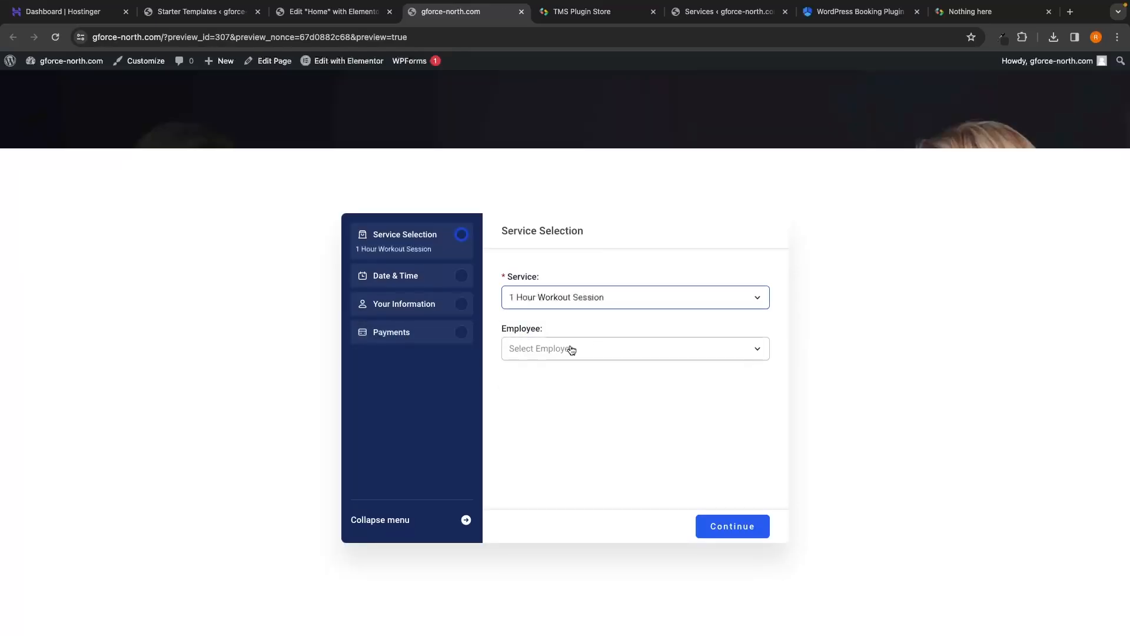
Step: Pick the trainer, book January 10 at 11:30 AM, and continue to the $100.00 payment summary
click(570, 348)
click(554, 409)
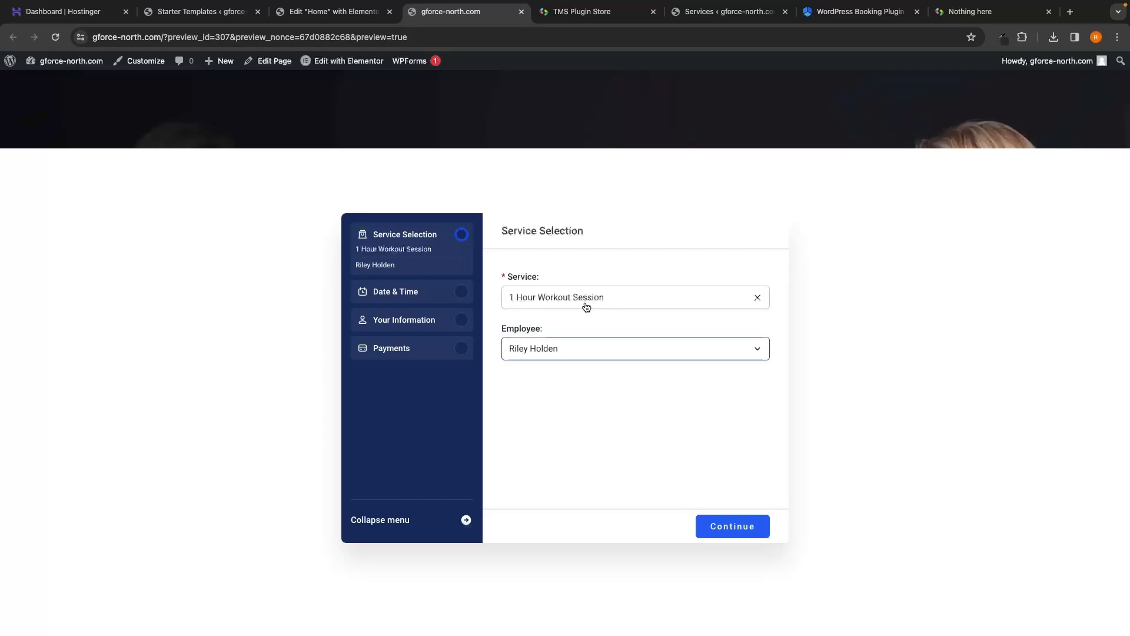
click(732, 526)
click(598, 356)
click(685, 351)
click(733, 527)
click(732, 526)
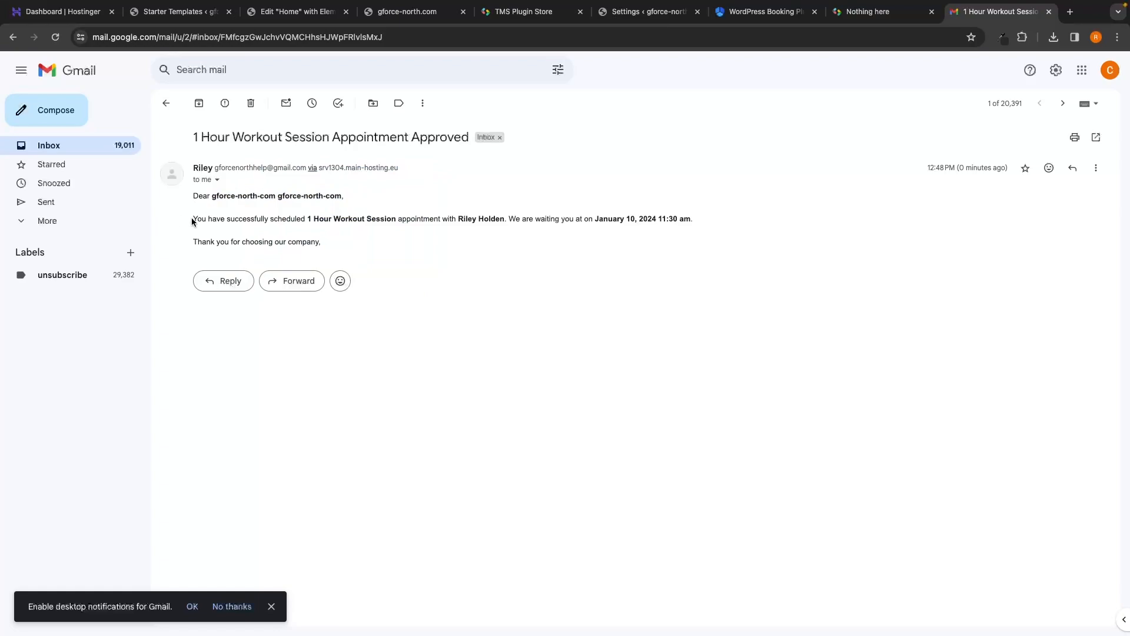
Step: Highlight the appointment confirmation sentence and its date in the approval email
drag(193, 219, 521, 221)
drag(595, 219, 677, 220)
click(723, 229)
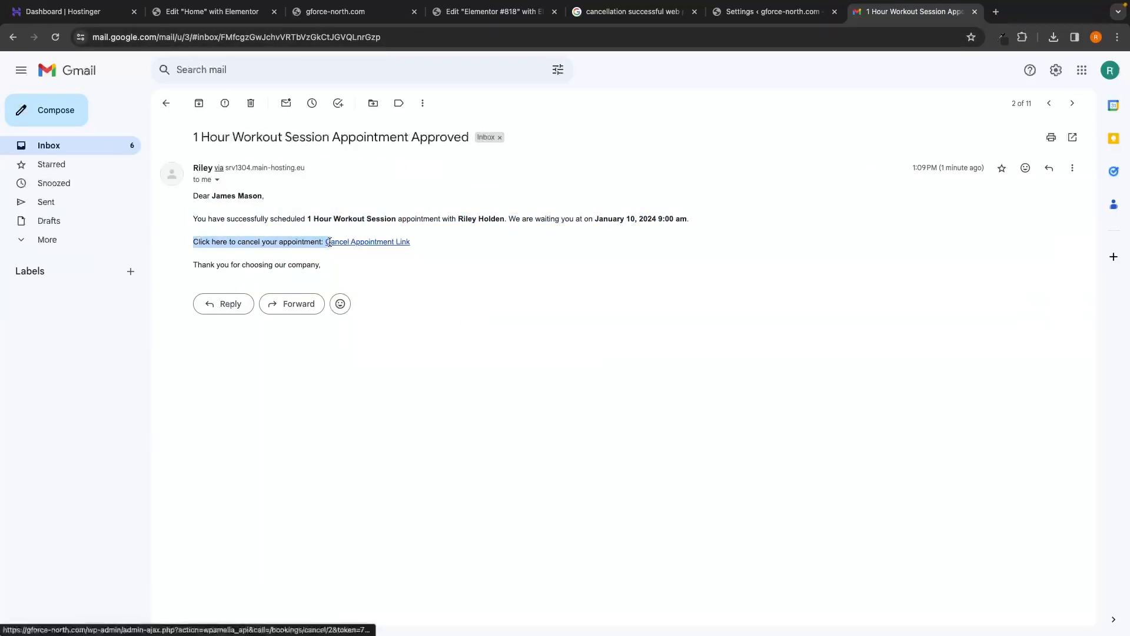
Step: Follow the cancel link and confirm the Cancellation Successful page appears
click(198, 241)
scroll(438, 236, down, 1)
triple_click(437, 236)
click(437, 235)
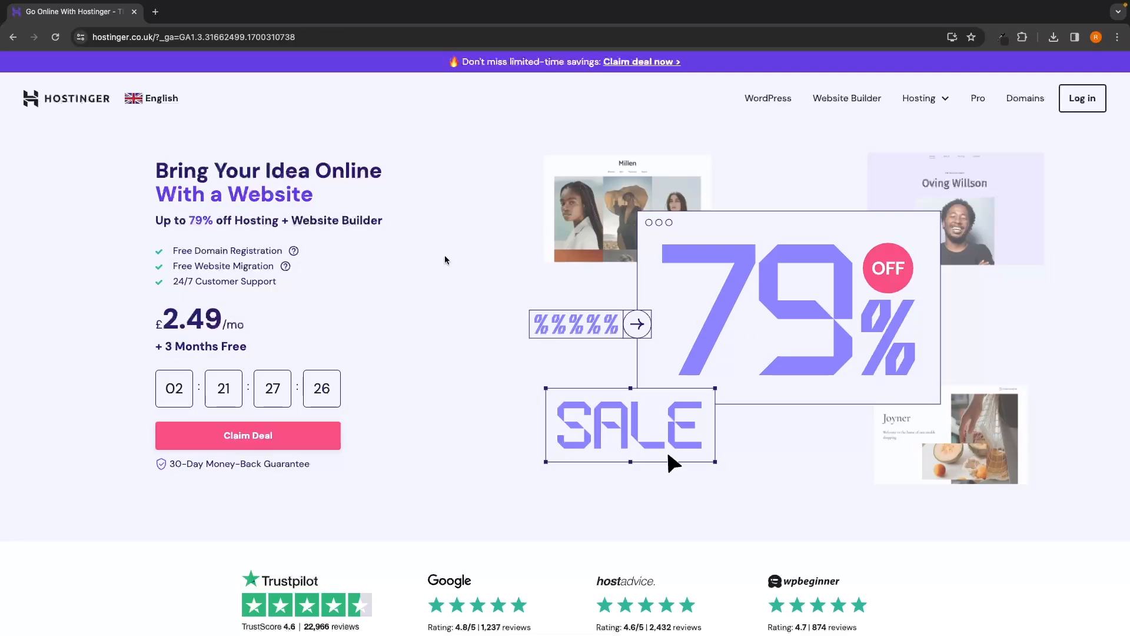
Step: Highlight the 'Up to 79% off' subtitle, then jump to the Premium, Business and Cloud Startup plans
drag(144, 221, 406, 215)
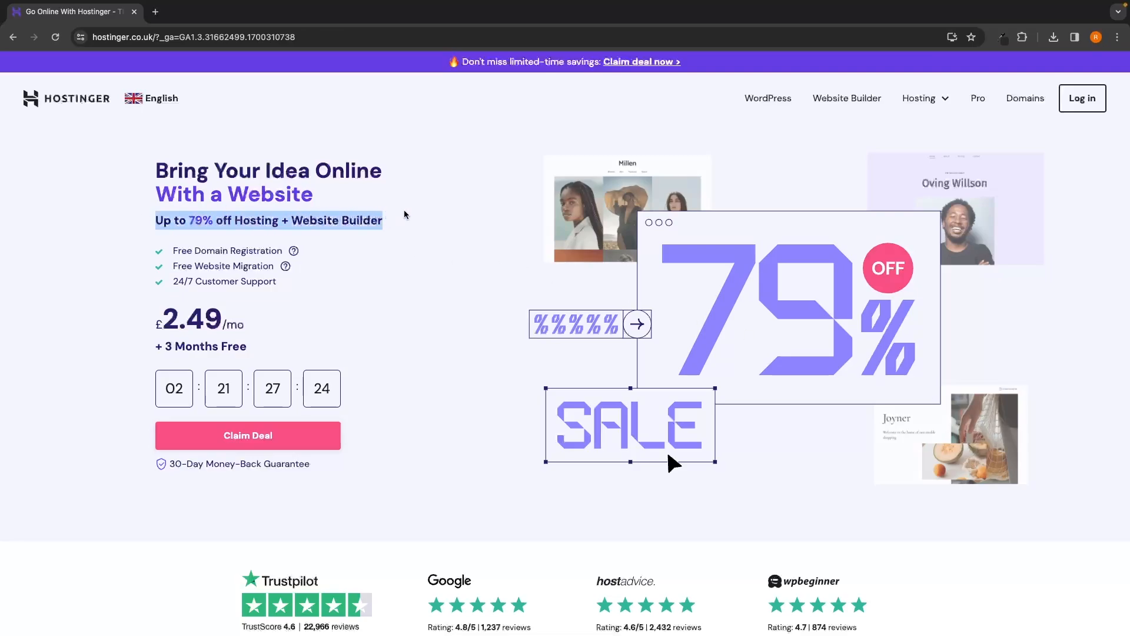
click(437, 261)
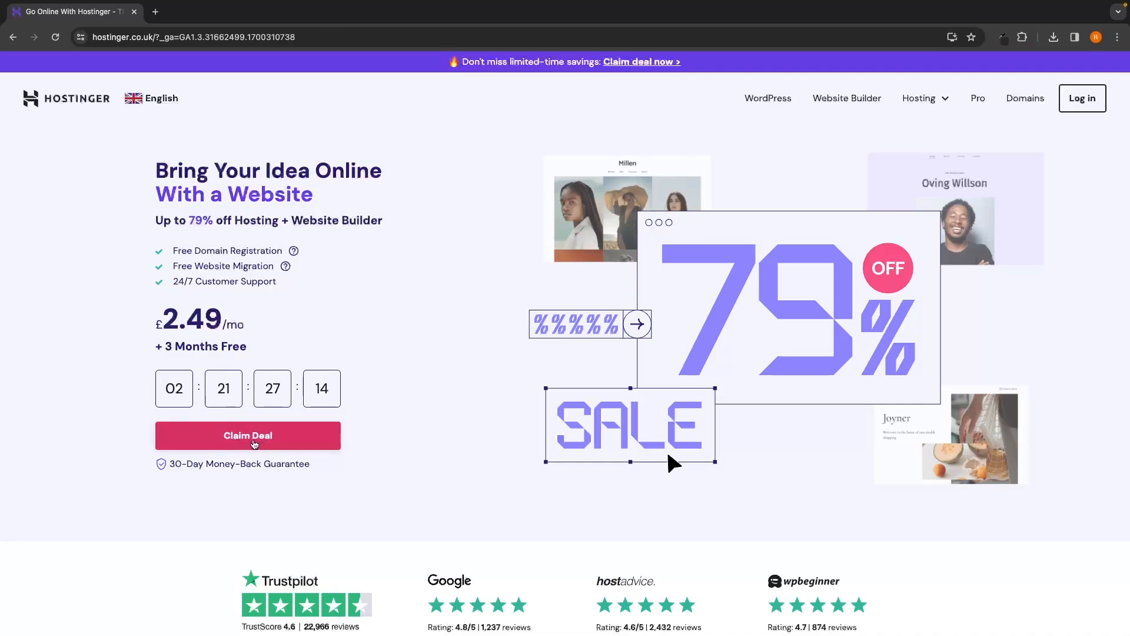
click(263, 444)
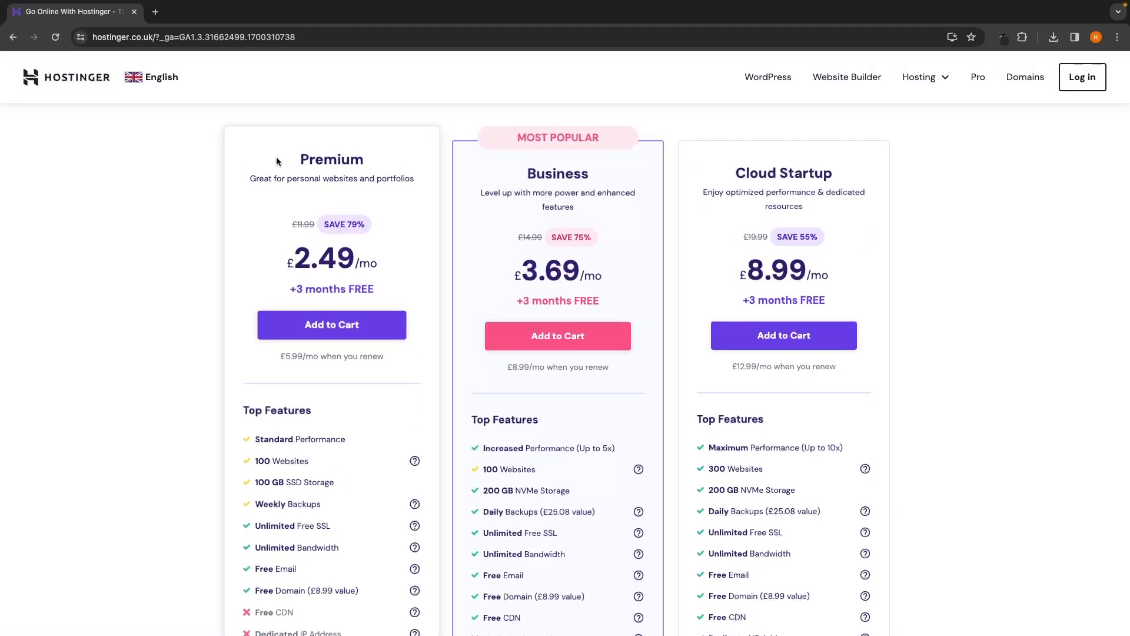
drag(296, 161, 380, 161)
drag(525, 160, 577, 160)
drag(733, 160, 865, 167)
click(920, 184)
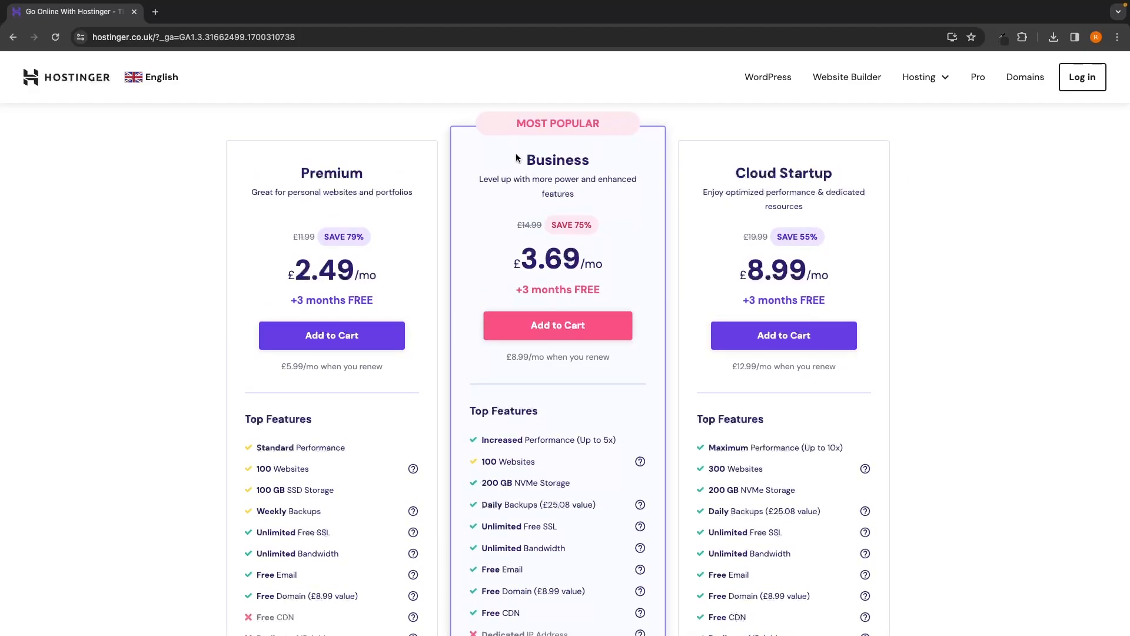
drag(517, 156, 605, 157)
click(606, 157)
scroll(609, 178, down, 2)
scroll(532, 351, down, 2)
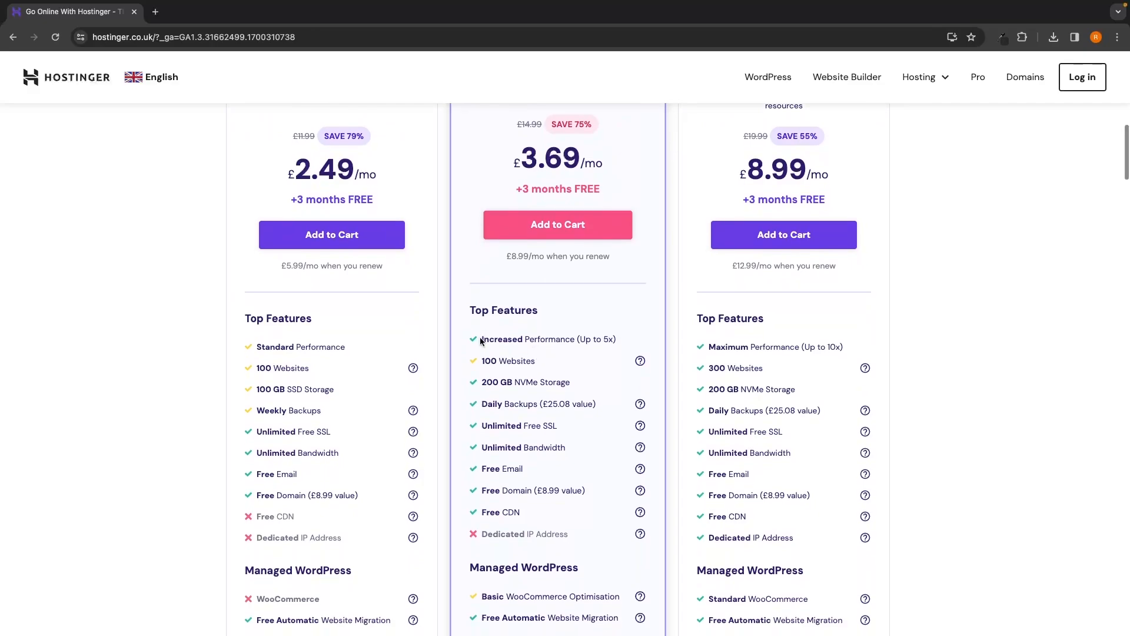
drag(480, 339, 619, 344)
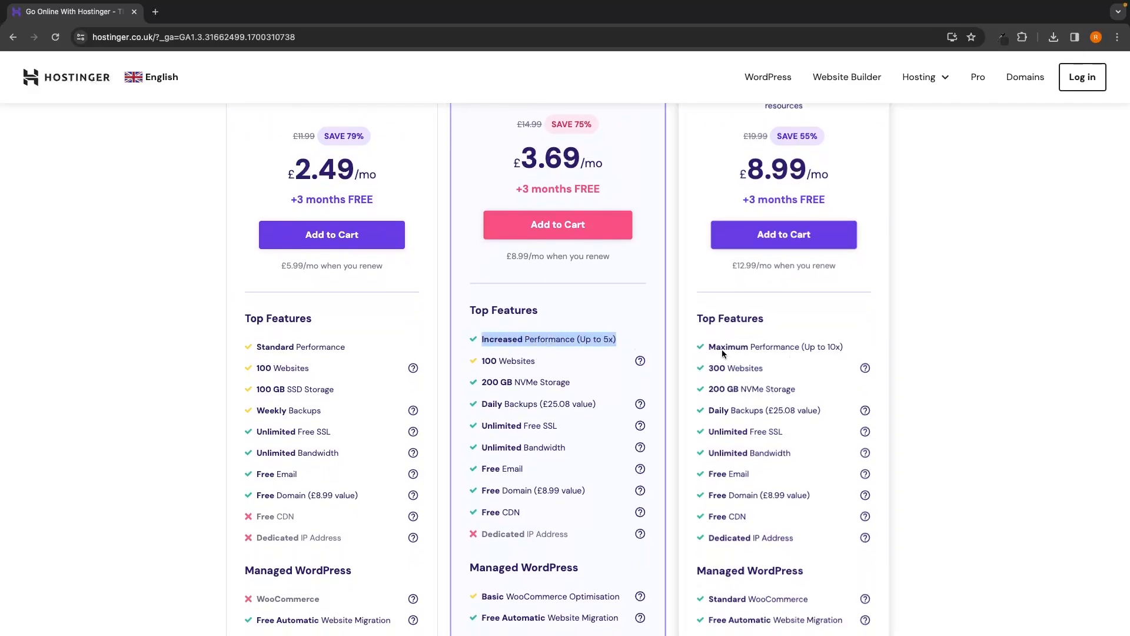
click(1065, 332)
scroll(1003, 330, up, 1)
scroll(1003, 332, up, 2)
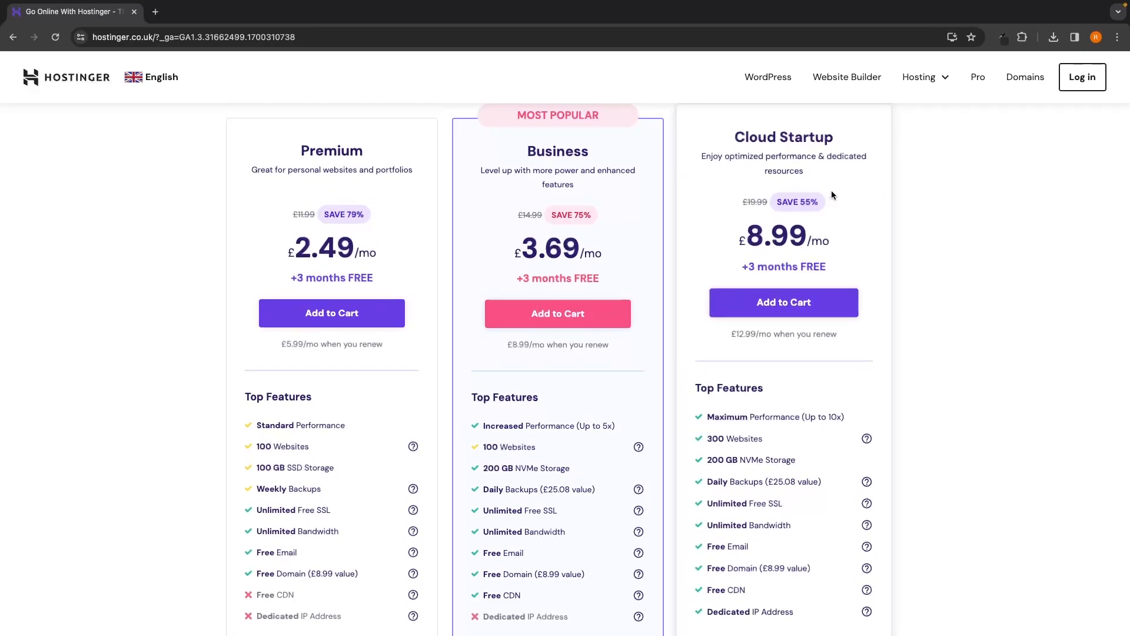
drag(707, 415, 859, 412)
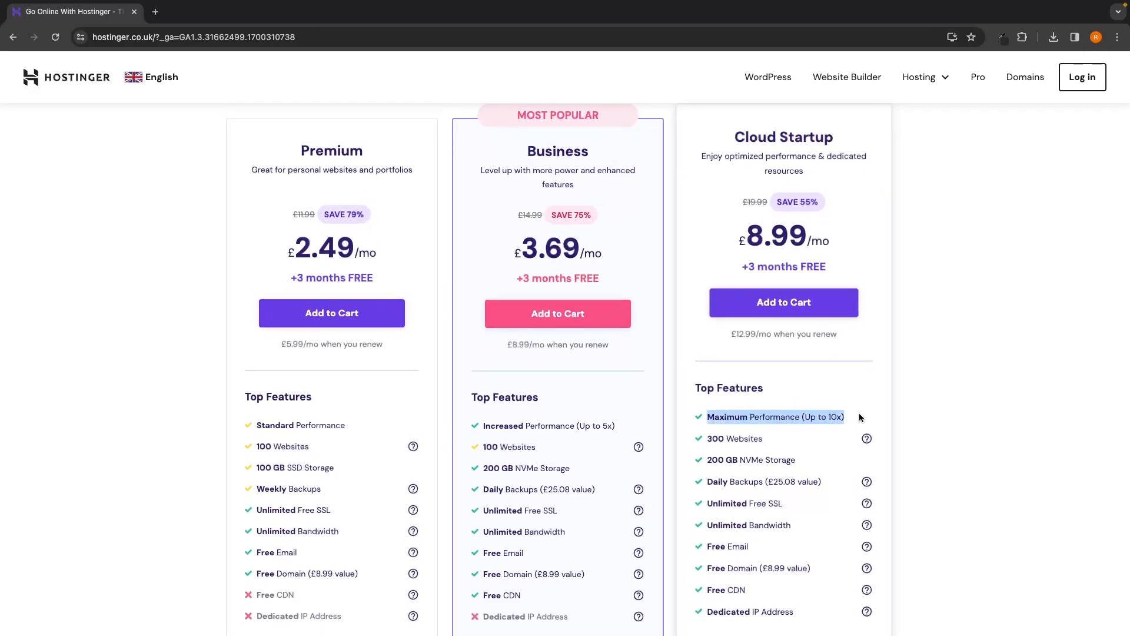
click(910, 413)
scroll(910, 413, down, 1)
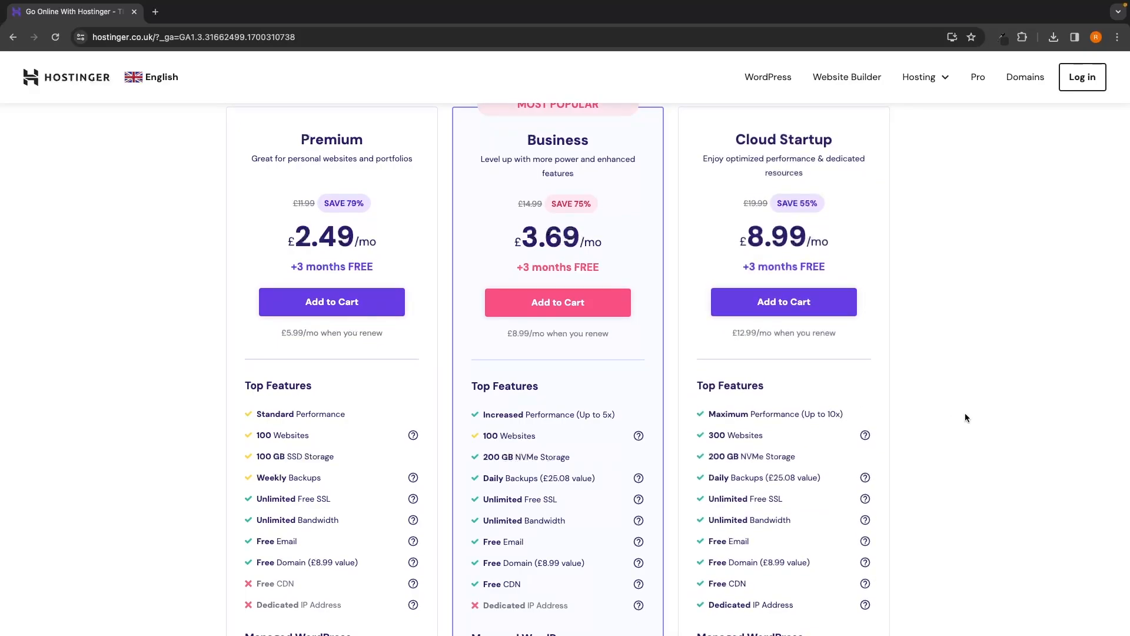
scroll(965, 417, up, 1)
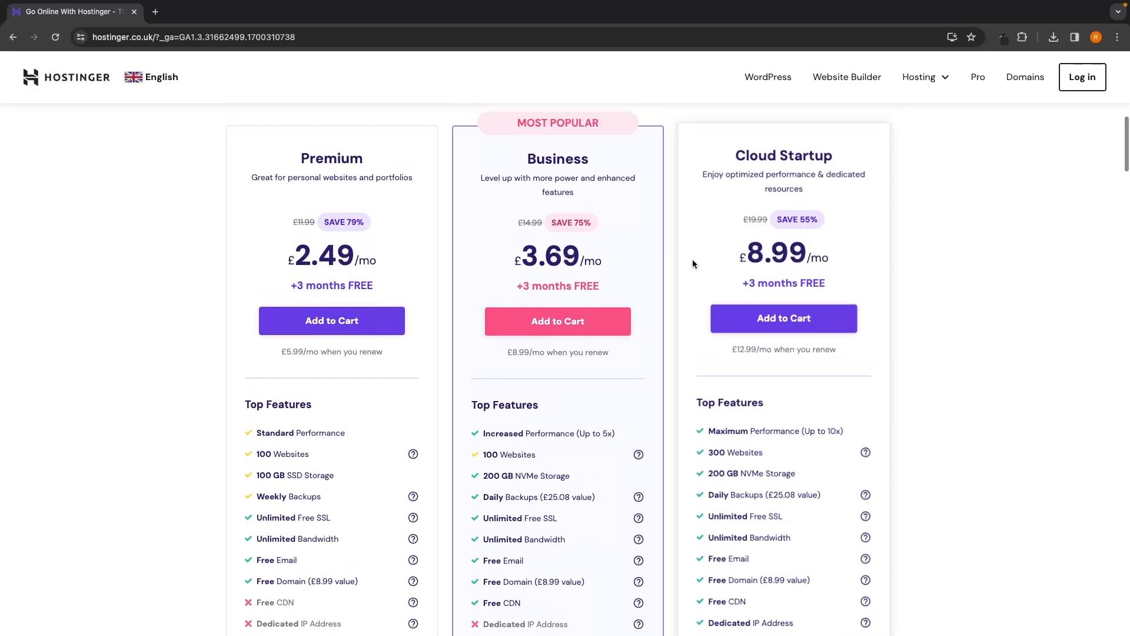
drag(522, 148, 598, 147)
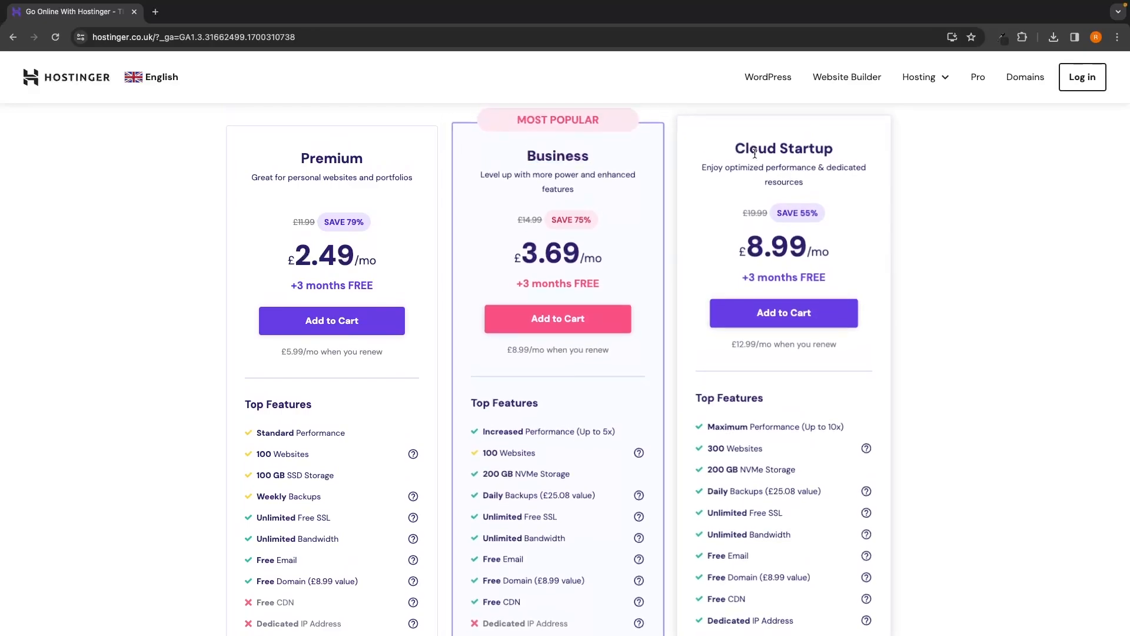
drag(758, 145, 821, 154)
click(945, 213)
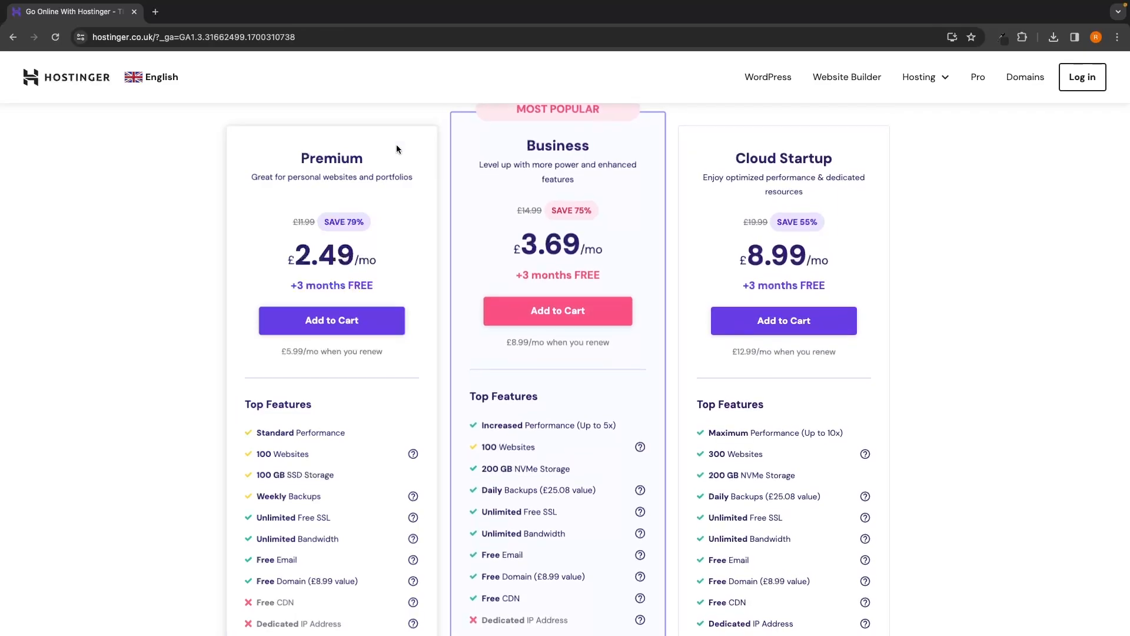
drag(289, 149, 365, 147)
drag(365, 147, 291, 145)
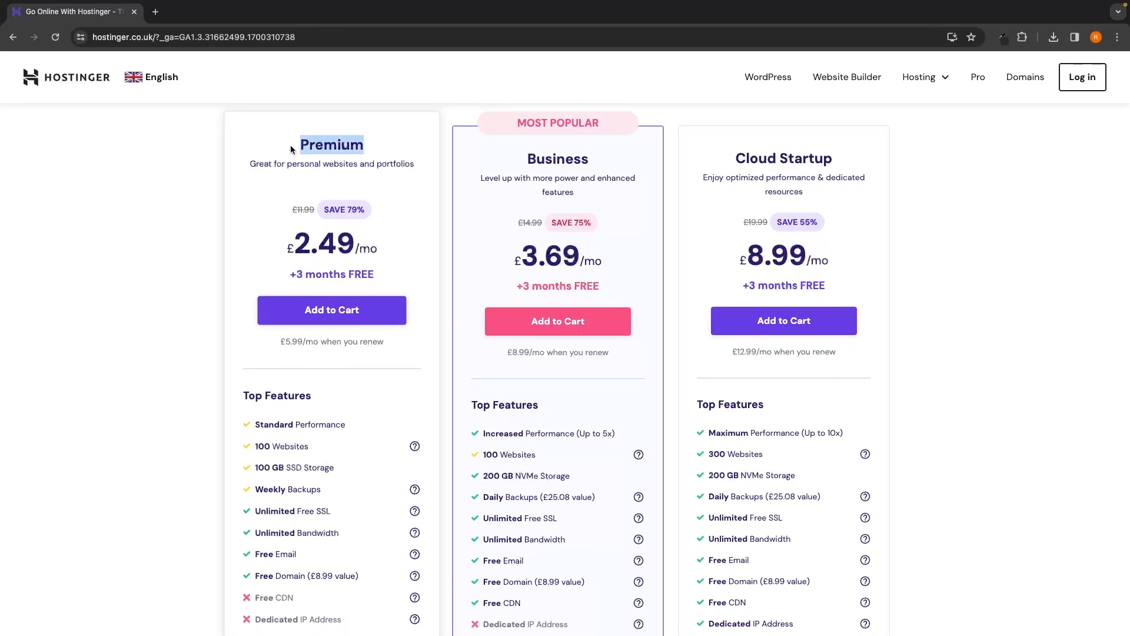
click(399, 155)
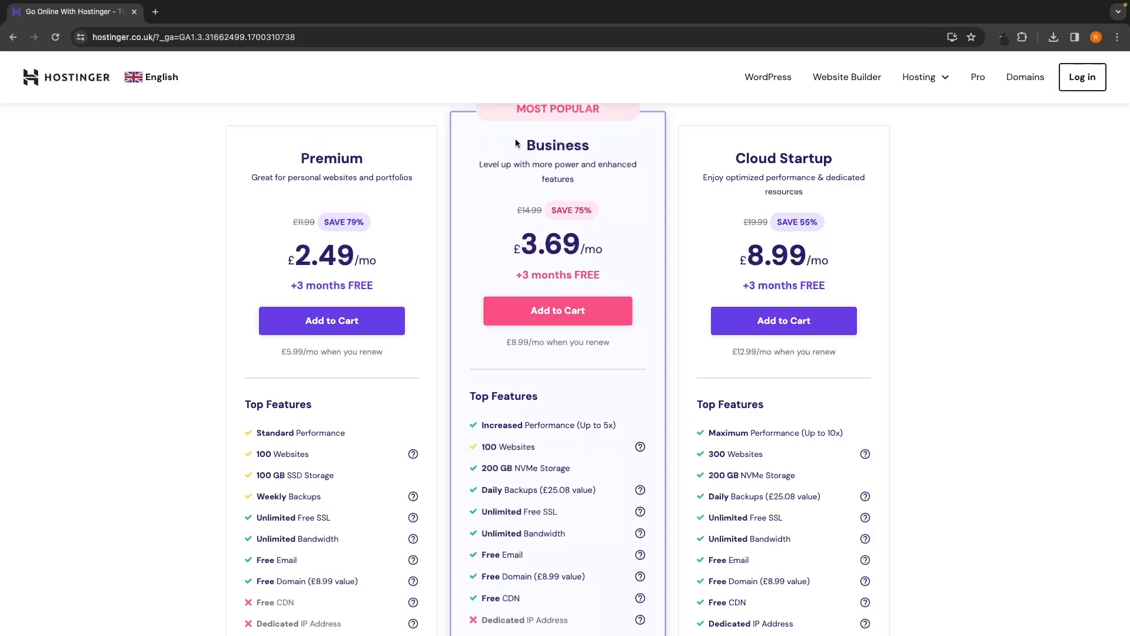
drag(518, 145, 606, 147)
click(608, 147)
Step: Add the Business plan to the cart and pick the 12-month period, noting the free first-year domain
click(558, 313)
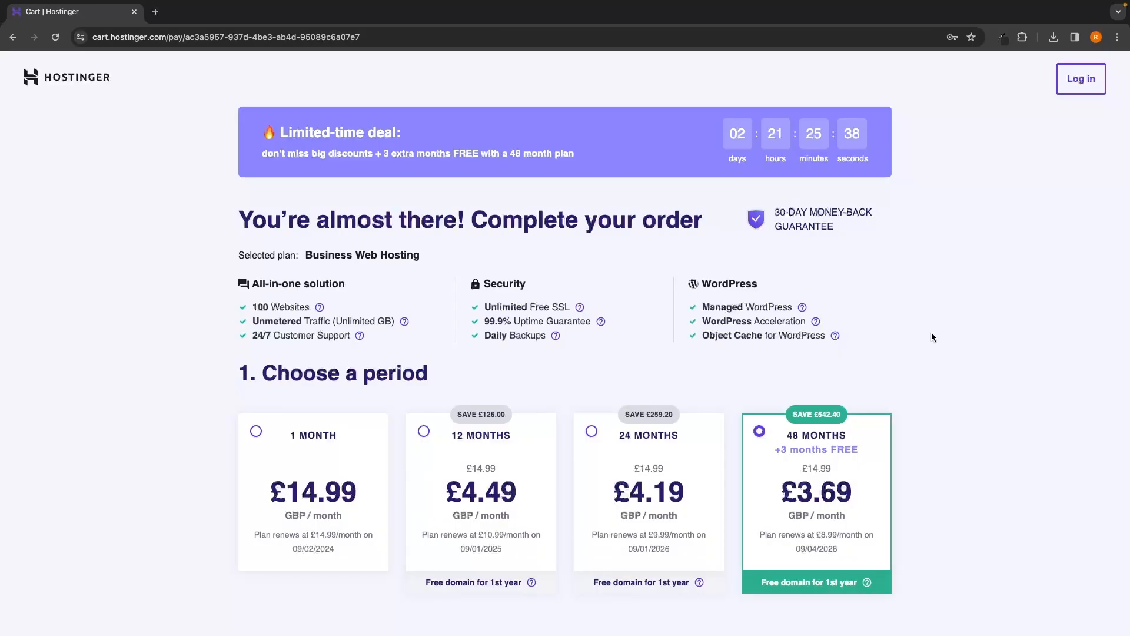
scroll(931, 337, down, 3)
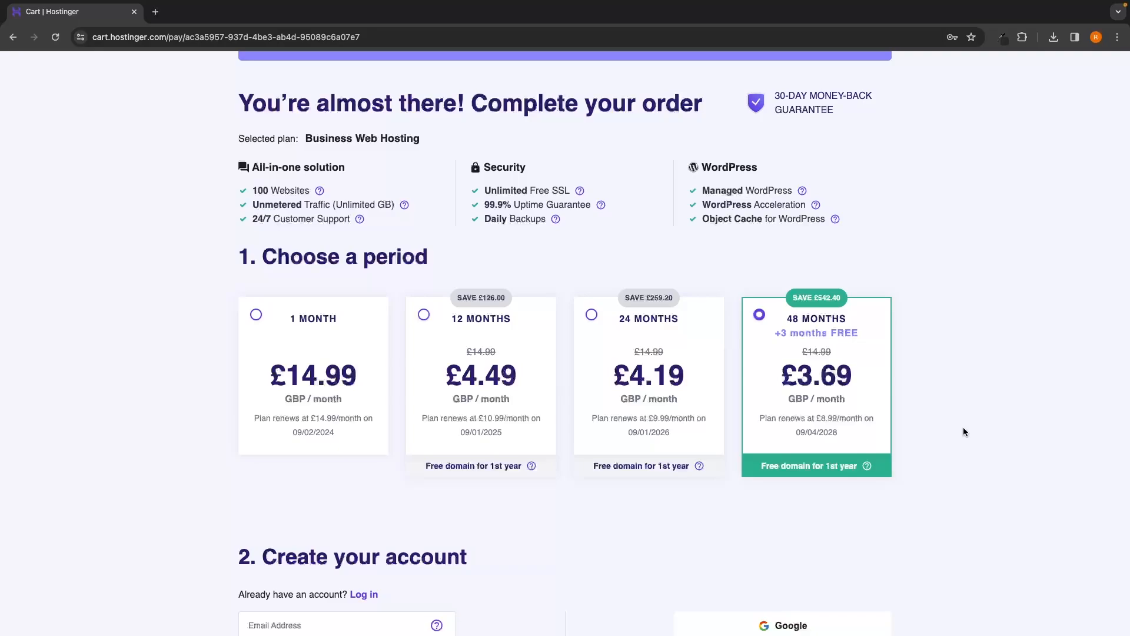
click(484, 323)
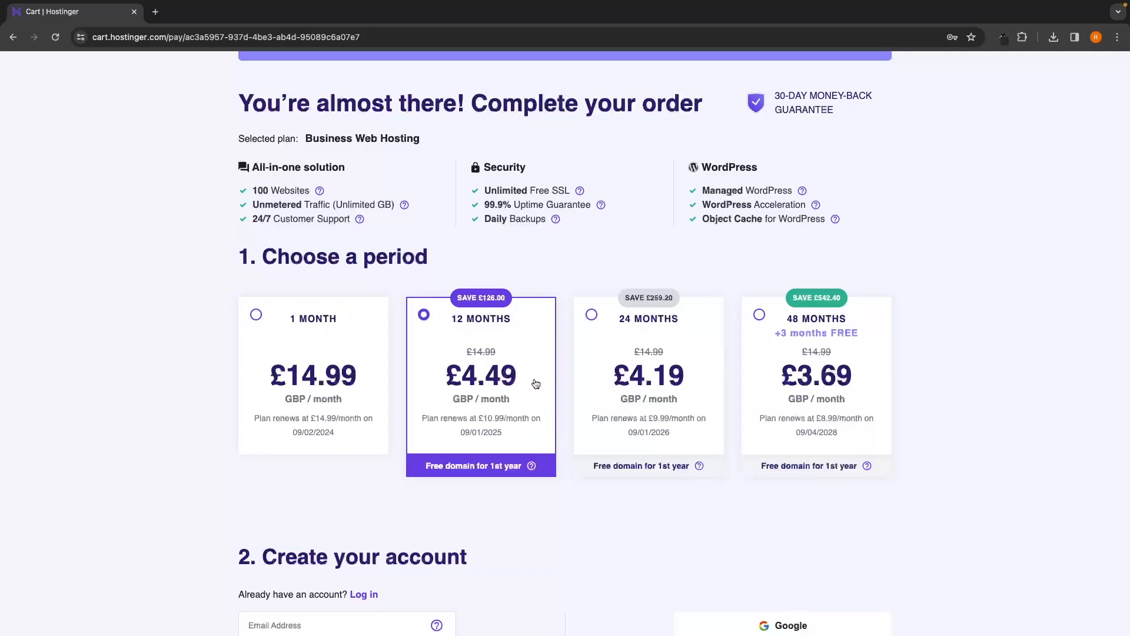
scroll(536, 384, down, 1)
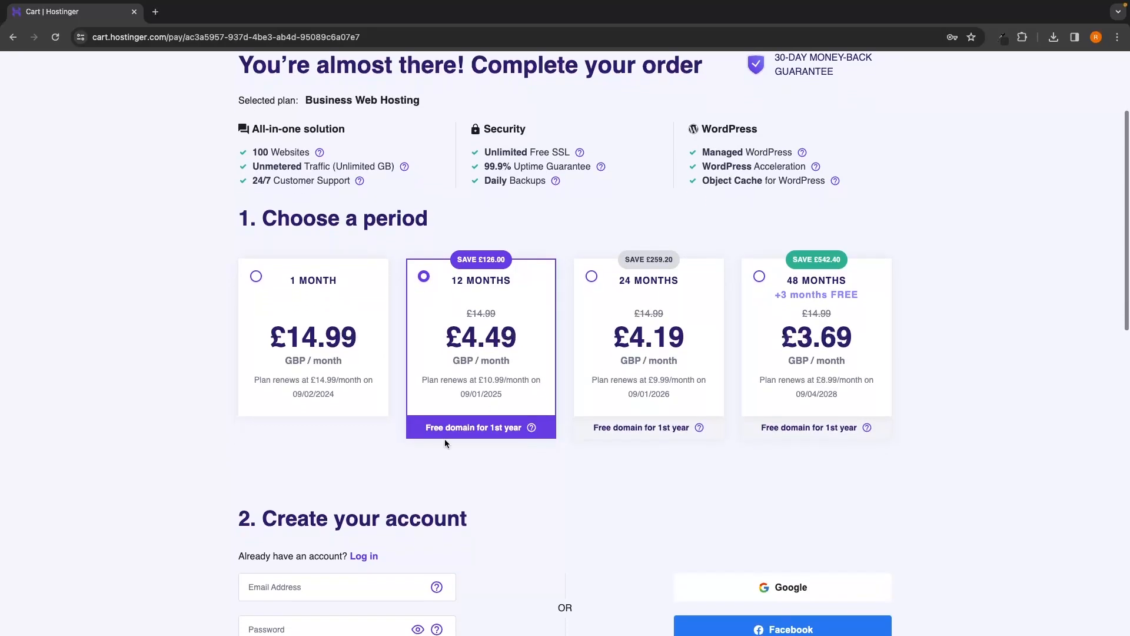
drag(421, 434, 521, 435)
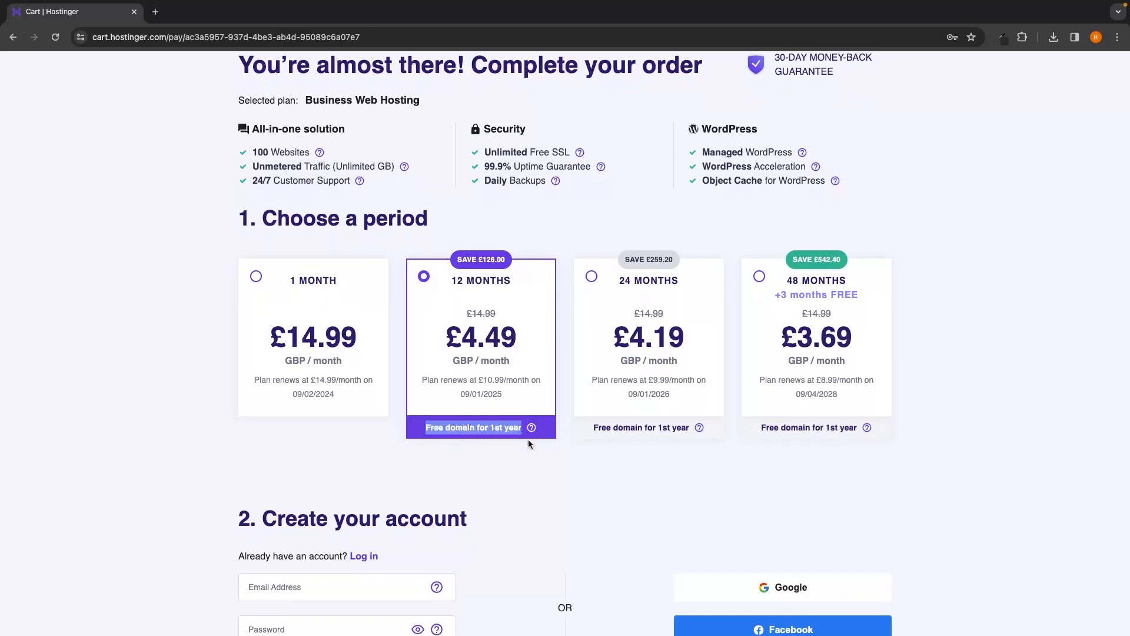
Step: Switch to the 1-month billing period and check its £14.99 price
click(353, 347)
scroll(447, 377, down, 5)
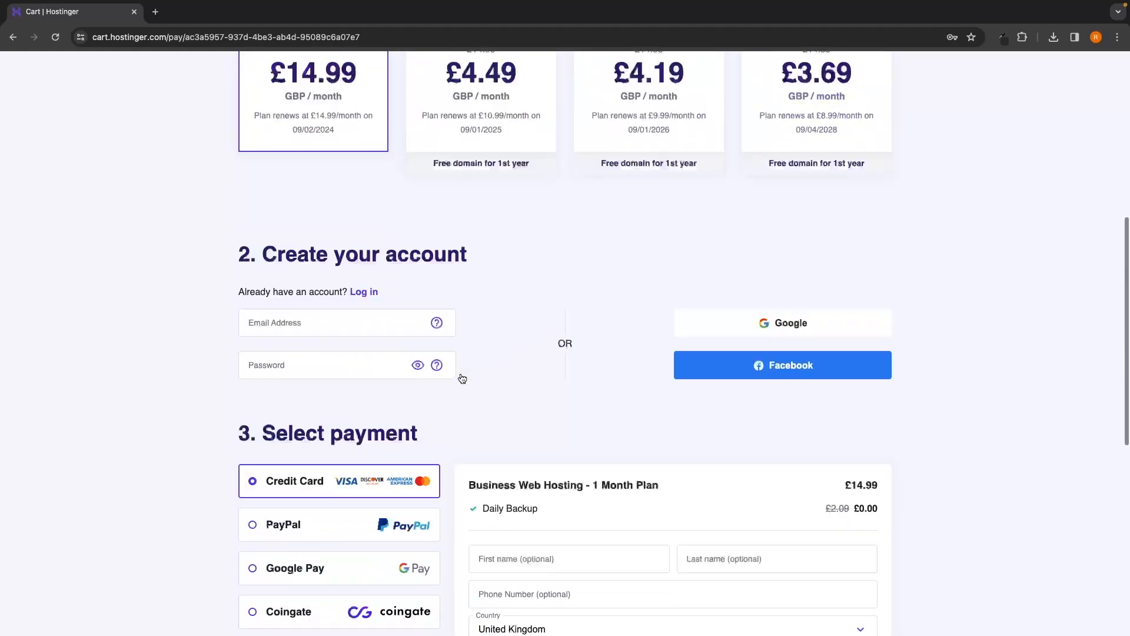
scroll(462, 378, down, 4)
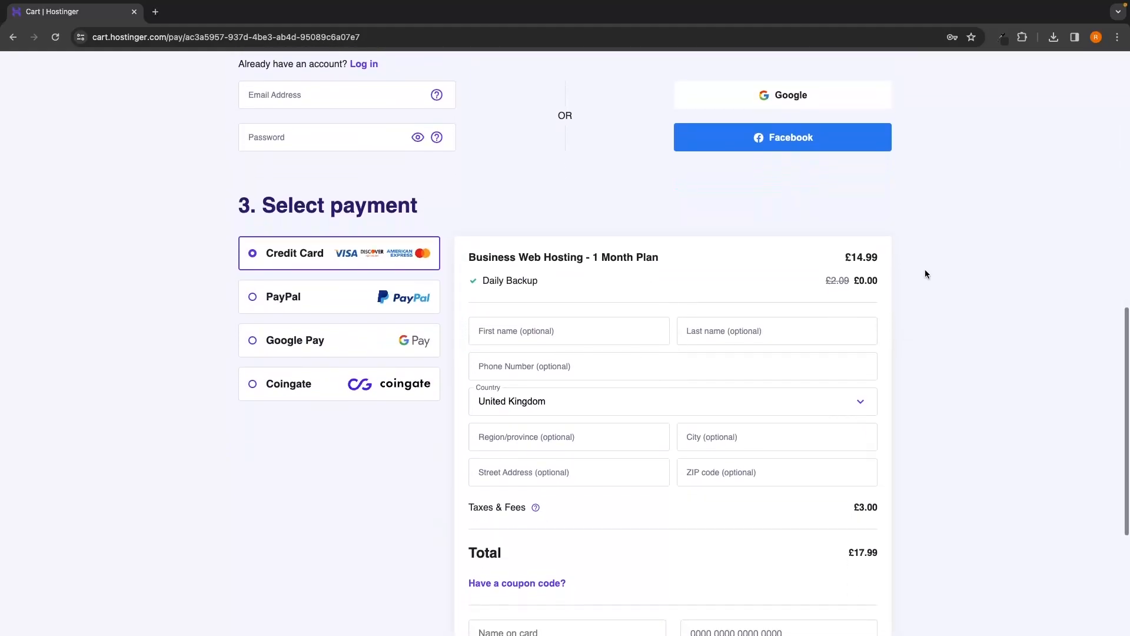
drag(824, 254, 880, 255)
click(906, 264)
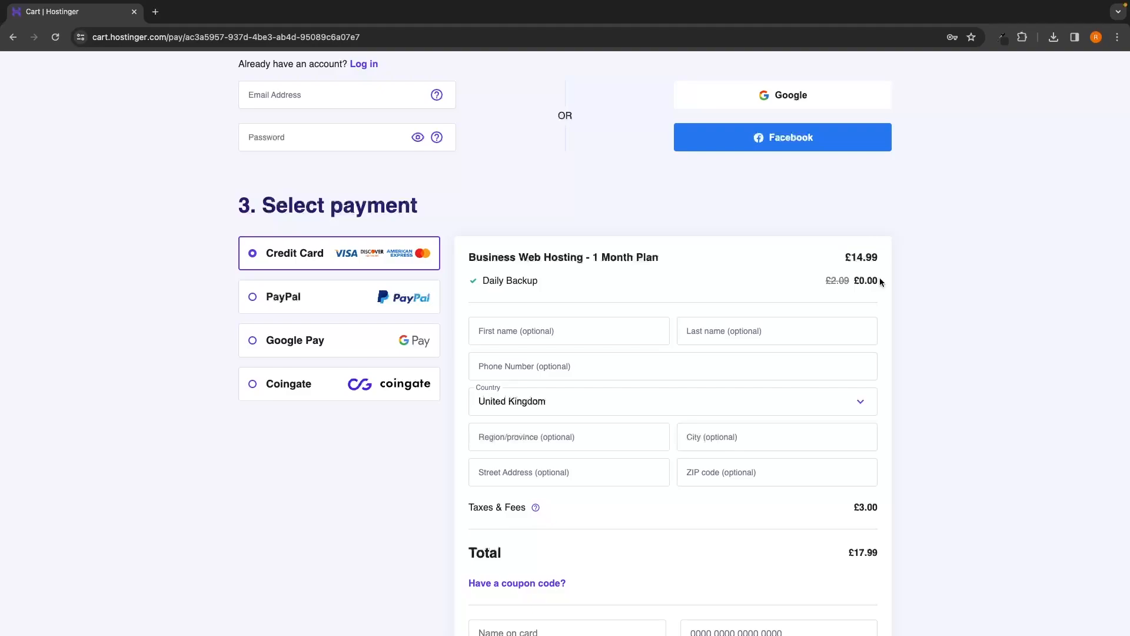
Step: Review the 1 Month plan title, then switch the order back to the 12 MONTHS plan
scroll(858, 263, up, 1)
scroll(857, 265, up, 5)
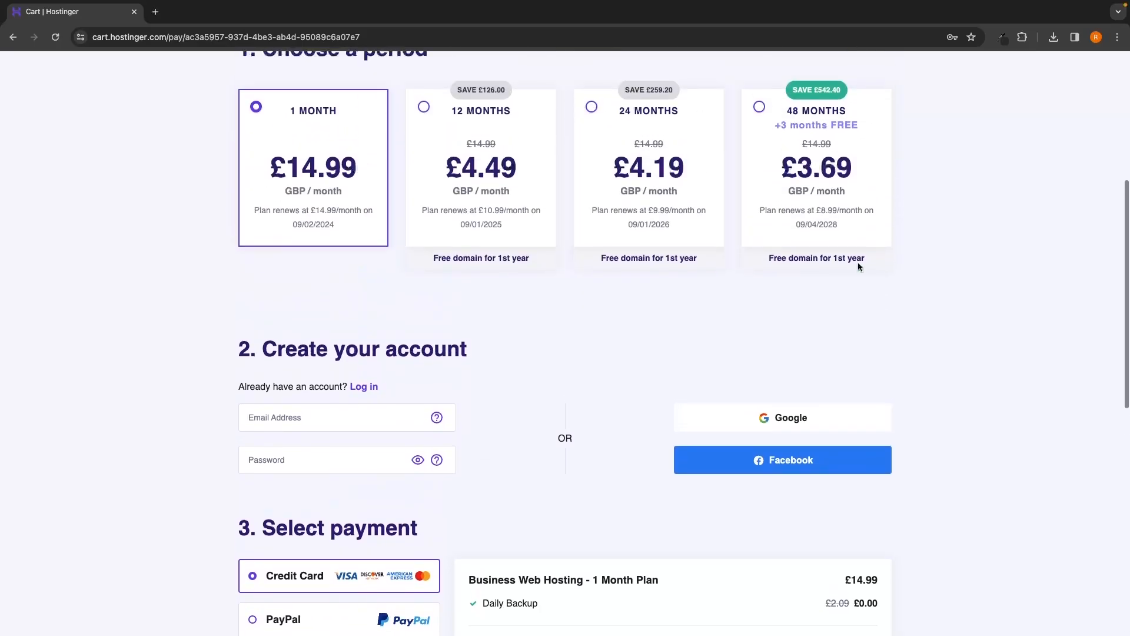
scroll(484, 341, down, 4)
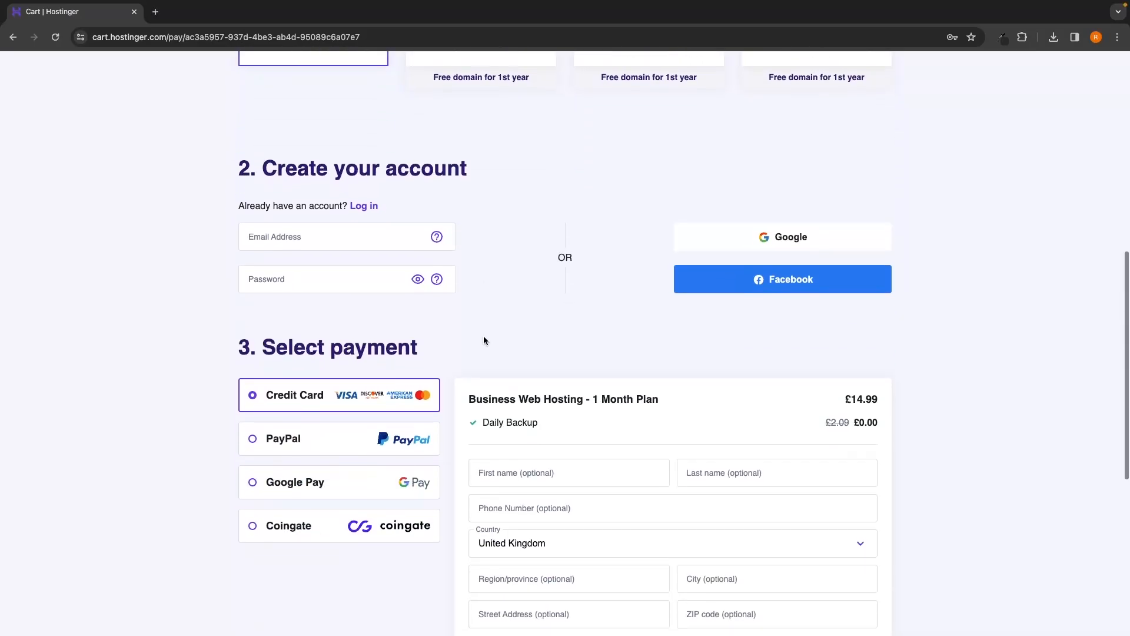
scroll(740, 386, down, 2)
scroll(759, 368, down, 1)
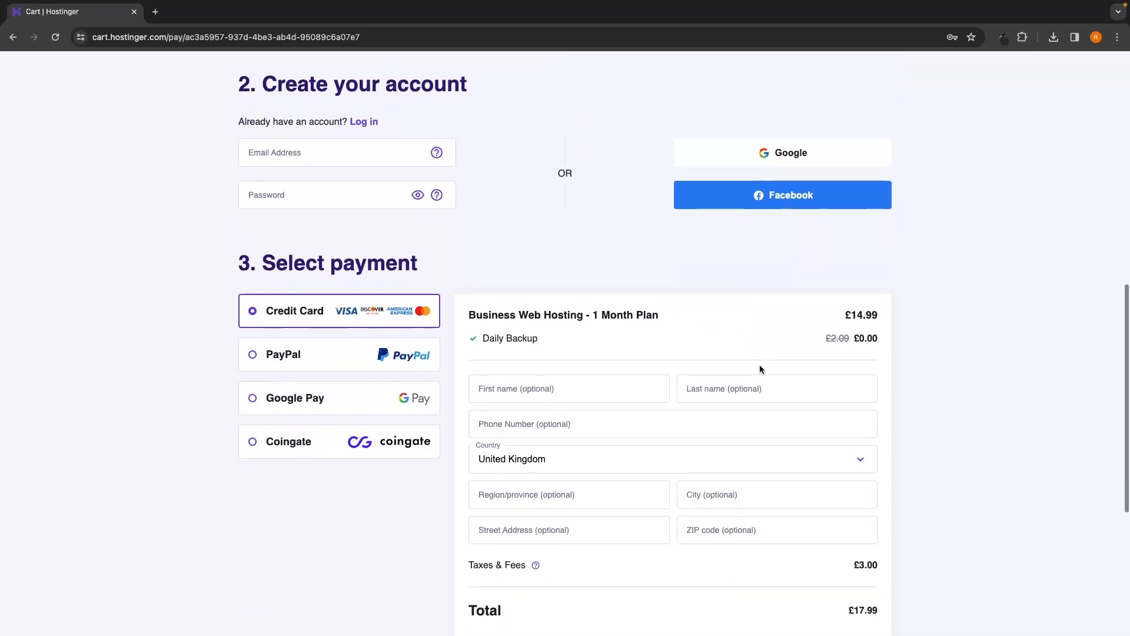
drag(589, 287, 677, 285)
click(668, 285)
click(683, 283)
scroll(653, 269, up, 7)
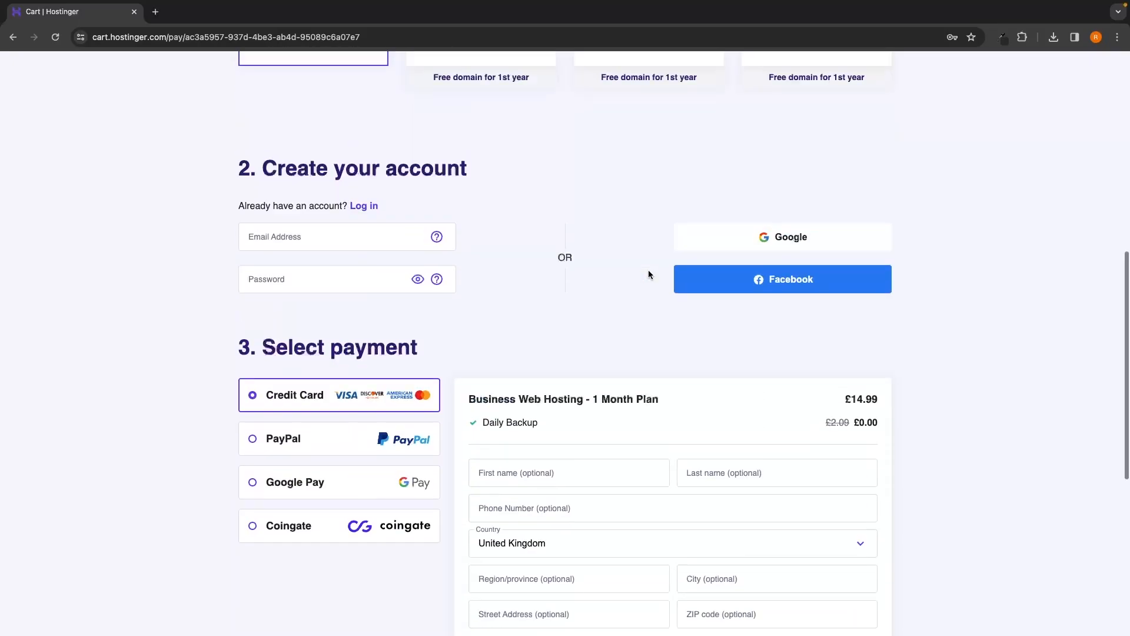
click(518, 206)
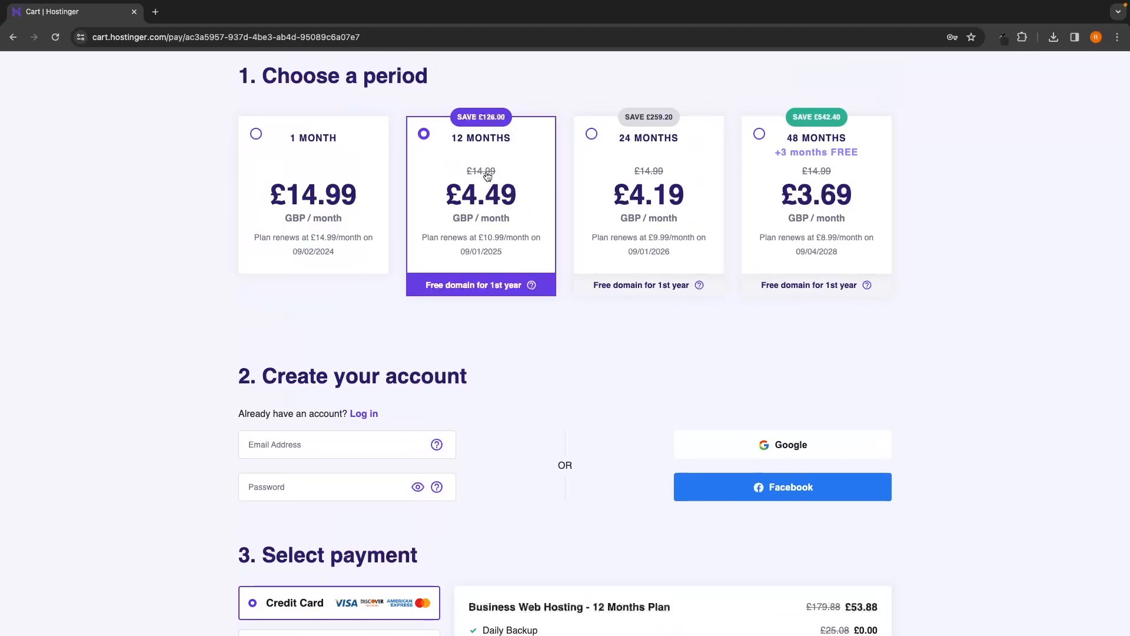
scroll(522, 276, down, 3)
scroll(792, 408, down, 2)
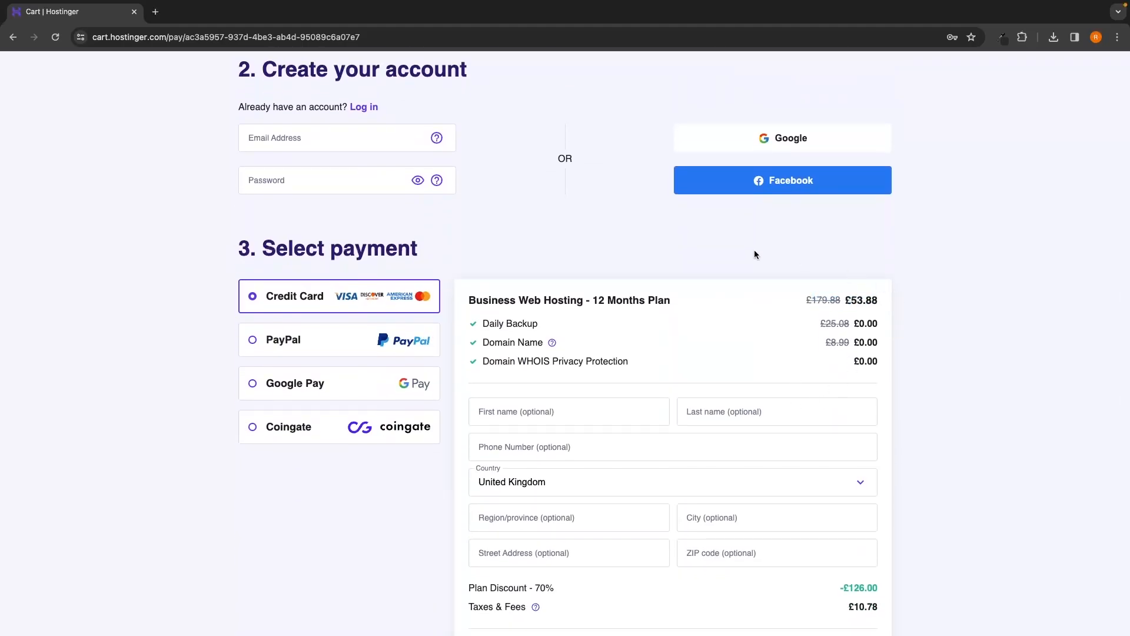
scroll(754, 249, up, 5)
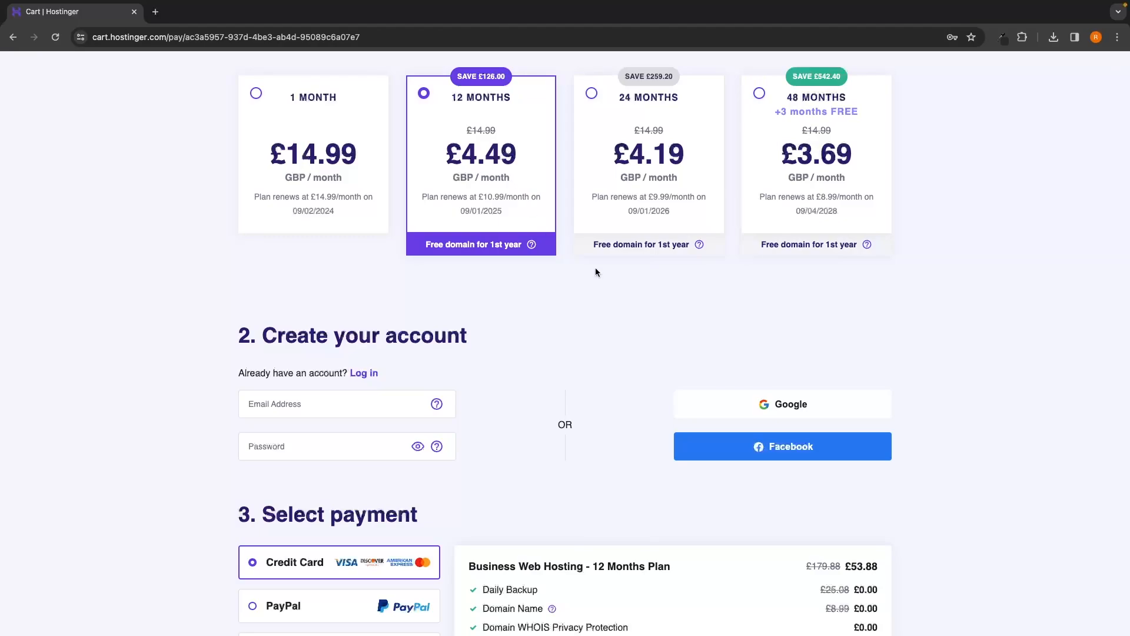
drag(425, 244, 532, 244)
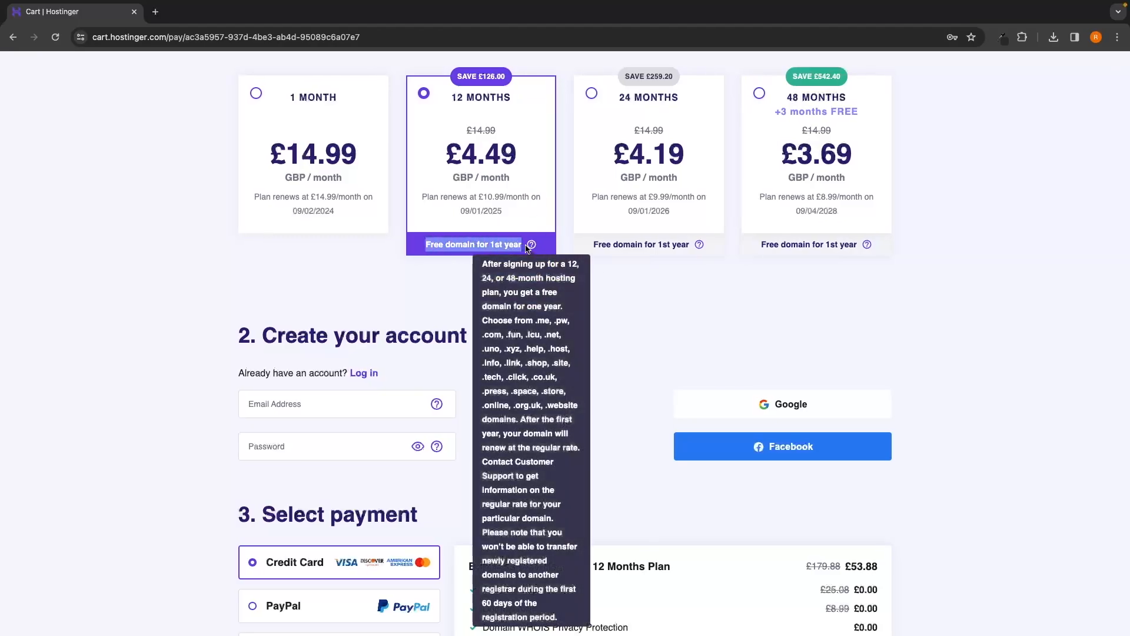
click(614, 294)
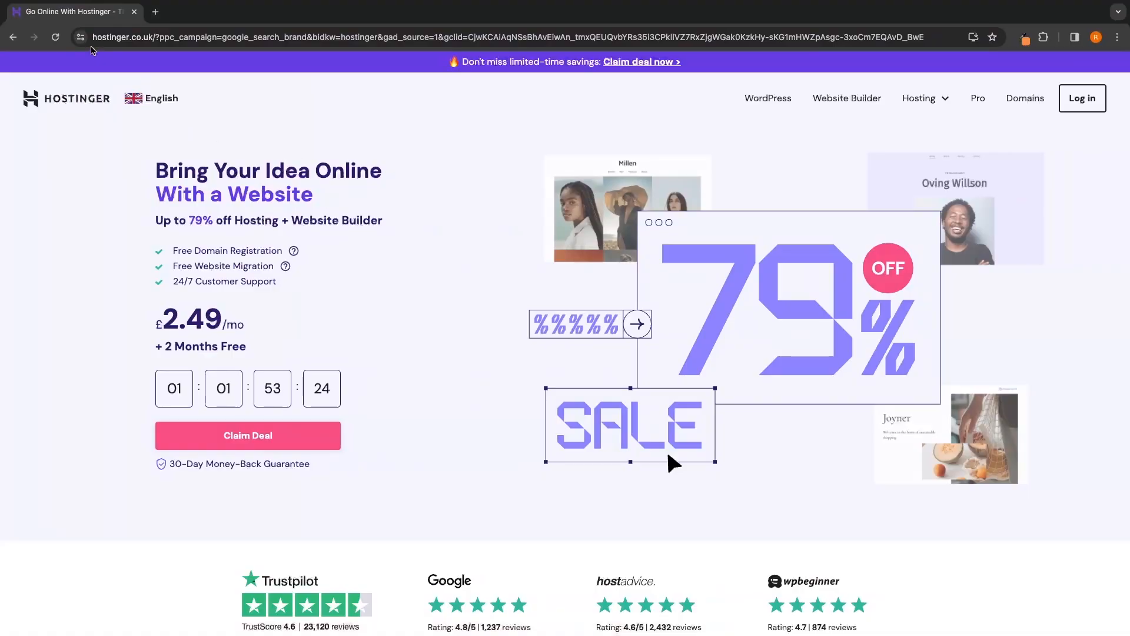
click(81, 37)
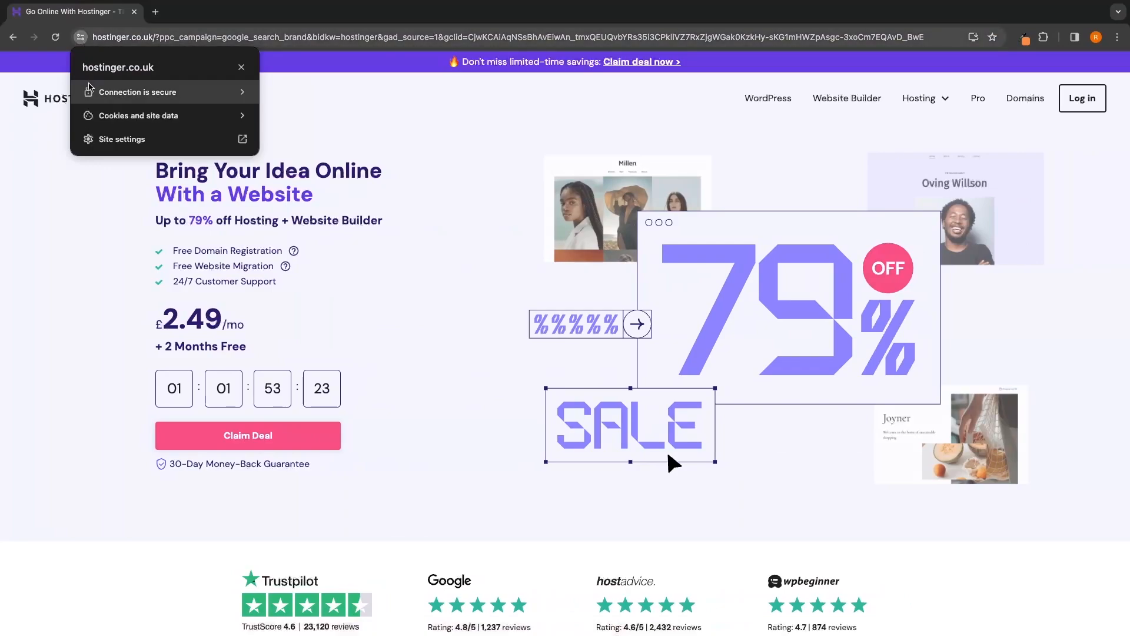
click(132, 96)
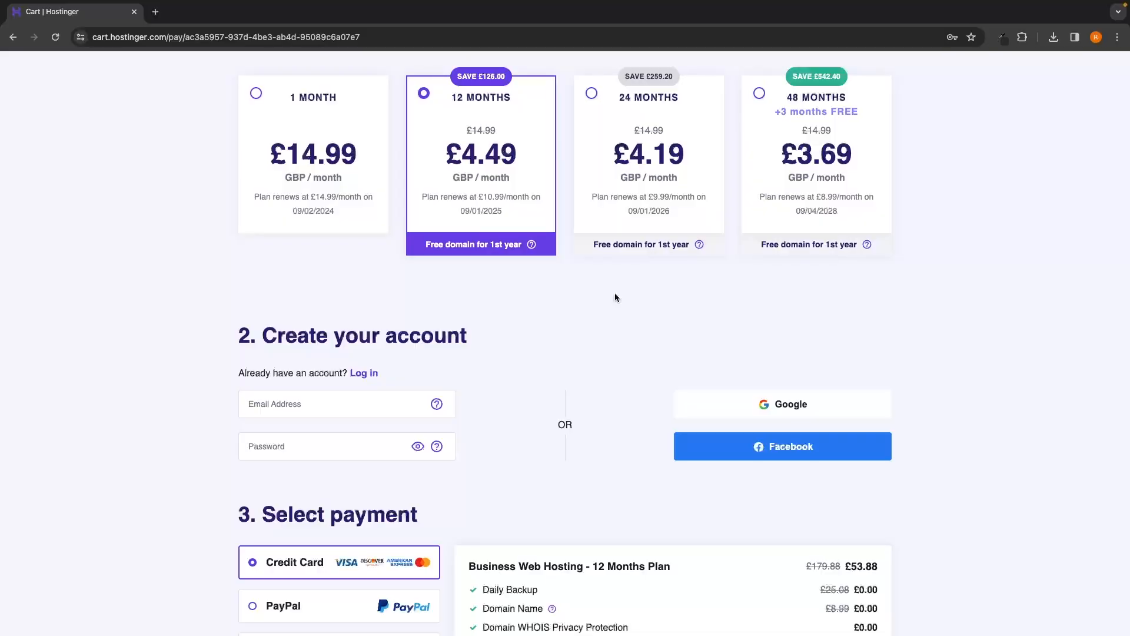
Step: Scroll through the checkout to the Select payment section and review the payment form
scroll(615, 293, down, 3)
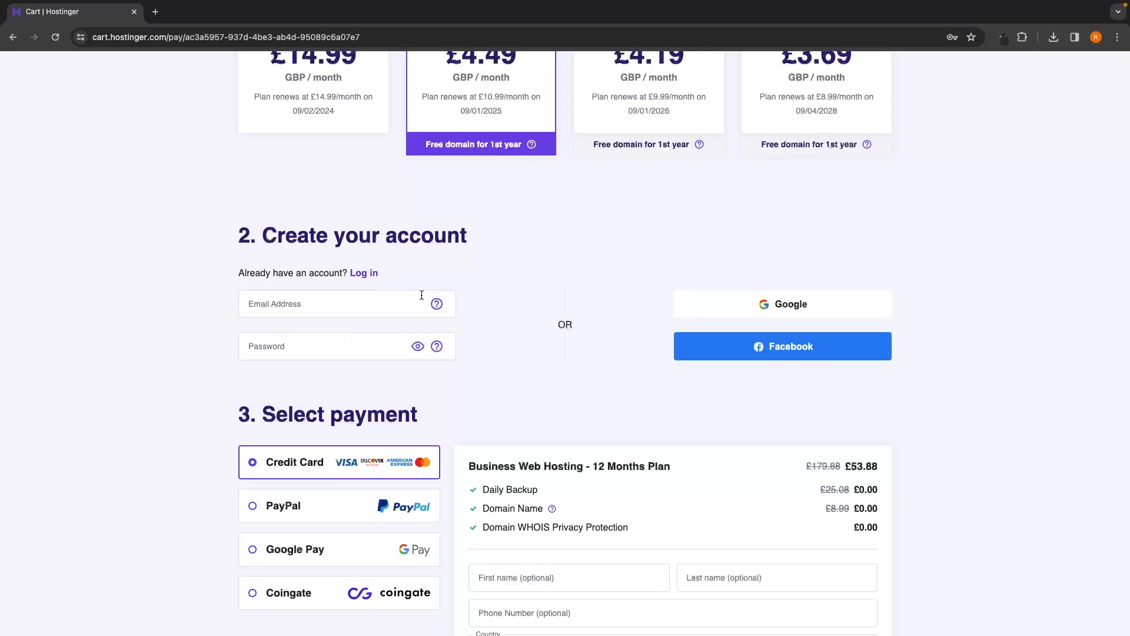
scroll(557, 289, down, 3)
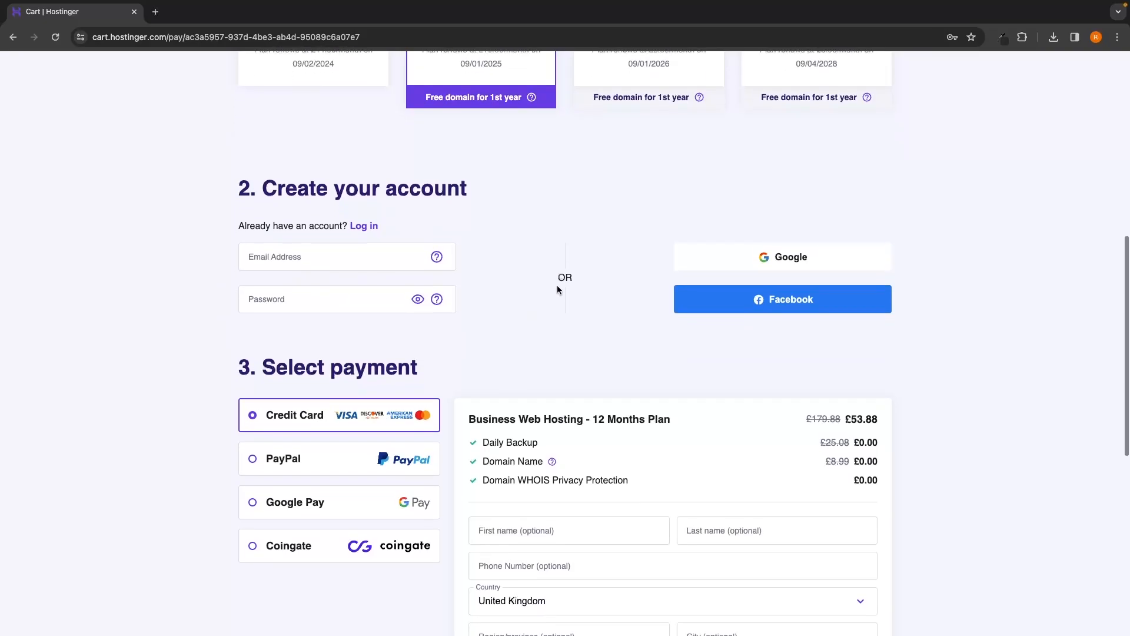
drag(265, 255, 423, 252)
click(451, 248)
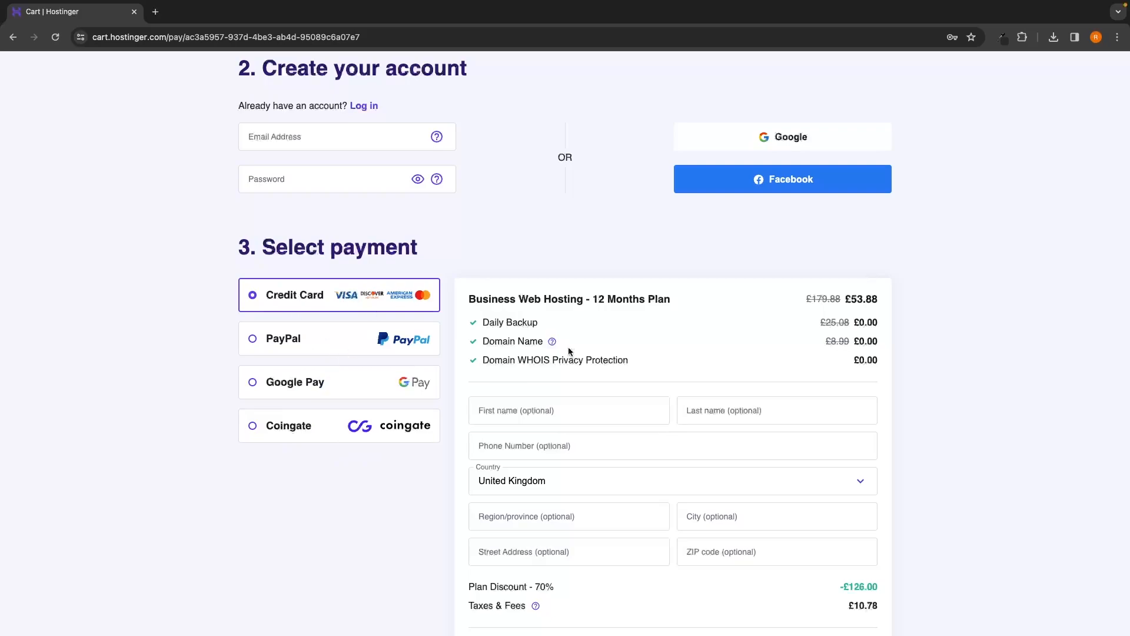
scroll(619, 333, down, 2)
scroll(620, 330, down, 3)
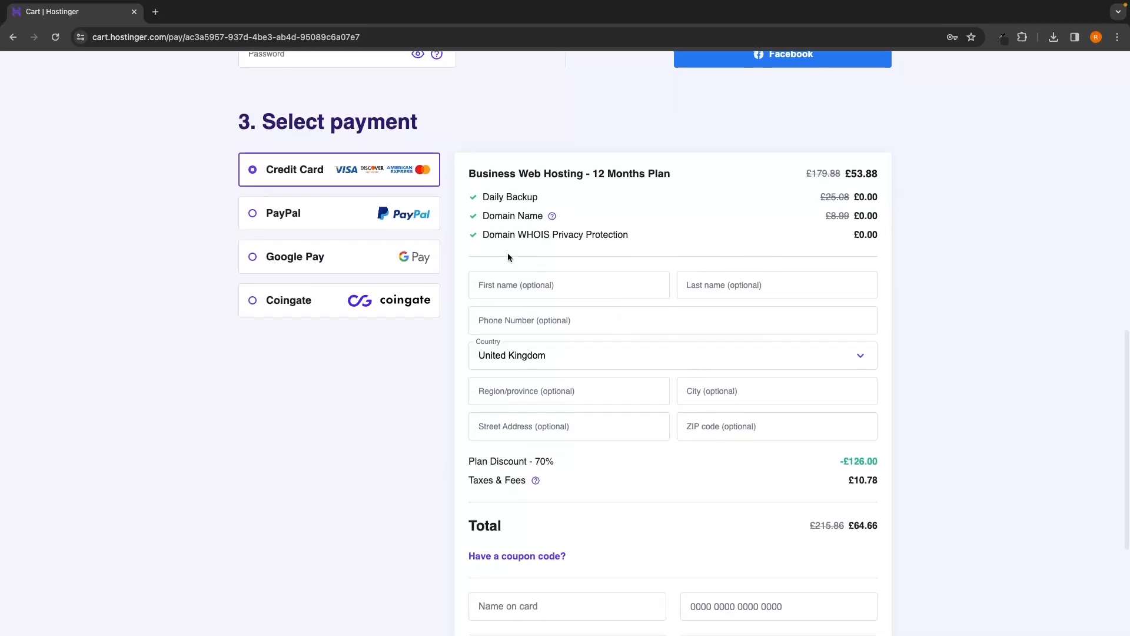
scroll(637, 261, down, 5)
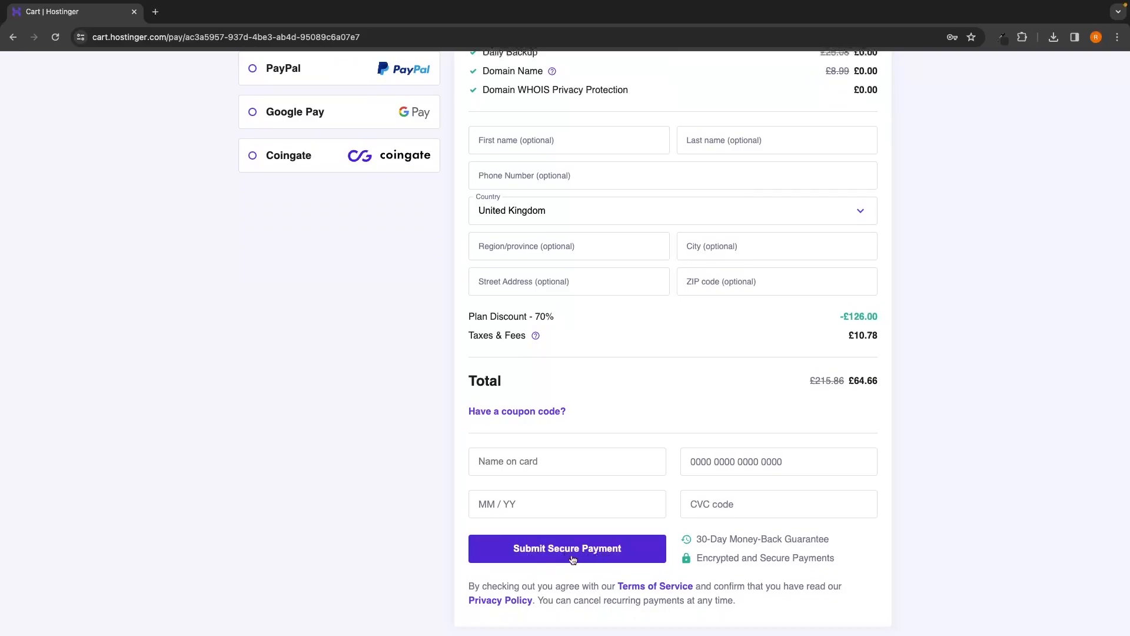
scroll(669, 499, up, 2)
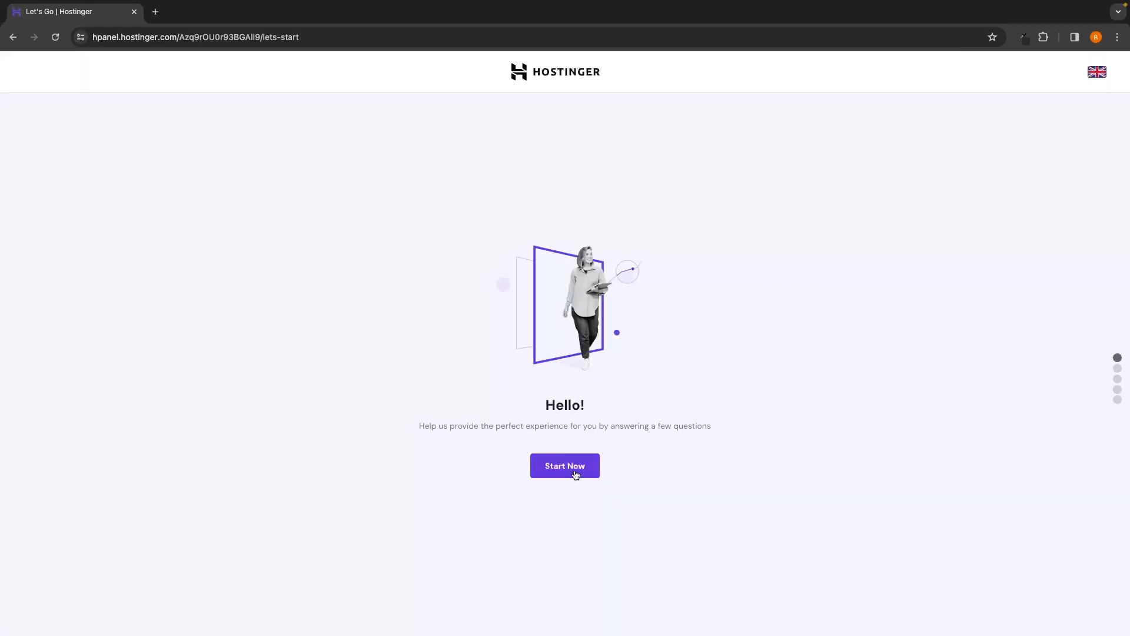
Step: Start the onboarding survey and answer that the site is for myself and I'm building it myself
click(575, 475)
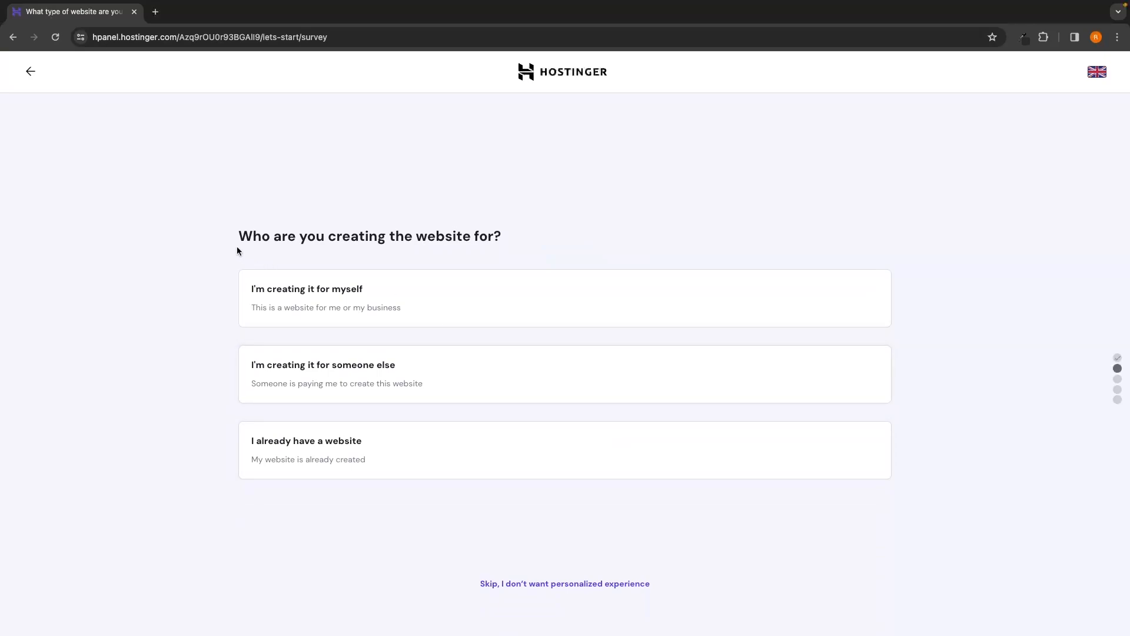
drag(267, 234, 497, 234)
click(505, 228)
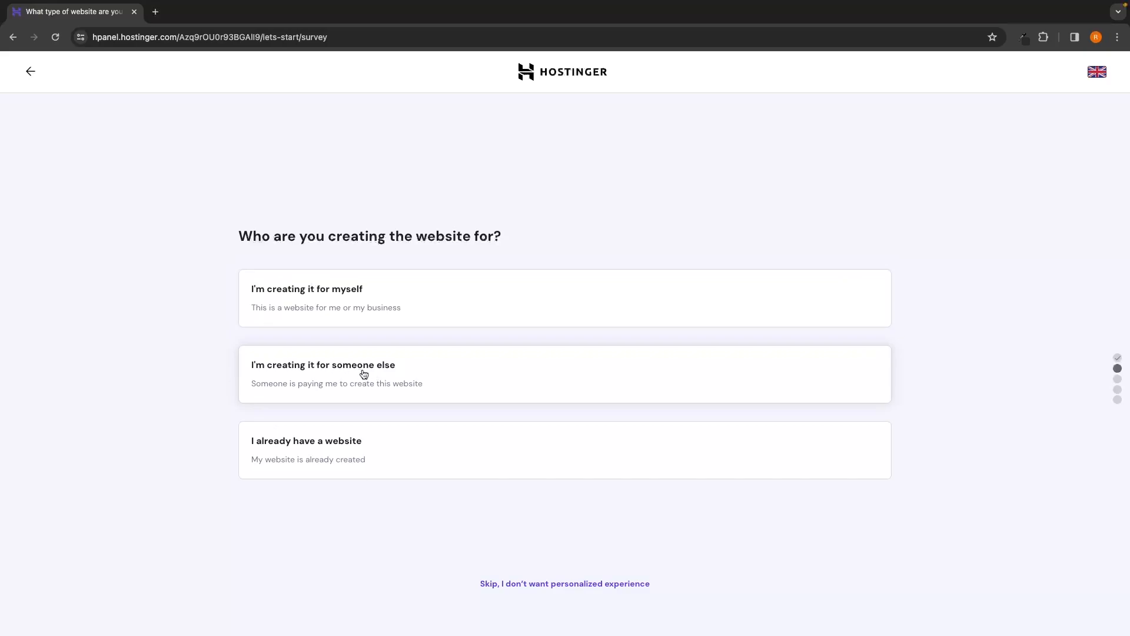
click(316, 296)
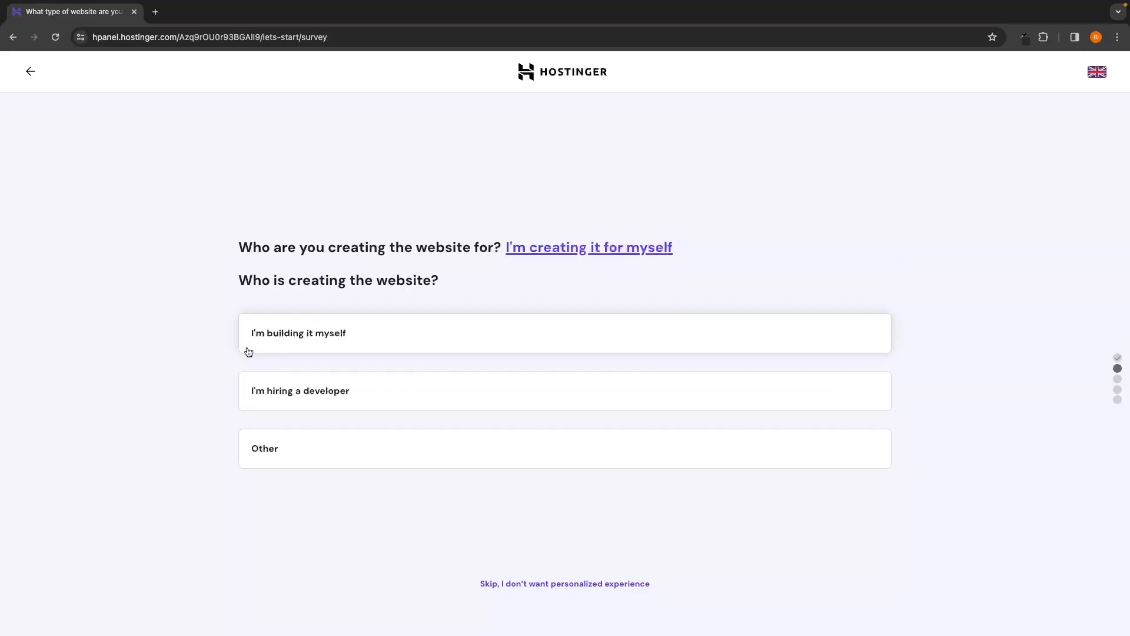
click(306, 339)
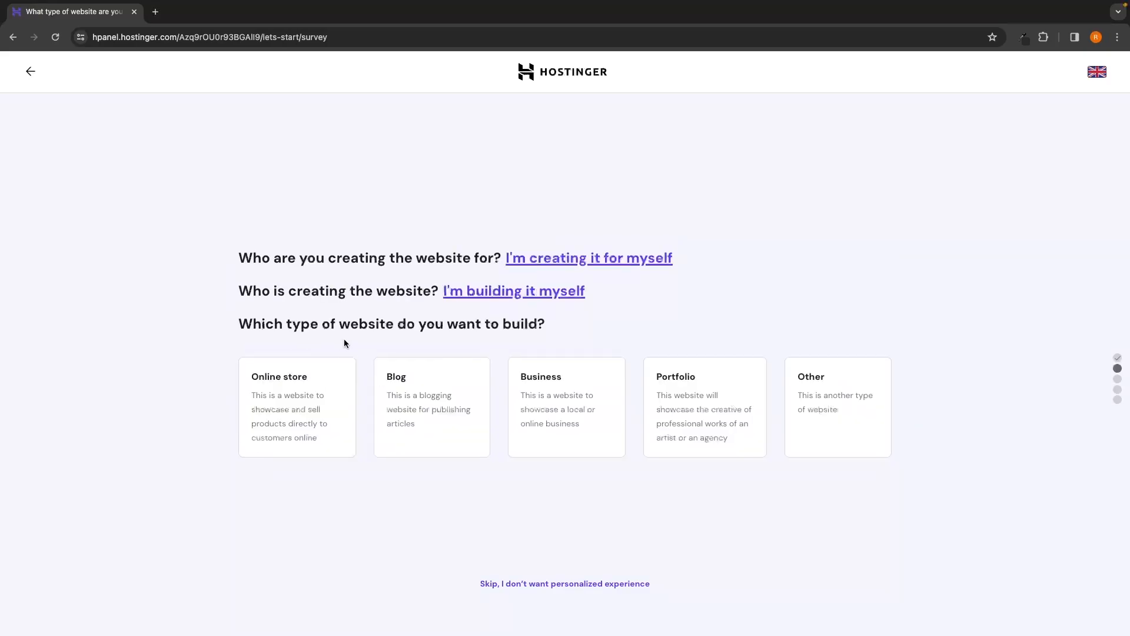
Step: Choose Portfolio as the website type and decline building help
drag(235, 323, 557, 326)
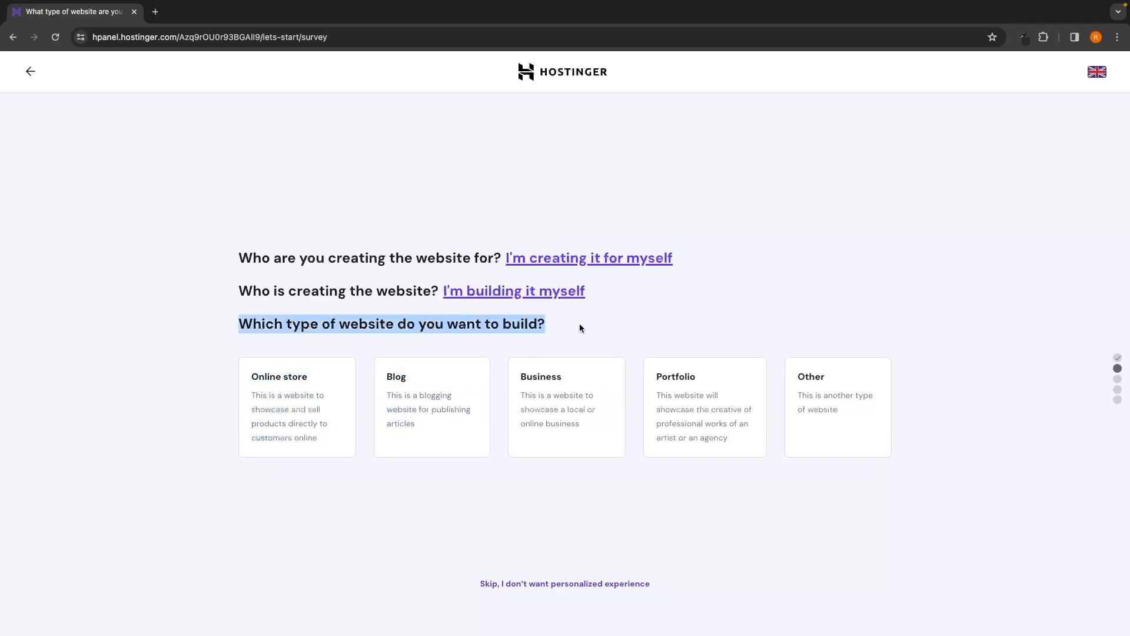
click(579, 324)
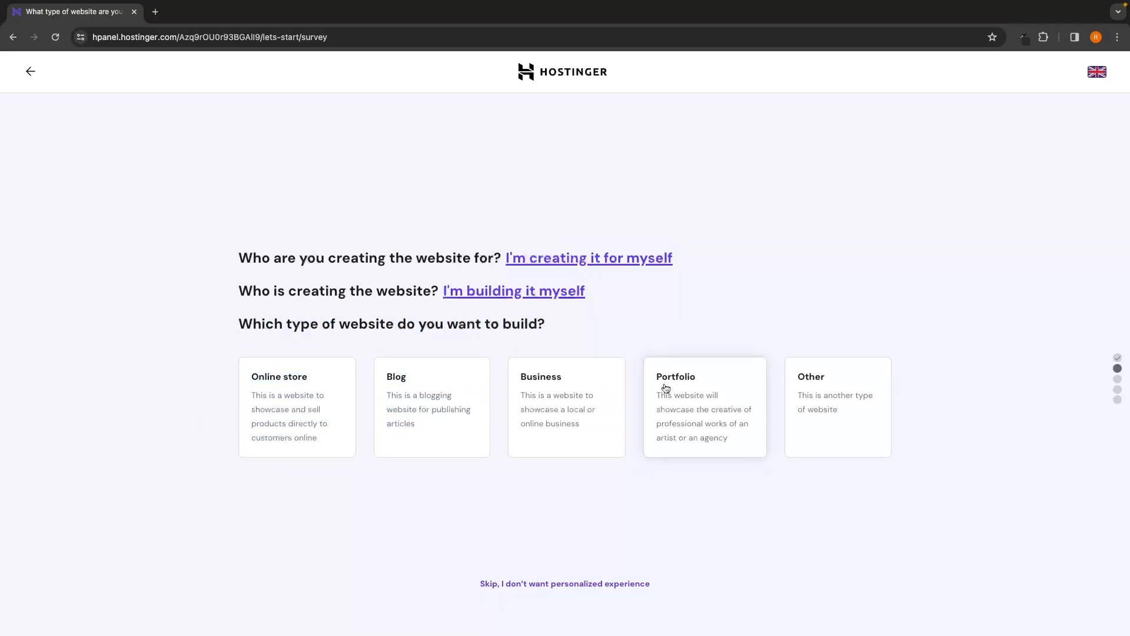
click(696, 405)
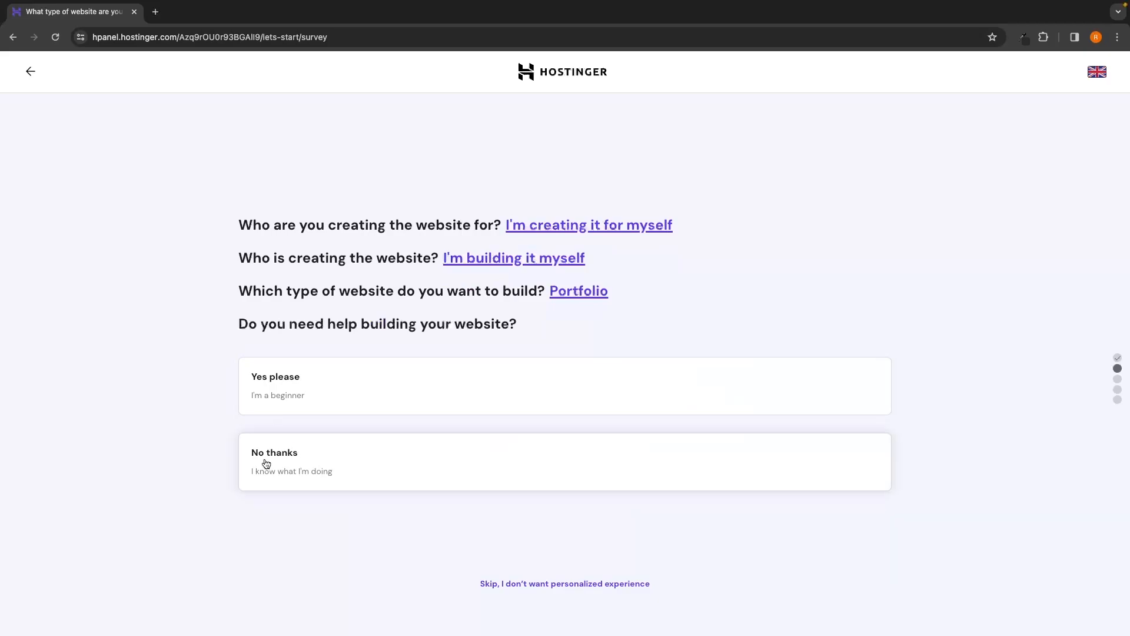
click(330, 474)
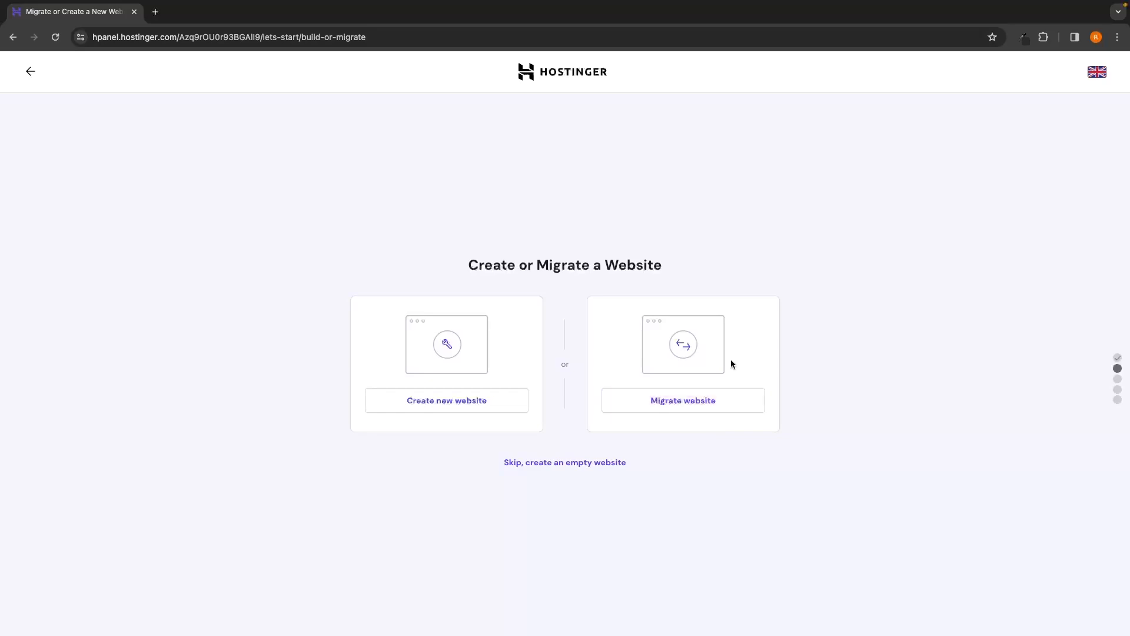
Step: Create a new website and select WordPress with AI as the platform
click(421, 406)
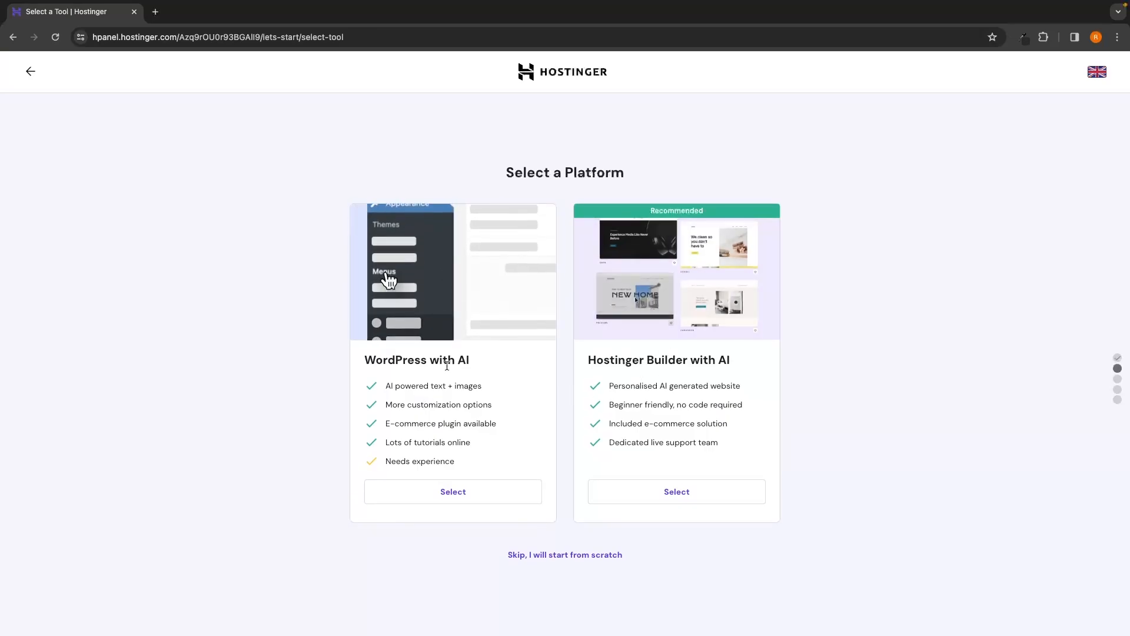
drag(587, 359, 733, 365)
drag(365, 360, 471, 361)
click(391, 398)
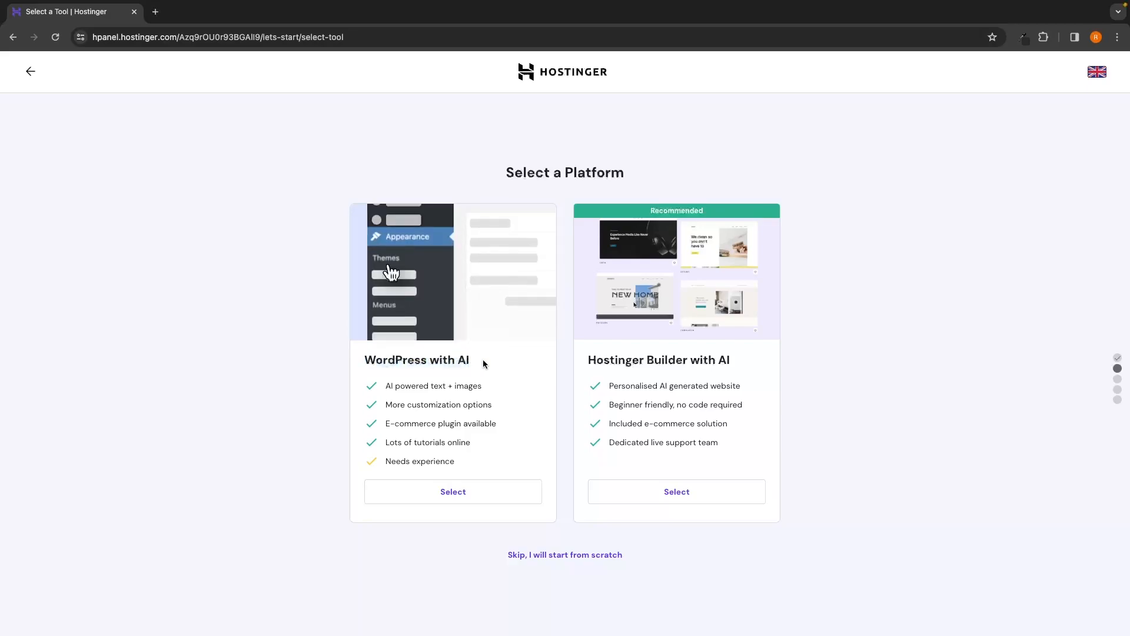
click(463, 496)
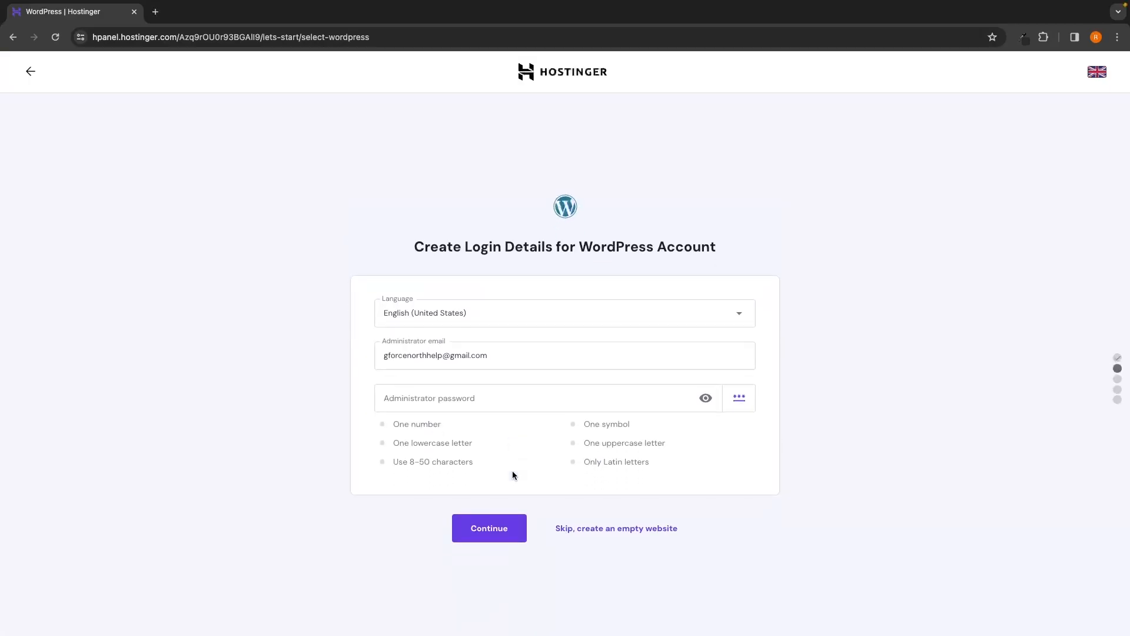
Step: Review the administrator email, enter the administrator password, and submit the WordPress login details
mouse_move(403, 244)
mouse_down()
mouse_move(570, 246)
mouse_move(403, 243)
mouse_up()
click(555, 270)
drag(579, 247, 660, 247)
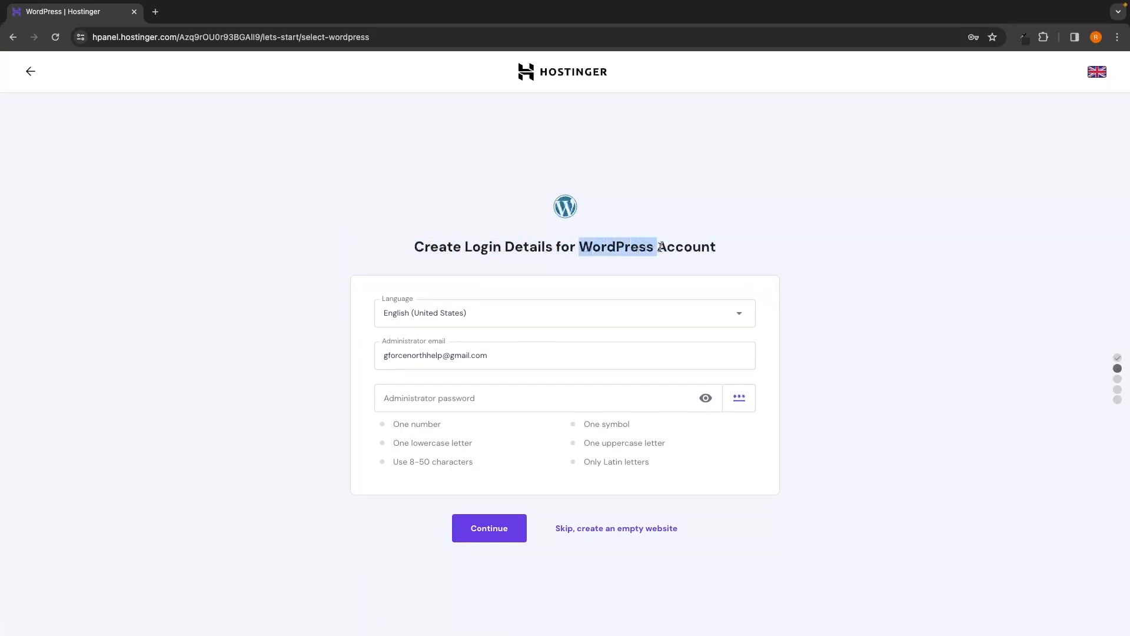
click(737, 271)
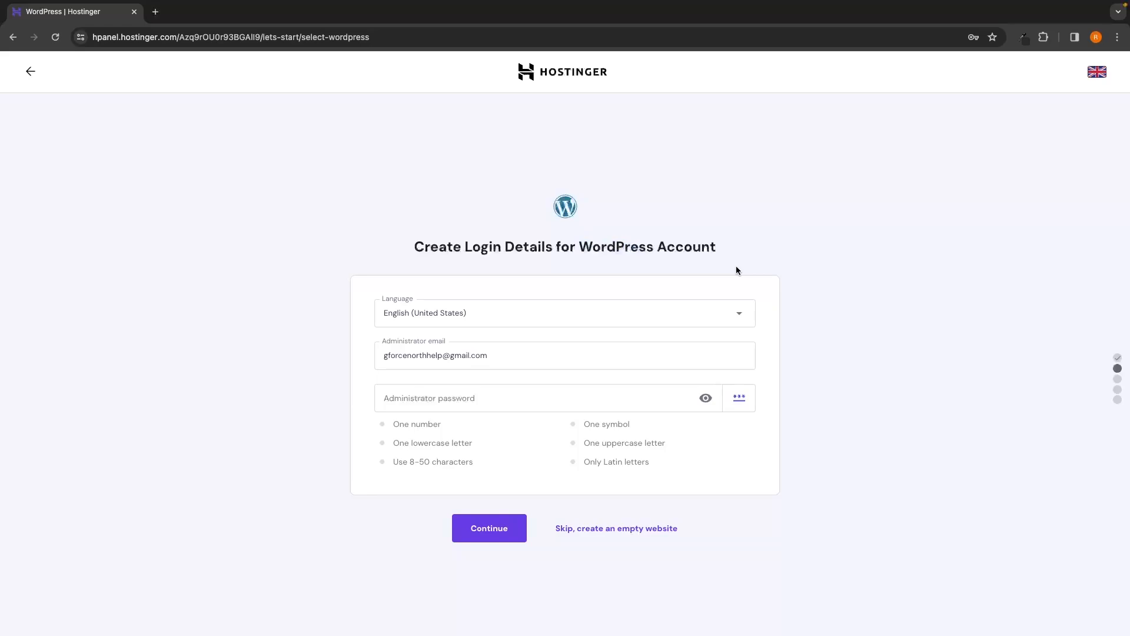
drag(382, 355, 502, 356)
click(294, 346)
drag(389, 355, 489, 359)
click(840, 378)
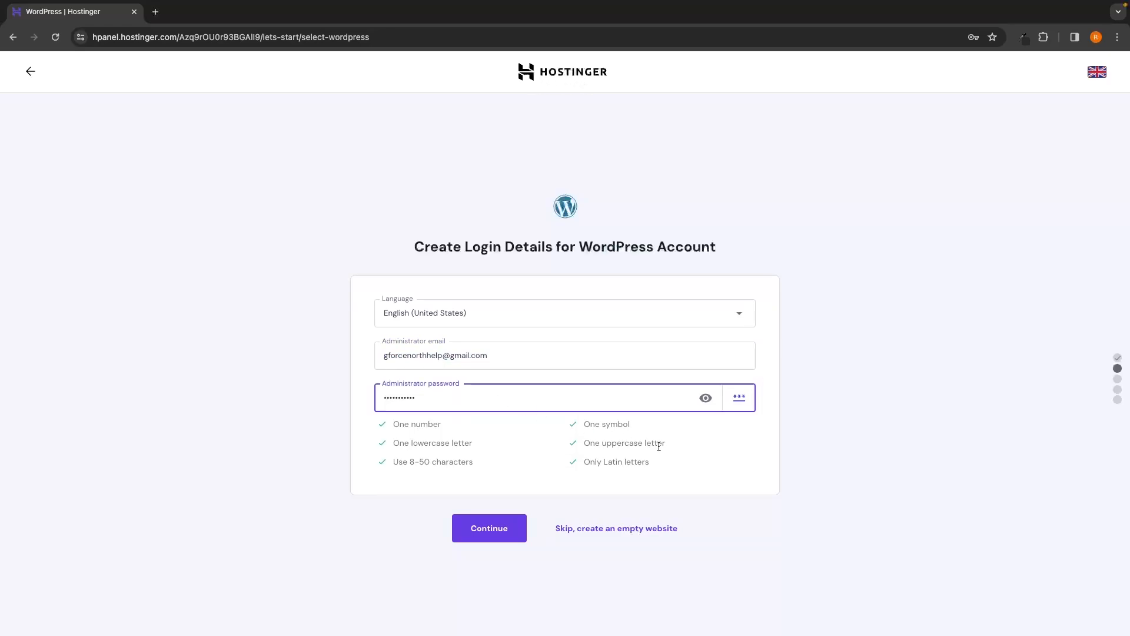
click(744, 459)
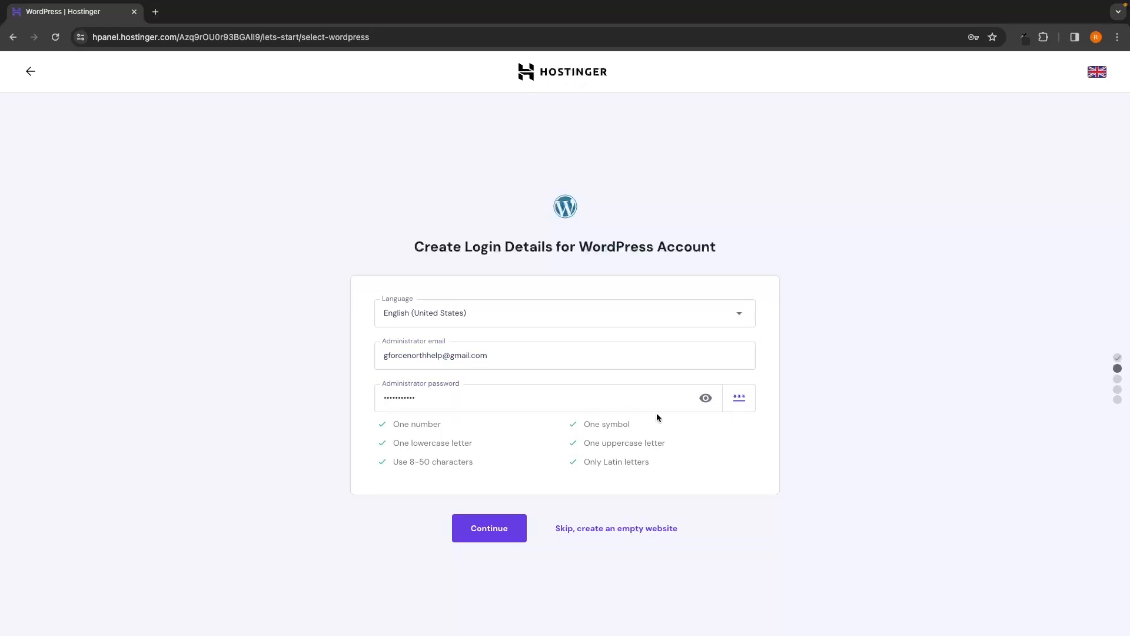
click(501, 531)
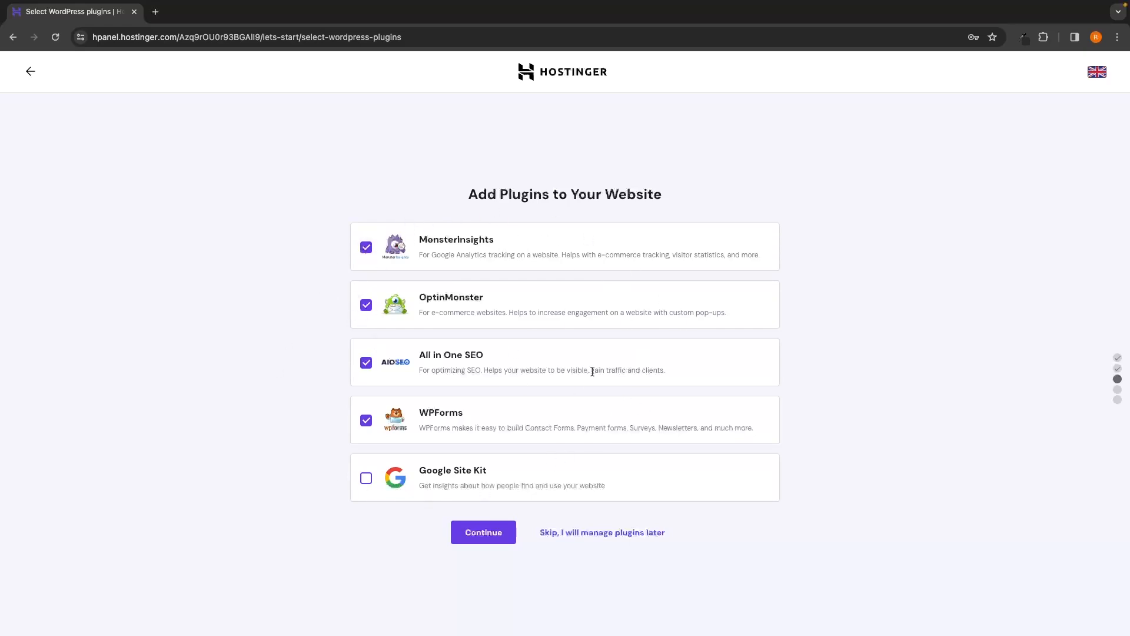
Step: Skip the plugin, template and AI text-writing steps to reach Name Your Website
click(608, 536)
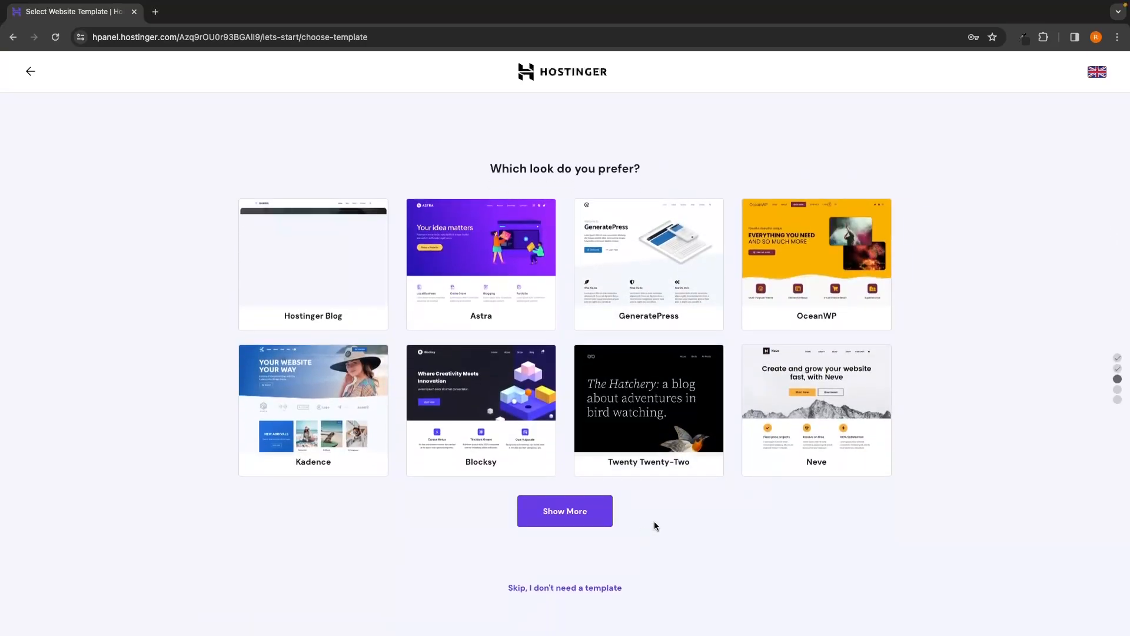
mouse_move(478, 321)
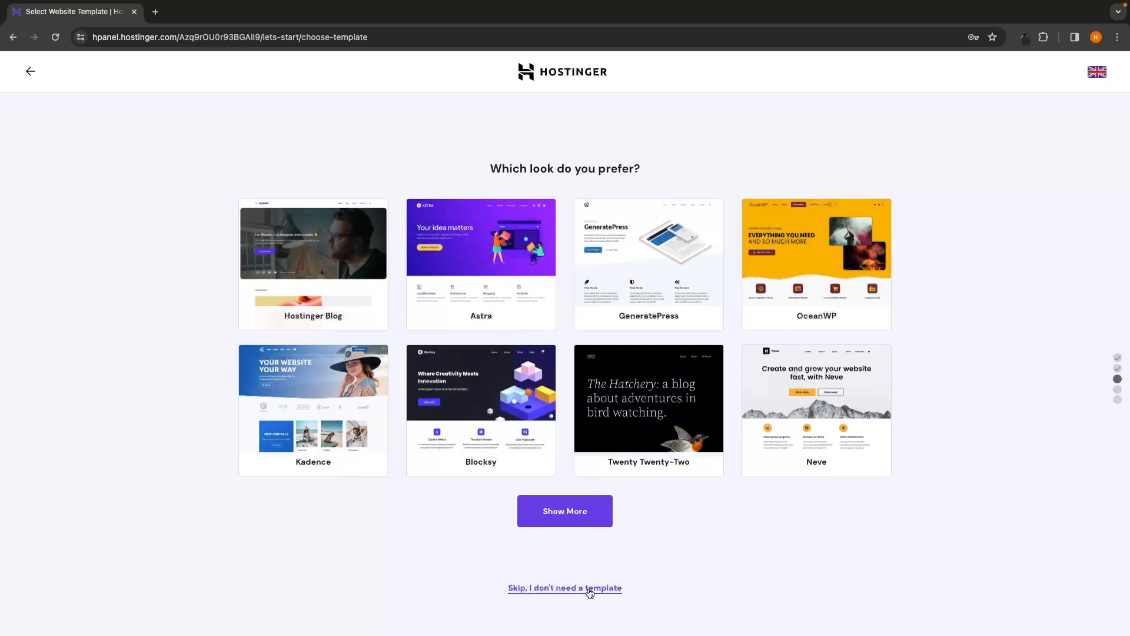
click(592, 588)
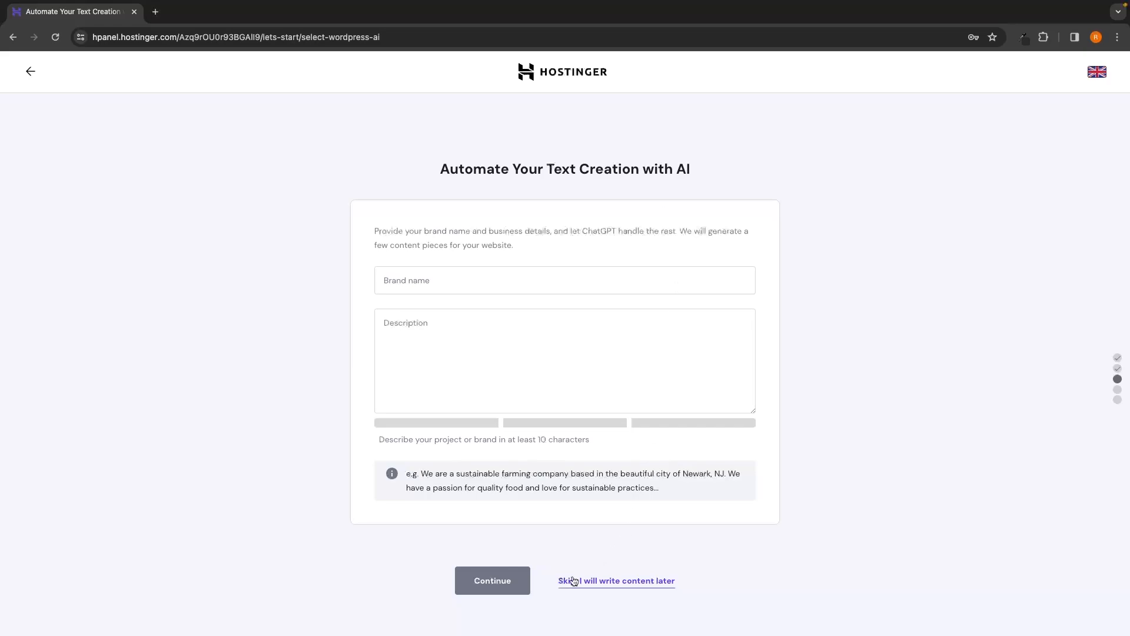
click(613, 582)
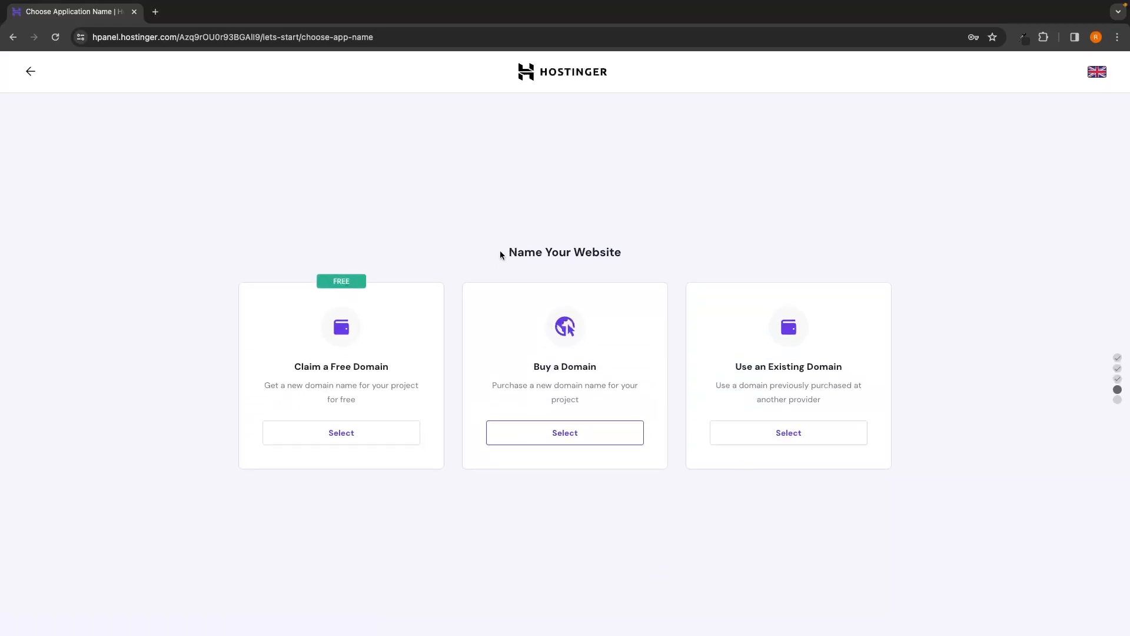
Step: Choose Claim a Free Domain and enter gforce-north as the domain name
drag(500, 250, 601, 250)
click(609, 238)
drag(290, 365, 391, 366)
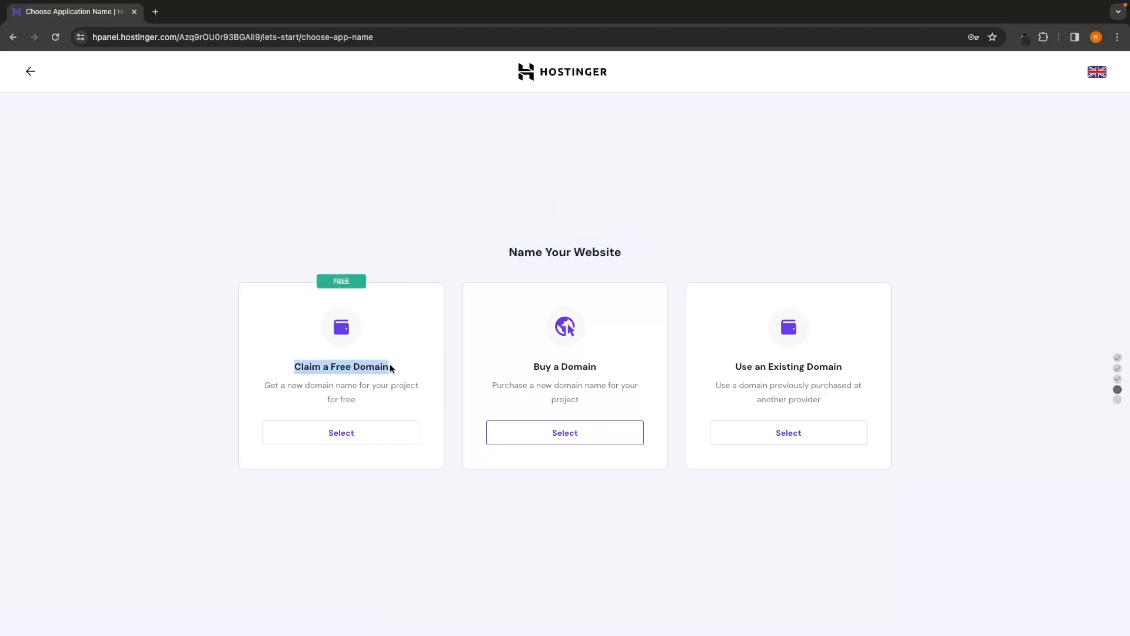
click(407, 363)
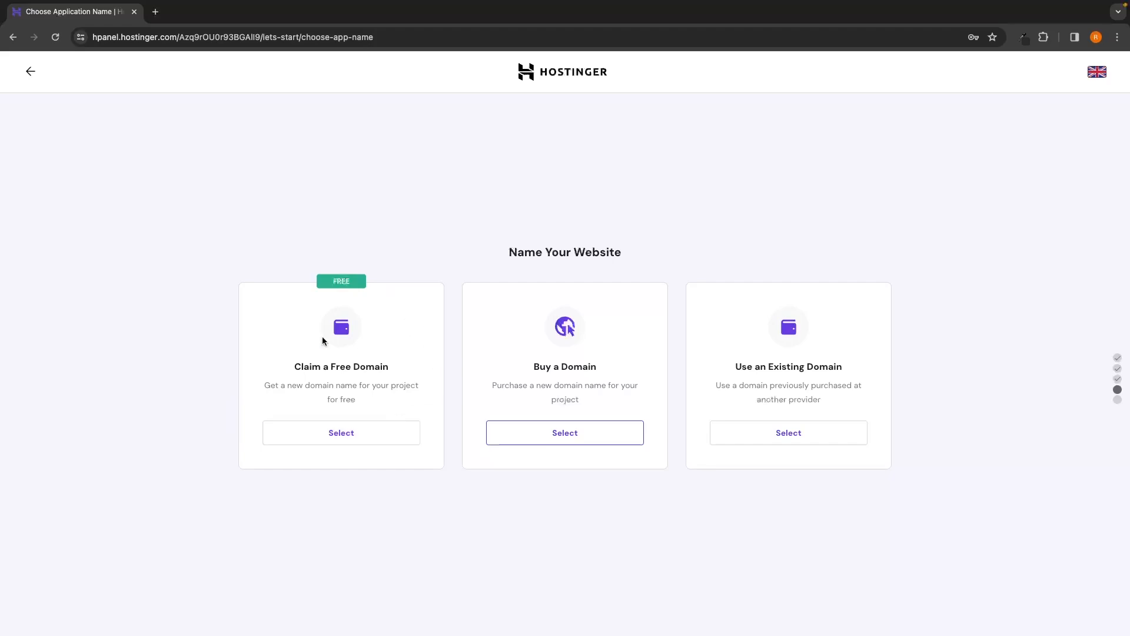
click(349, 436)
click(346, 478)
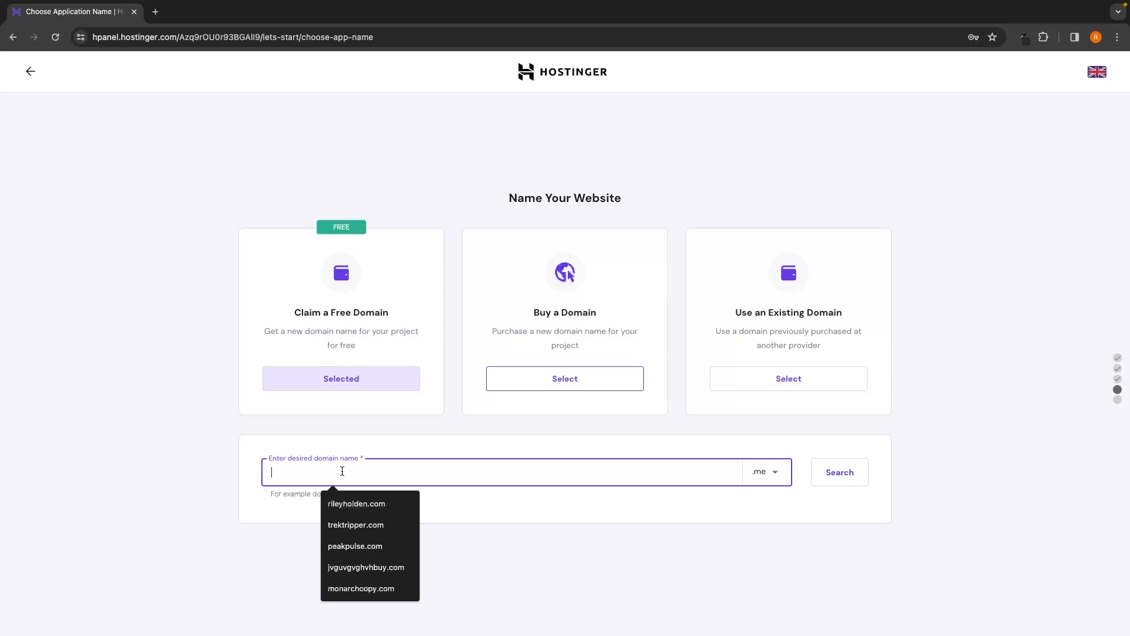
Step: Pick the .com ending, confirm gforce-north.com is available, and proceed with it
click(754, 471)
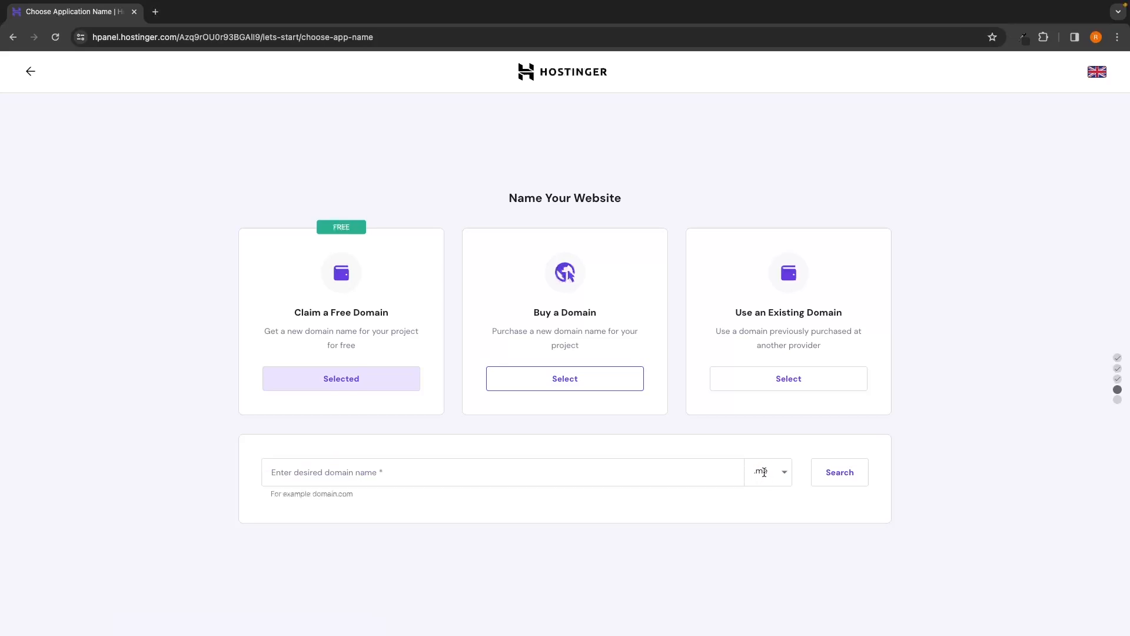
click(779, 471)
click(779, 470)
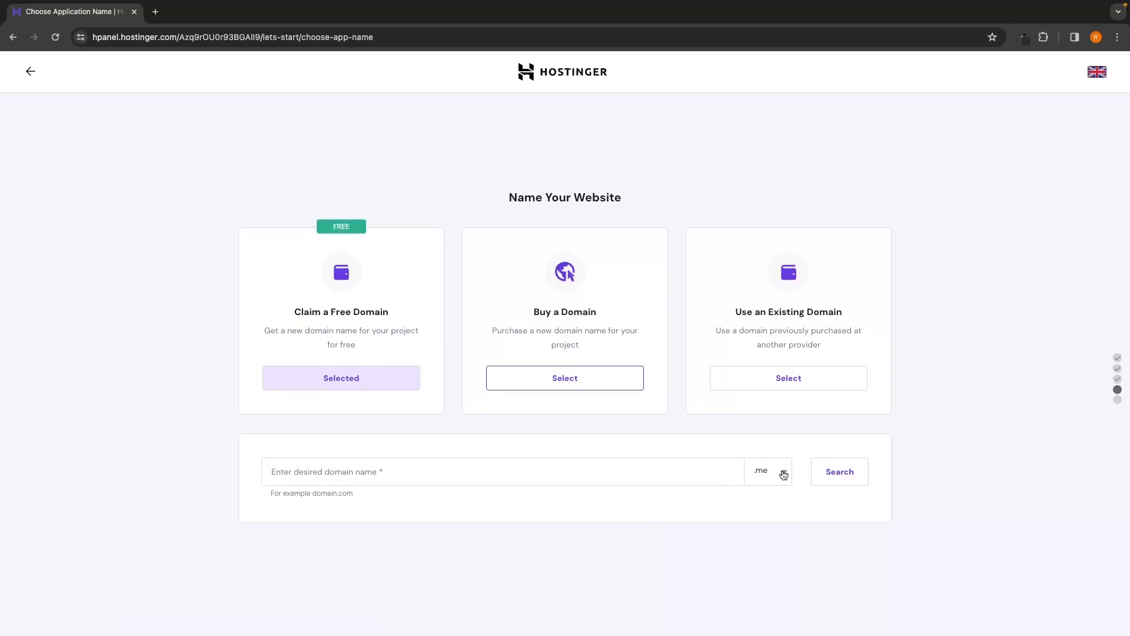
click(783, 475)
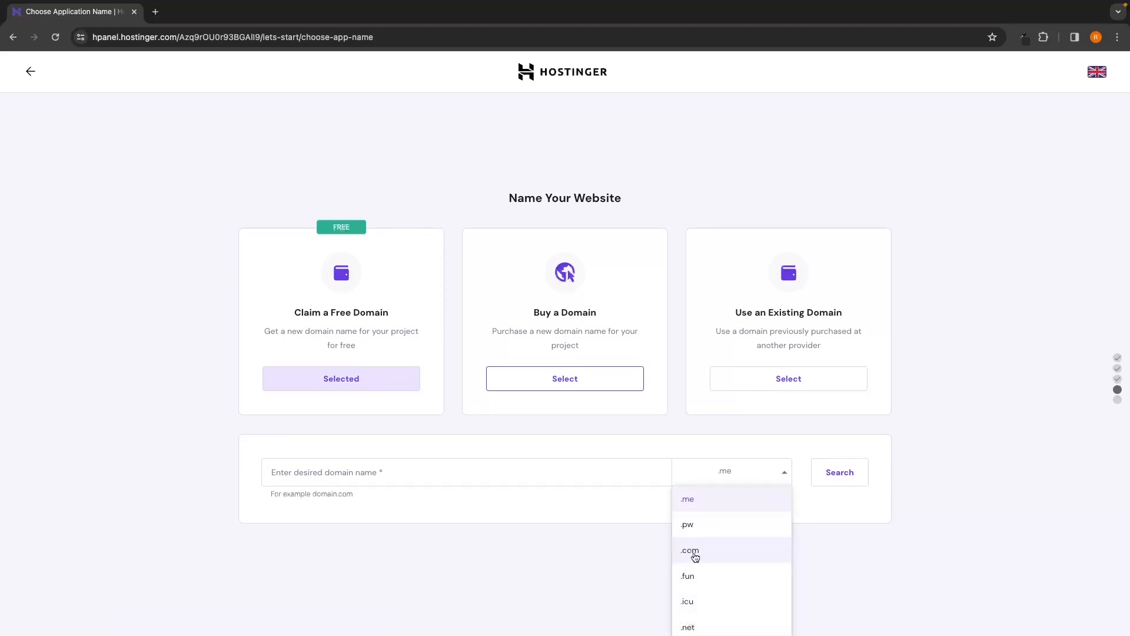
click(722, 540)
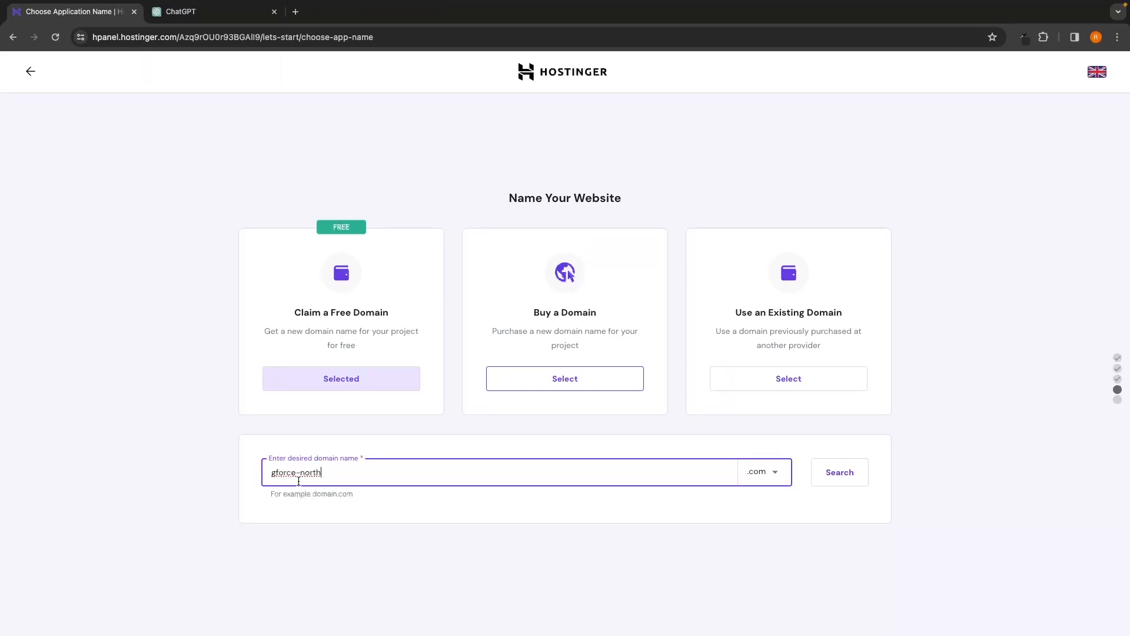
click(840, 472)
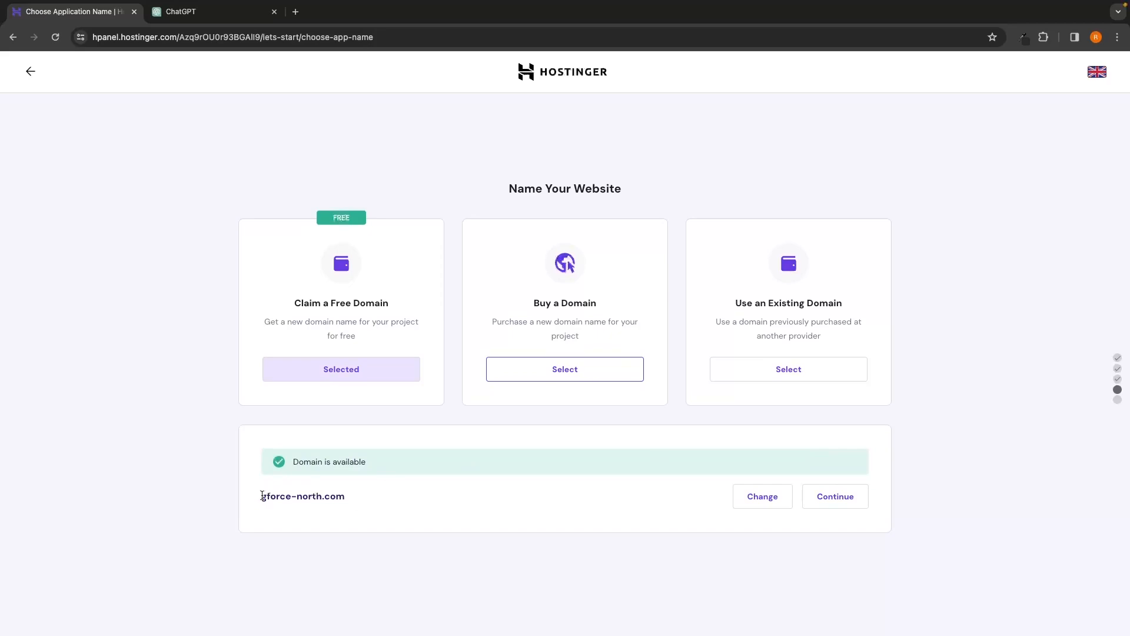
drag(262, 492, 344, 494)
click(369, 494)
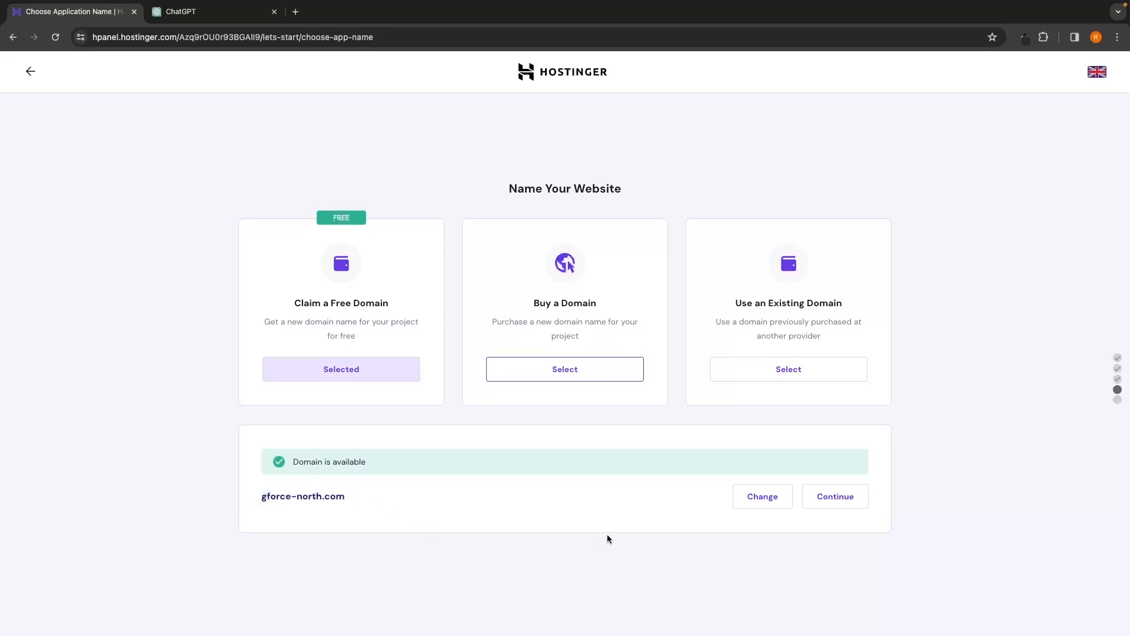
click(838, 500)
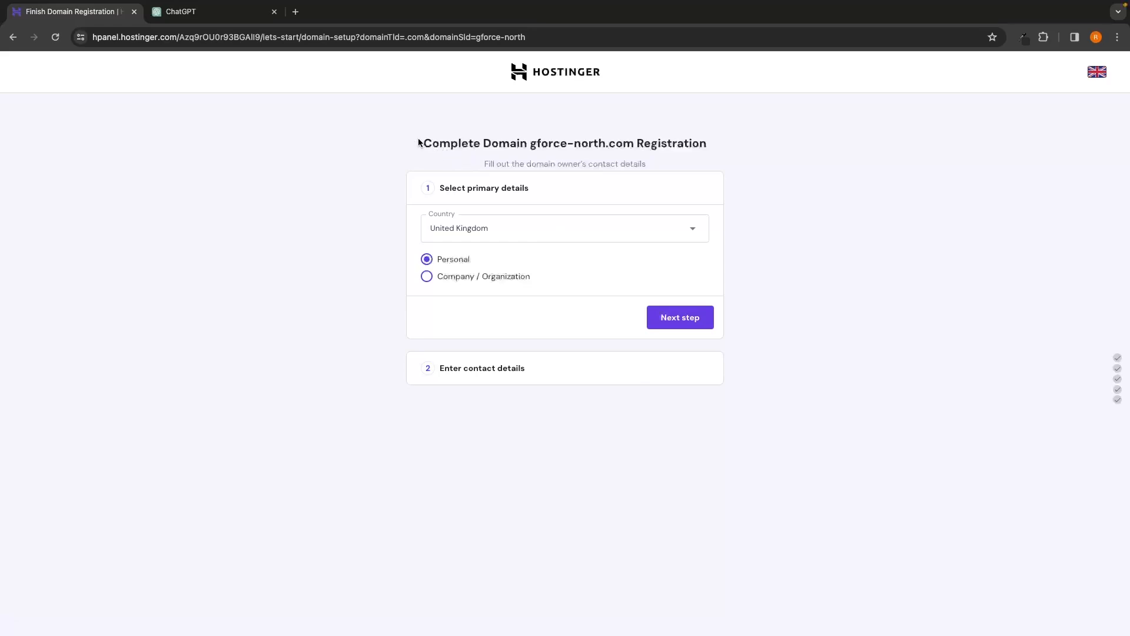
Step: Follow the gforce-north.com registration through the contact details form to the Registering domain progress
drag(422, 144, 711, 152)
click(698, 156)
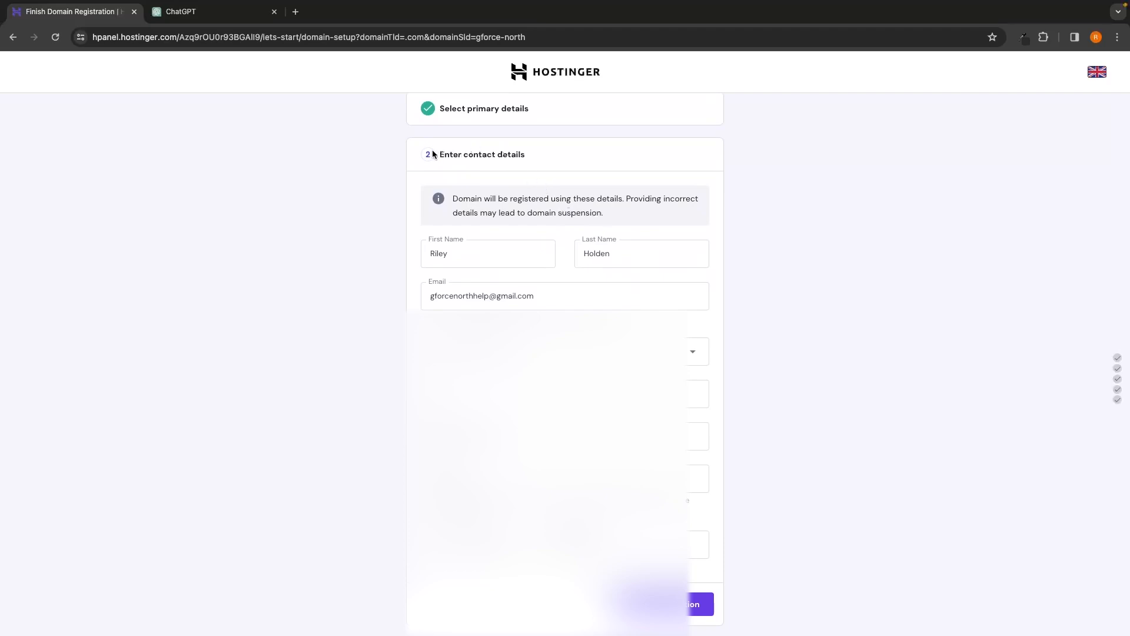
drag(434, 154, 539, 156)
click(517, 157)
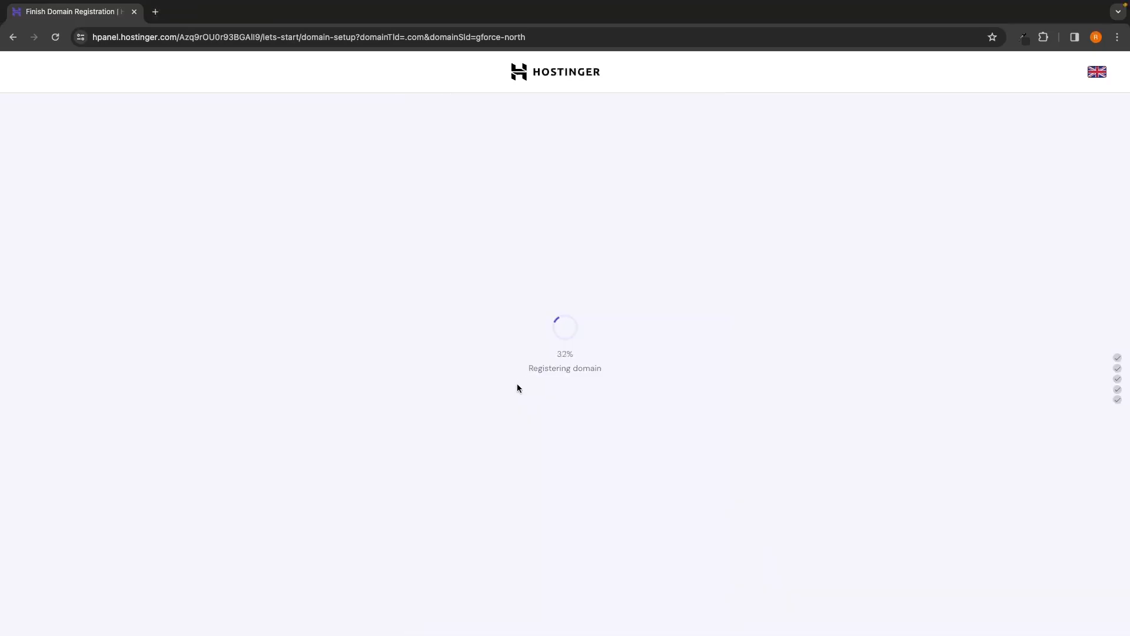
drag(528, 369, 621, 368)
click(621, 367)
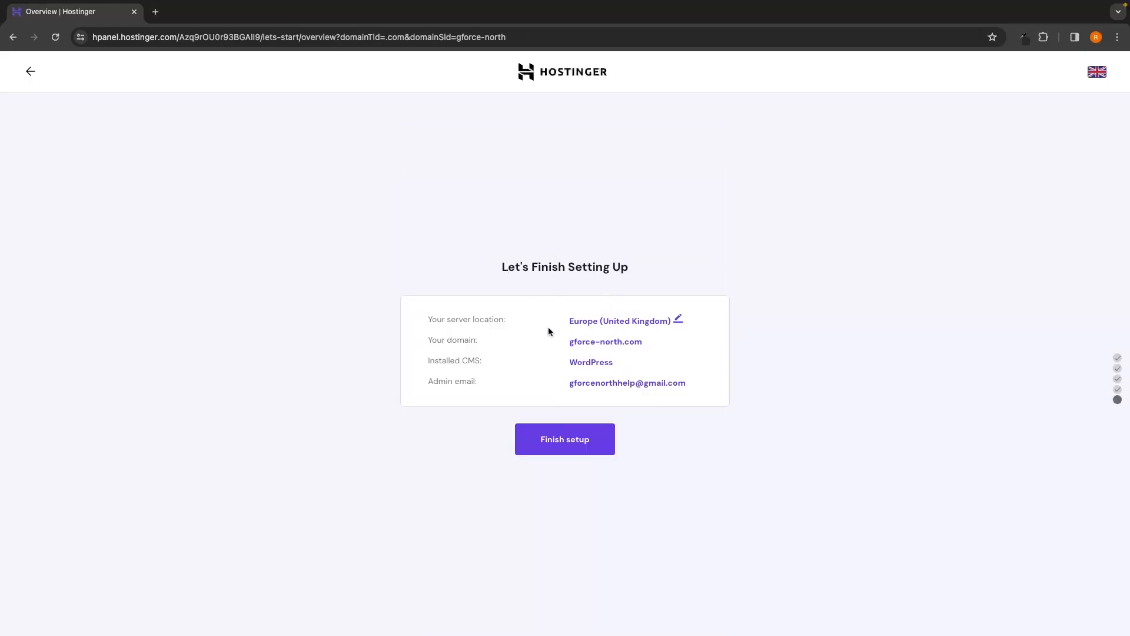
Step: Review the gforce-north.com setup summary and finish setup to reach 'Well Done, You Are Ready!'
drag(419, 334, 644, 344)
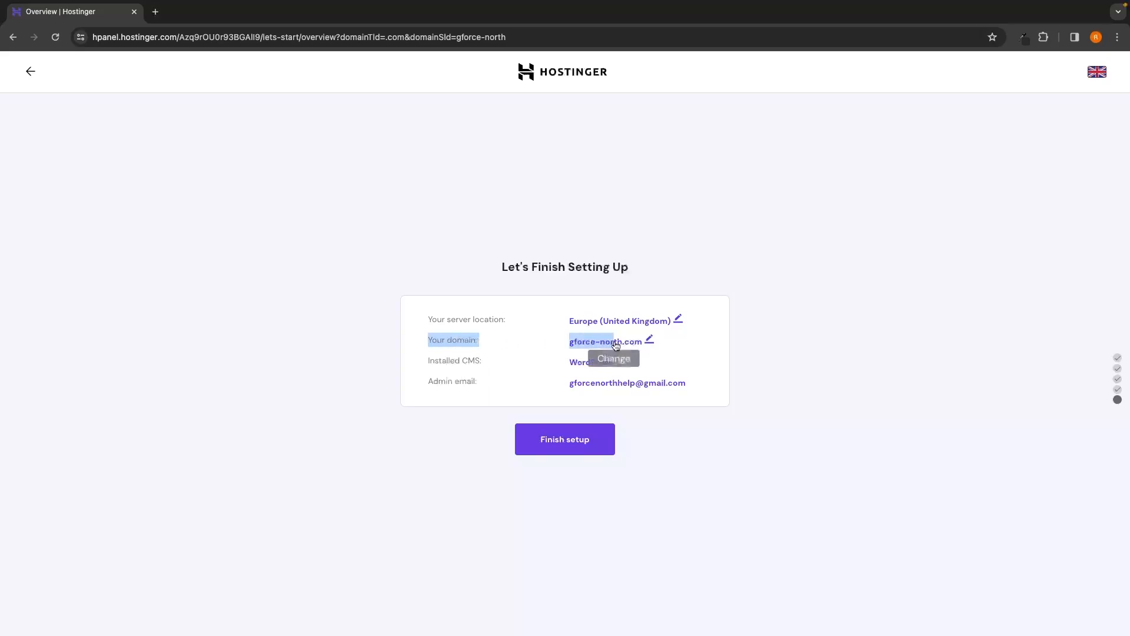
click(717, 363)
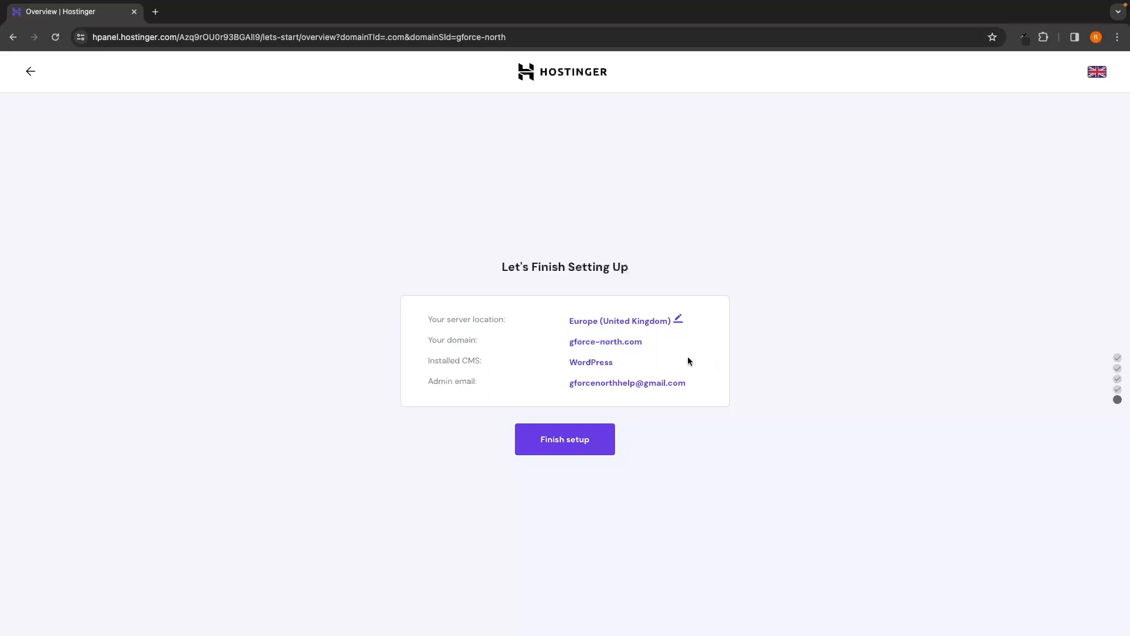
click(564, 440)
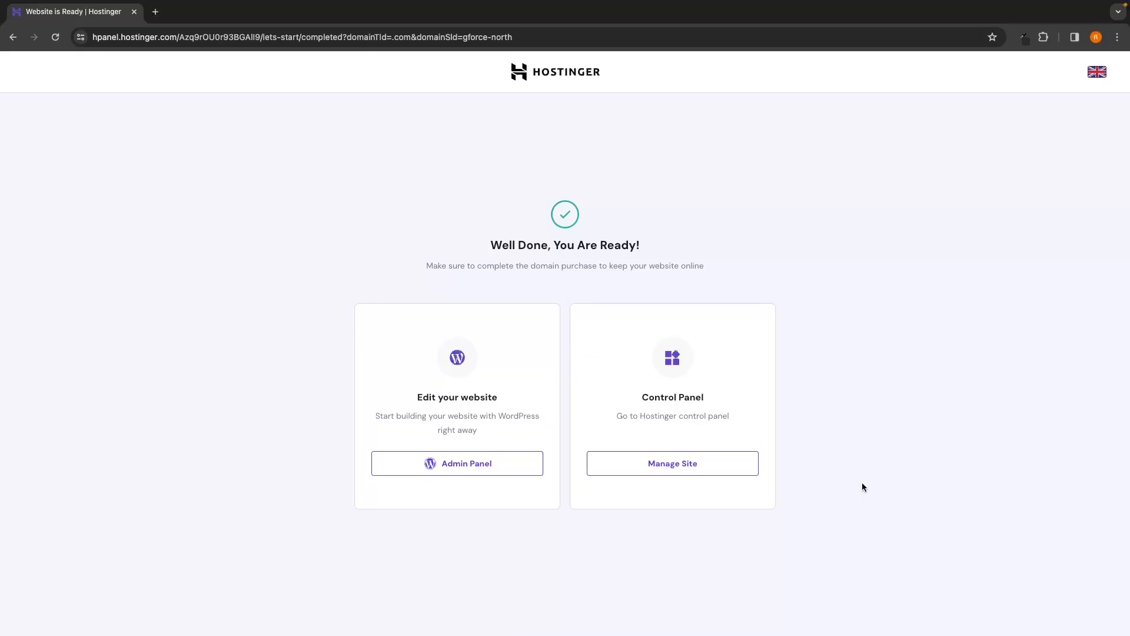
drag(492, 245, 616, 245)
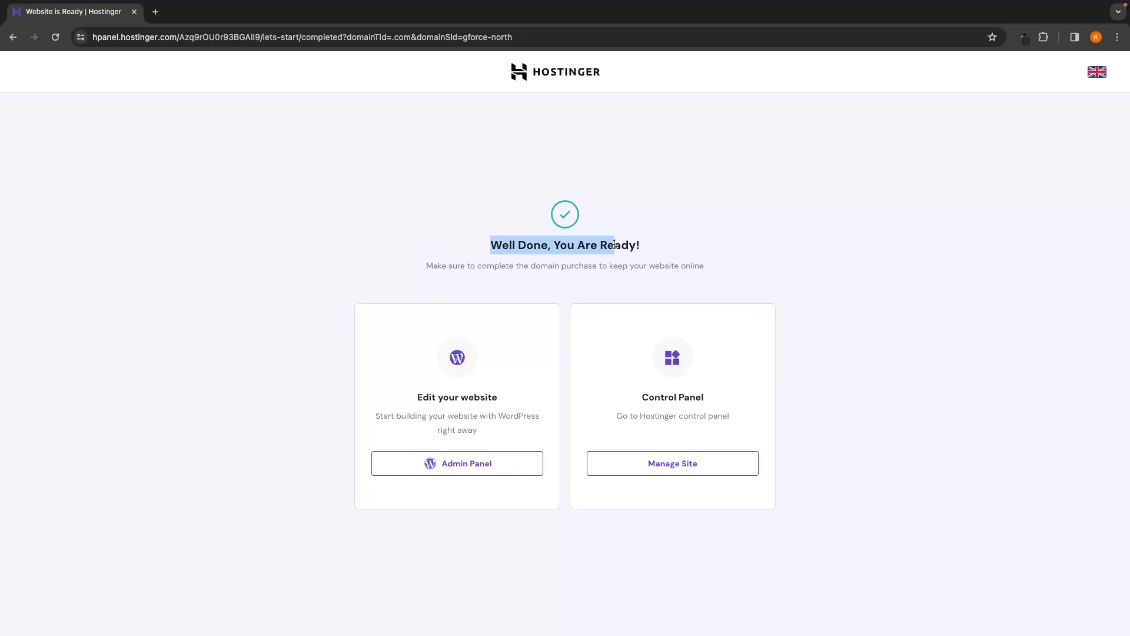
click(667, 243)
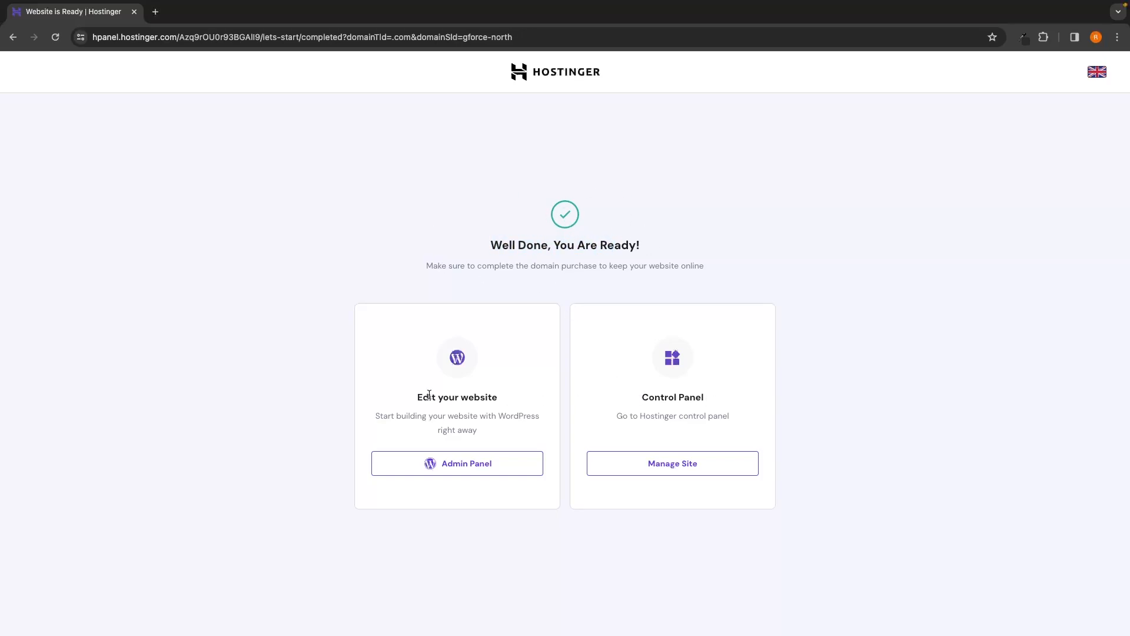
drag(414, 397, 498, 397)
click(513, 390)
Step: Open Manage Site for gforce-north.com and close the experience-rating survey
click(673, 468)
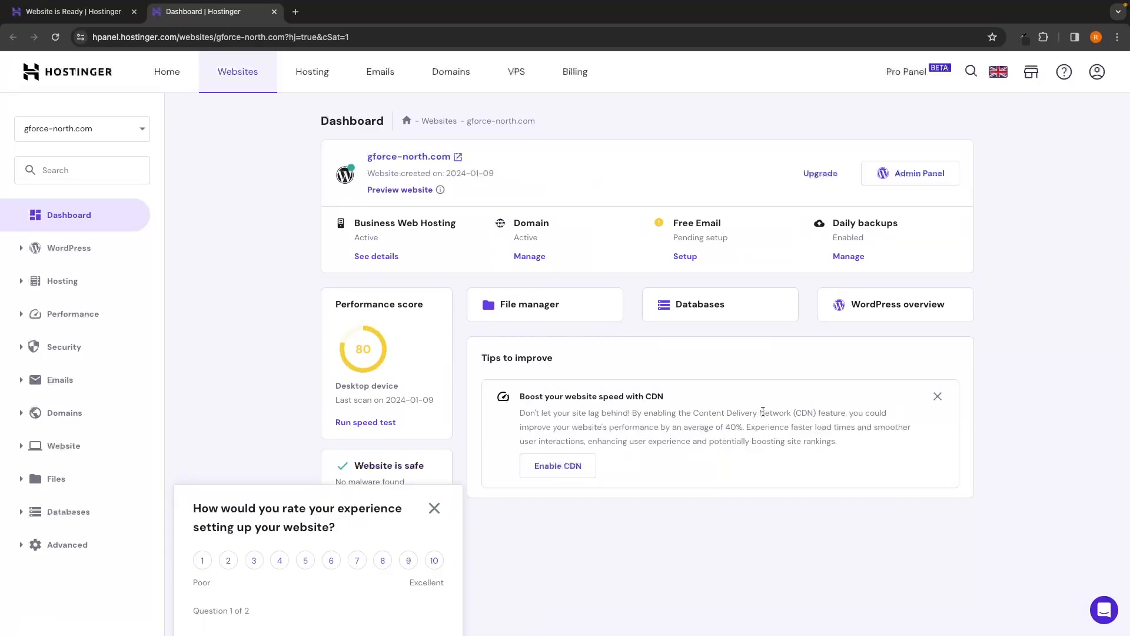
click(435, 508)
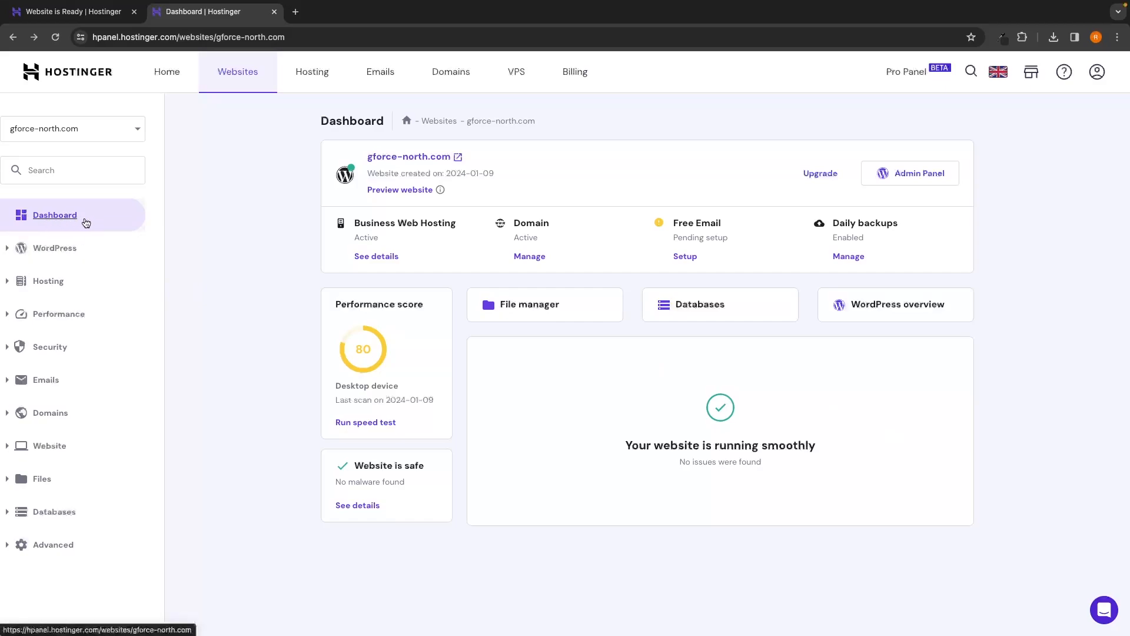
drag(512, 223, 550, 227)
click(521, 238)
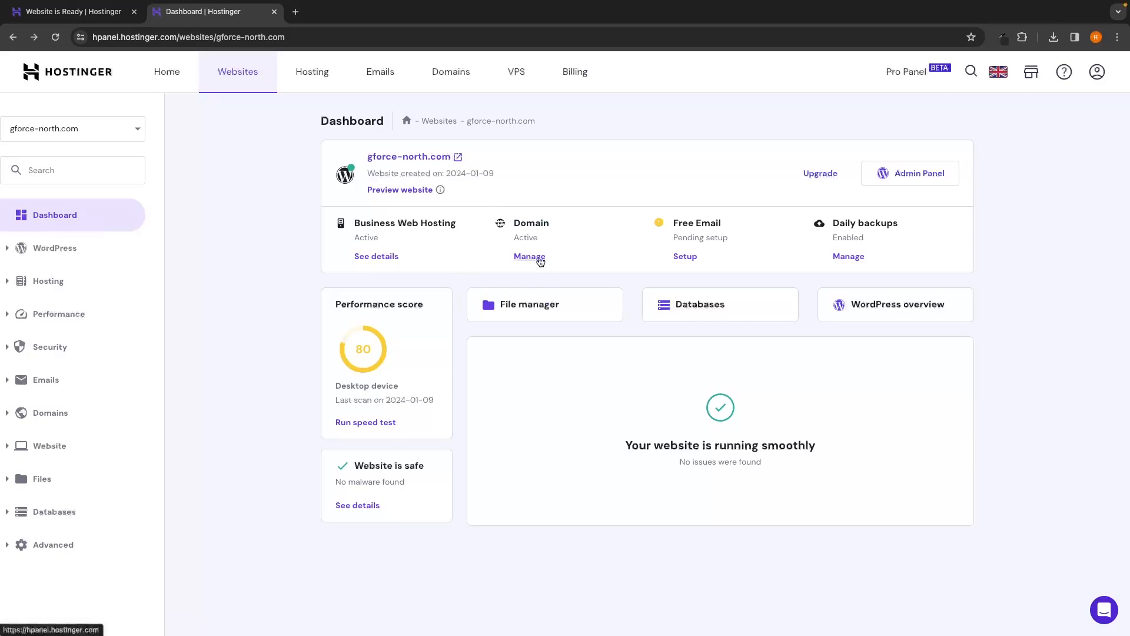
Step: Open the gforce-north.com domain overview and check its pending email verification notice
click(540, 259)
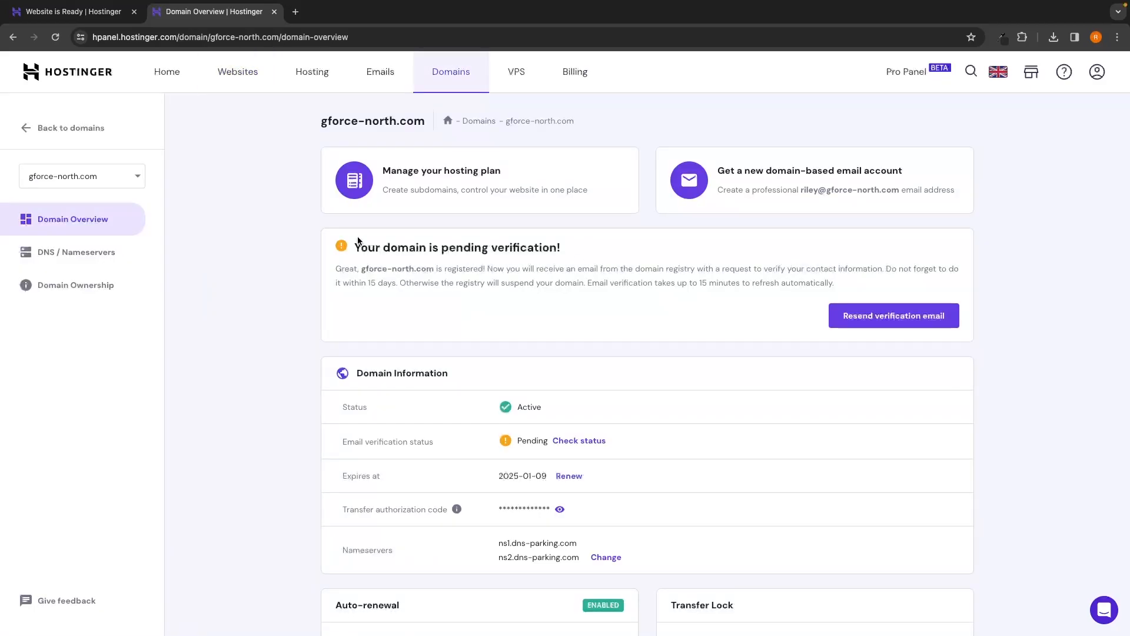
drag(352, 246, 567, 253)
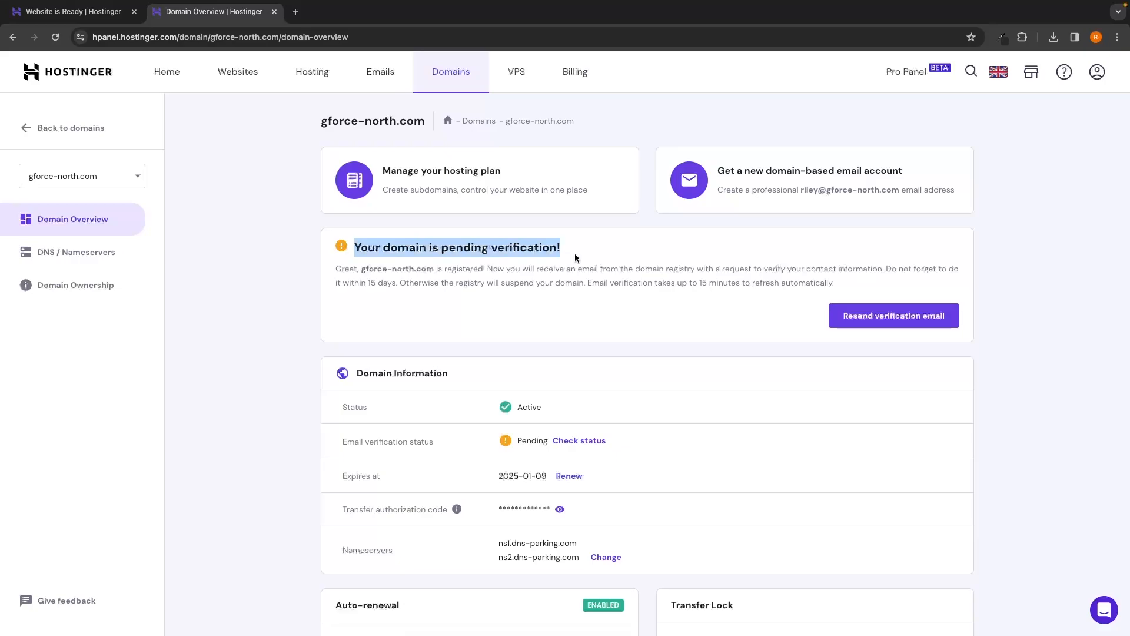
click(575, 258)
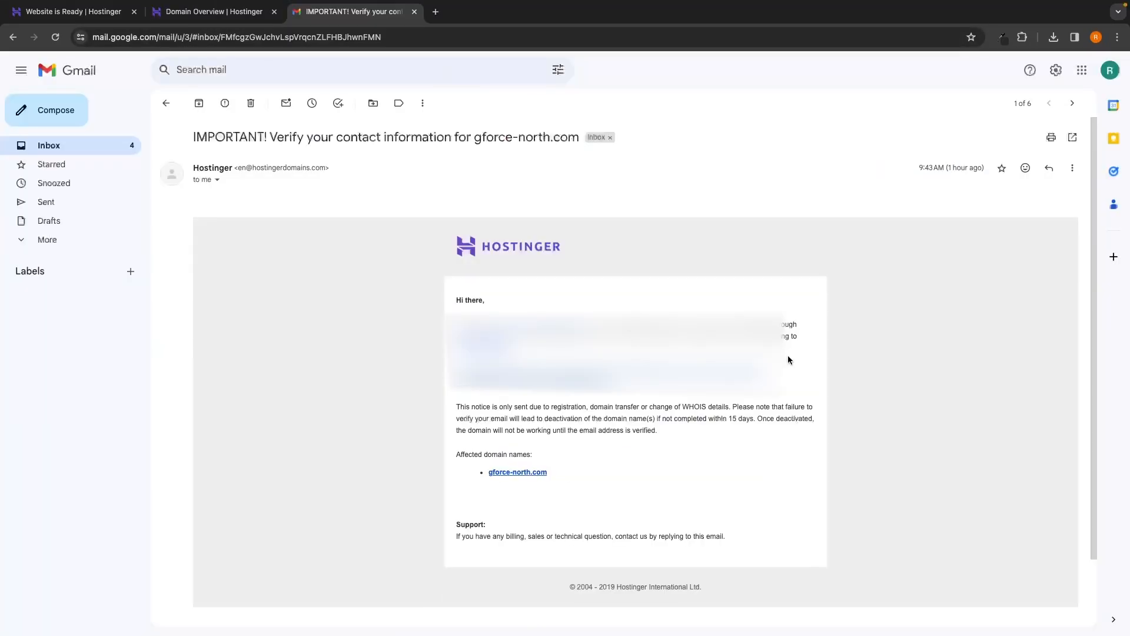
scroll(788, 359, down, 3)
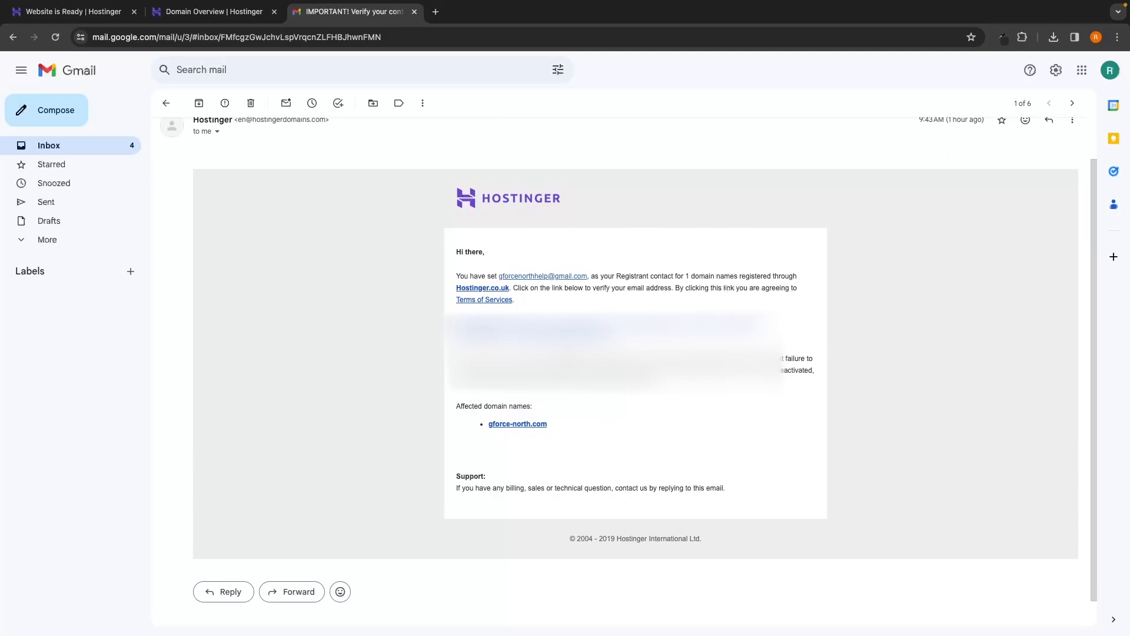
Step: Follow the email verification link, close the email tabs, and reload to show Verified status
click(610, 336)
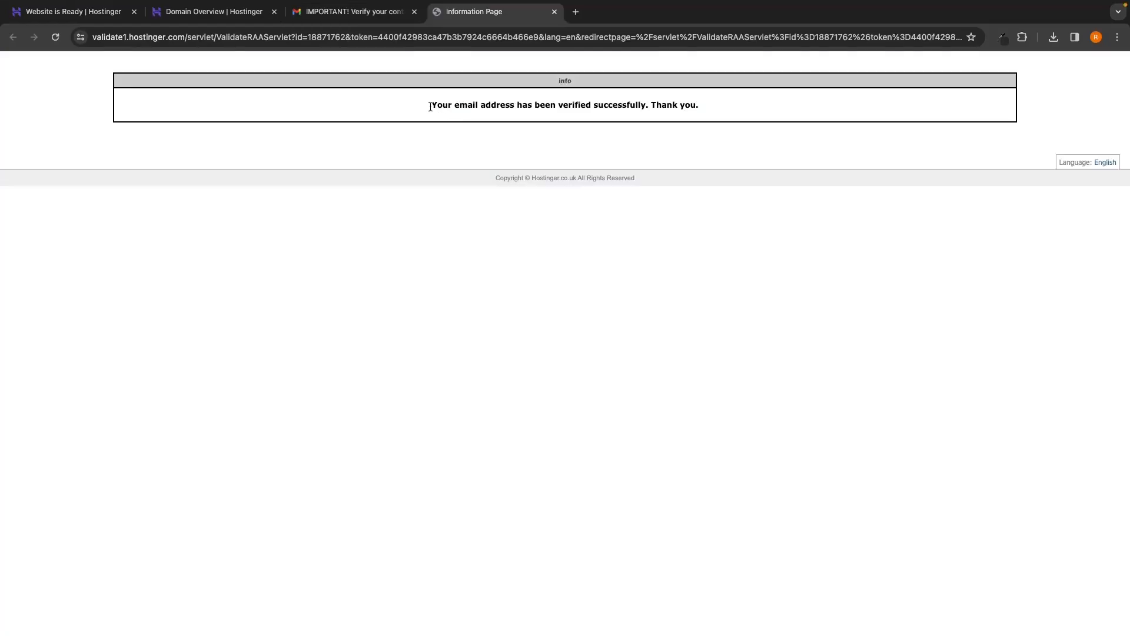
drag(426, 104, 694, 114)
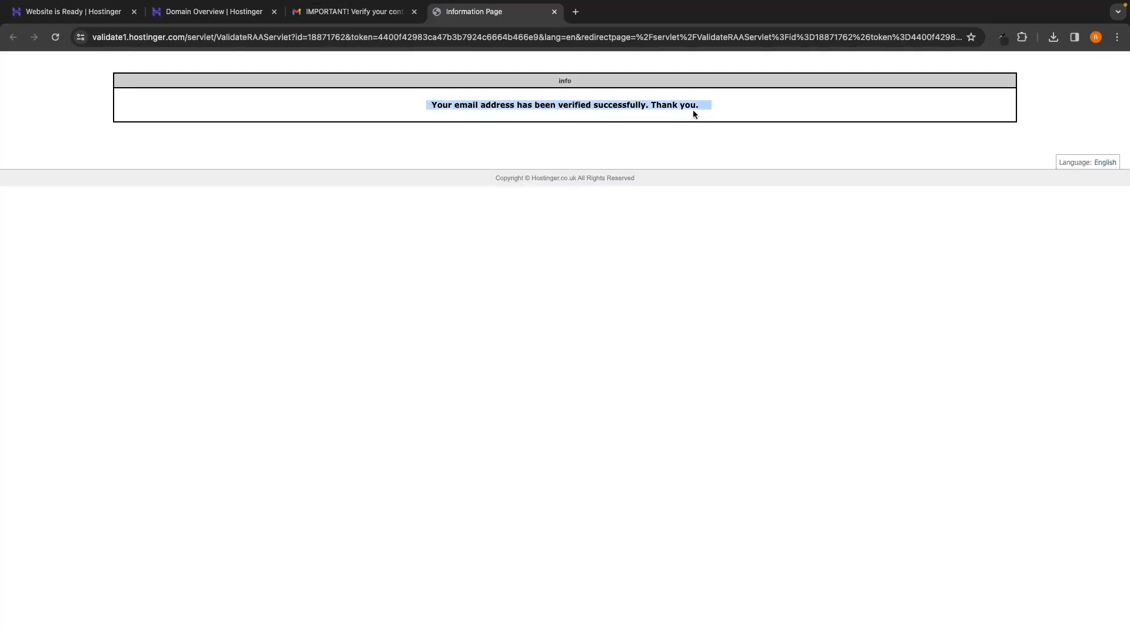
click(718, 127)
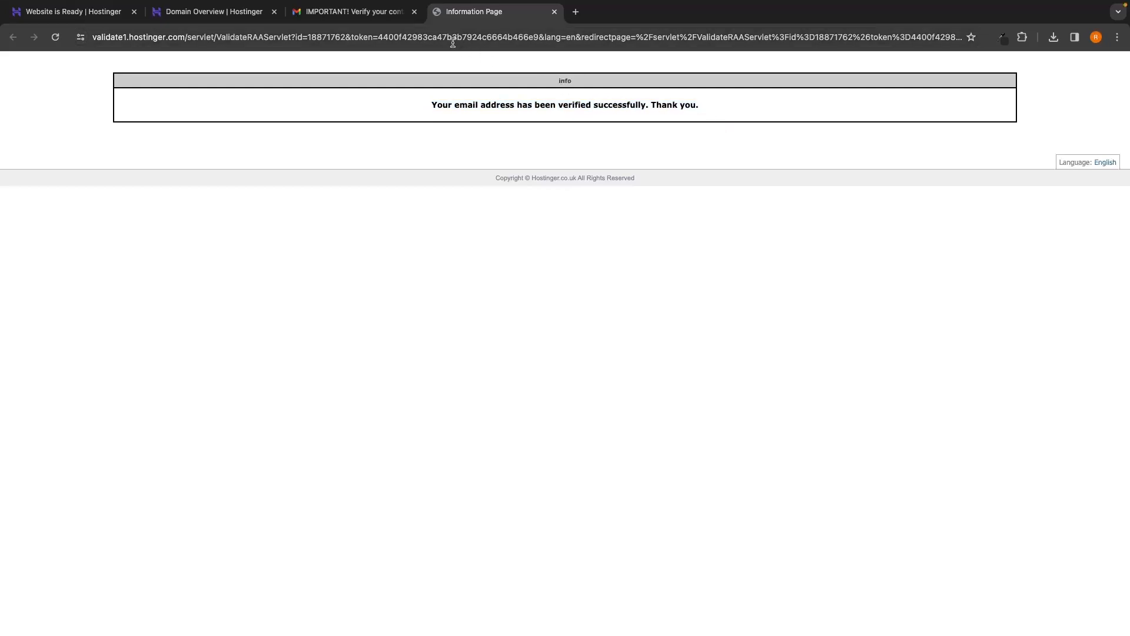
click(414, 12)
click(414, 11)
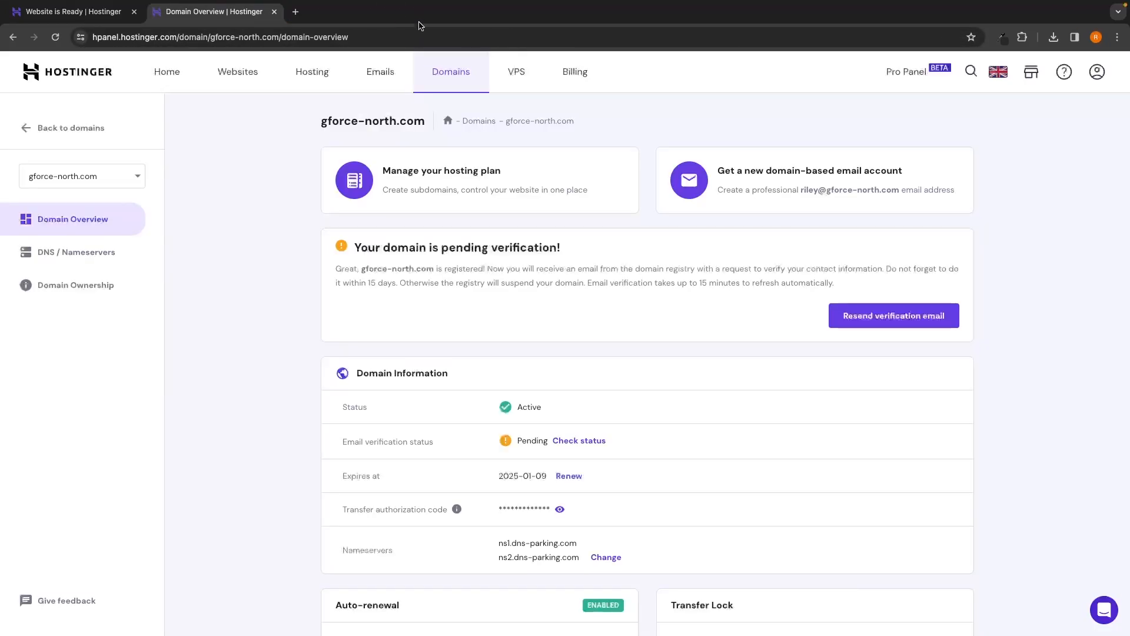
click(56, 37)
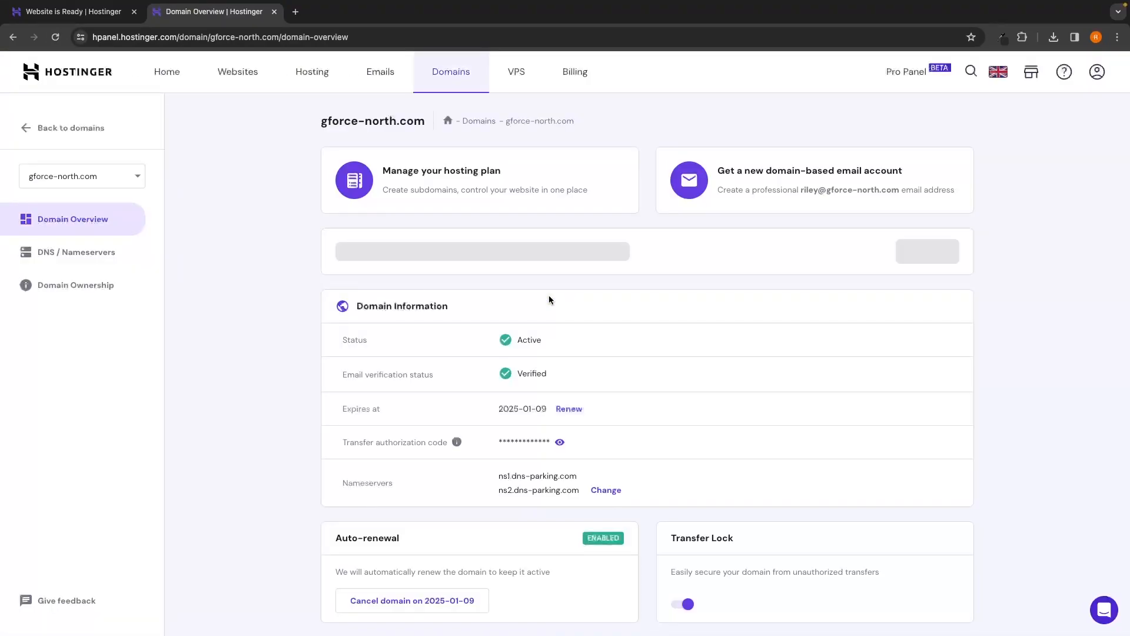
drag(334, 347, 552, 345)
Step: Open the gforce-north.com WordPress admin from Hostinger's Admin Panel button
click(560, 344)
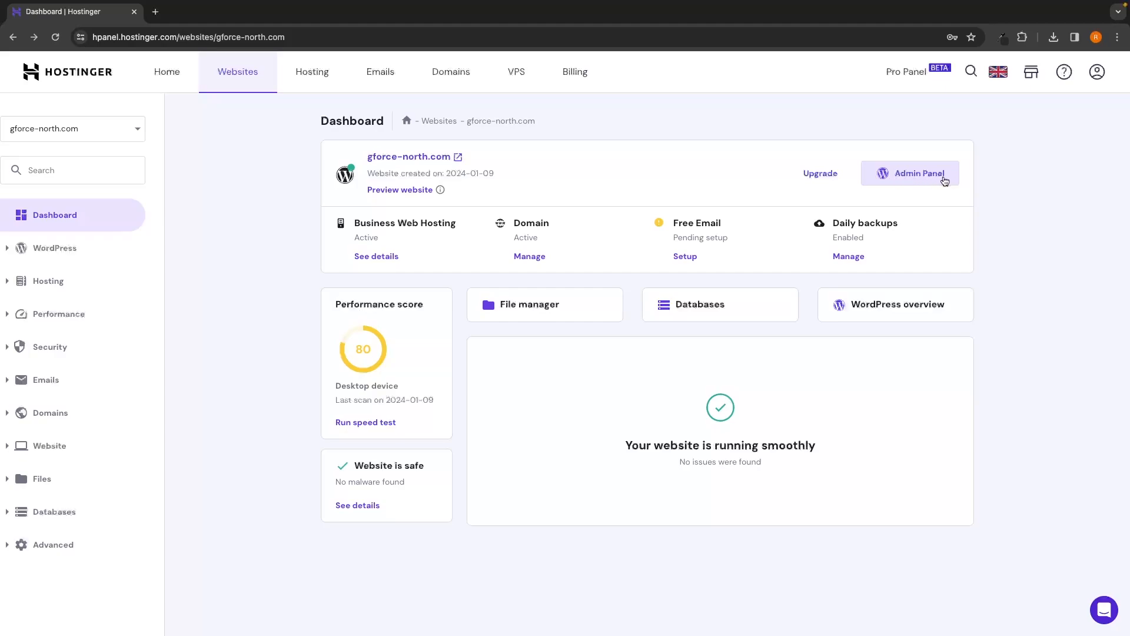
click(913, 174)
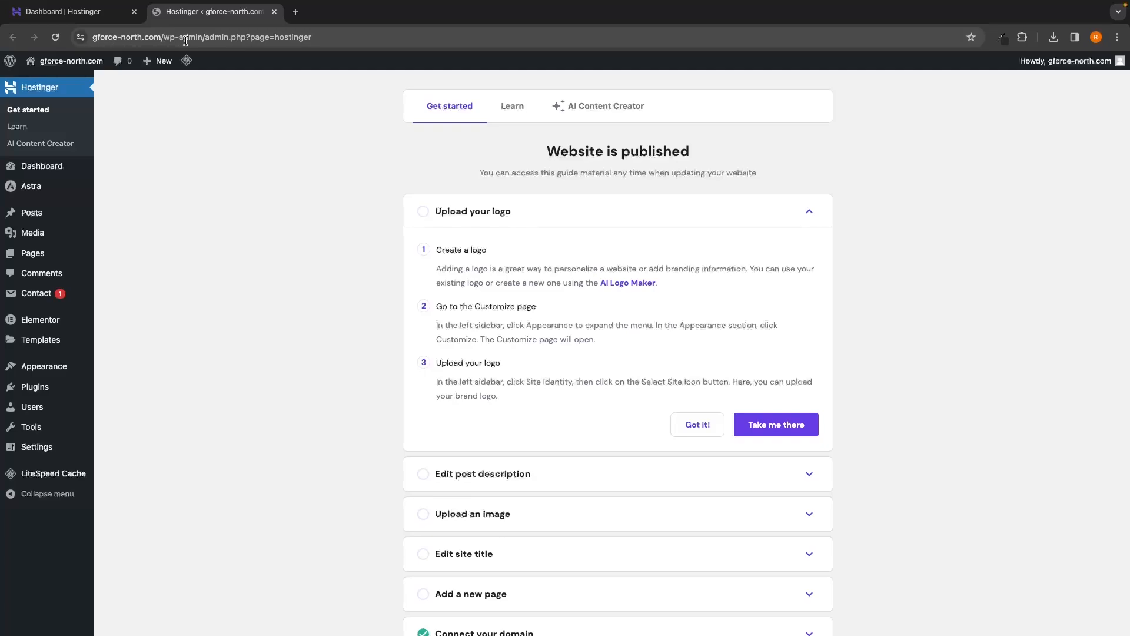
Step: Trim the address to gforce-north.com/wp-admin and load the WordPress Dashboard
drag(201, 36, 327, 52)
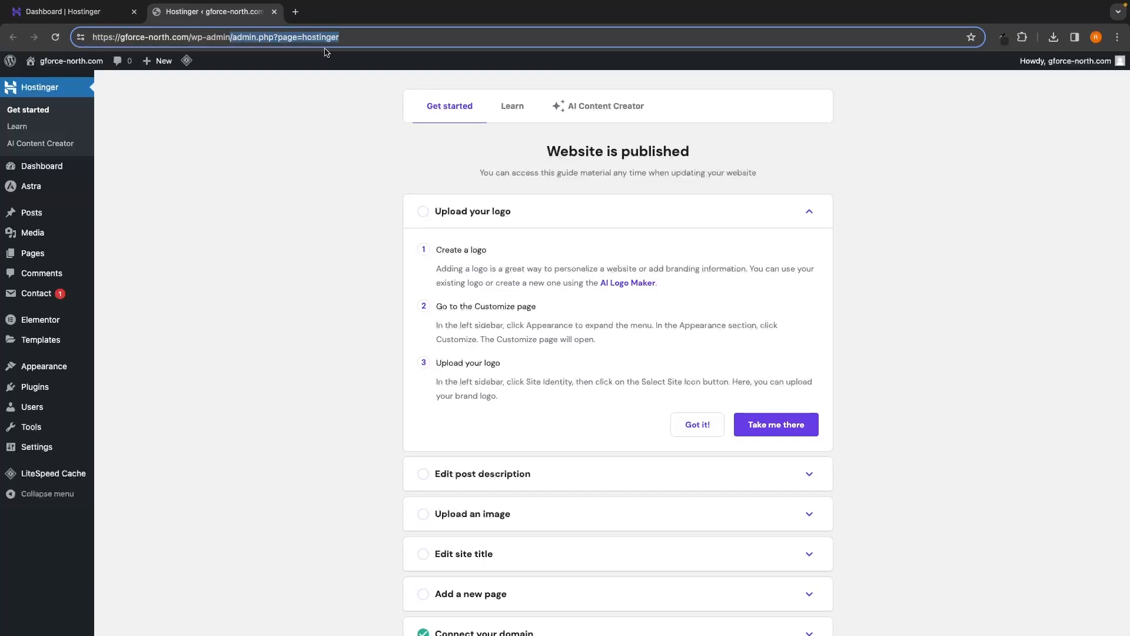
key(BackSpace)
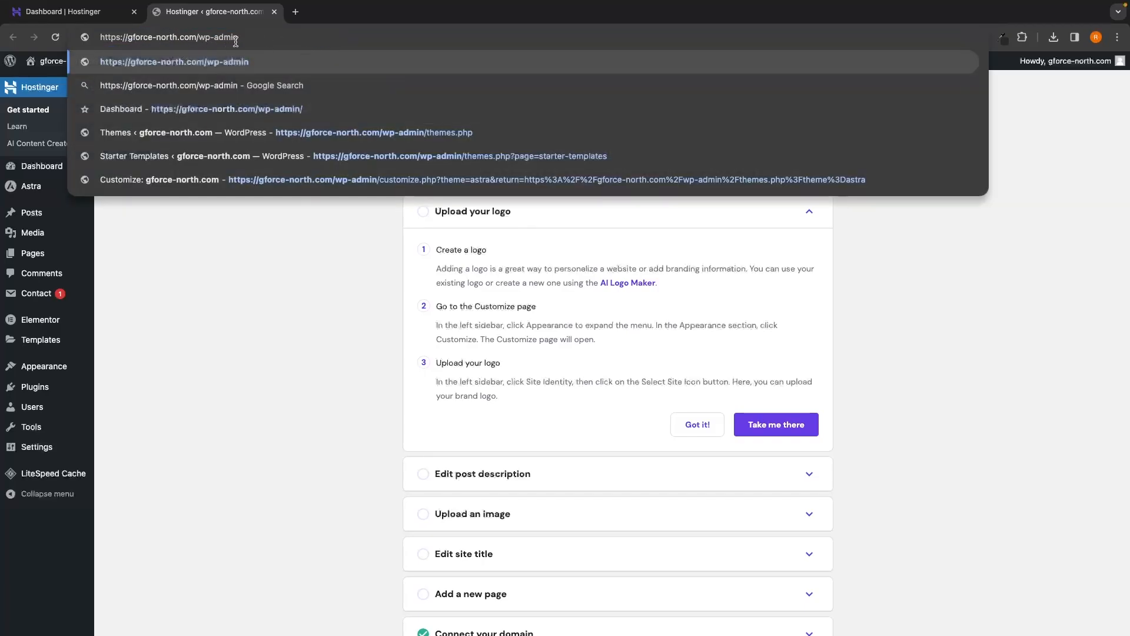
key(Return)
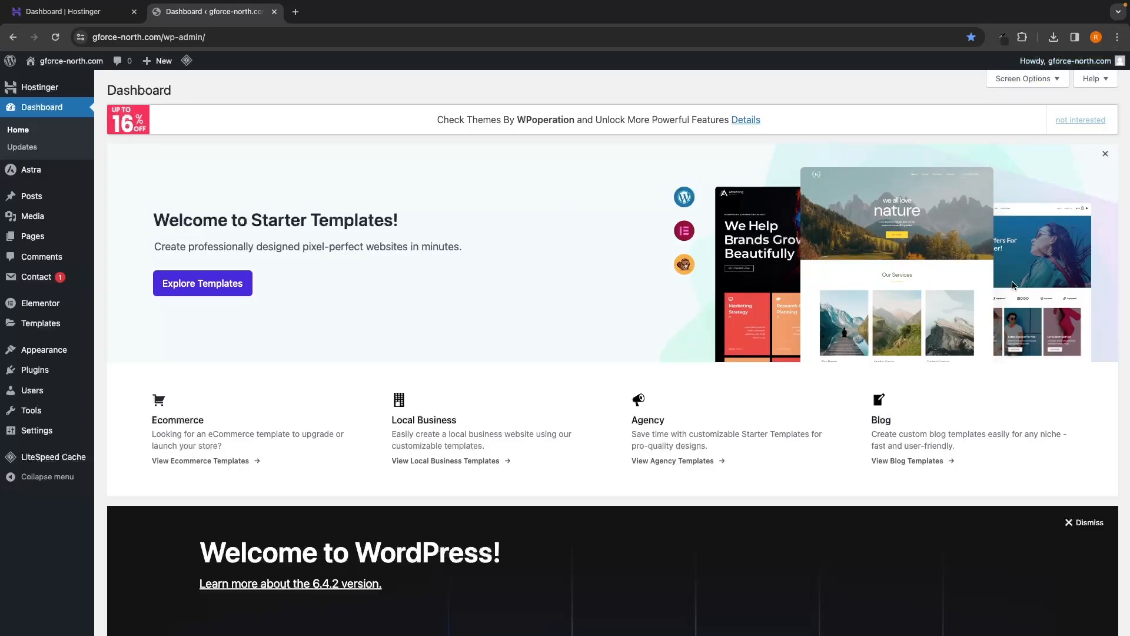
Step: Bookmark the Dashboard as 'Dashboard' on the bookmarks bar and test it in a new tab
click(1118, 38)
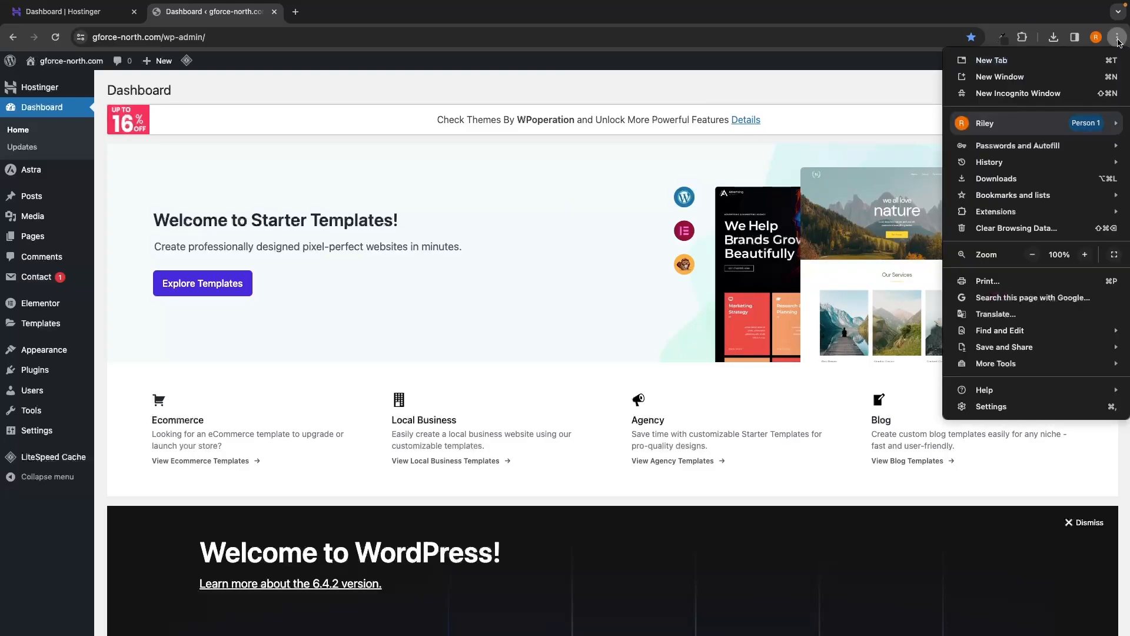
mouse_move(984, 200)
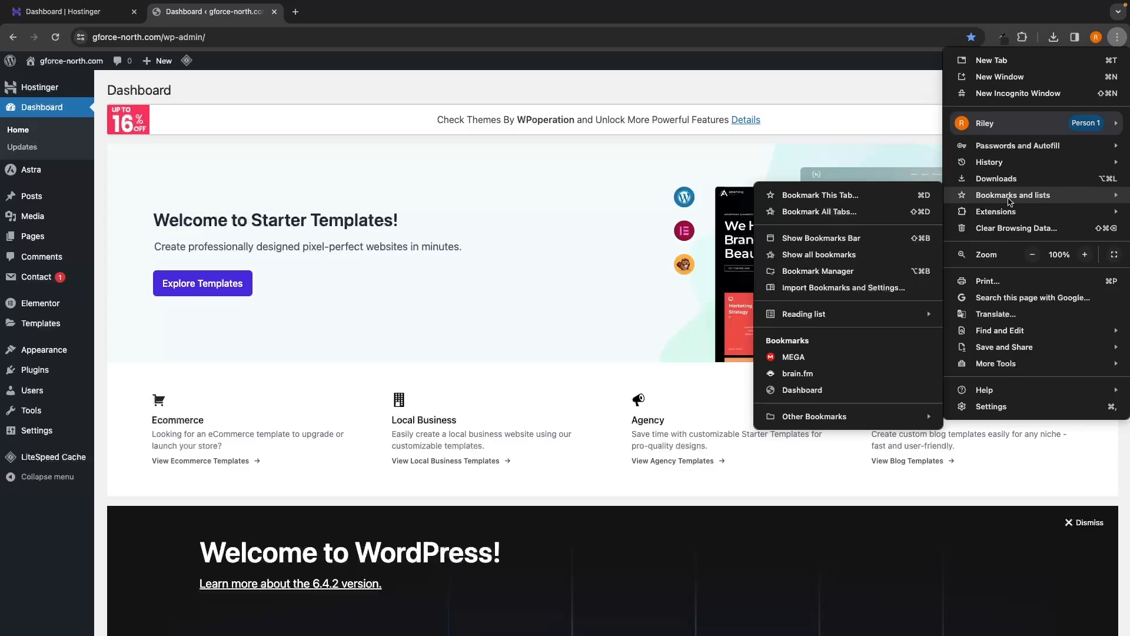
click(881, 200)
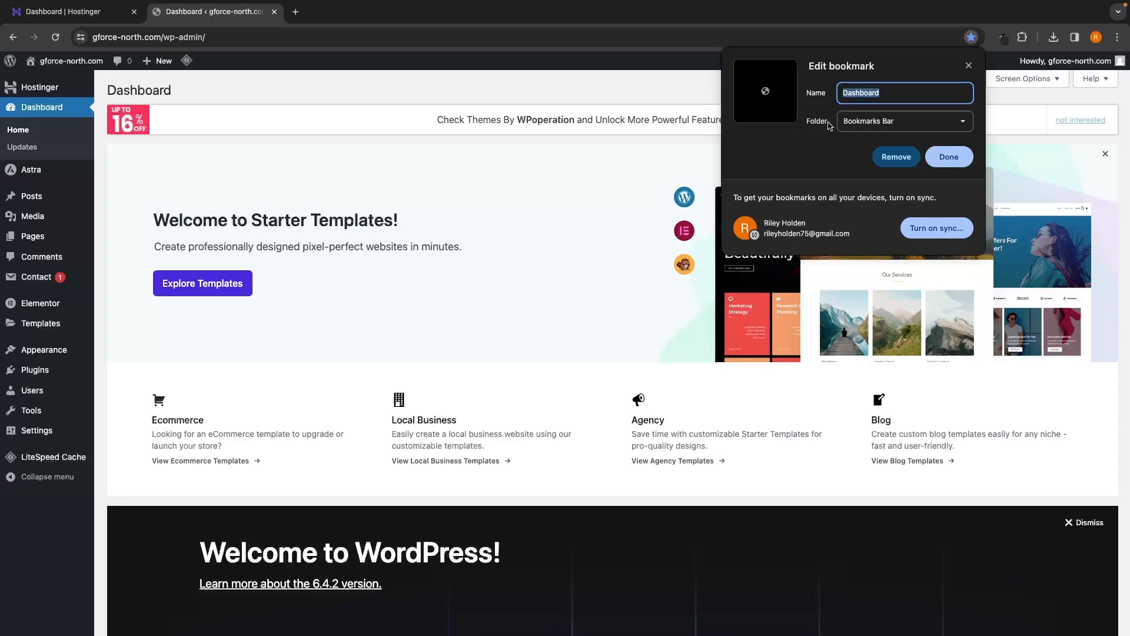
click(958, 164)
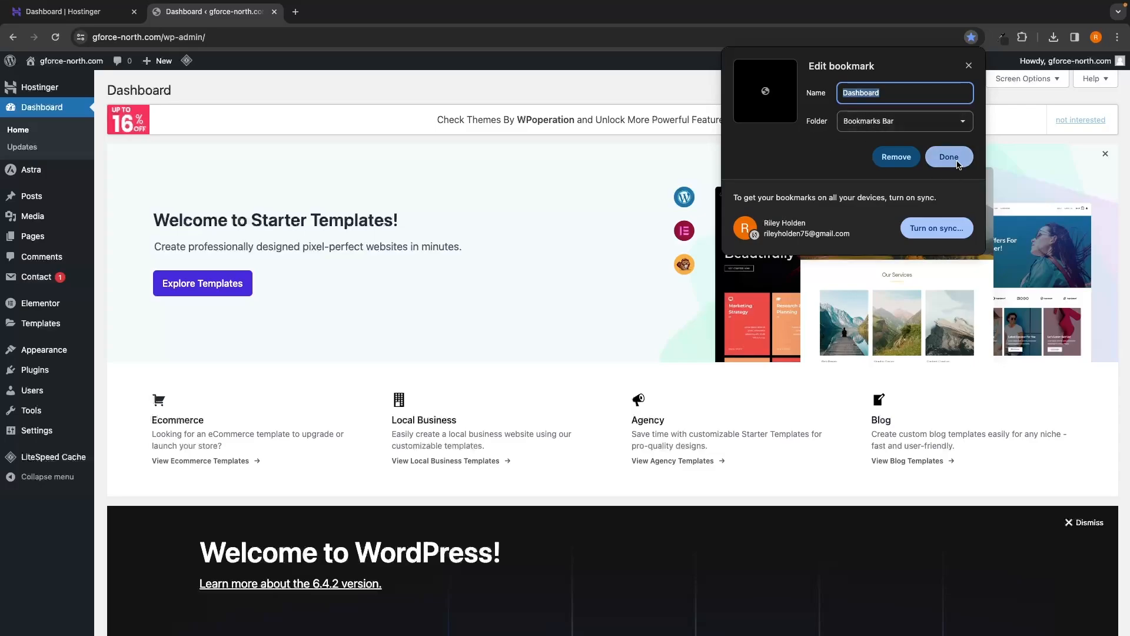
click(296, 13)
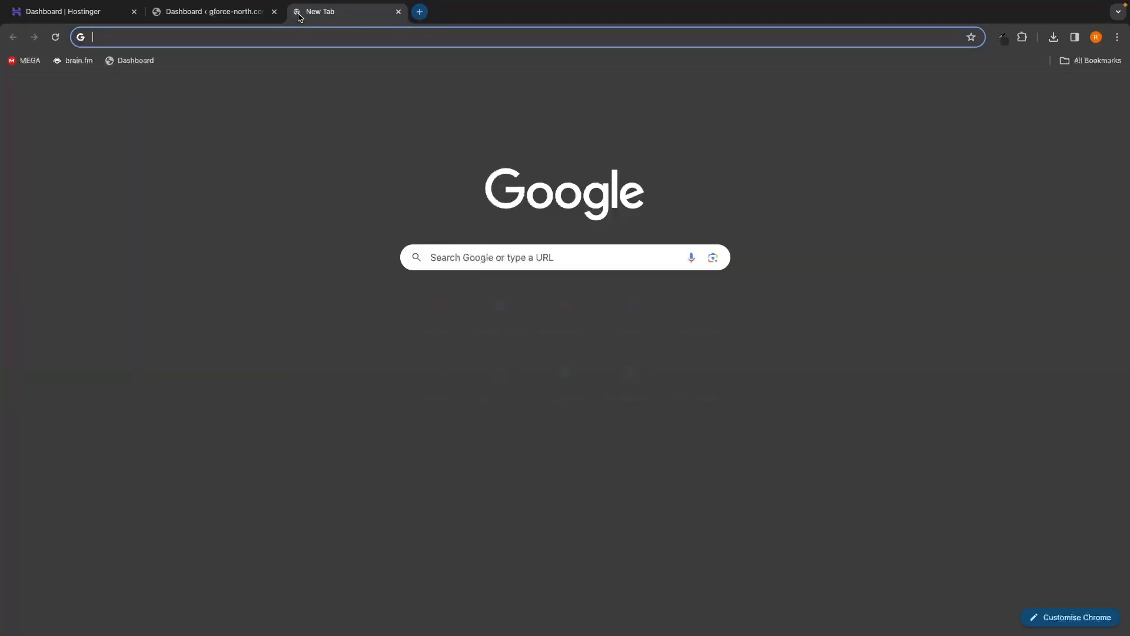
click(142, 66)
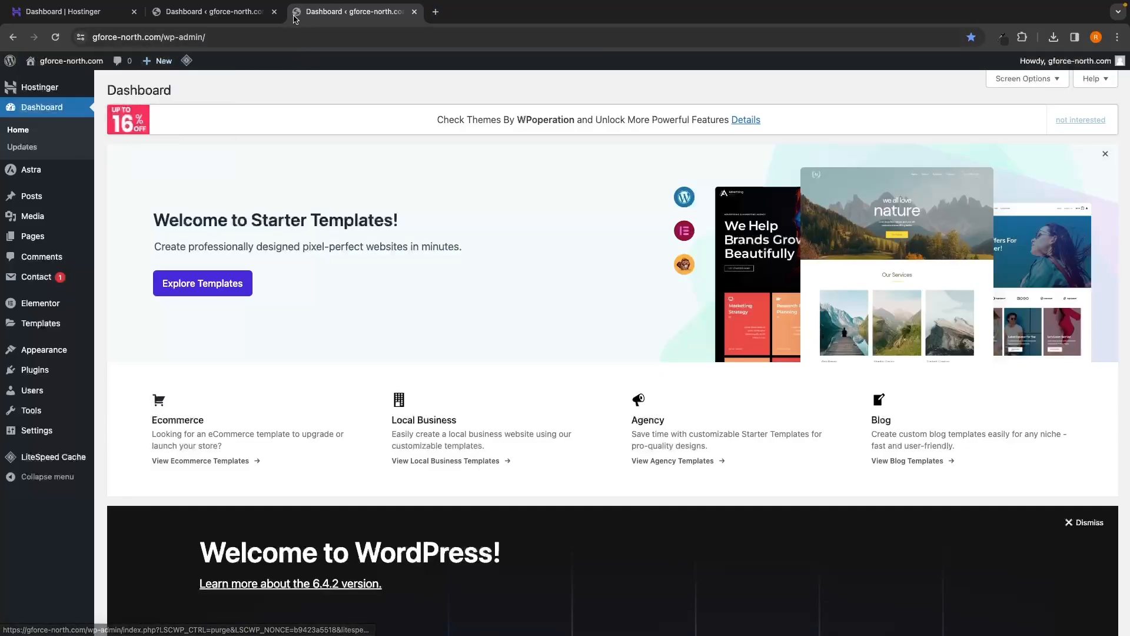
key(ctrl+w)
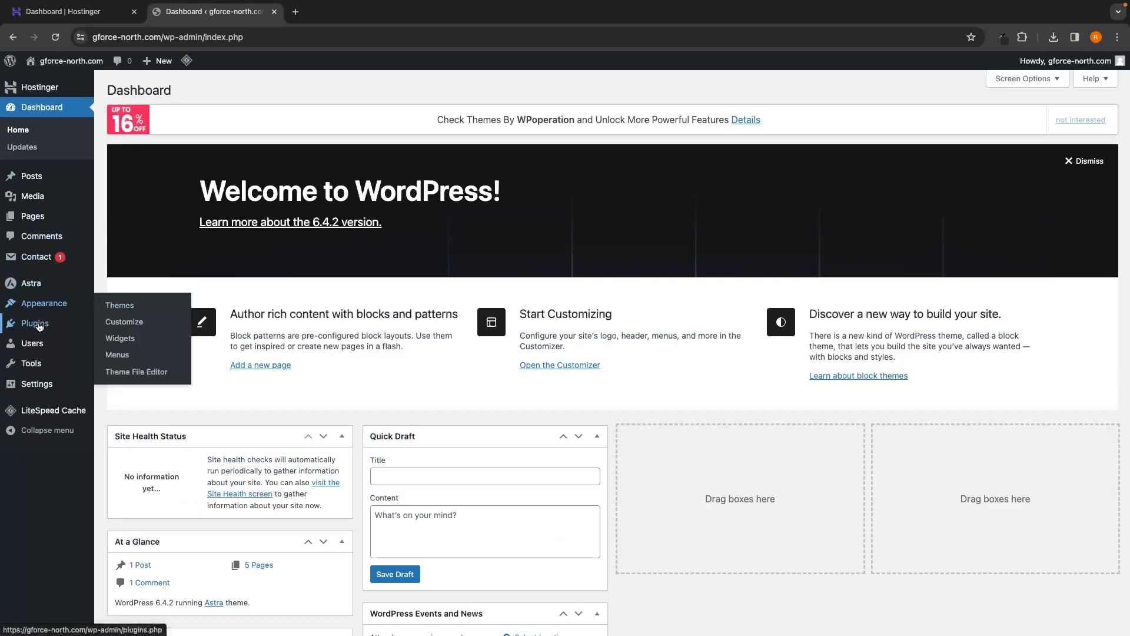
Step: Search 'star' under Add New Plugin, then install and activate the Starter Templates plugin
mouse_move(44, 328)
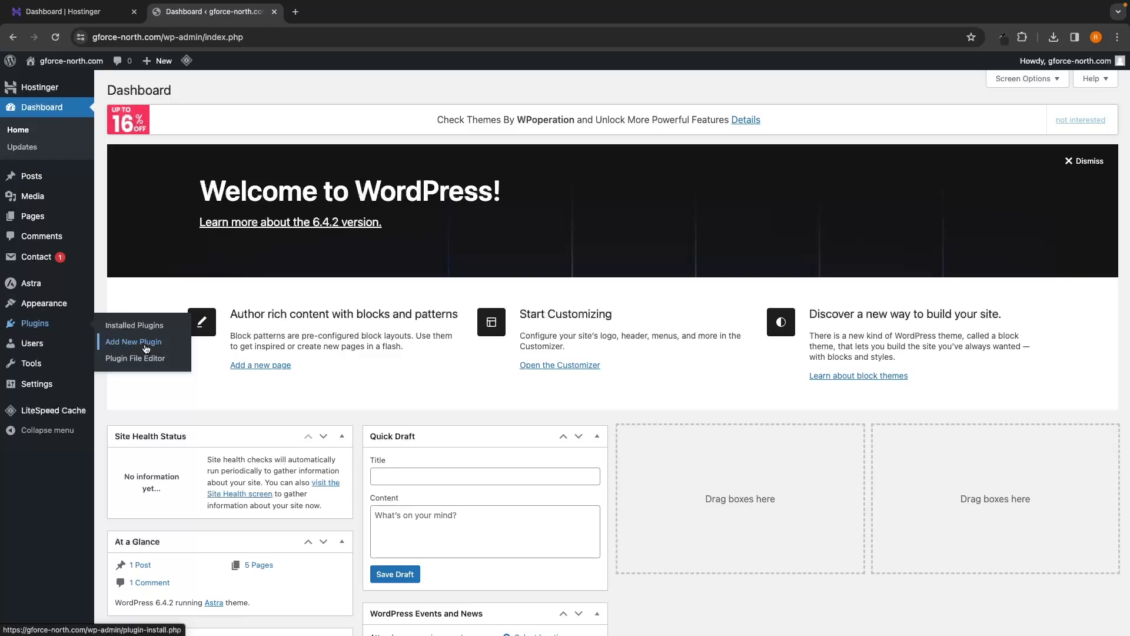
click(124, 348)
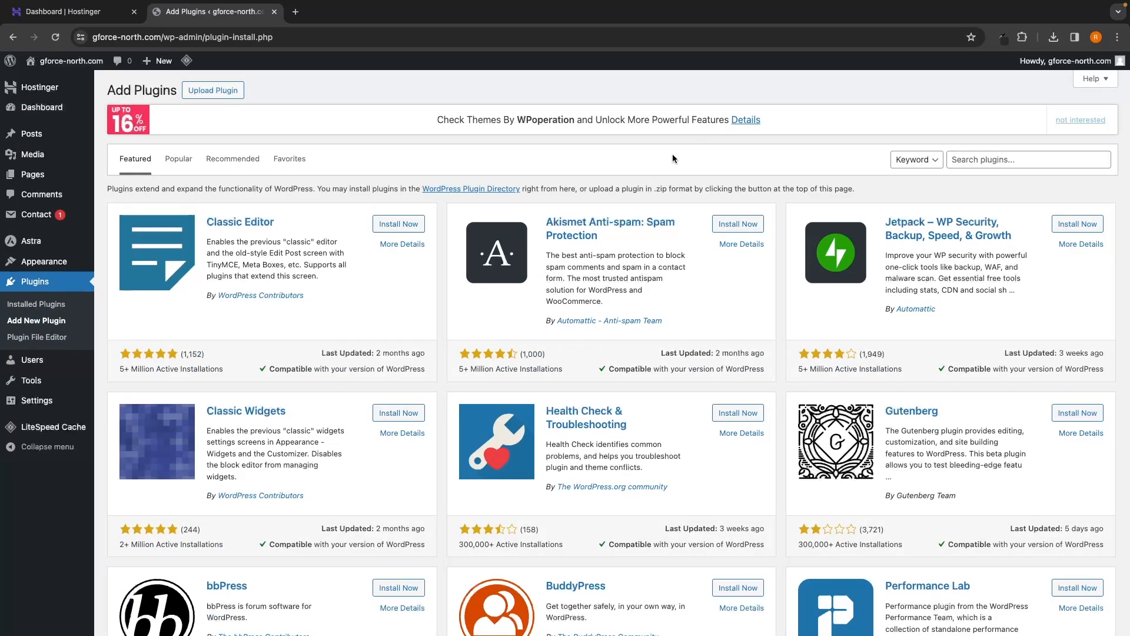
scroll(674, 162, down, 5)
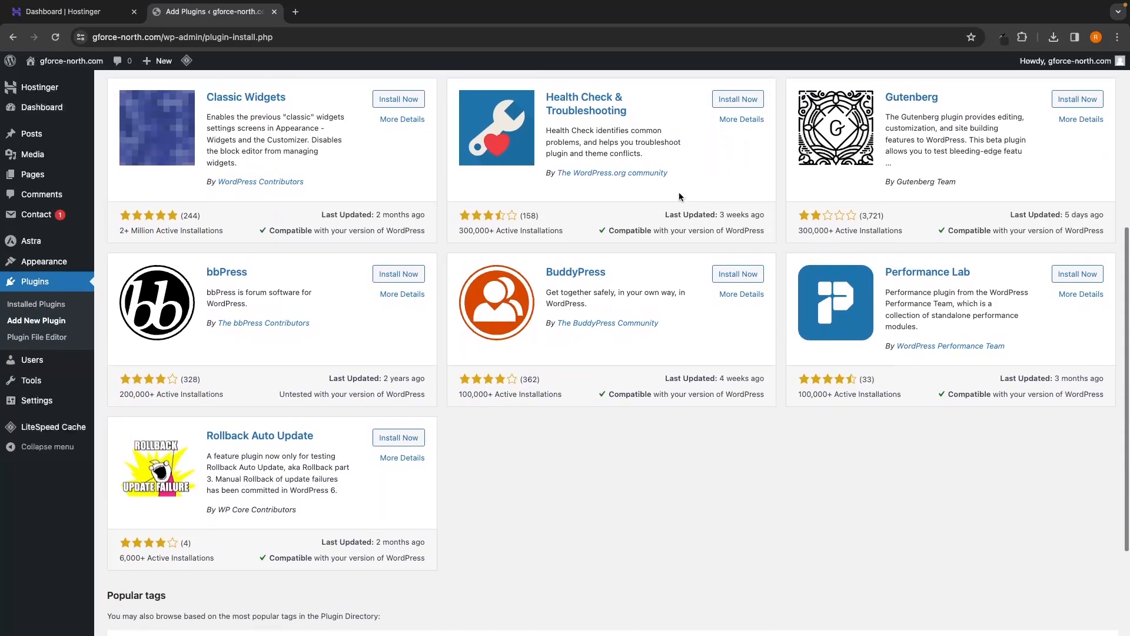
scroll(680, 196, up, 5)
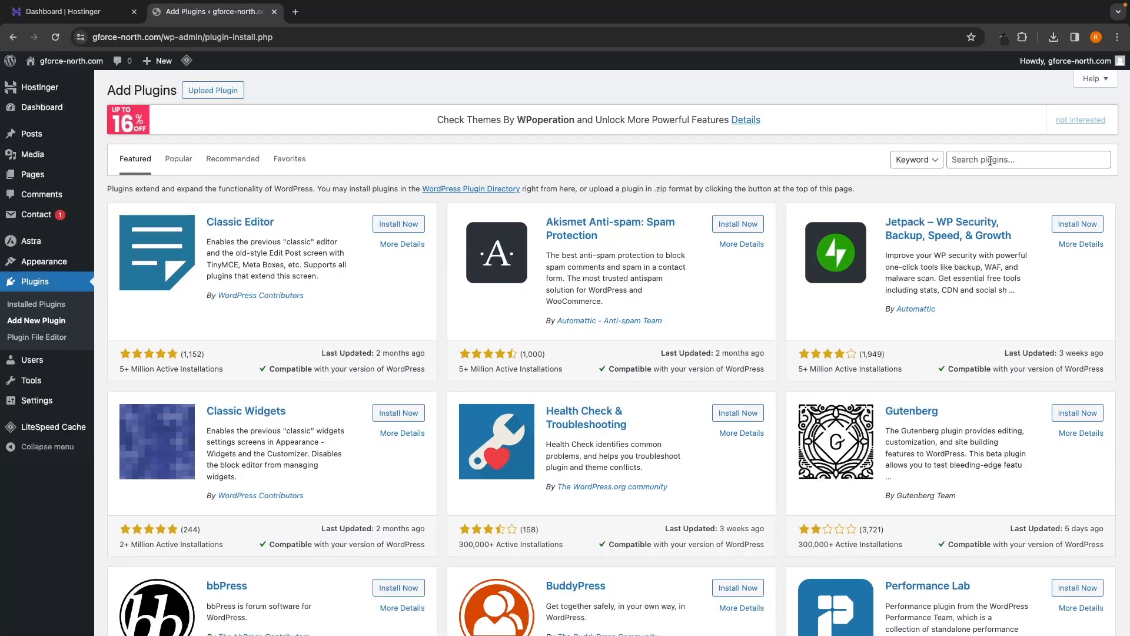
click(1013, 160)
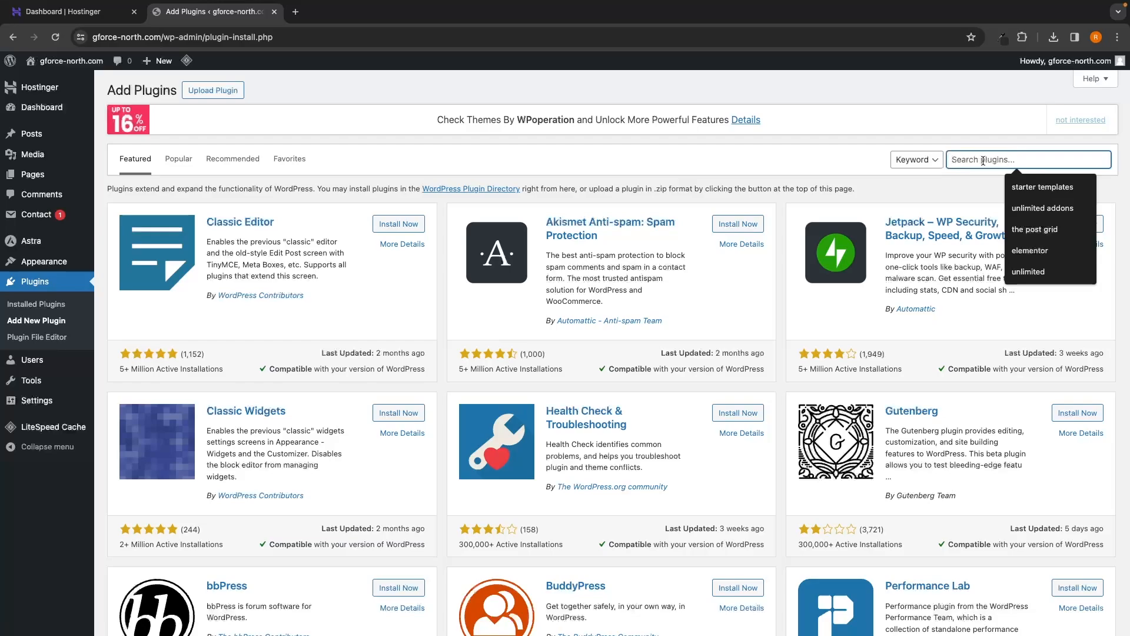
text(starter templates)
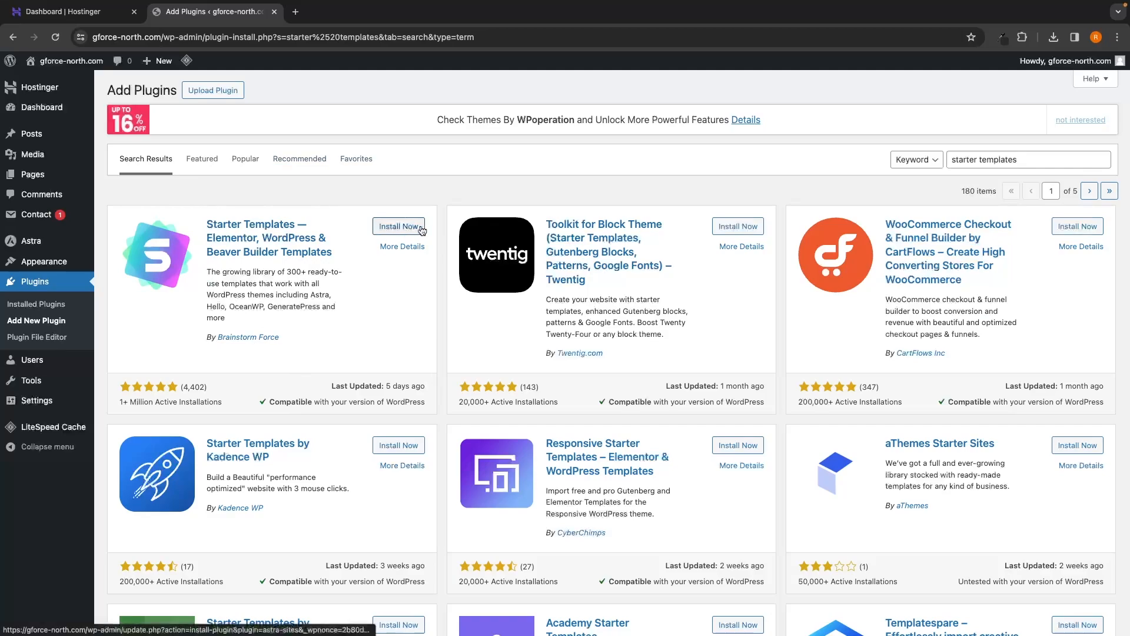
click(403, 231)
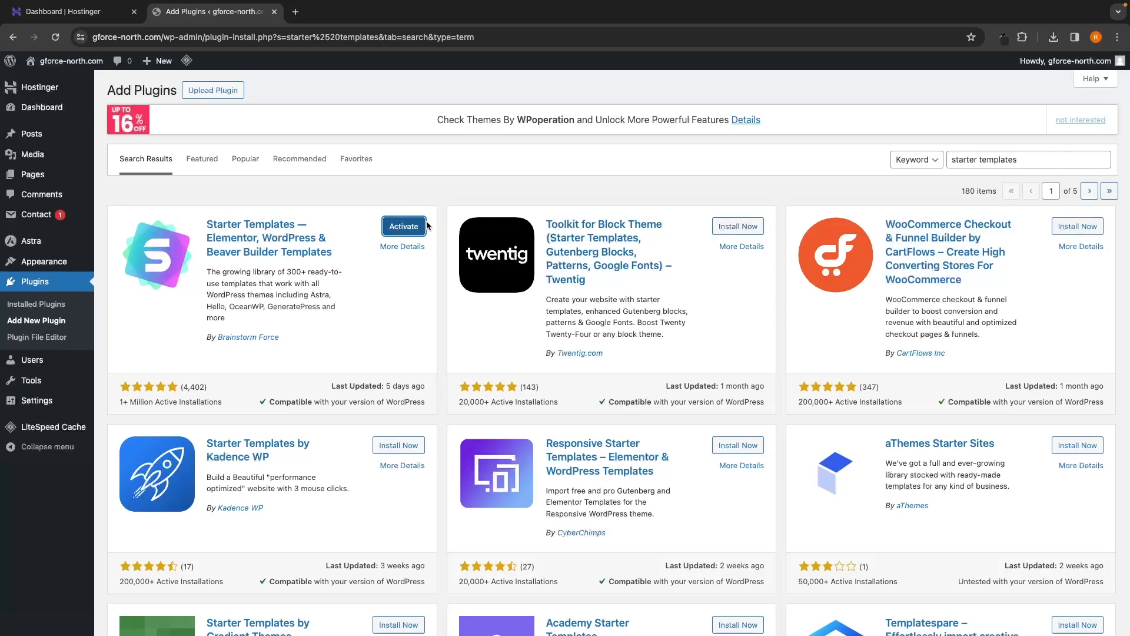
click(409, 231)
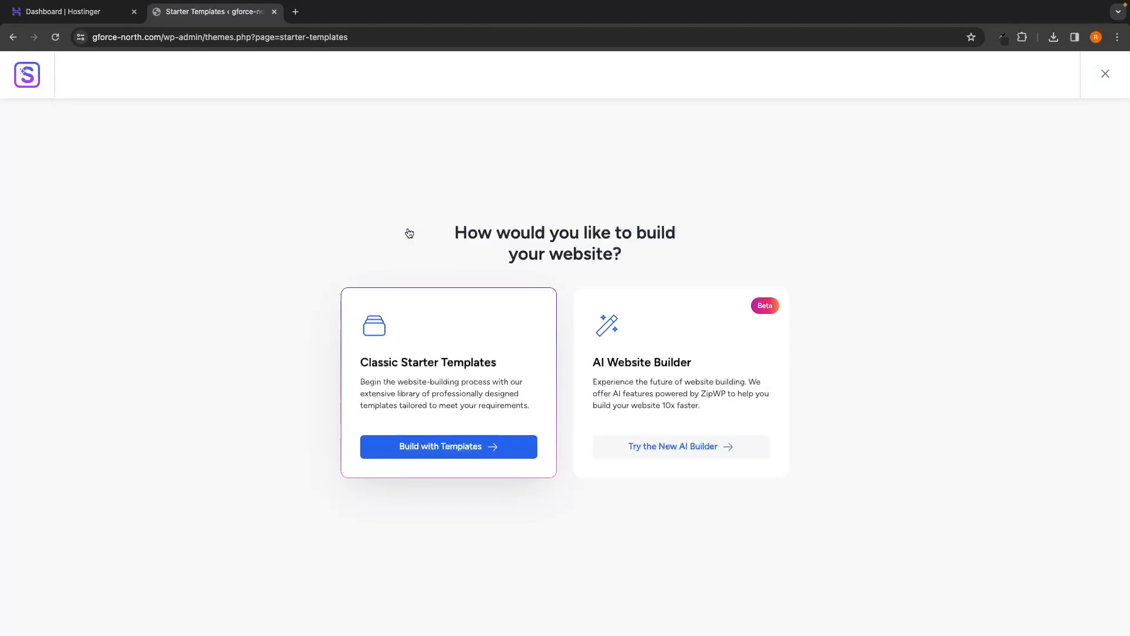
Step: Choose Classic Starter Templates and select Elementor as the page builder
drag(444, 231, 660, 245)
click(666, 249)
drag(356, 365, 497, 365)
click(502, 368)
drag(583, 364, 695, 363)
click(779, 375)
drag(756, 306, 775, 309)
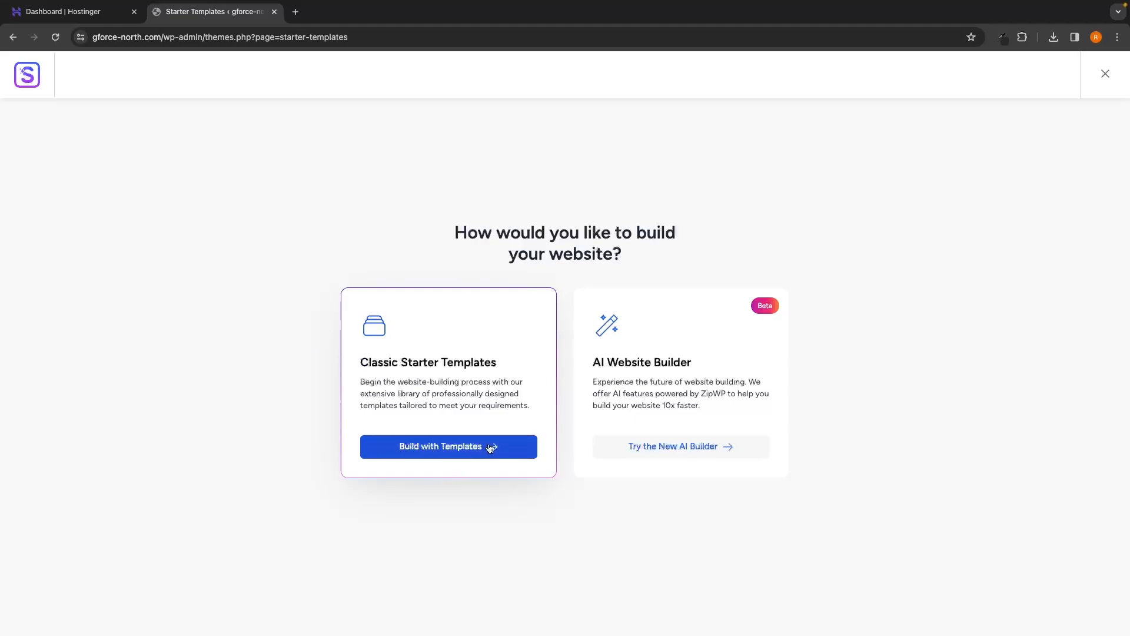
click(445, 450)
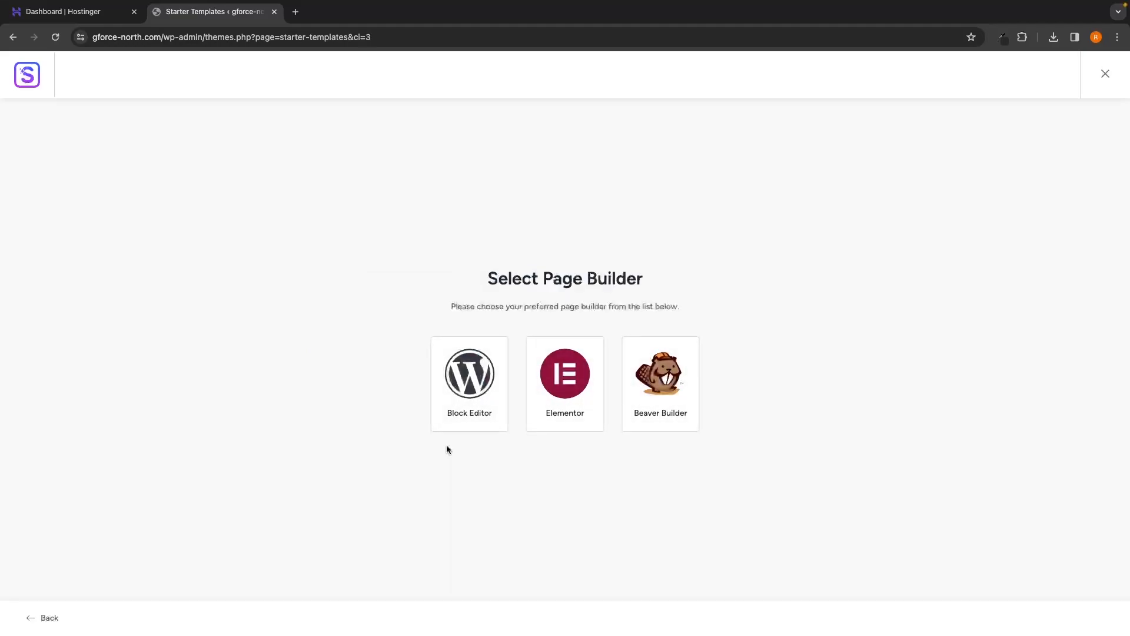
drag(476, 278, 633, 280)
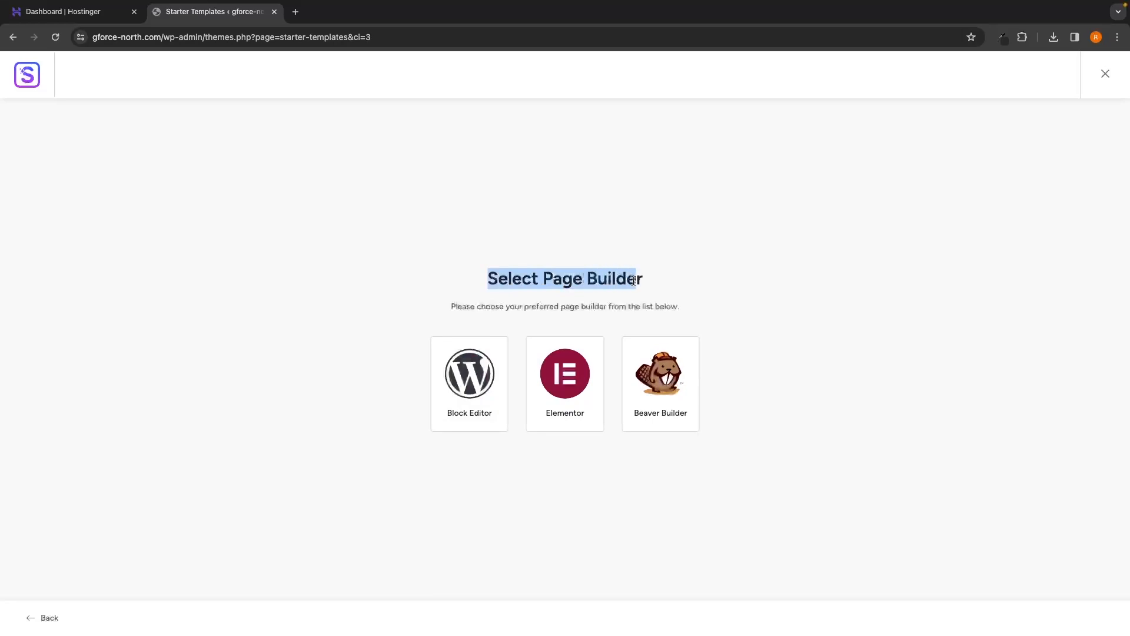
click(664, 285)
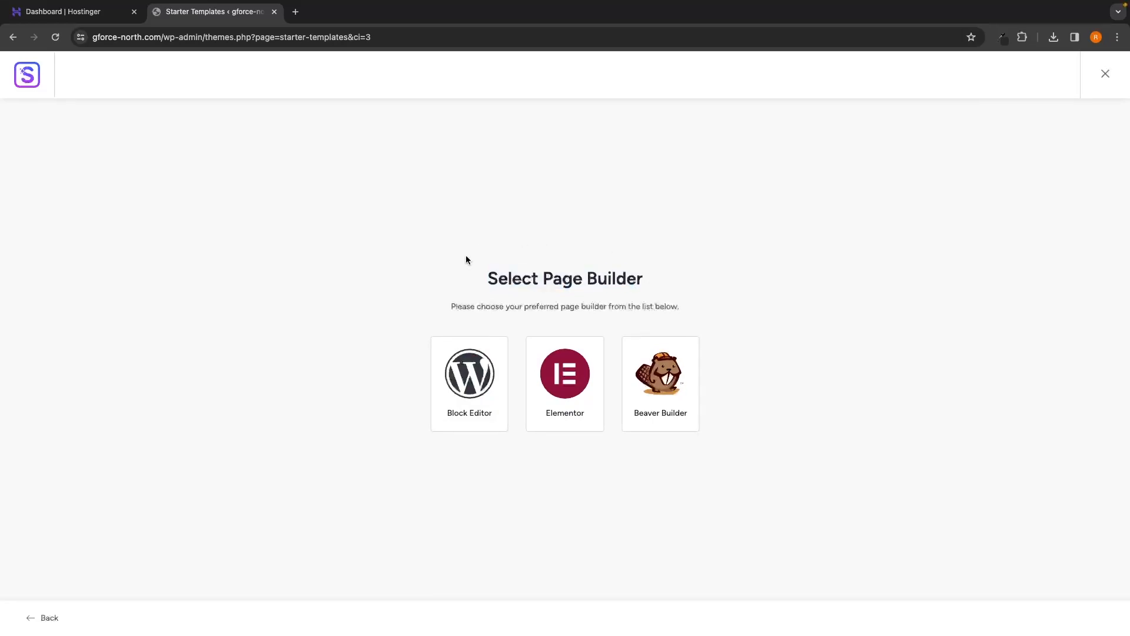
click(569, 390)
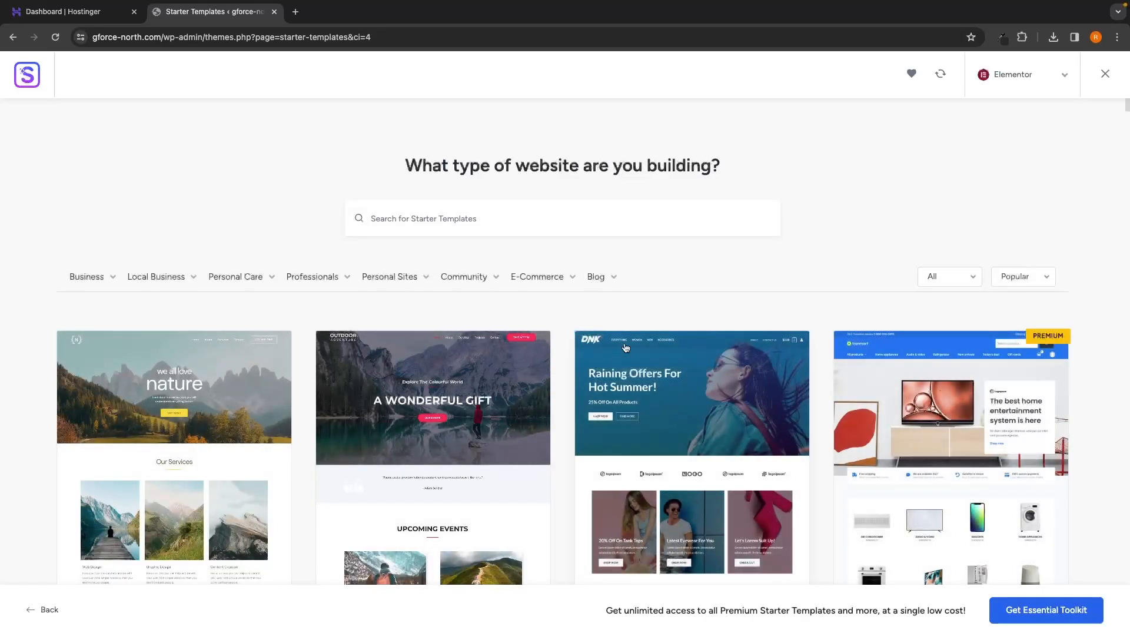
Step: Search the templates for 'personal trainer' and browse the results
scroll(798, 262, down, 9)
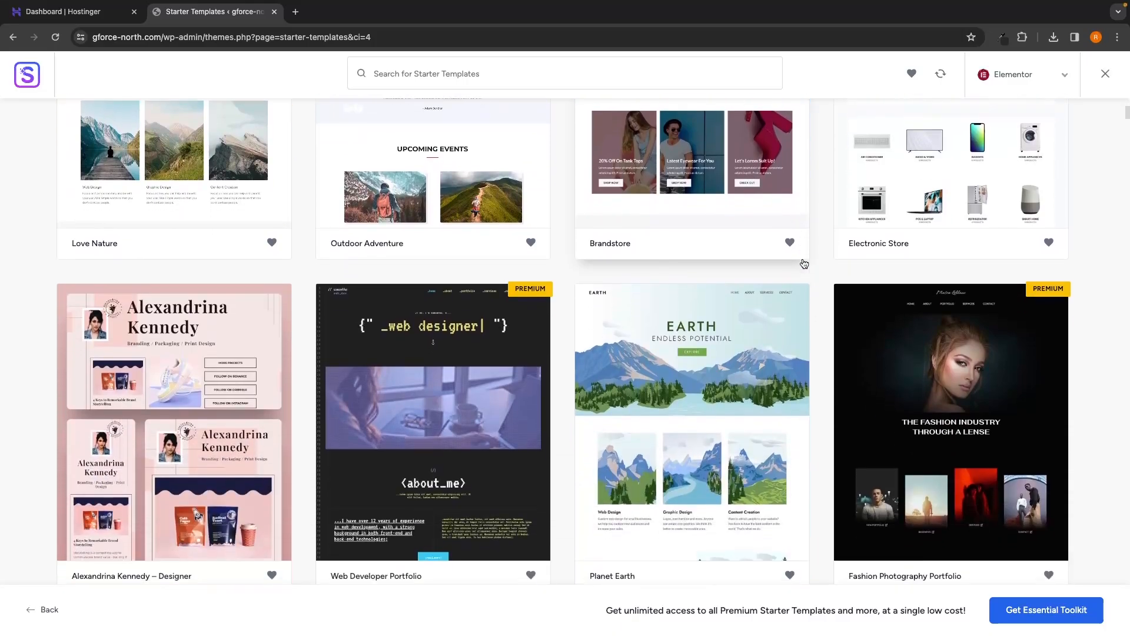
scroll(804, 264, down, 10)
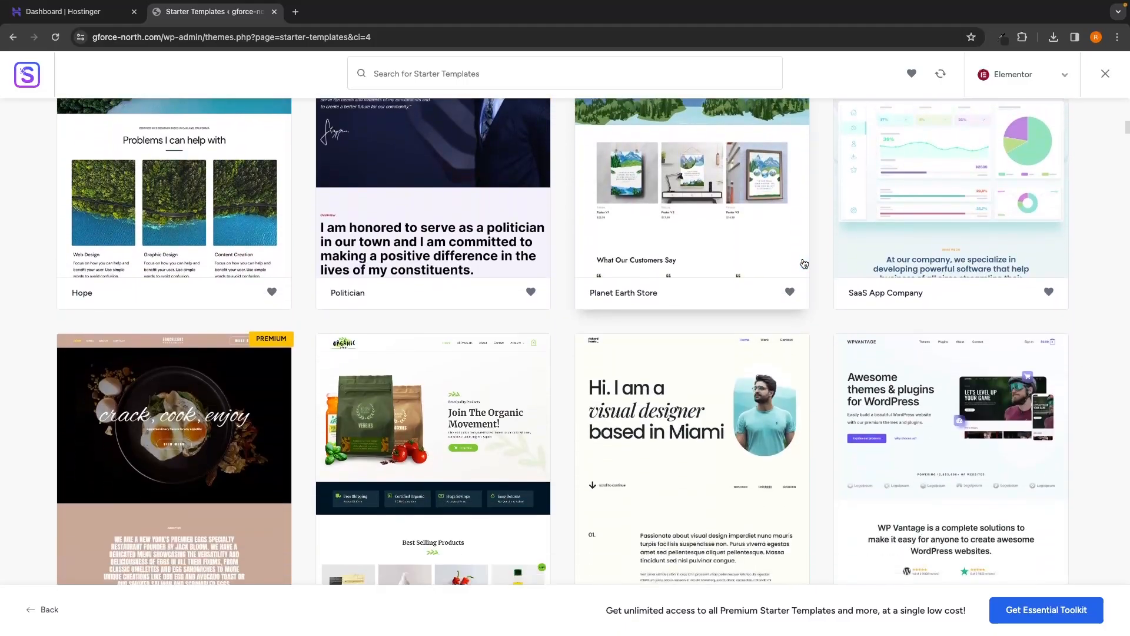
scroll(804, 264, down, 8)
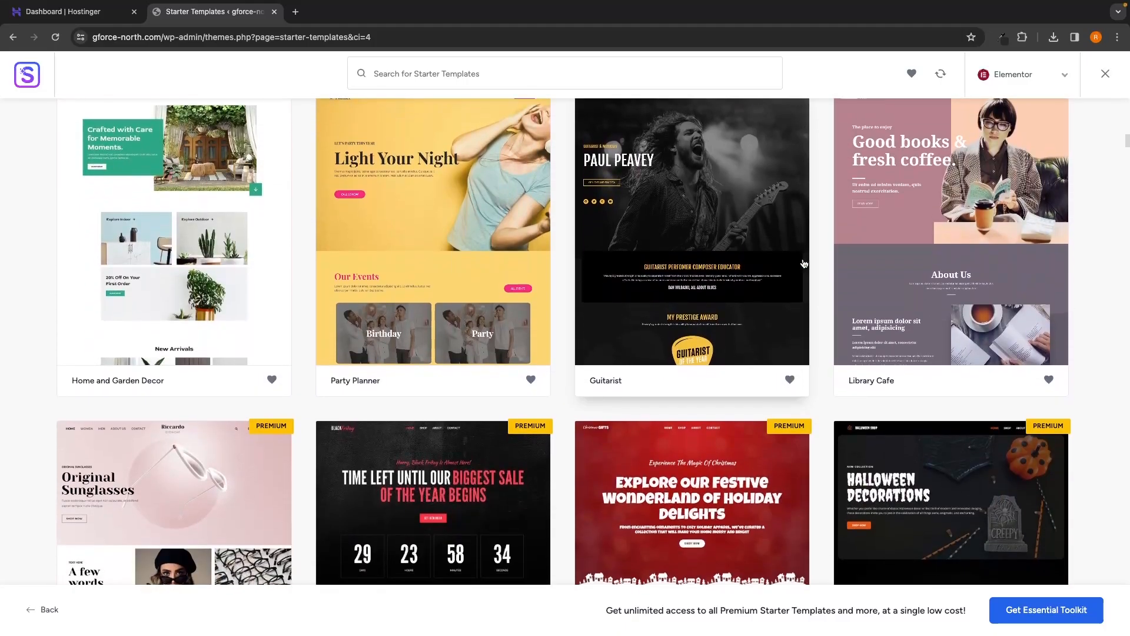
scroll(805, 263, up, 20)
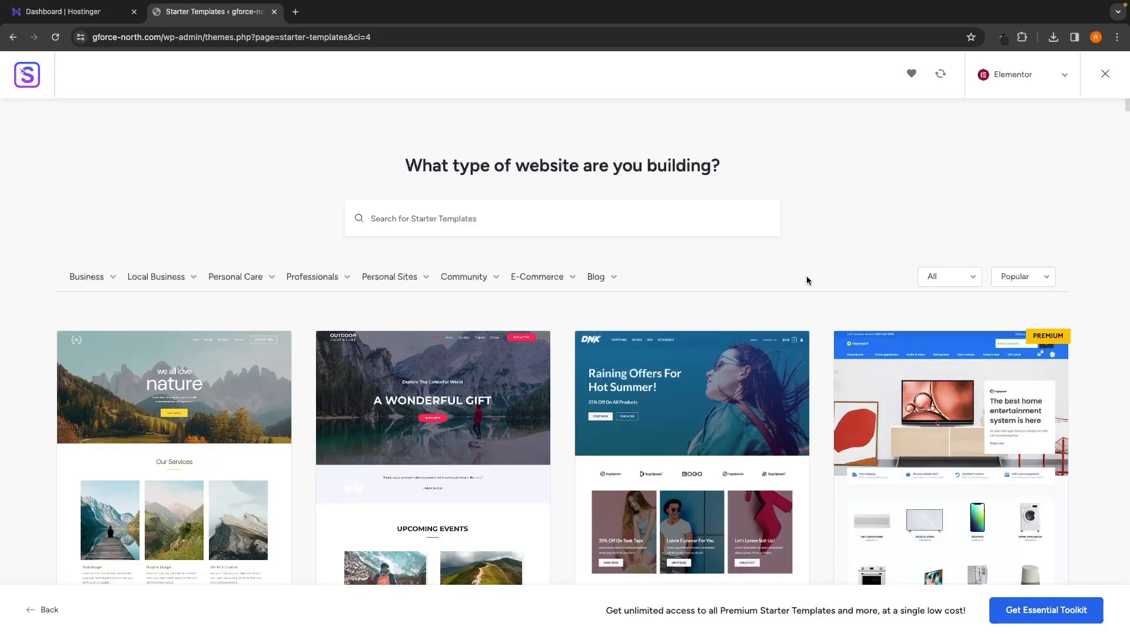
click(596, 220)
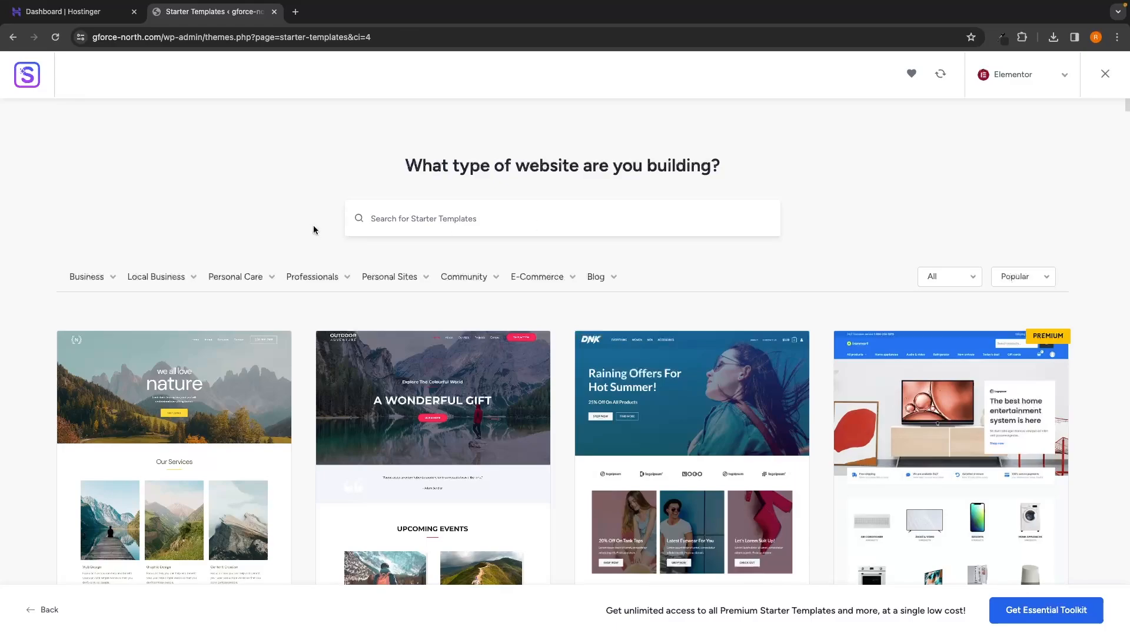
text(personal tra)
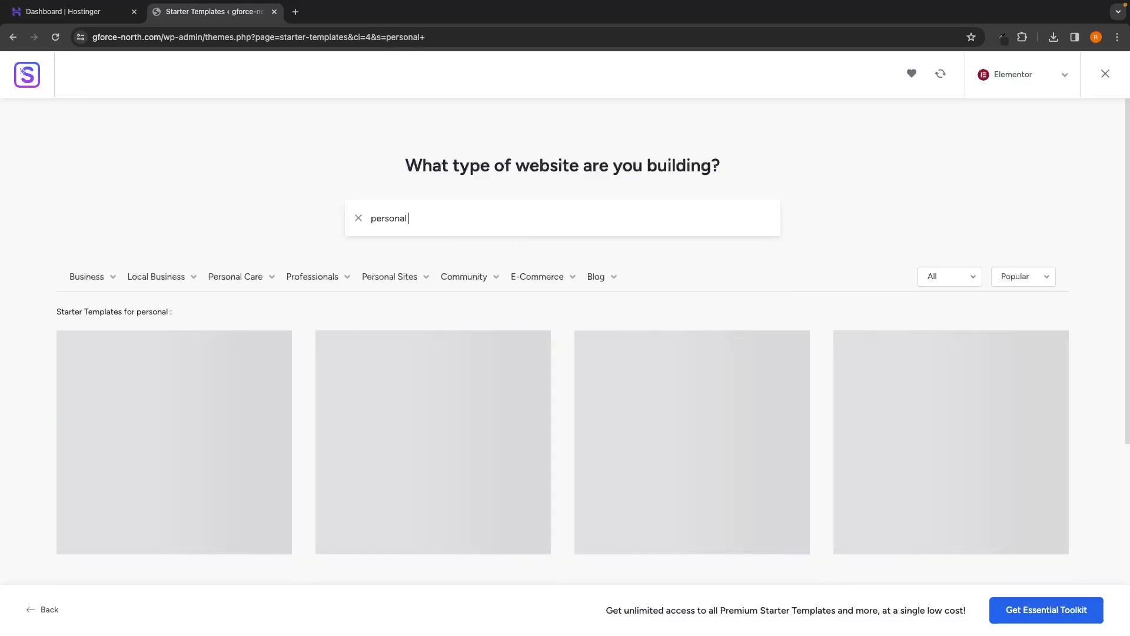
text(iner)
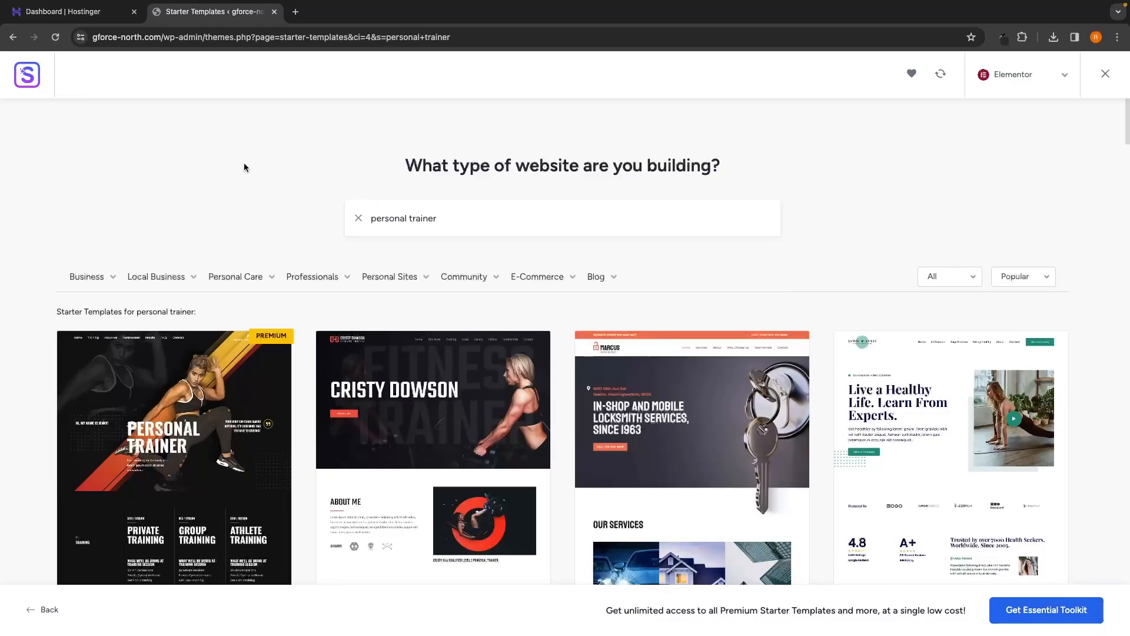
scroll(245, 167, down, 2)
scroll(122, 321, down, 2)
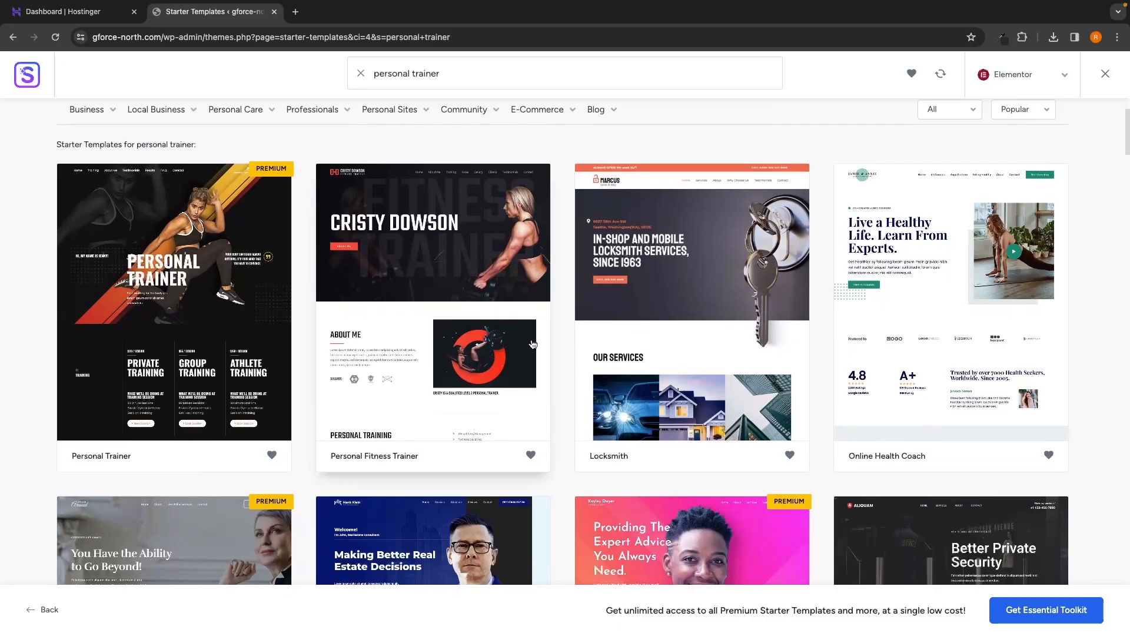
scroll(235, 337, down, 2)
scroll(170, 337, down, 5)
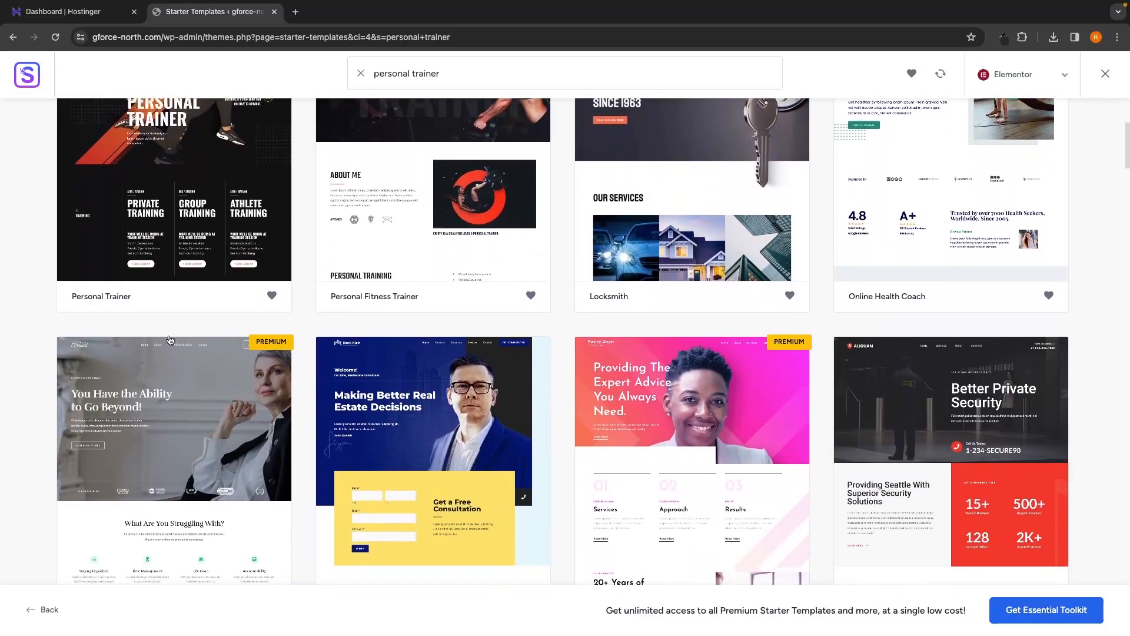
scroll(423, 440, up, 10)
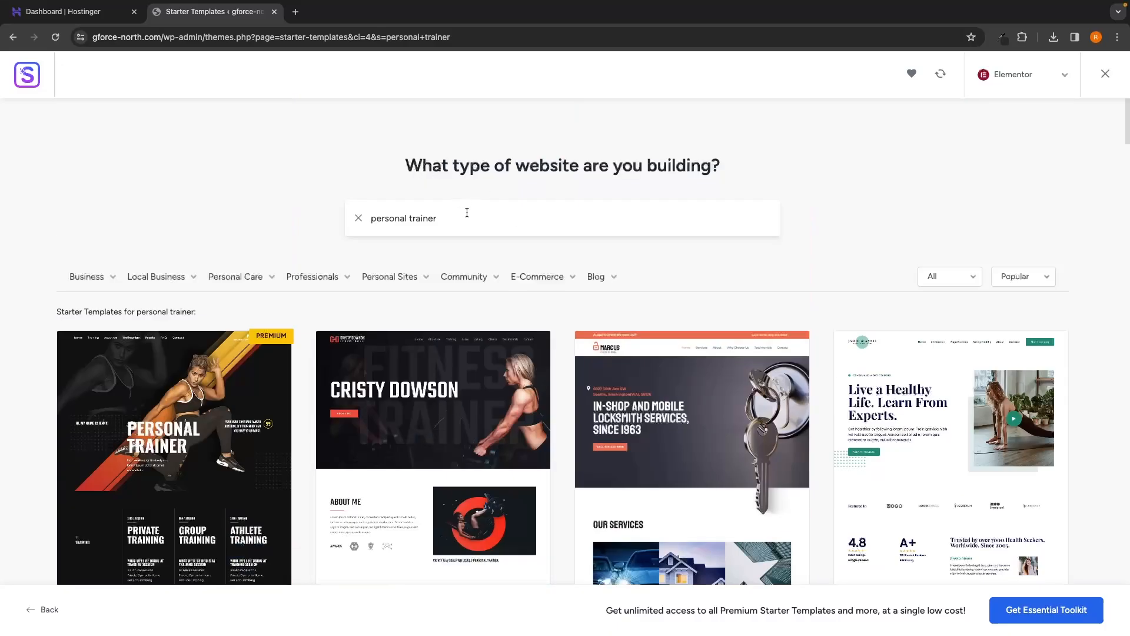
Step: Replace the search with 'dentist', browse those templates, then clear the search
key(ctrl+a)
text(denti)
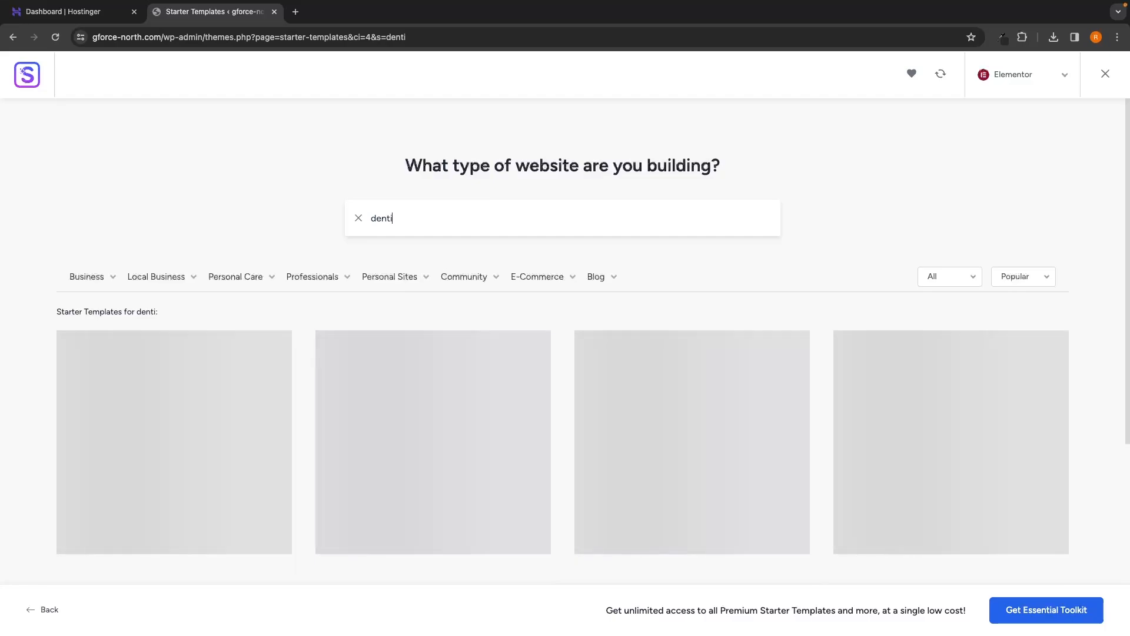
text(st)
scroll(434, 211, down, 2)
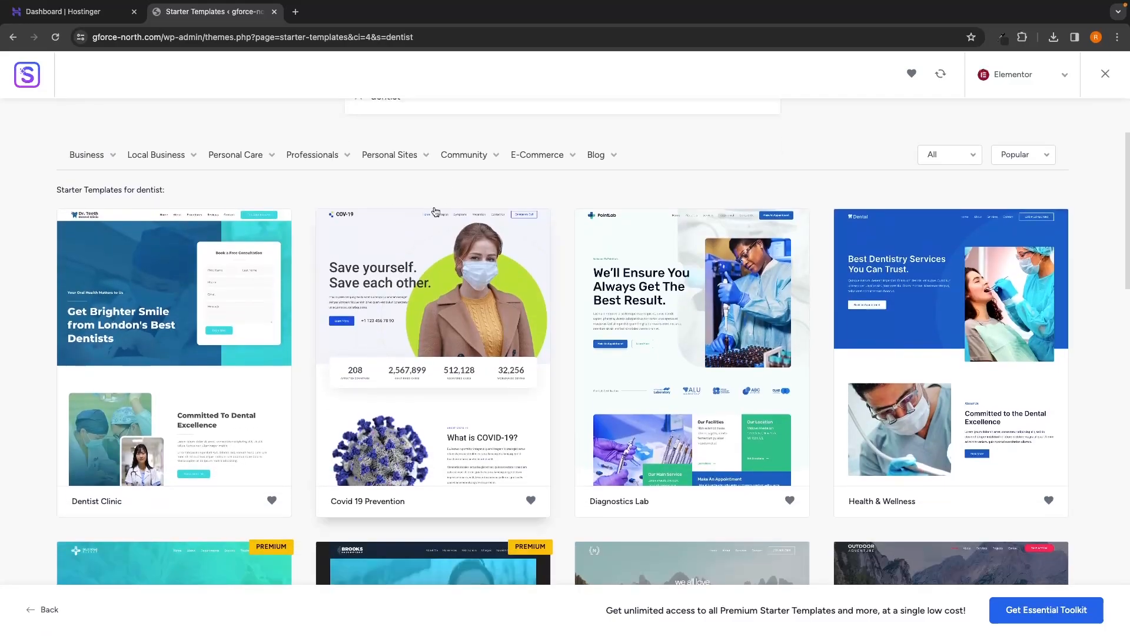
scroll(391, 241, down, 1)
scroll(385, 244, up, 2)
scroll(368, 251, down, 1)
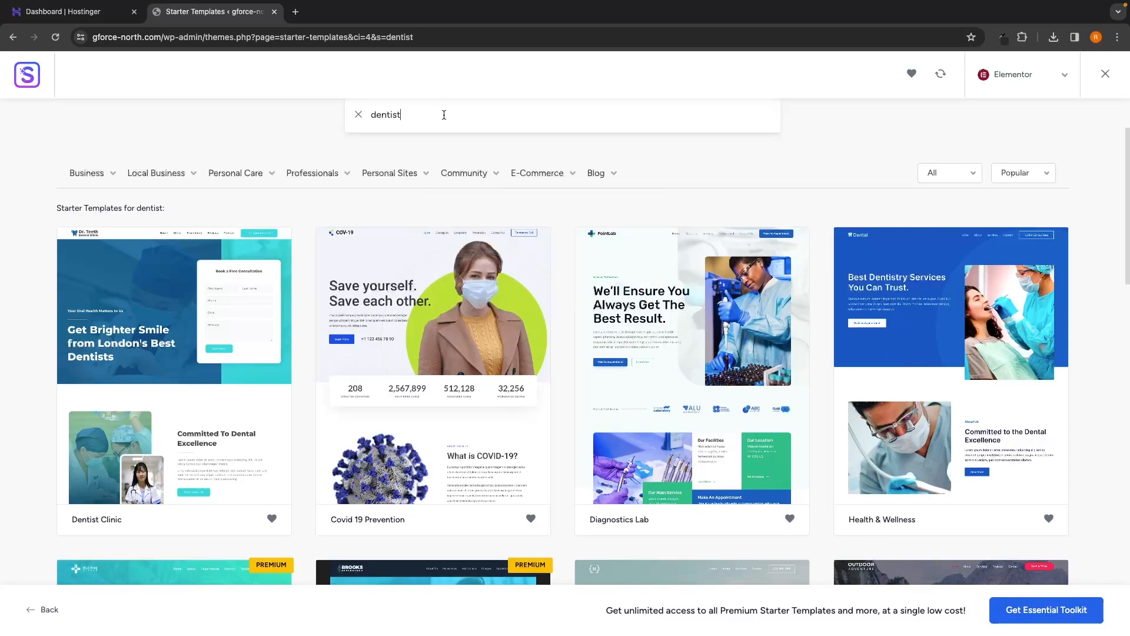
drag(448, 116, 351, 116)
click(406, 115)
drag(400, 115, 360, 122)
click(517, 148)
click(357, 116)
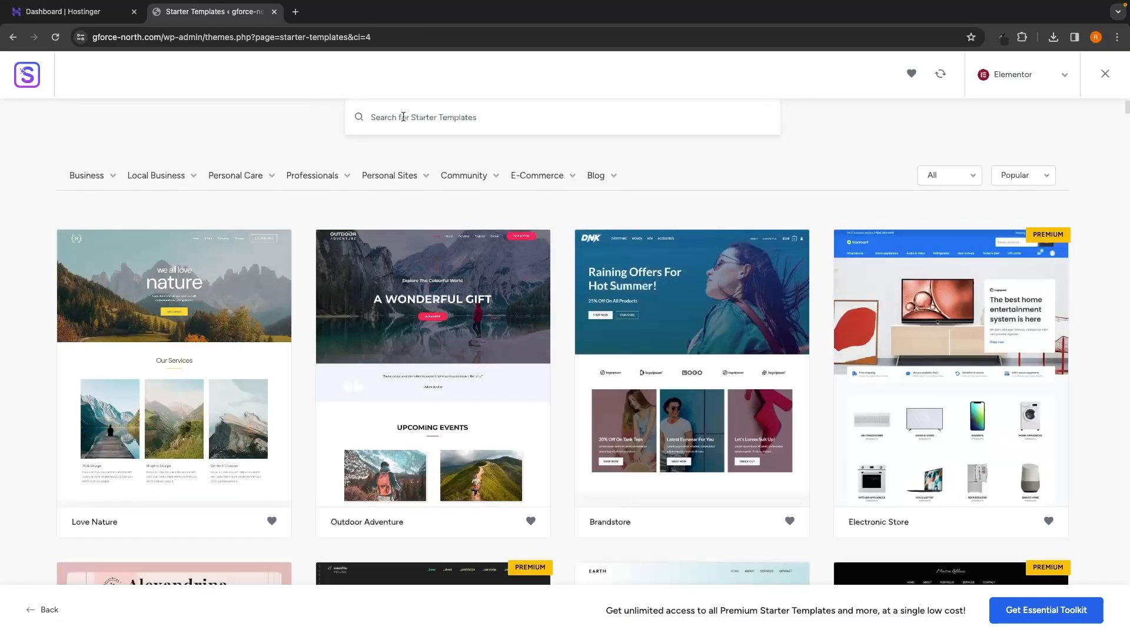
Step: Search the templates for 'earth' and browse the results
scroll(410, 157, down, 1)
scroll(410, 157, up, 3)
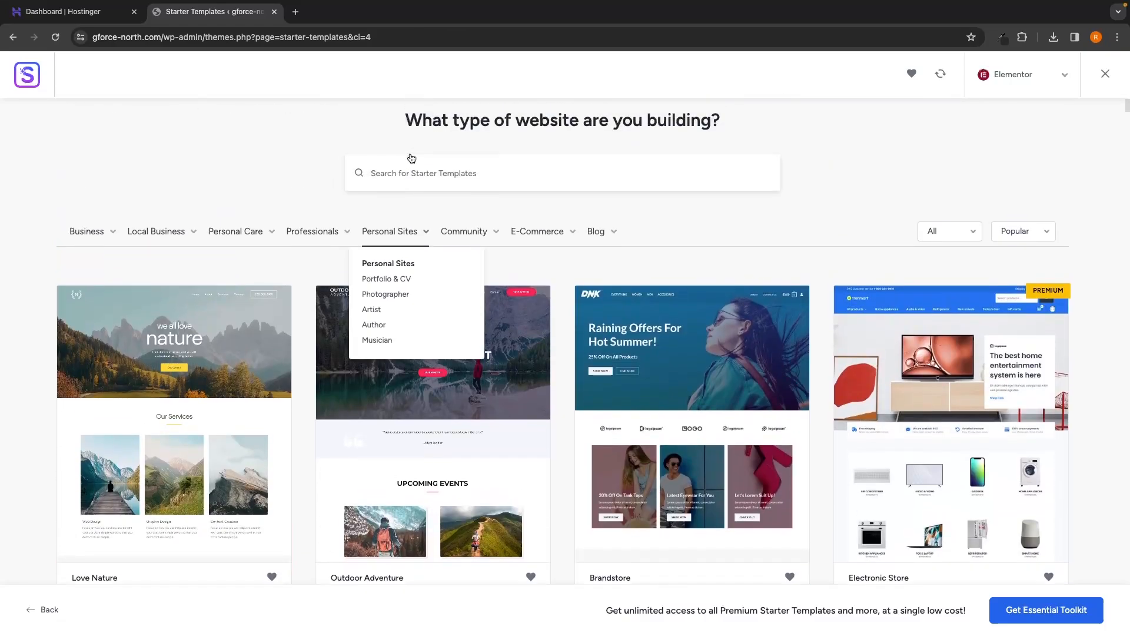
click(406, 179)
text(earth)
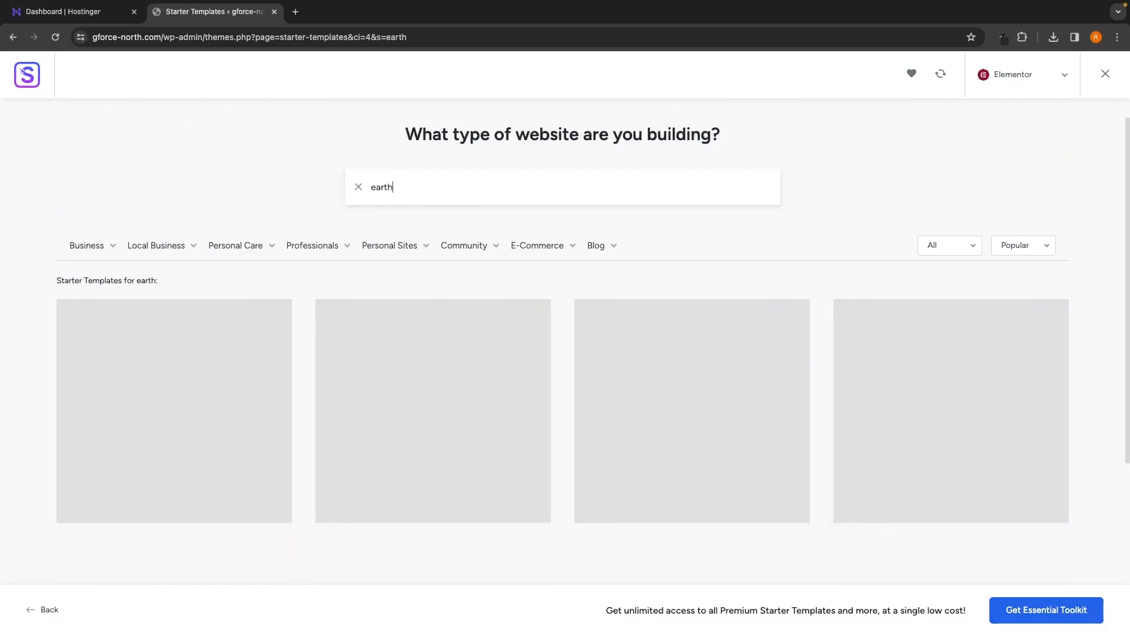
scroll(188, 281, down, 2)
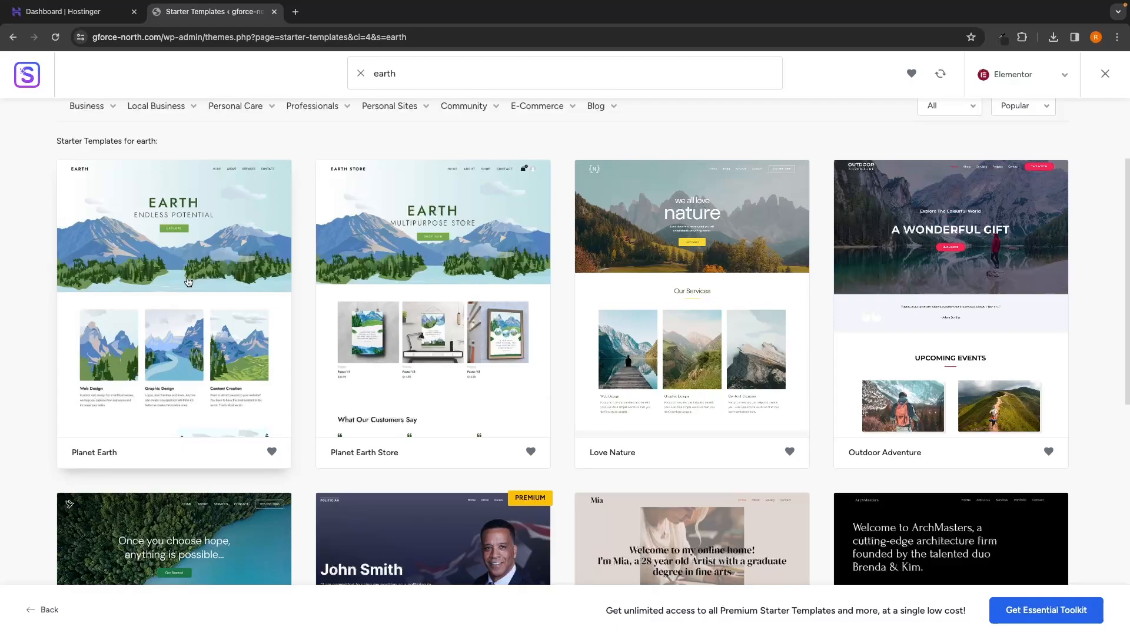
scroll(189, 281, up, 2)
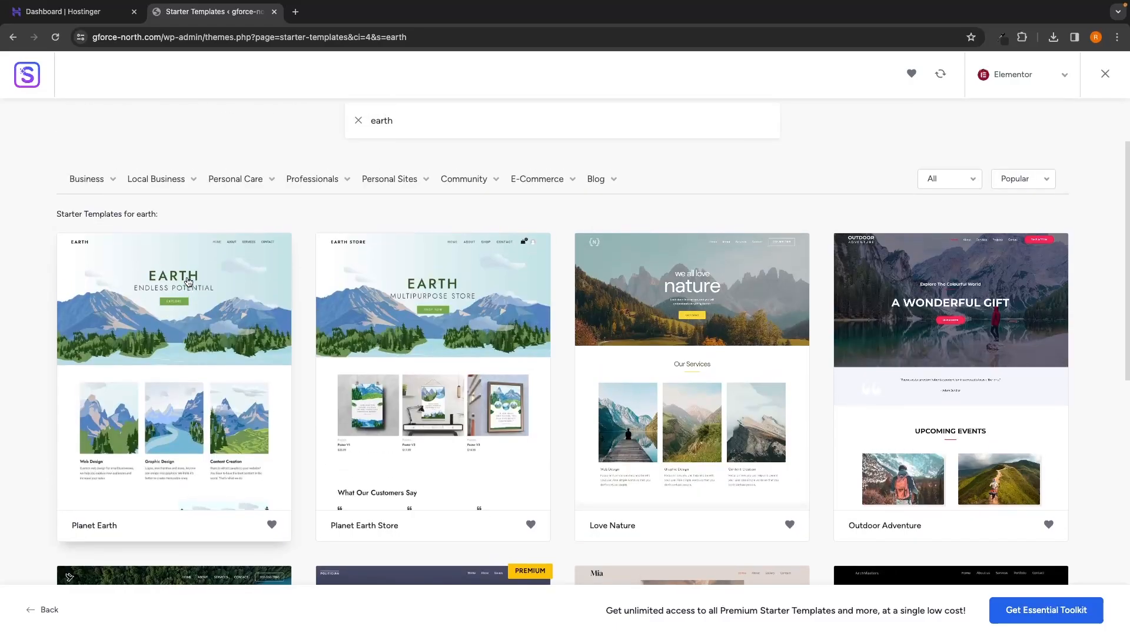
Step: Clear the search, search 'personal trainer' again, and open the Personal Fitness Trainer template
click(358, 122)
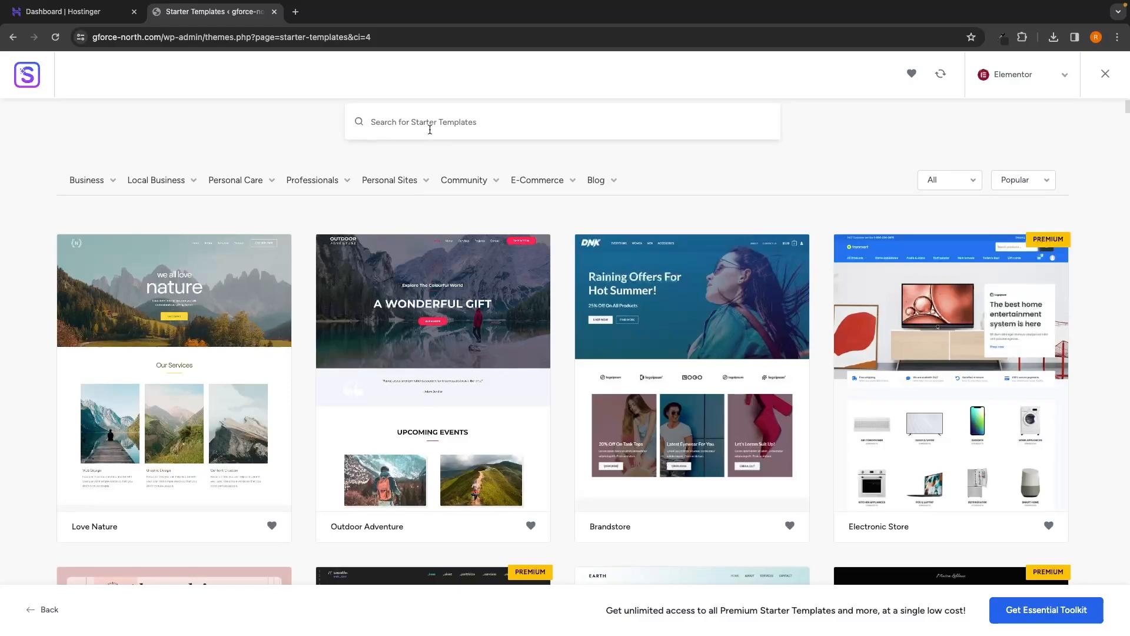
text(personal )
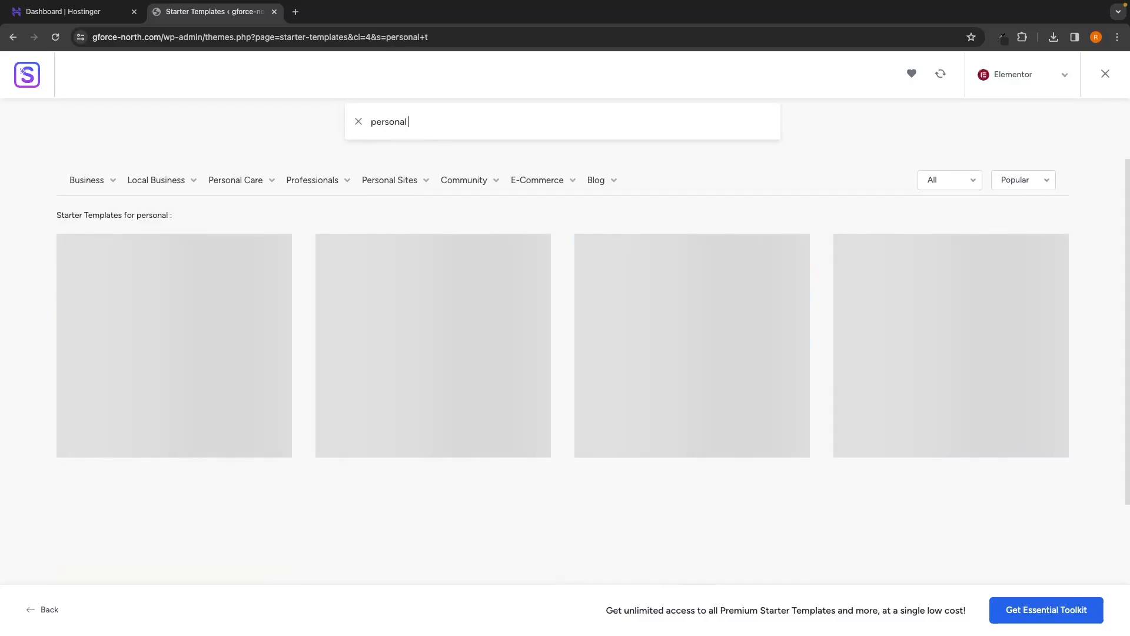
text(trainer)
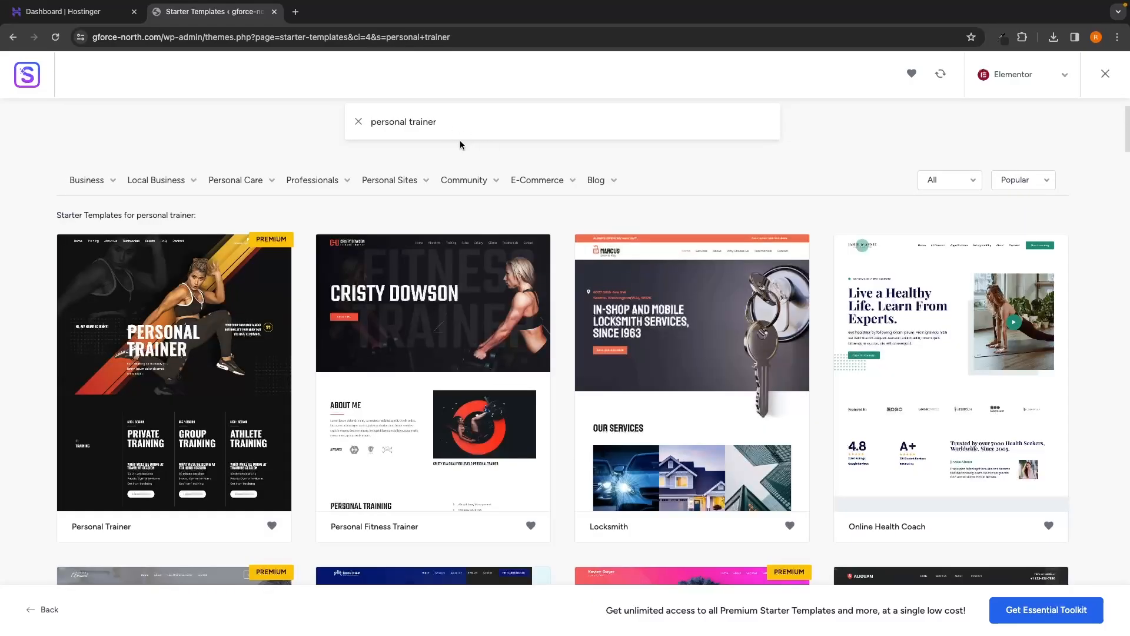
scroll(374, 160, down, 1)
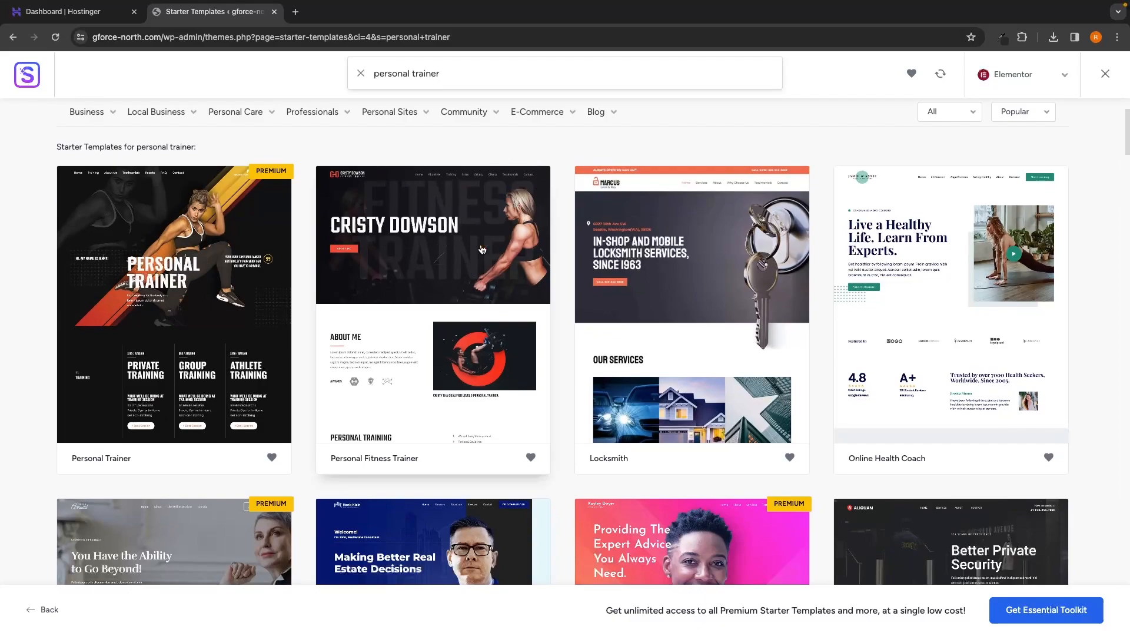
click(404, 366)
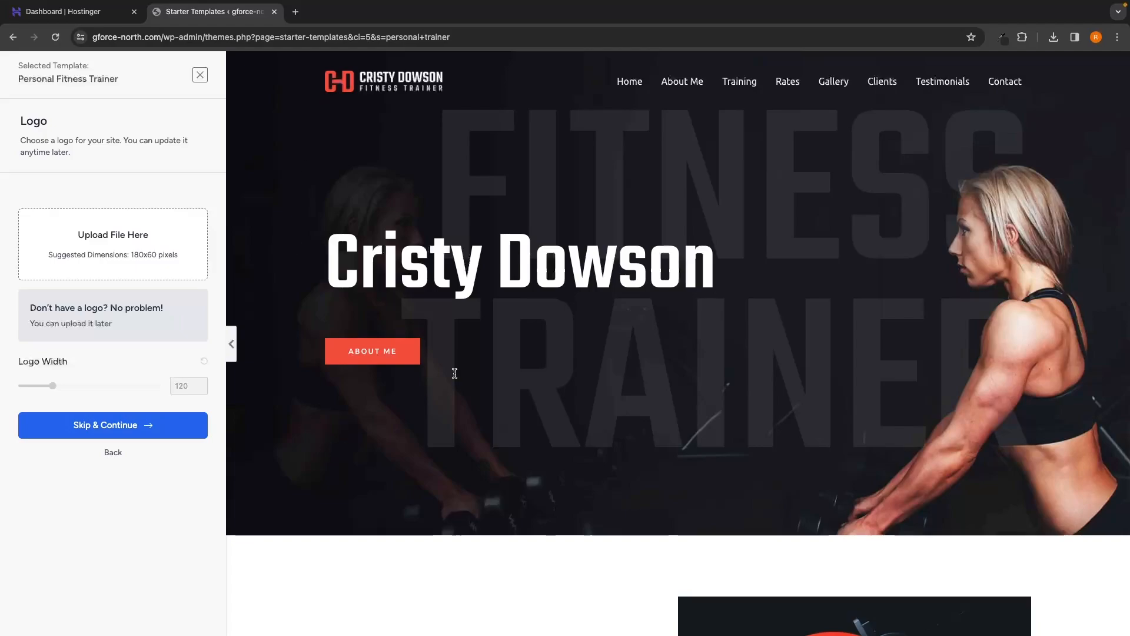
Step: Look over the Personal Fitness Trainer template's Logo step and its site preview
scroll(506, 362, down, 10)
scroll(506, 361, up, 12)
drag(21, 122, 50, 121)
click(70, 122)
Step: Skip the logo, try purple, red, pink and orange palettes, then return to default colours
click(109, 428)
scroll(139, 289, down, 1)
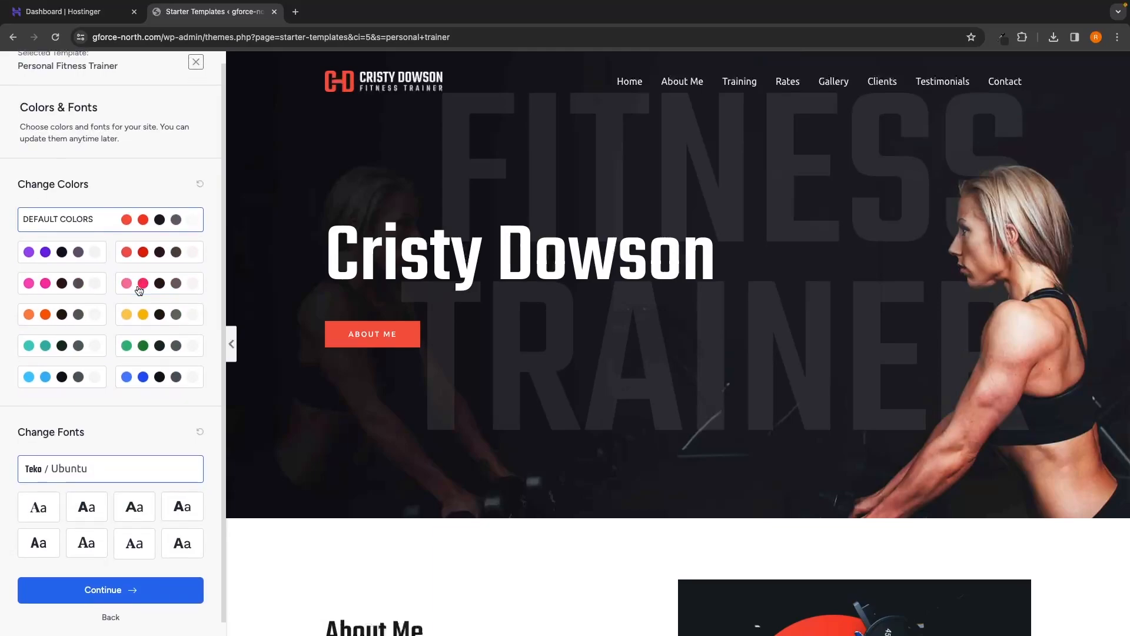
click(81, 254)
click(120, 259)
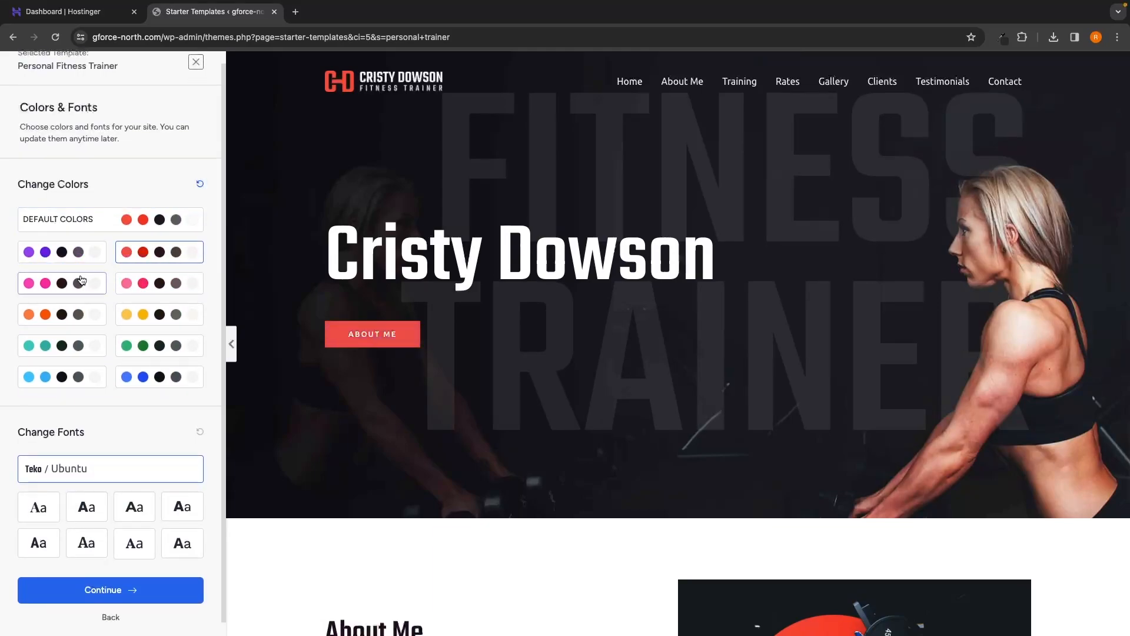
click(81, 282)
click(134, 286)
click(77, 307)
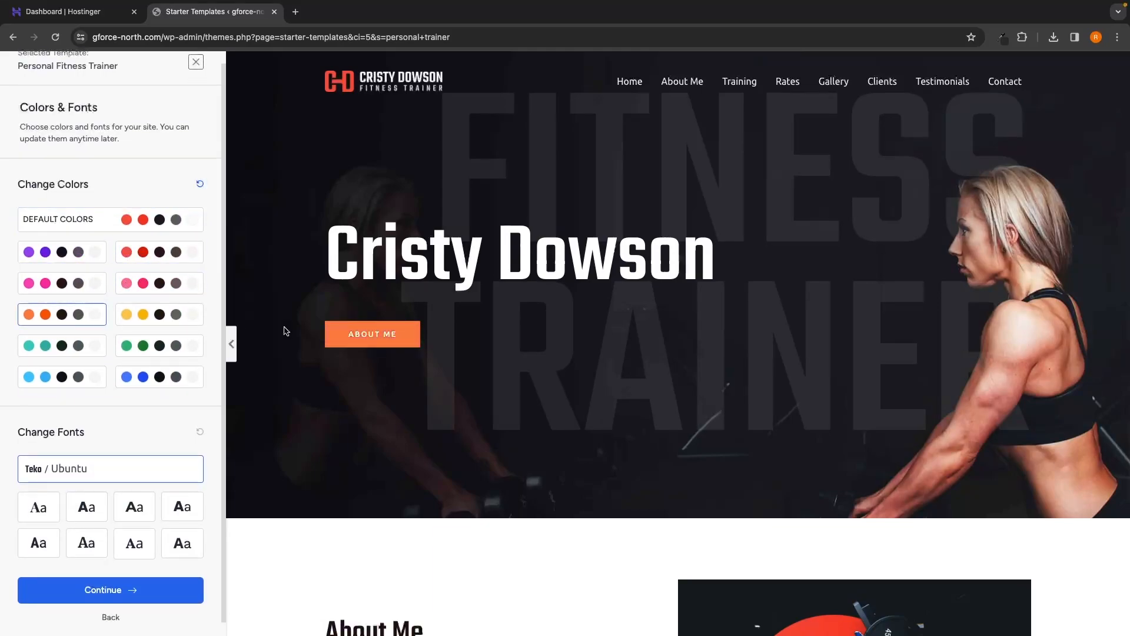
scroll(286, 330, down, 5)
click(124, 257)
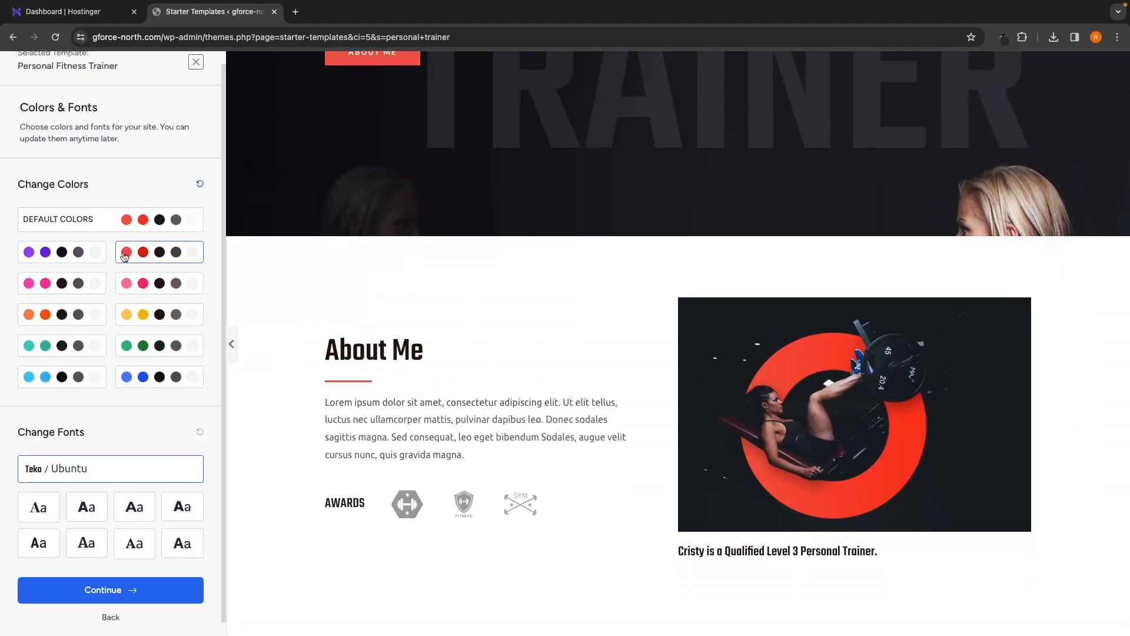
click(56, 259)
click(126, 222)
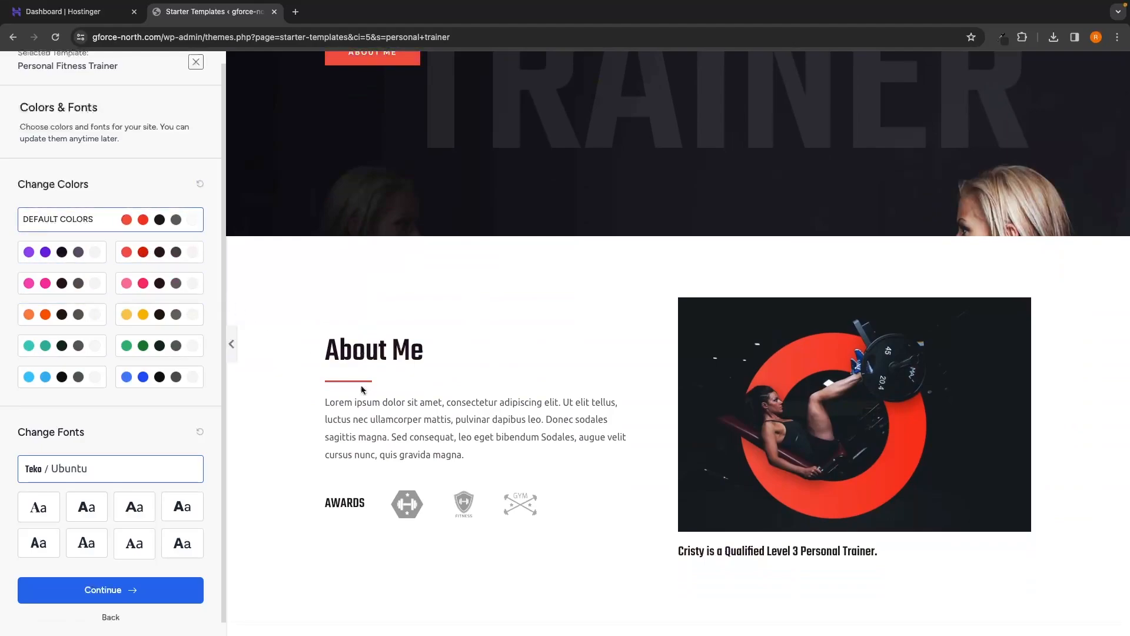
Step: Preview Playfair, Merriweather, Vollkorn and sans-serif font pairs, then reselect Teko / Ubuntu
scroll(362, 390, up, 2)
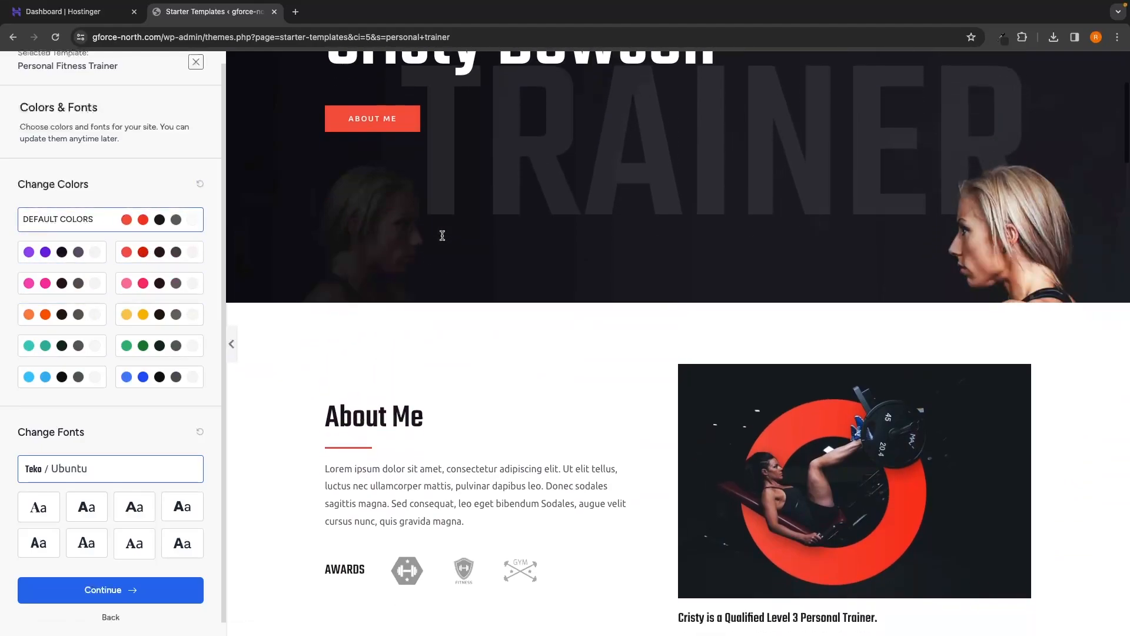
scroll(264, 248, up, 5)
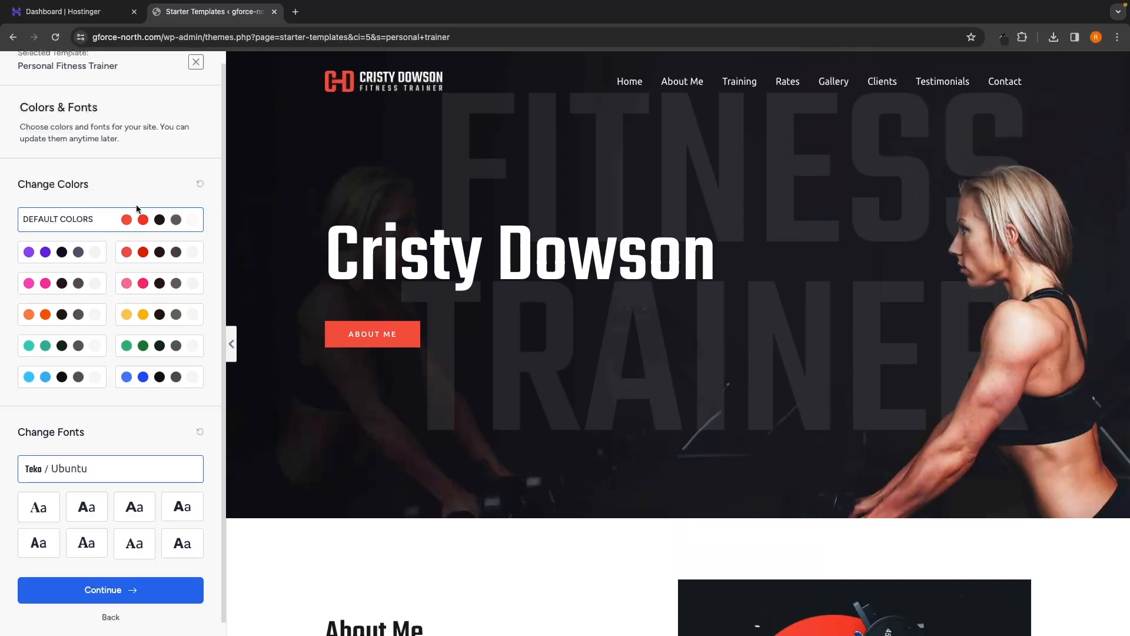
scroll(168, 223, down, 1)
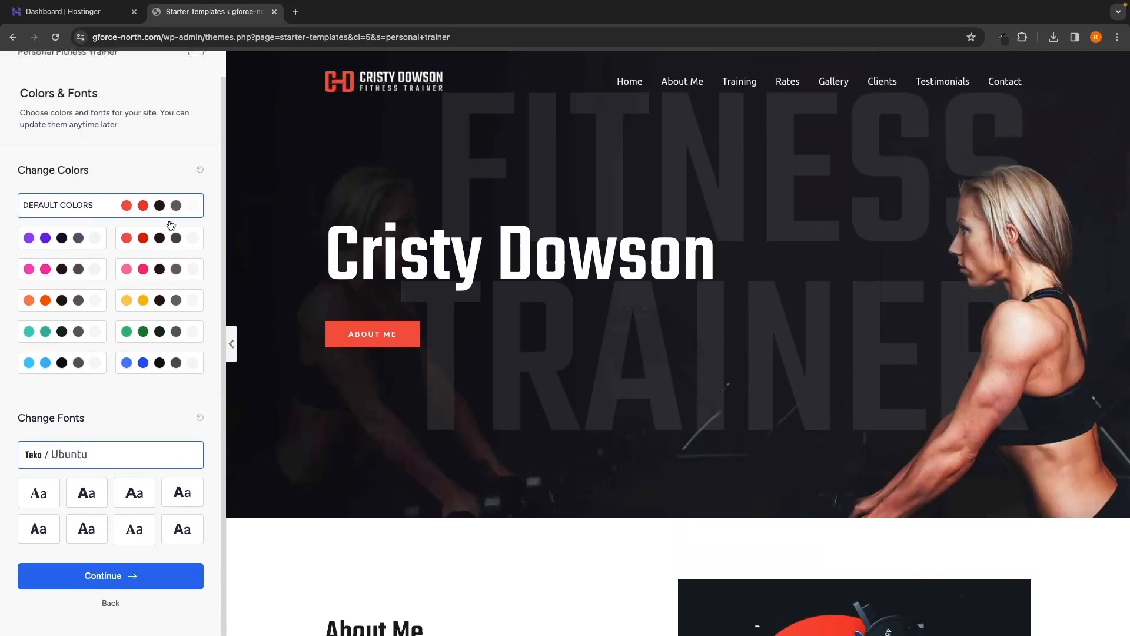
drag(18, 418, 99, 419)
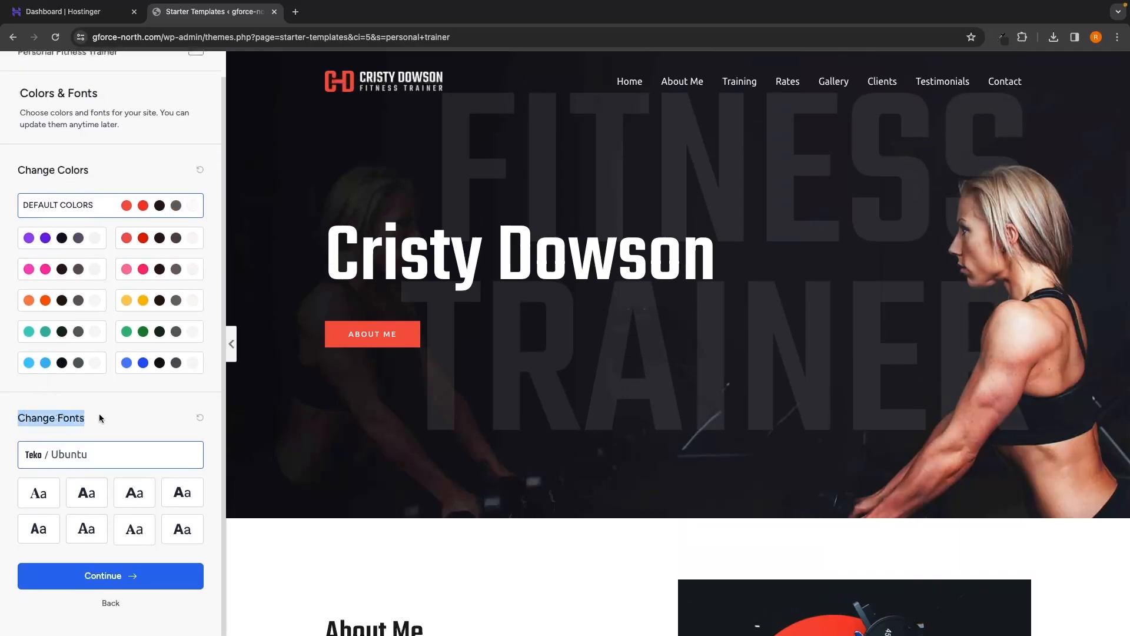
click(86, 492)
click(184, 492)
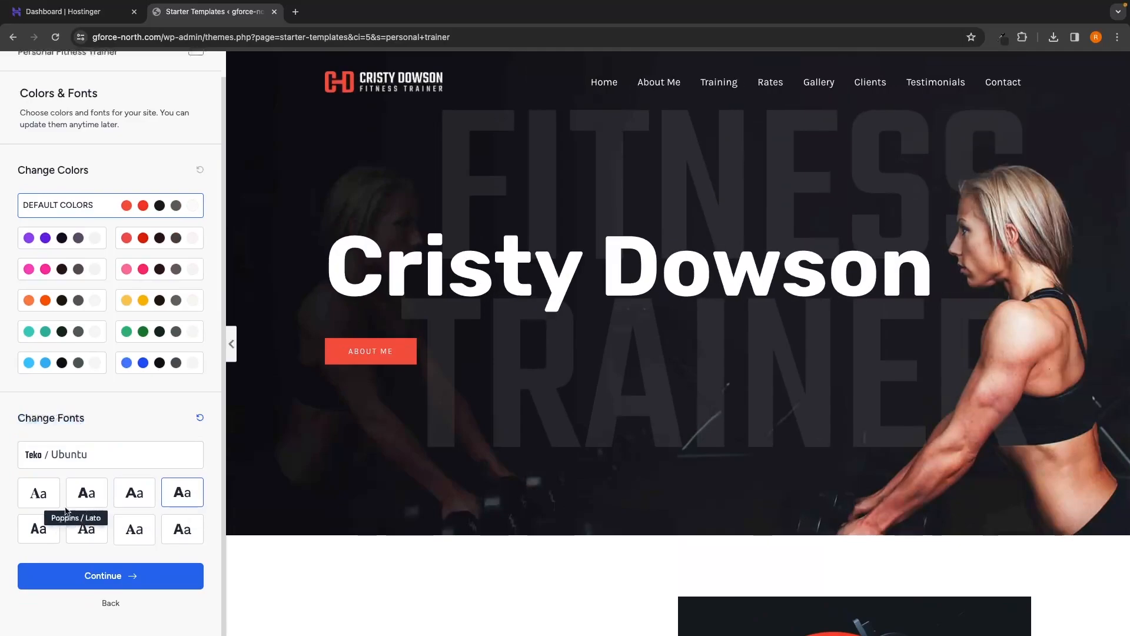
click(39, 496)
click(88, 532)
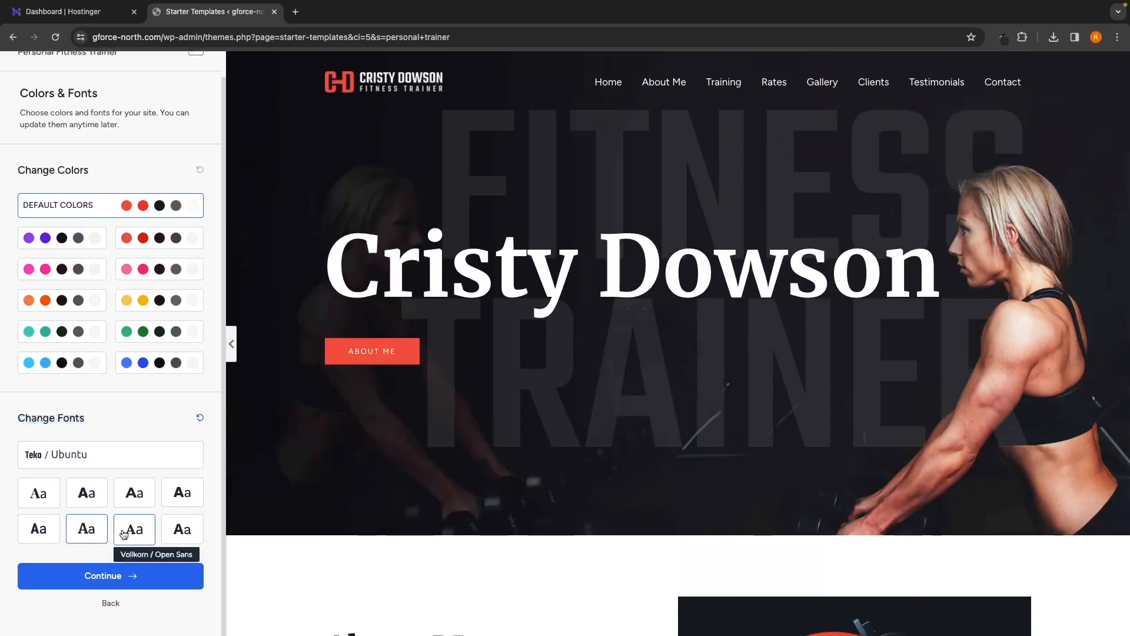
click(128, 533)
click(88, 531)
click(44, 494)
click(136, 494)
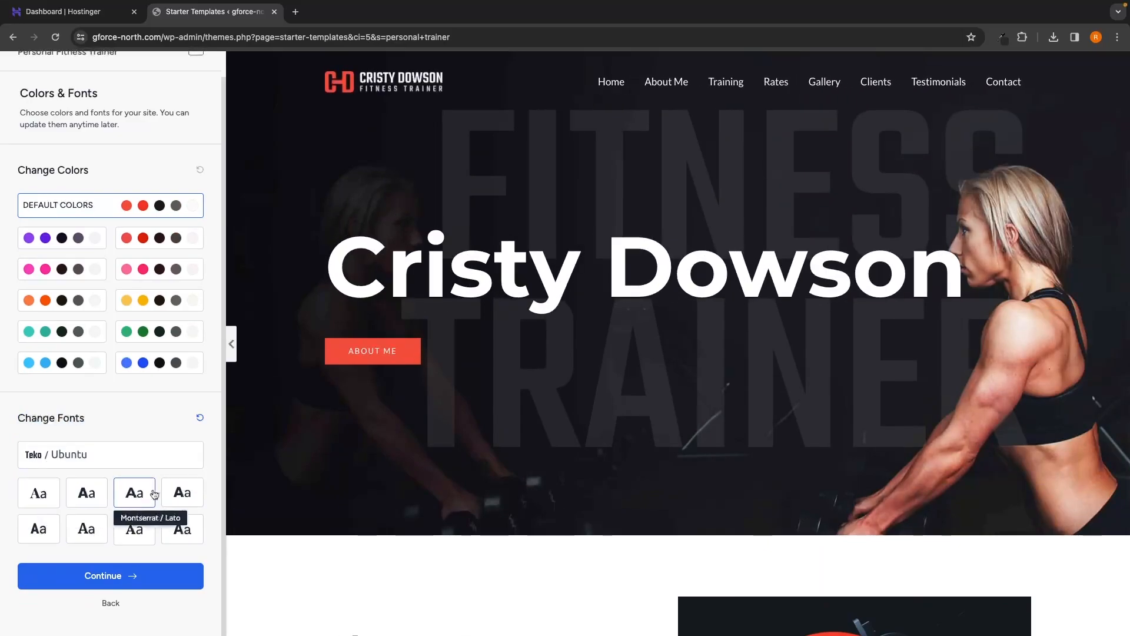
click(182, 492)
click(141, 539)
click(28, 456)
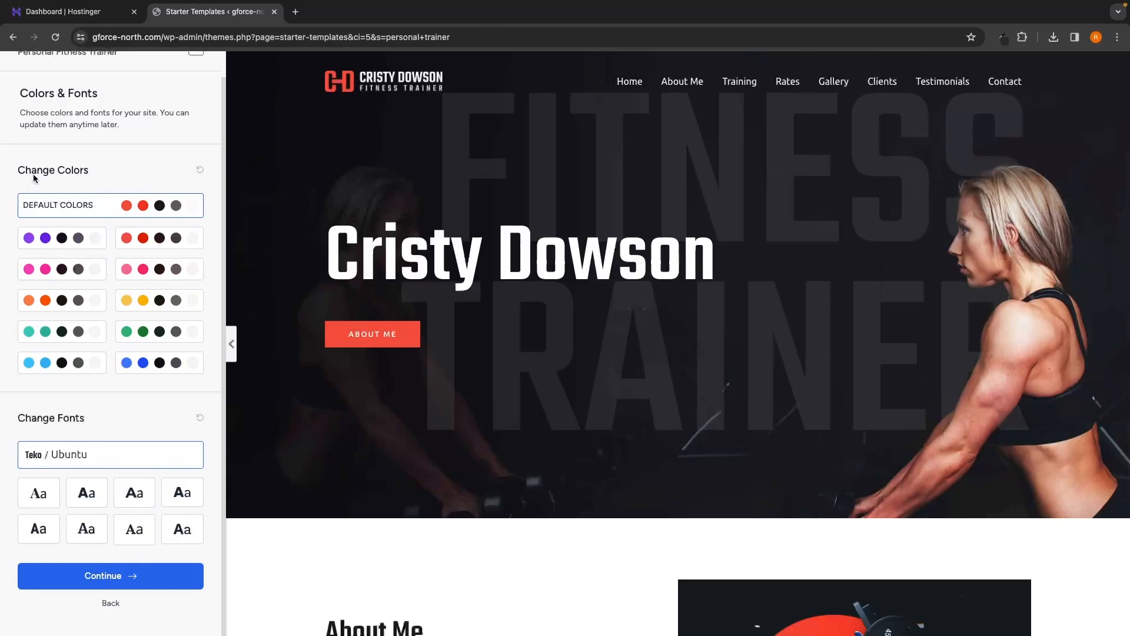
Step: Keep the default colours and Teko / Ubuntu fonts and continue to the final setup step
drag(16, 171, 91, 171)
drag(17, 419, 115, 412)
click(115, 411)
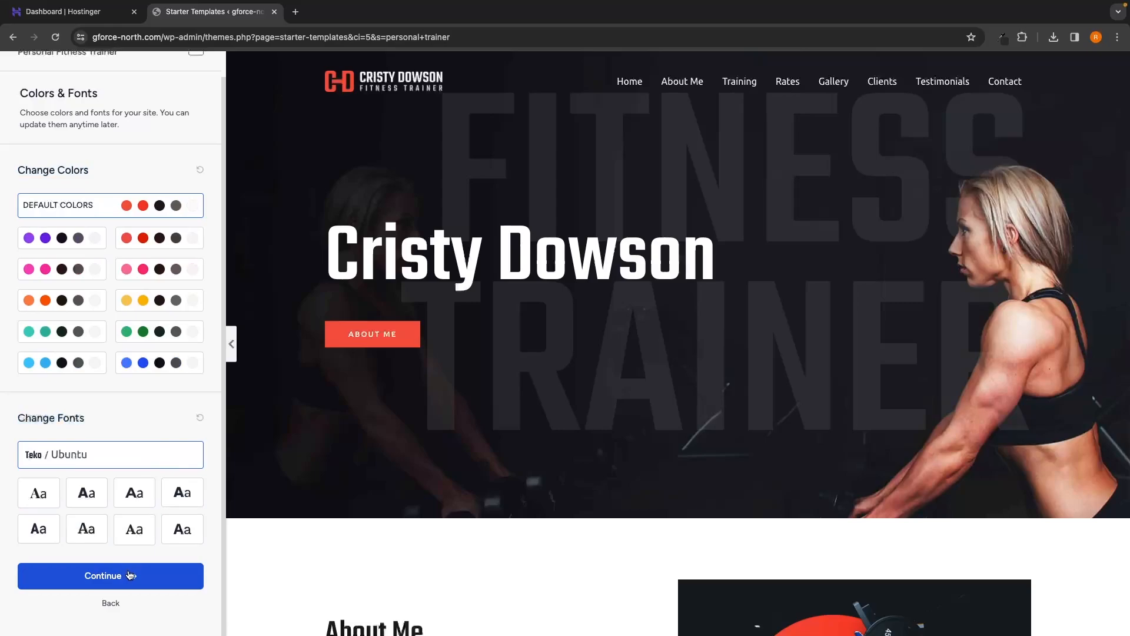
click(130, 575)
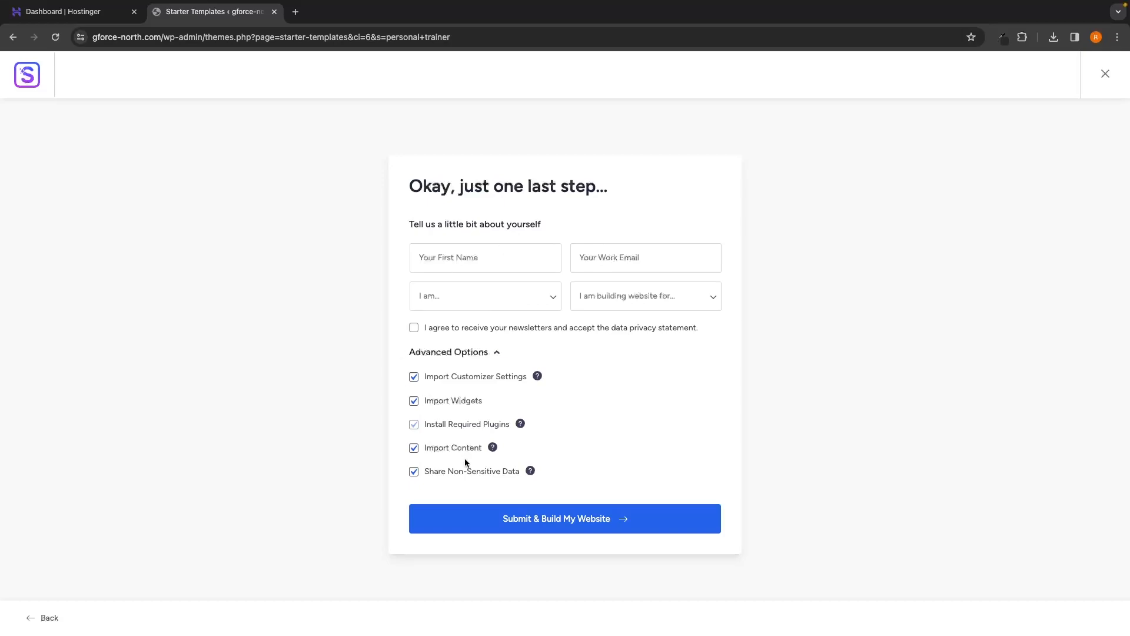
Step: Uncheck Share Non-Sensitive Data and build the personal trainer website from the template
click(434, 473)
click(540, 526)
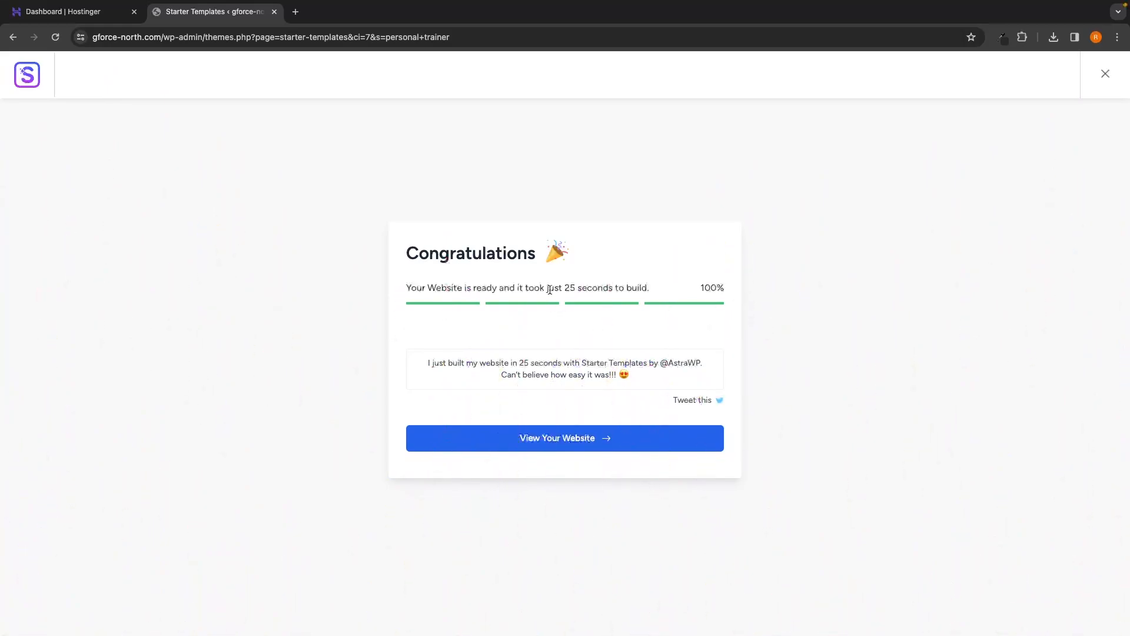
Step: From the Congratulations screen, open the new gforce-north.com fitness site in its own tab
drag(549, 290, 655, 292)
click(655, 292)
click(569, 446)
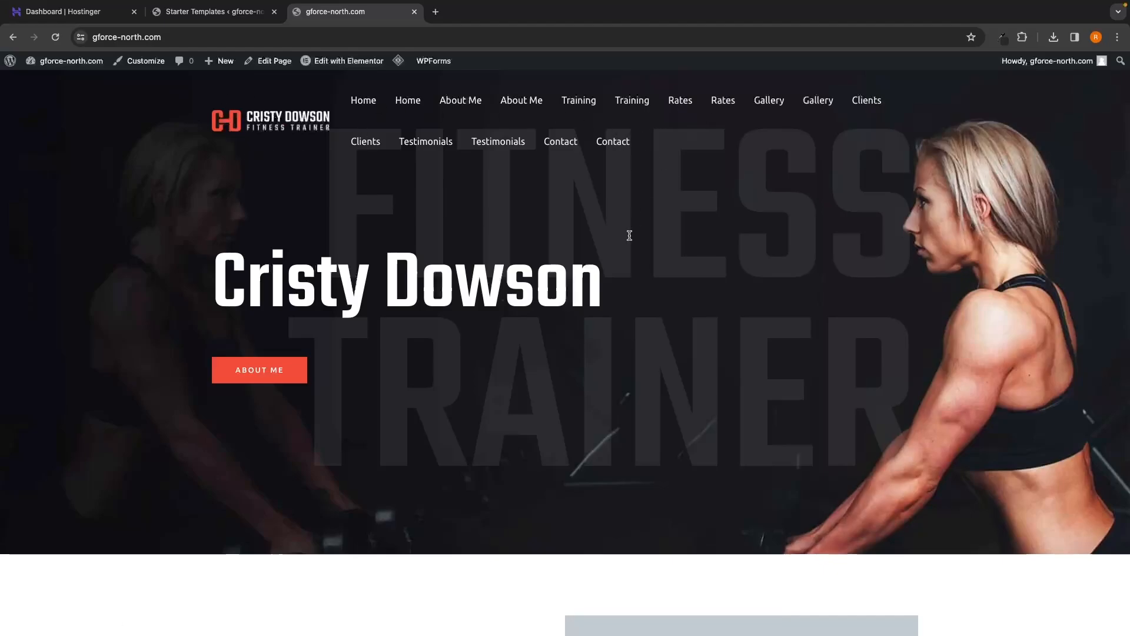
scroll(630, 235, down, 1)
scroll(629, 236, down, 20)
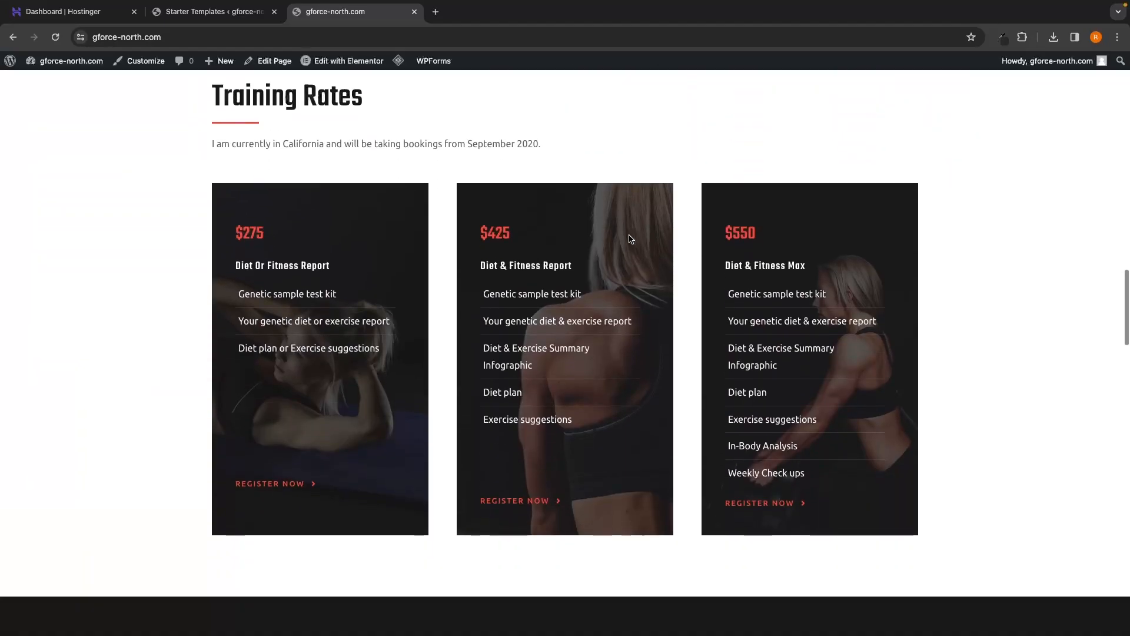
scroll(630, 238, down, 3)
scroll(418, 394, down, 5)
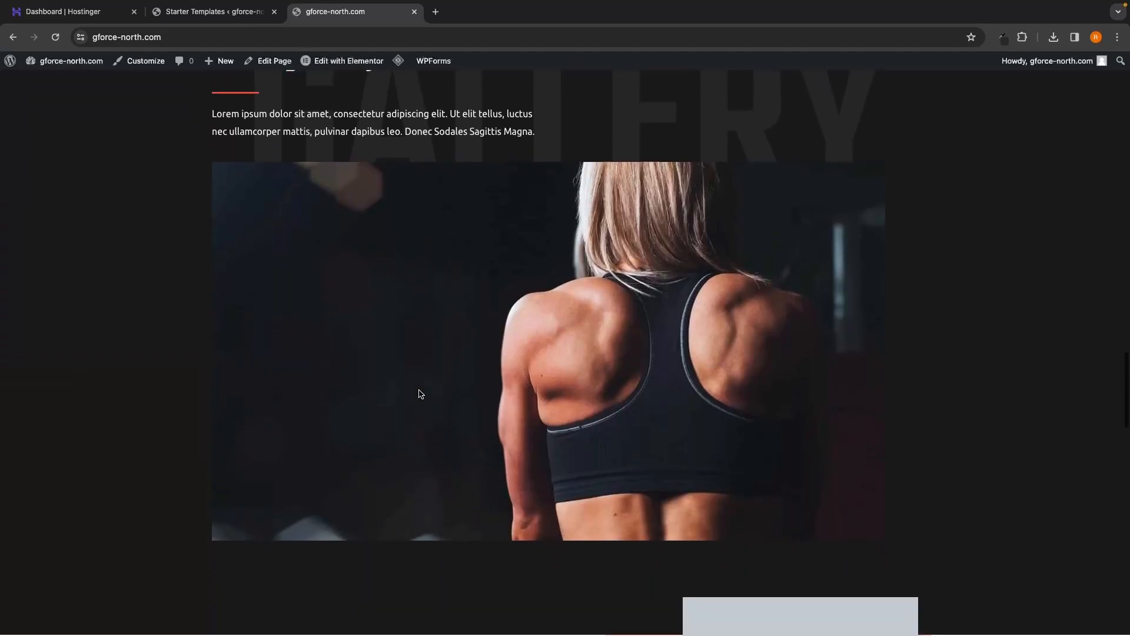
scroll(421, 393, down, 20)
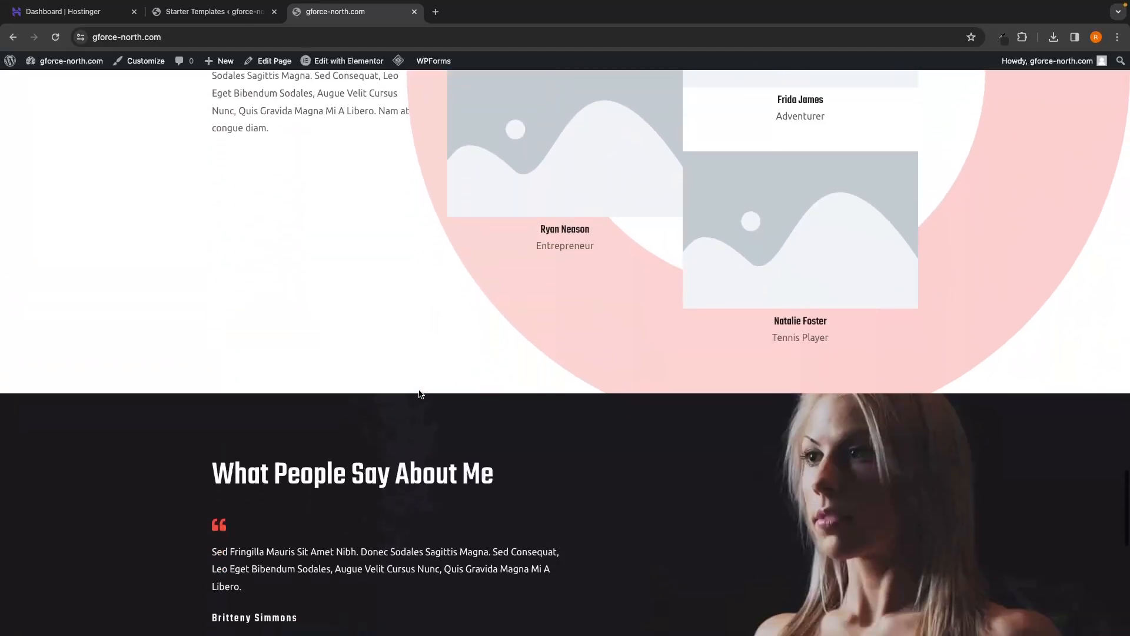
scroll(419, 391, down, 3)
scroll(419, 353, up, 5)
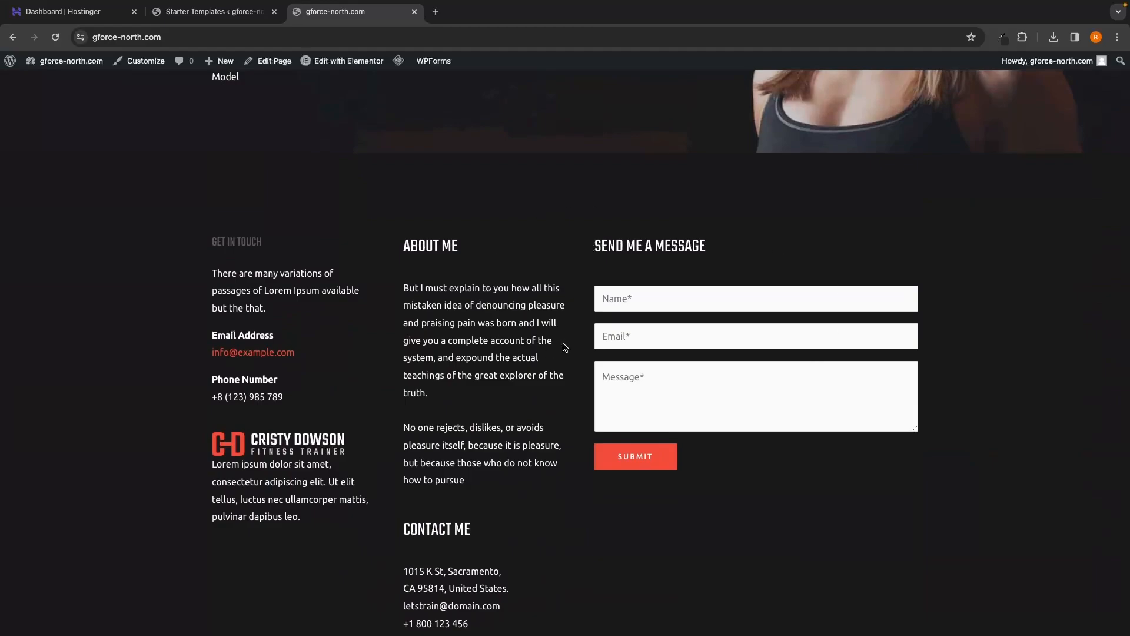
scroll(567, 305, up, 20)
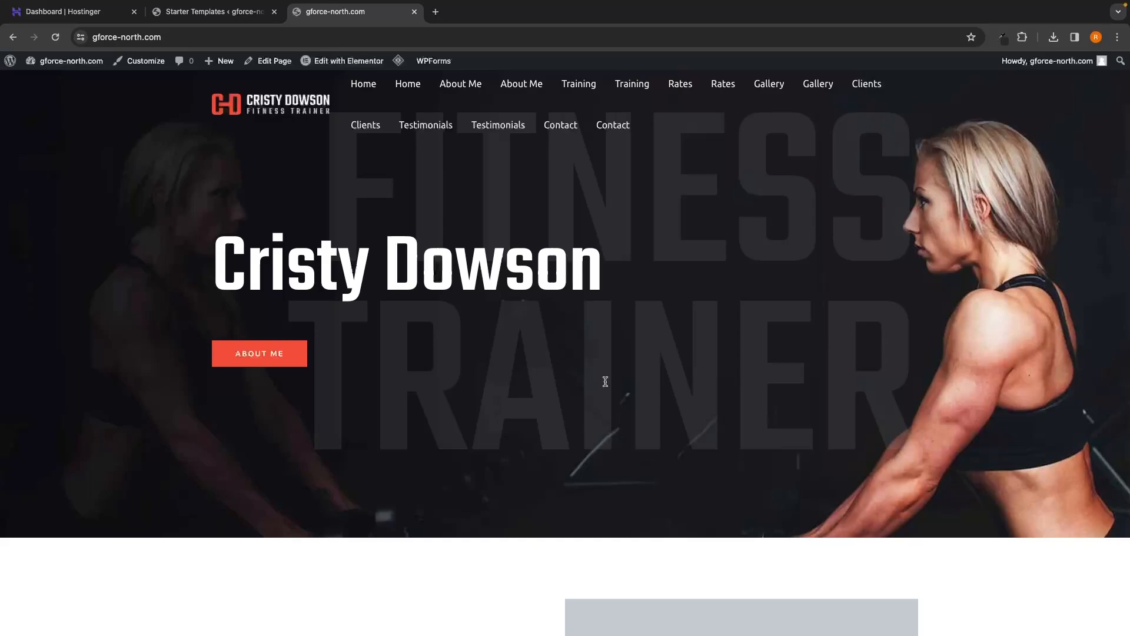
scroll(605, 381, up, 1)
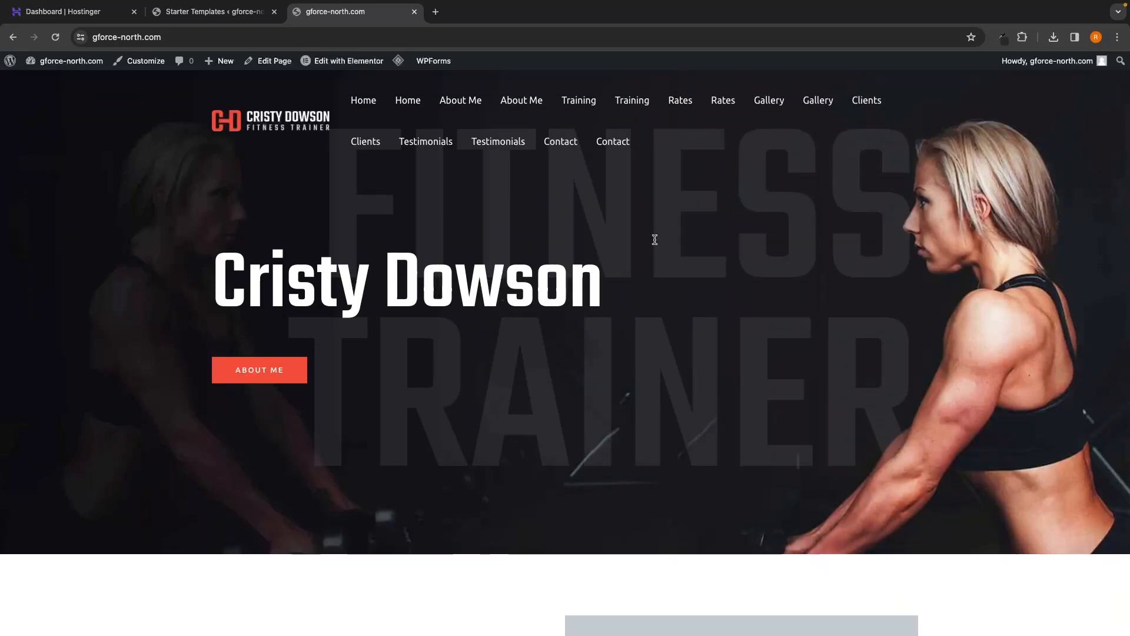
scroll(622, 242, down, 2)
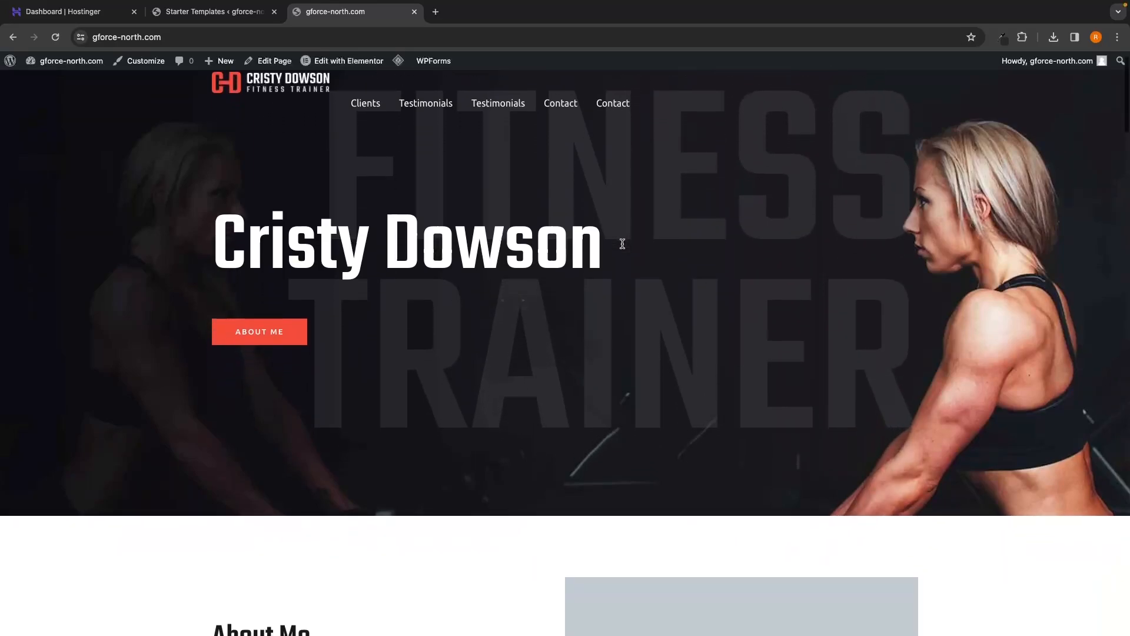
scroll(502, 452, down, 2)
Step: Go to the Home page from the site menu and choose Edit with Elementor in the admin bar
scroll(499, 452, up, 4)
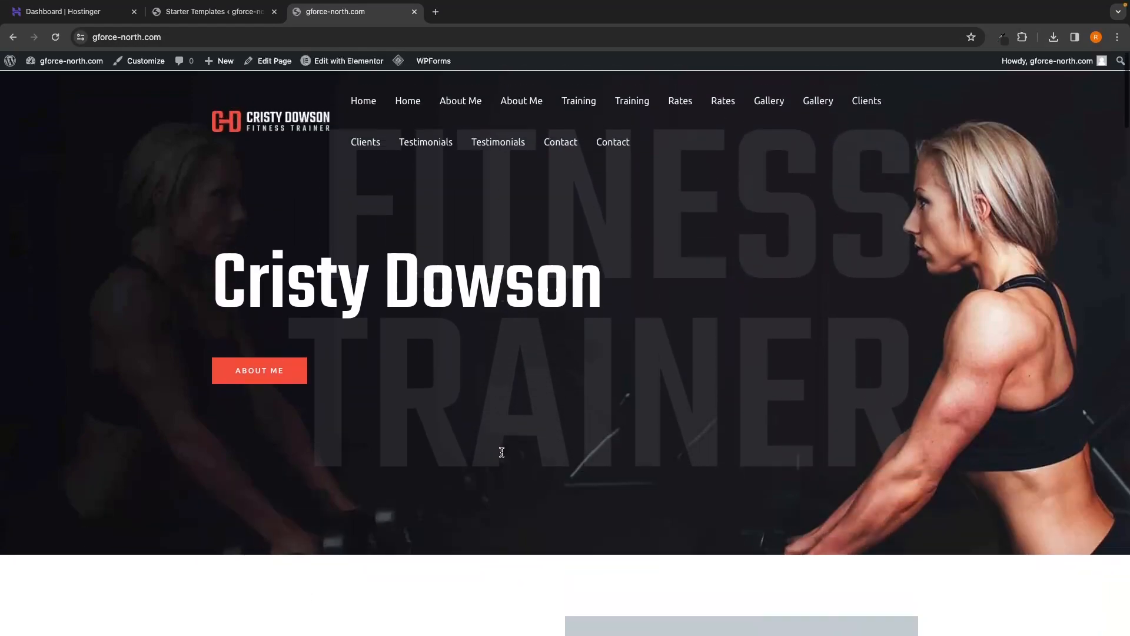
click(368, 104)
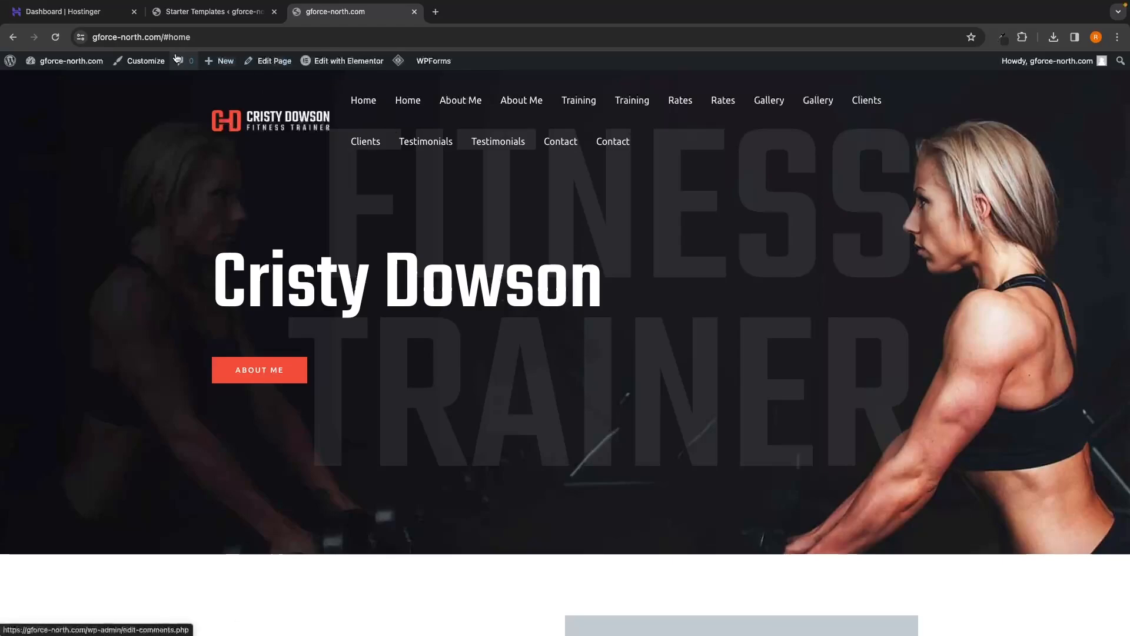
mouse_move(317, 64)
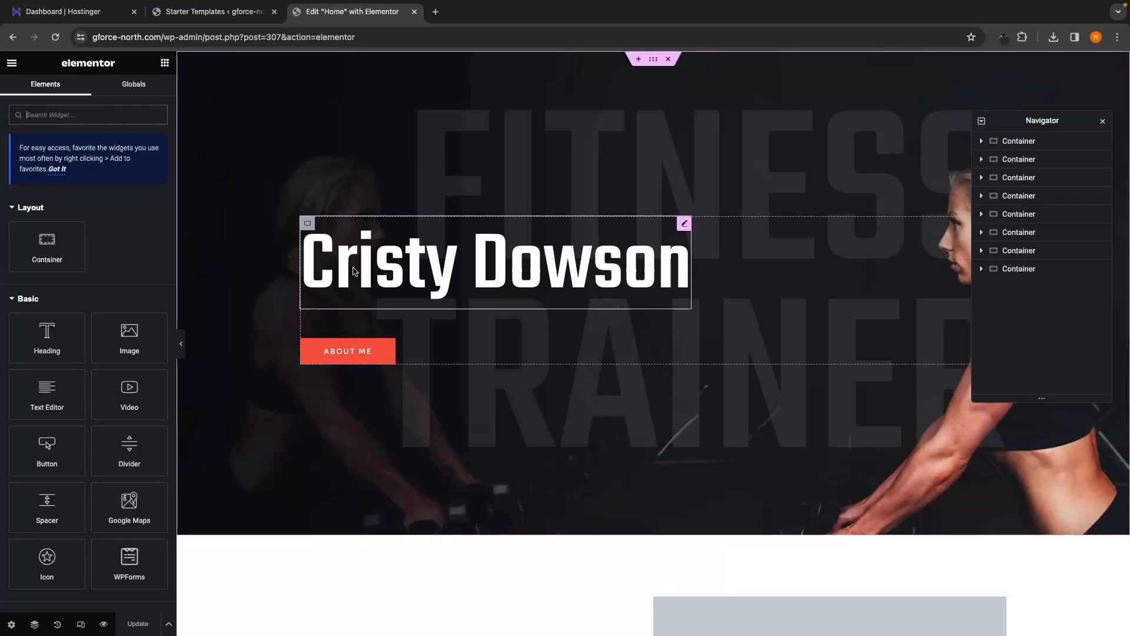
click(465, 272)
triple_click(478, 266)
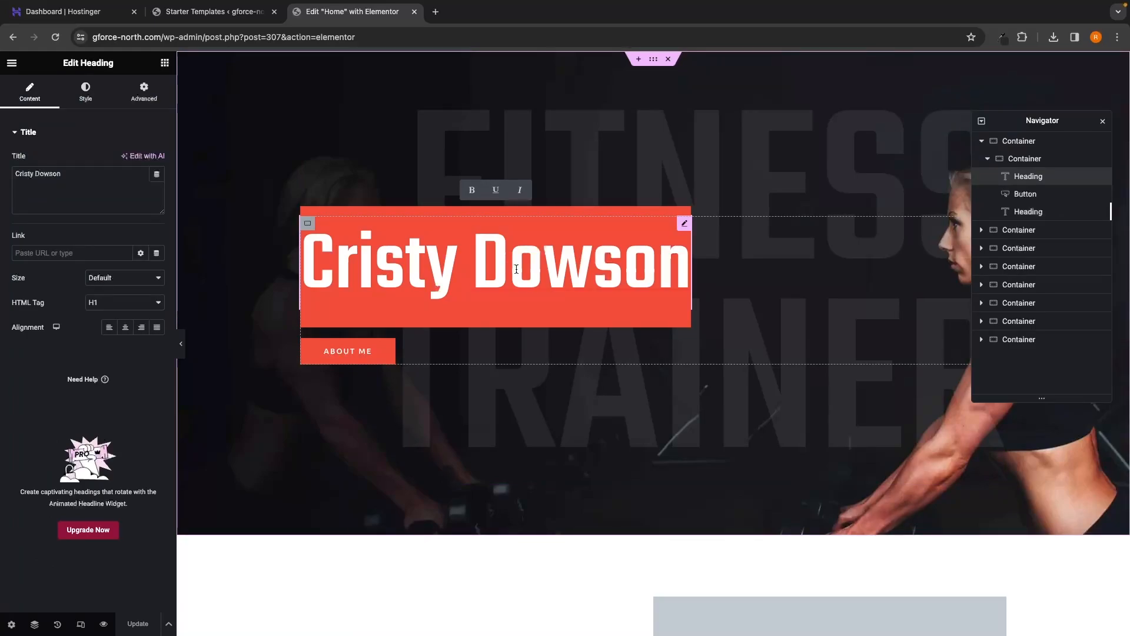
text(G-f)
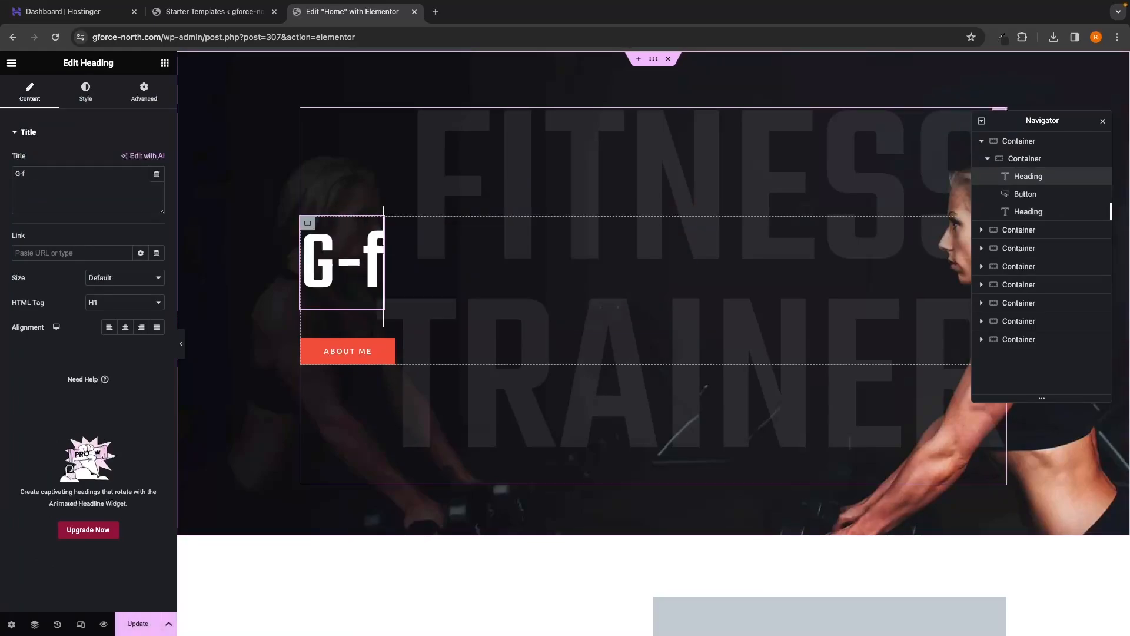
key(BackSpace)
text(Force north)
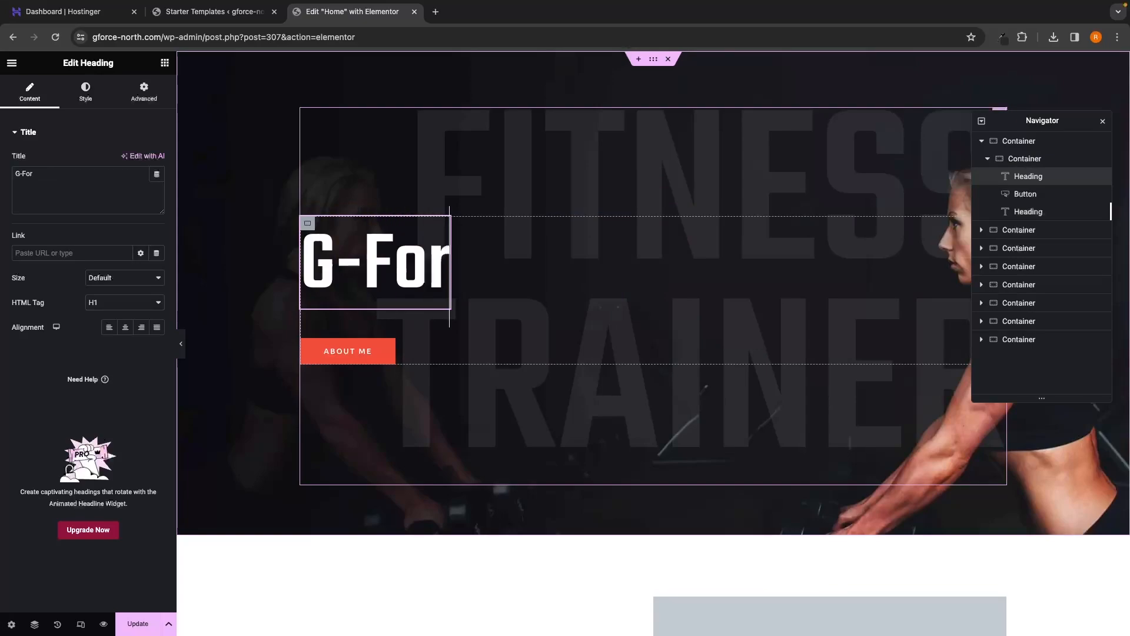
key(BackSpace)
key(BackSpace)
key(BackSpace)
key(BackSpace)
key(BackSpace)
key(BackSpace)
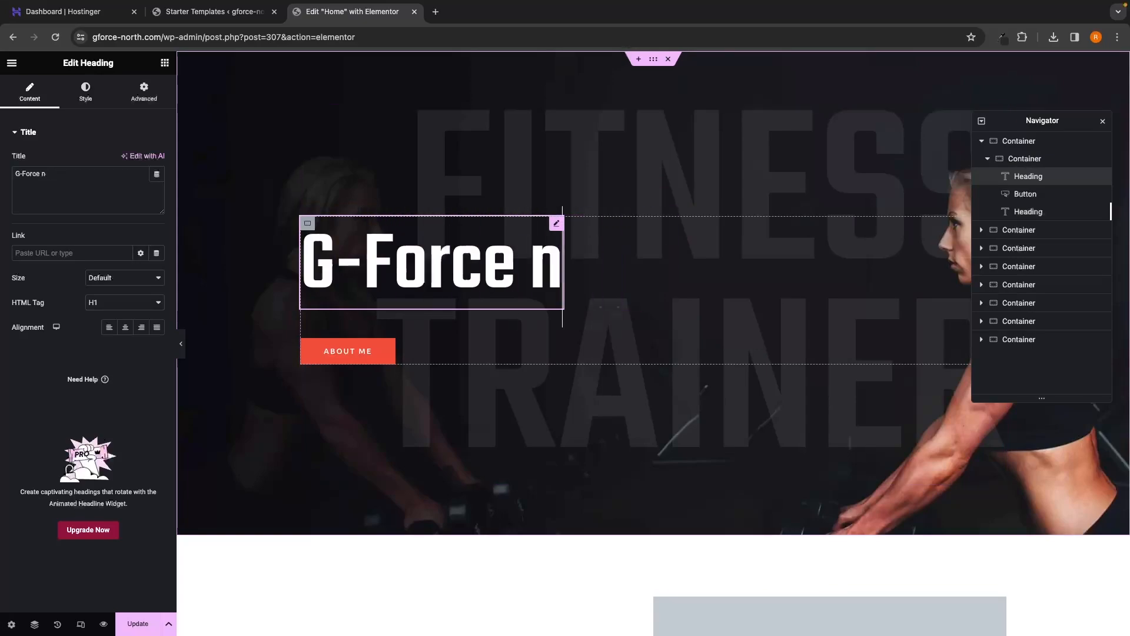
text(North)
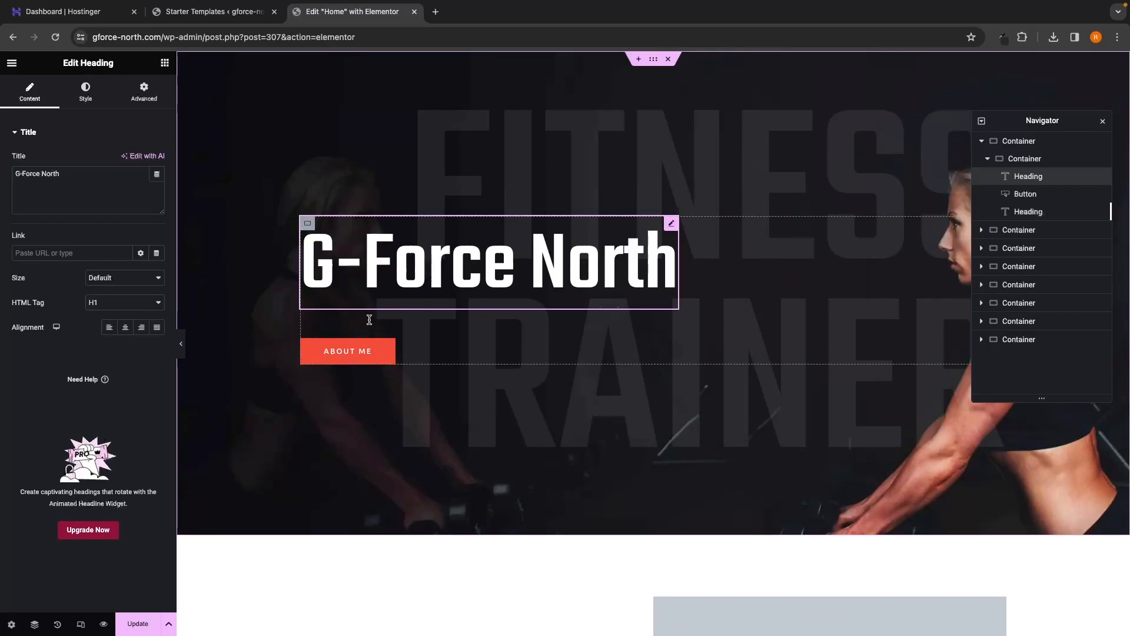
click(365, 351)
Step: Change the hero button's label from About Me to 'Subscribe'
scroll(364, 351, up, 6)
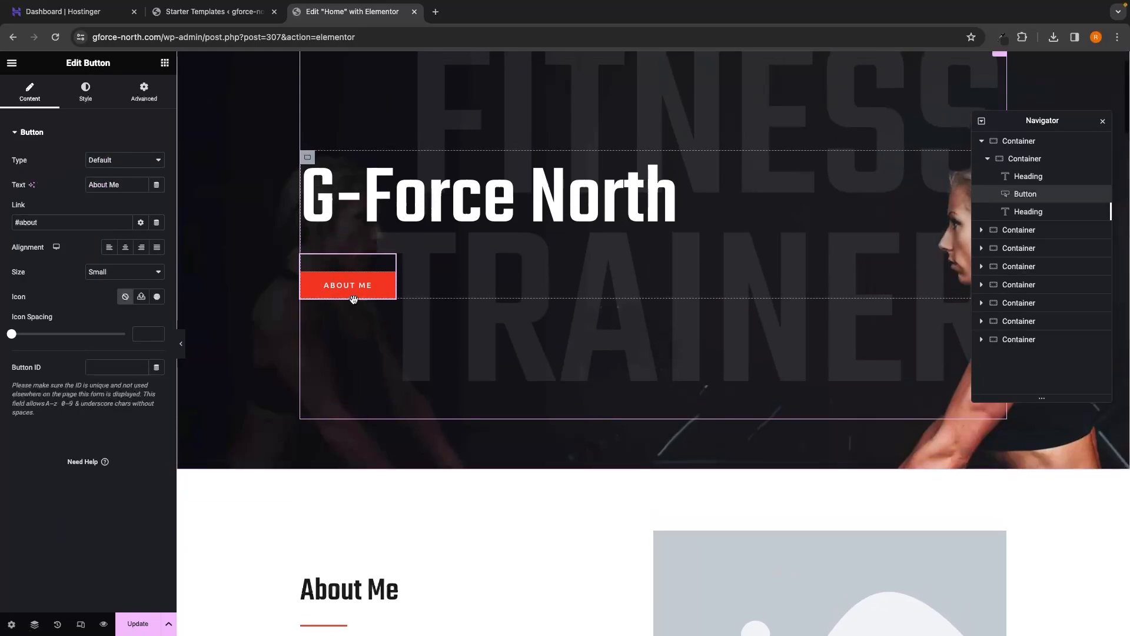
scroll(364, 342, up, 1)
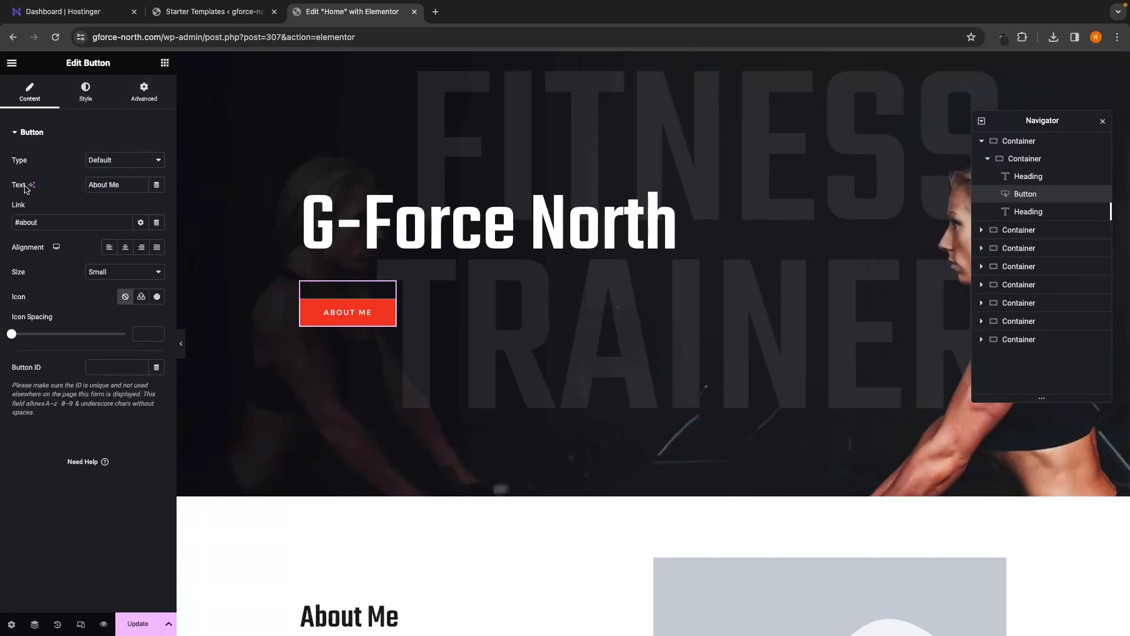
triple_click(124, 184)
key(BackSpace)
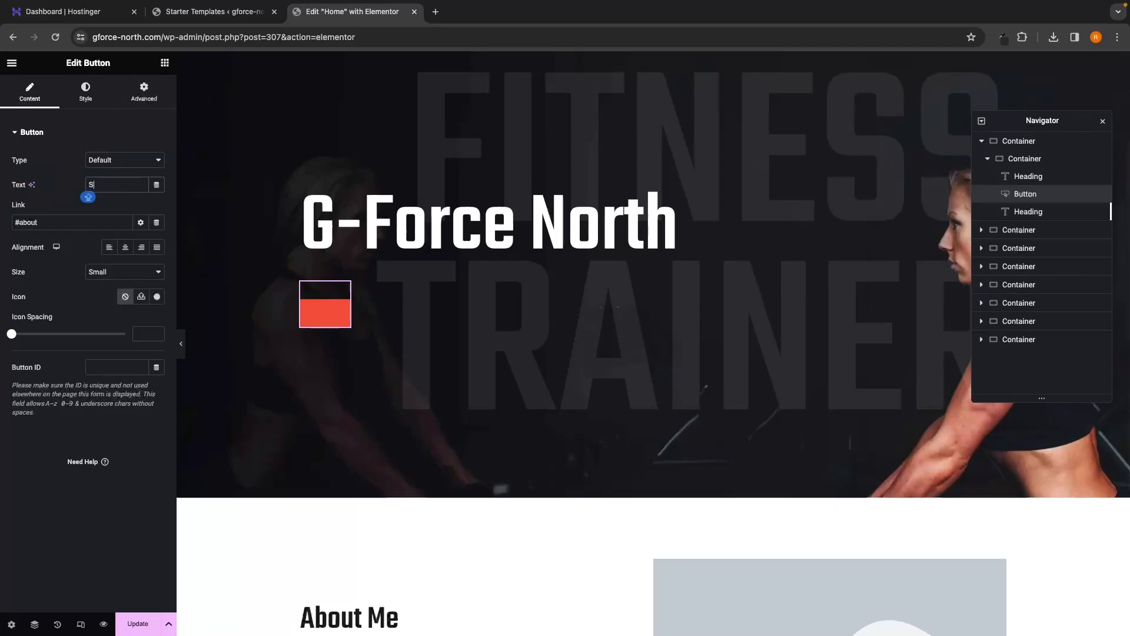
text(Subscribe)
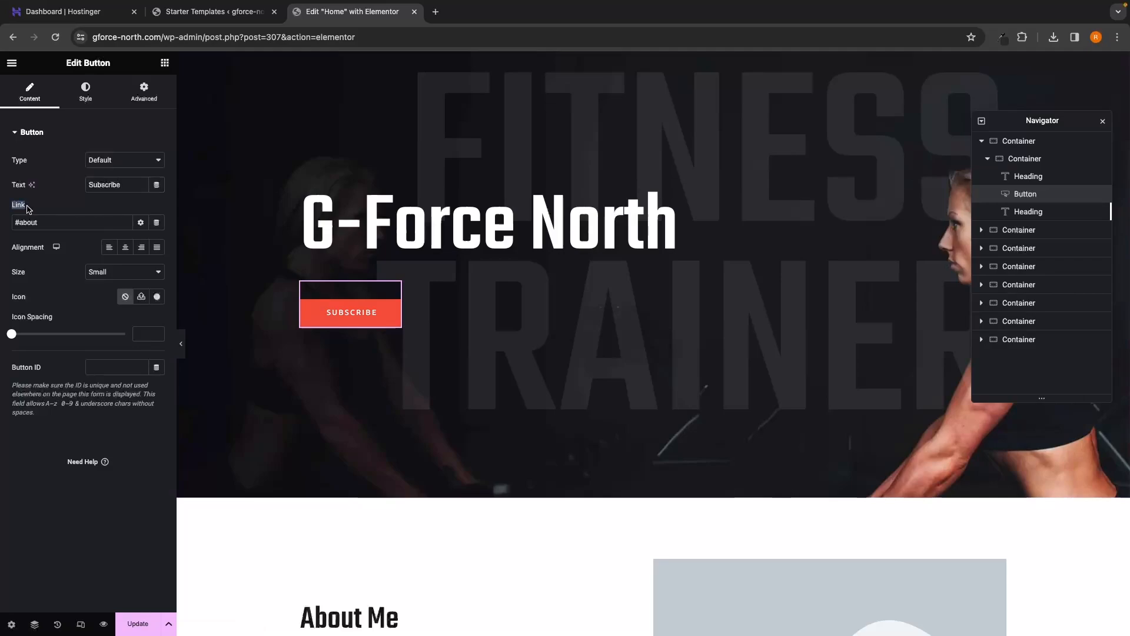
Step: Clear the button's #about link so it no longer points anywhere
click(49, 219)
drag(62, 221, 5, 226)
key(BackSpace)
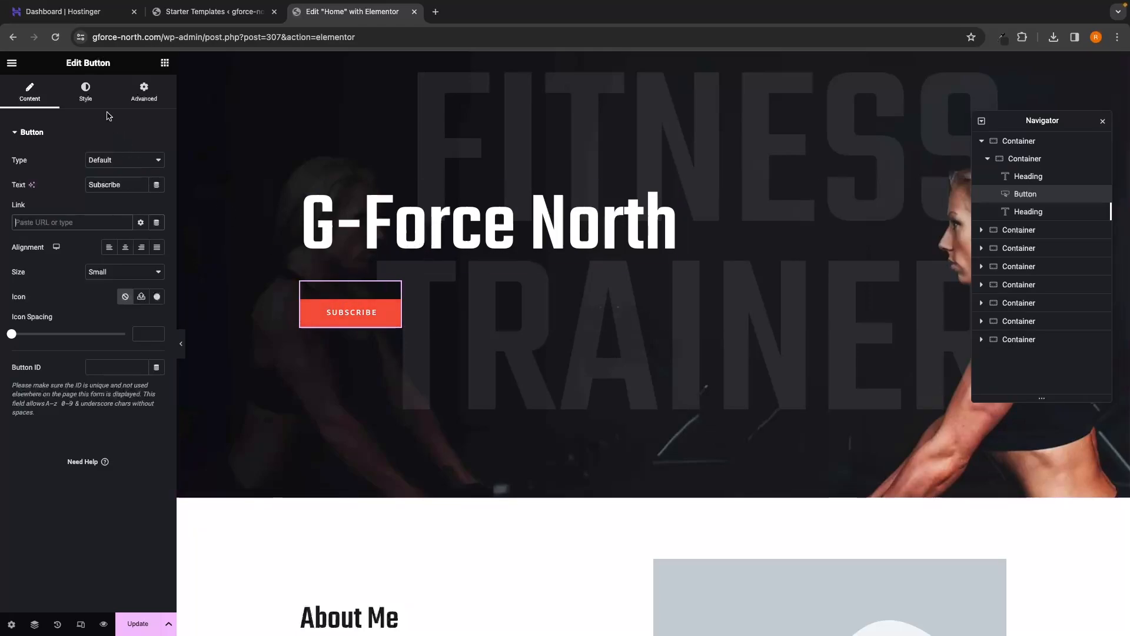
click(82, 98)
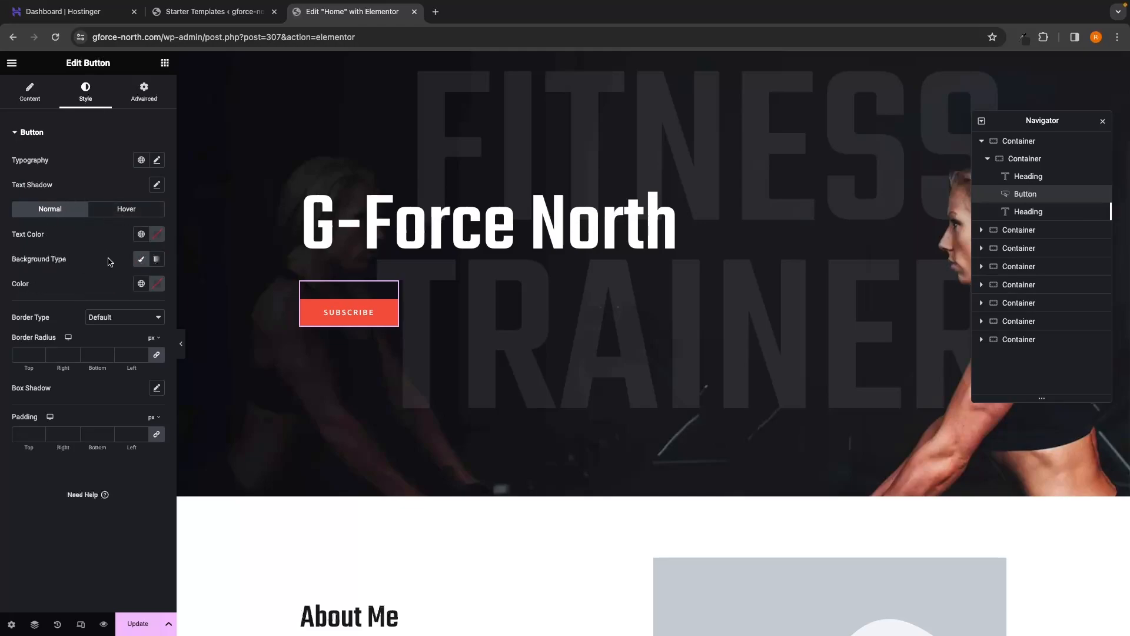
click(361, 229)
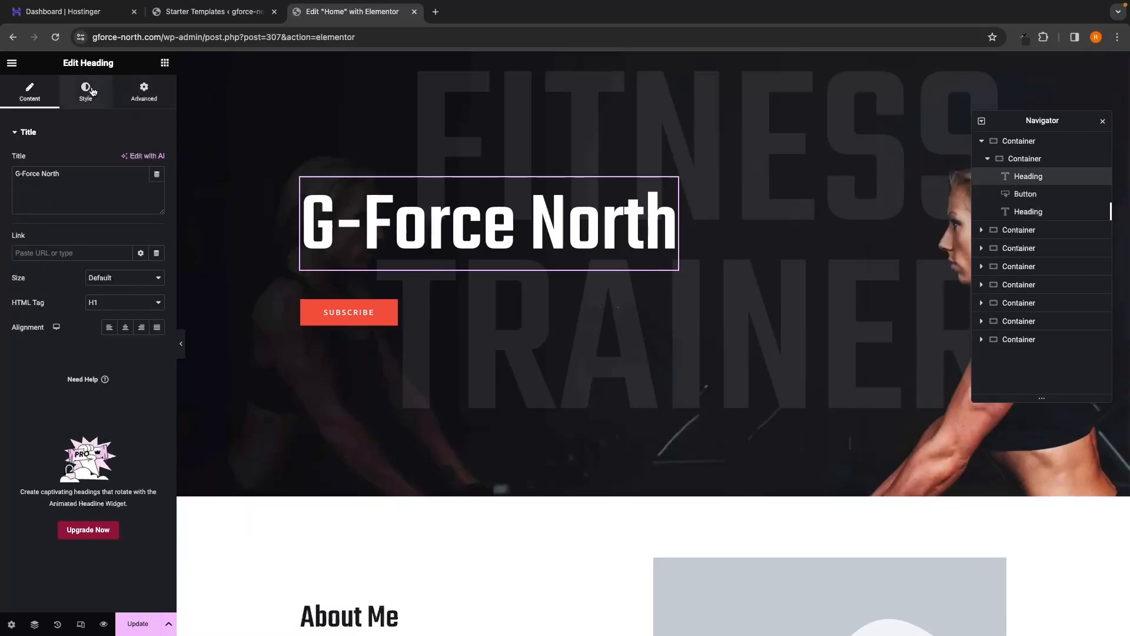
Step: Try other heading text colours in the Style tab but keep it white
click(93, 92)
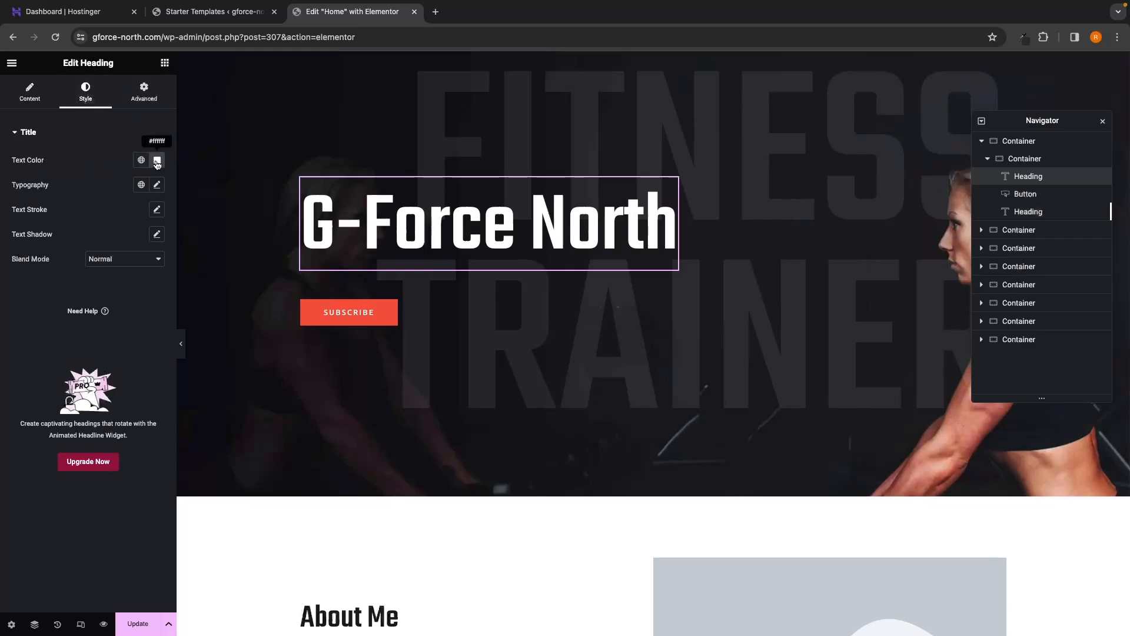
click(157, 160)
drag(122, 221, 89, 206)
click(95, 103)
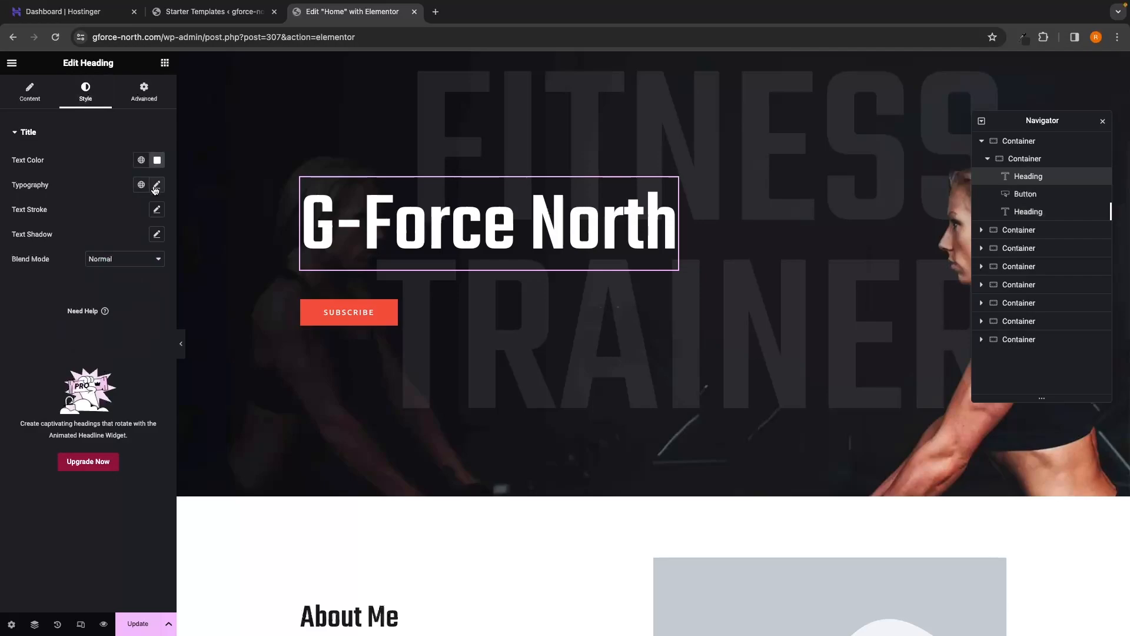
Step: Set the heading's typography to the Tahoma family at about 3.8 em
click(156, 186)
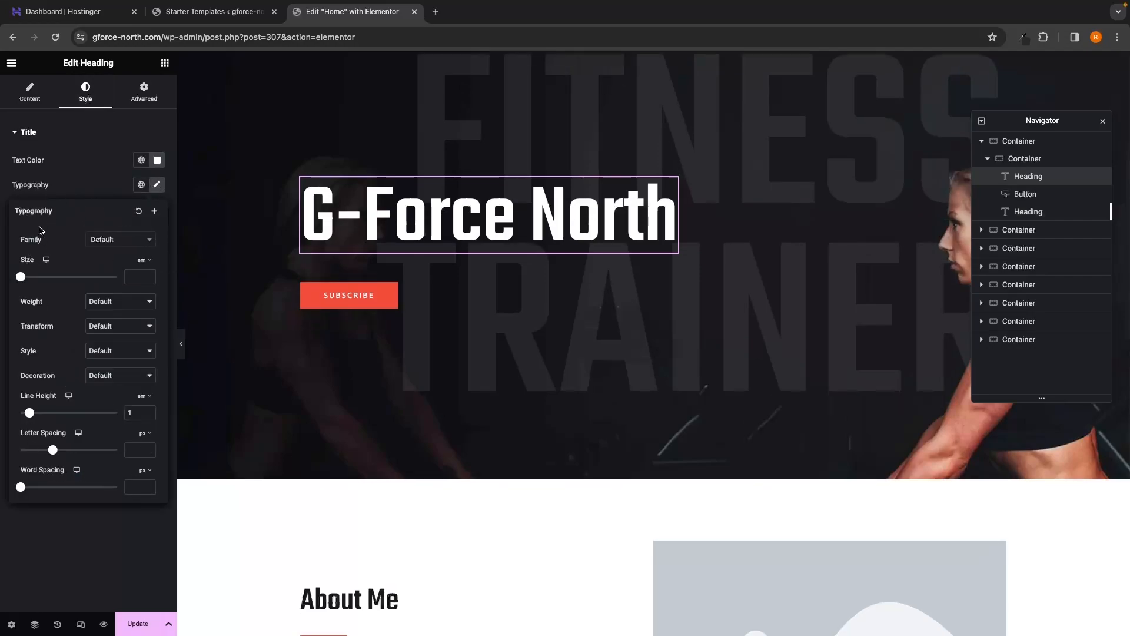
click(111, 243)
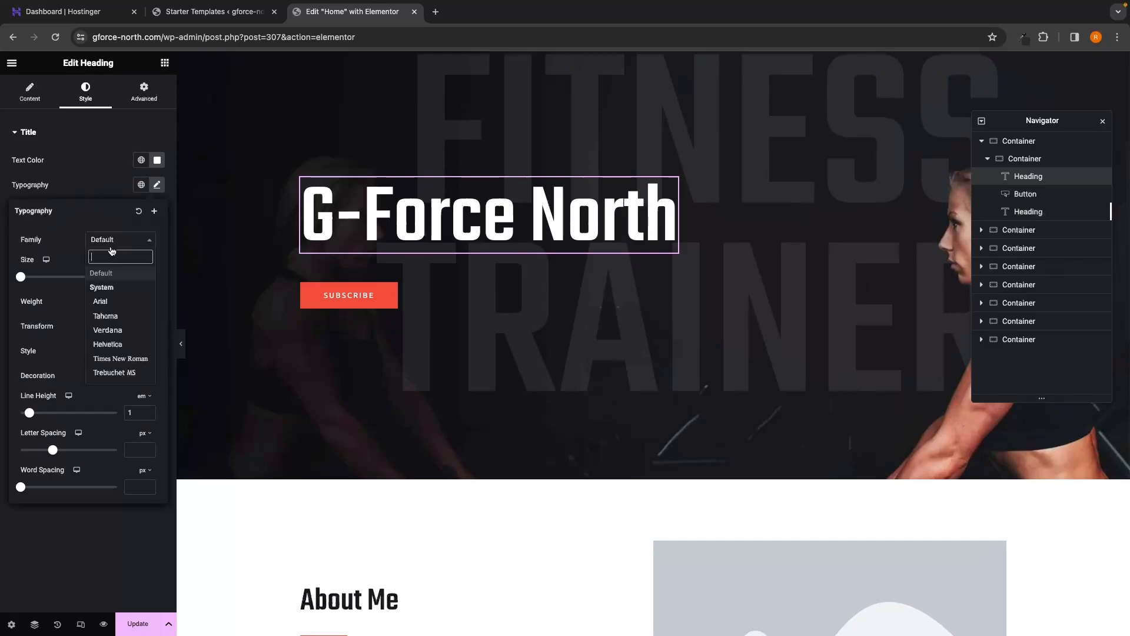
click(113, 311)
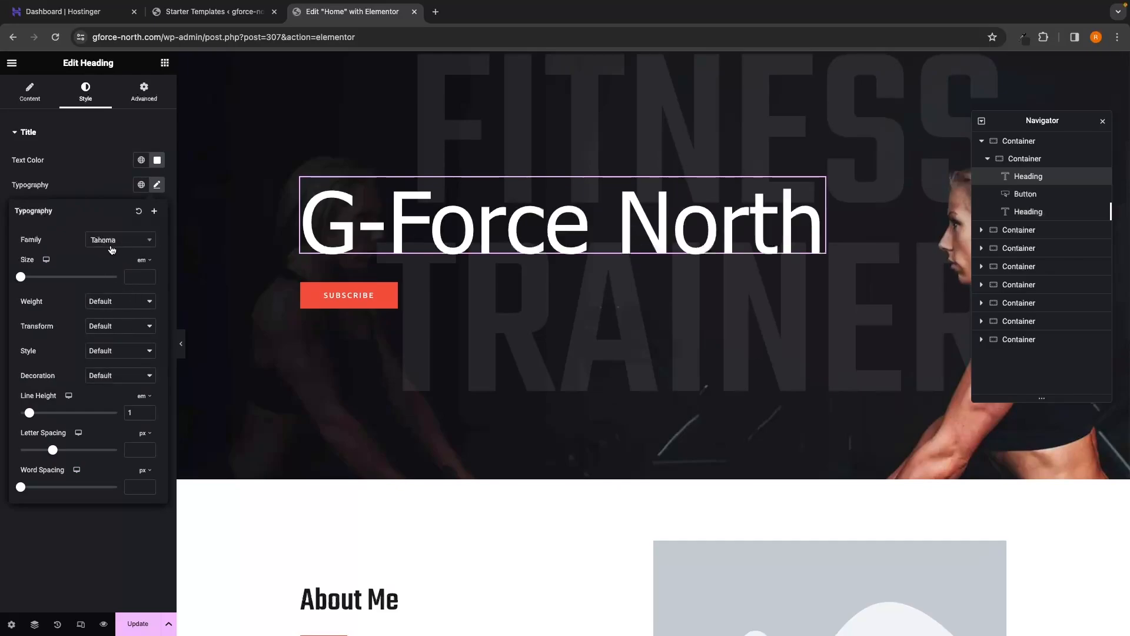
mouse_move(24, 283)
mouse_down()
mouse_move(88, 283)
mouse_move(62, 284)
mouse_move(71, 285)
mouse_up()
click(171, 285)
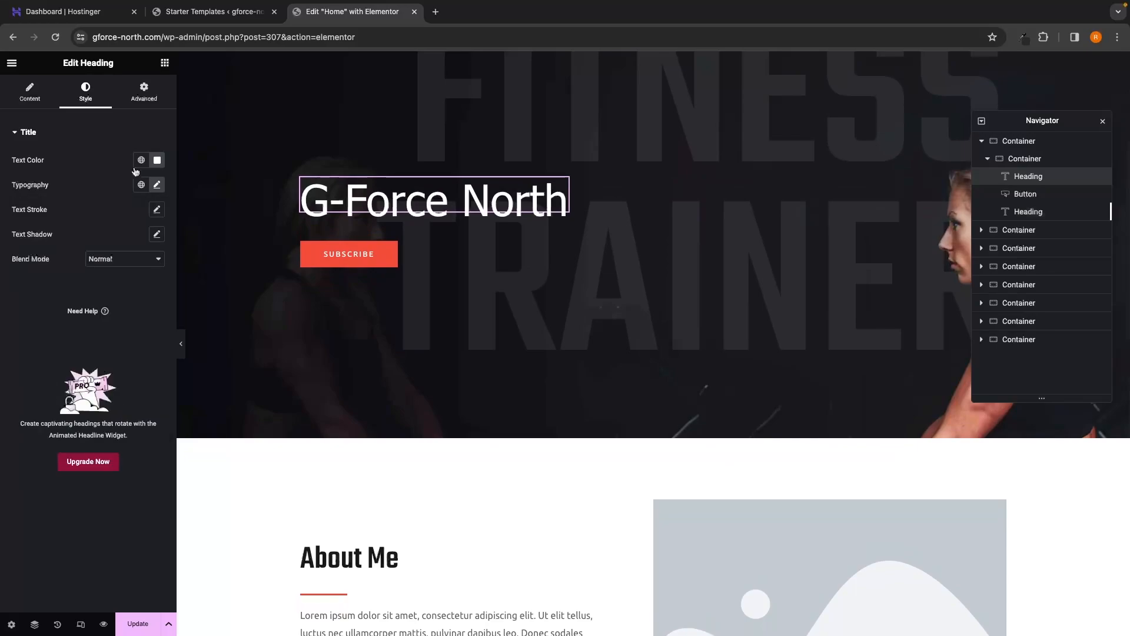
click(50, 100)
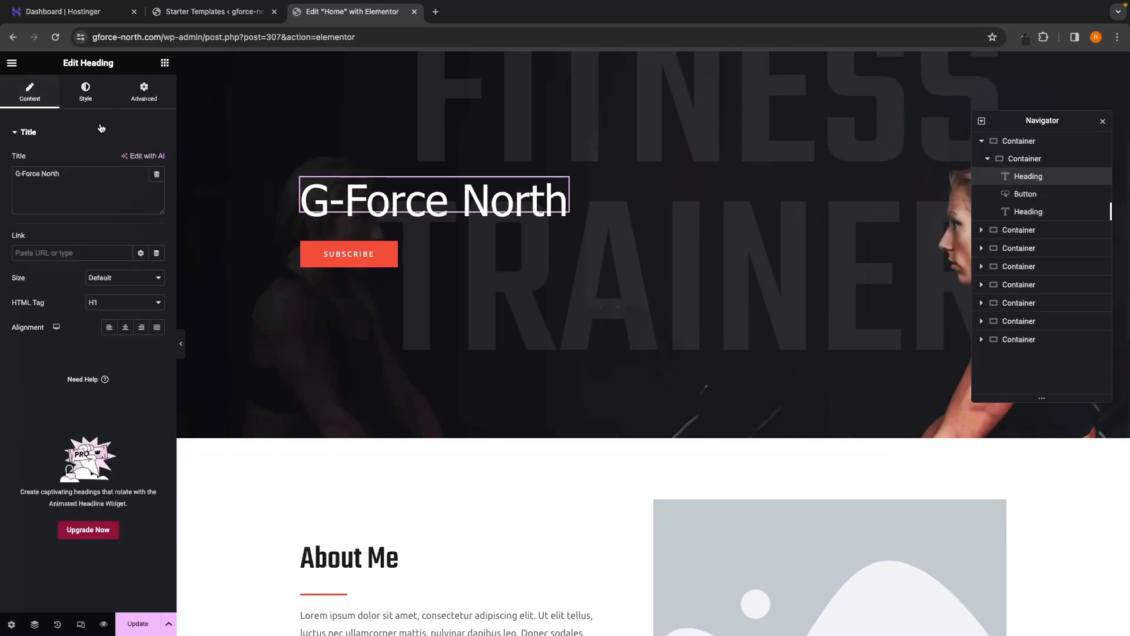
click(75, 99)
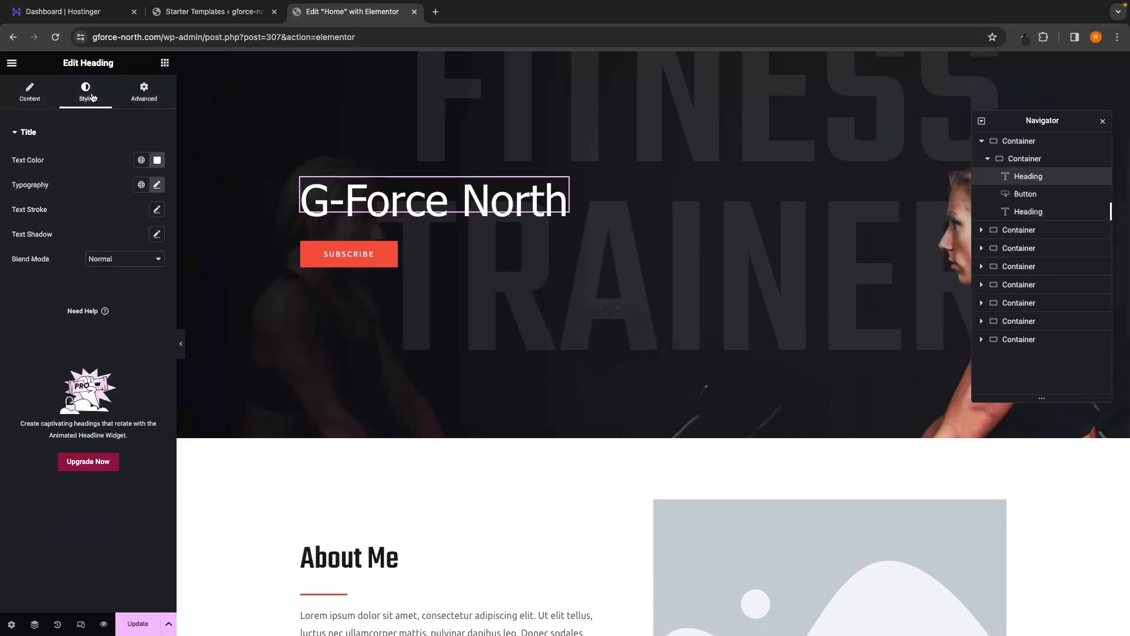
click(44, 95)
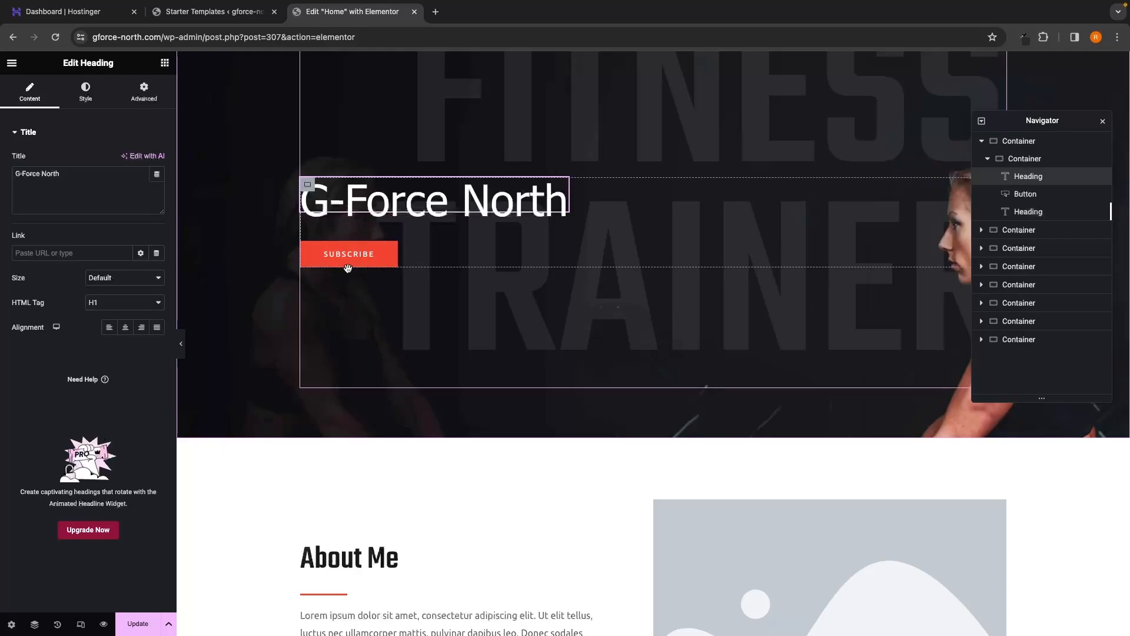
Step: Collapse the hero's nested containers in the Navigator and select the top-level hero section
scroll(460, 286, up, 1)
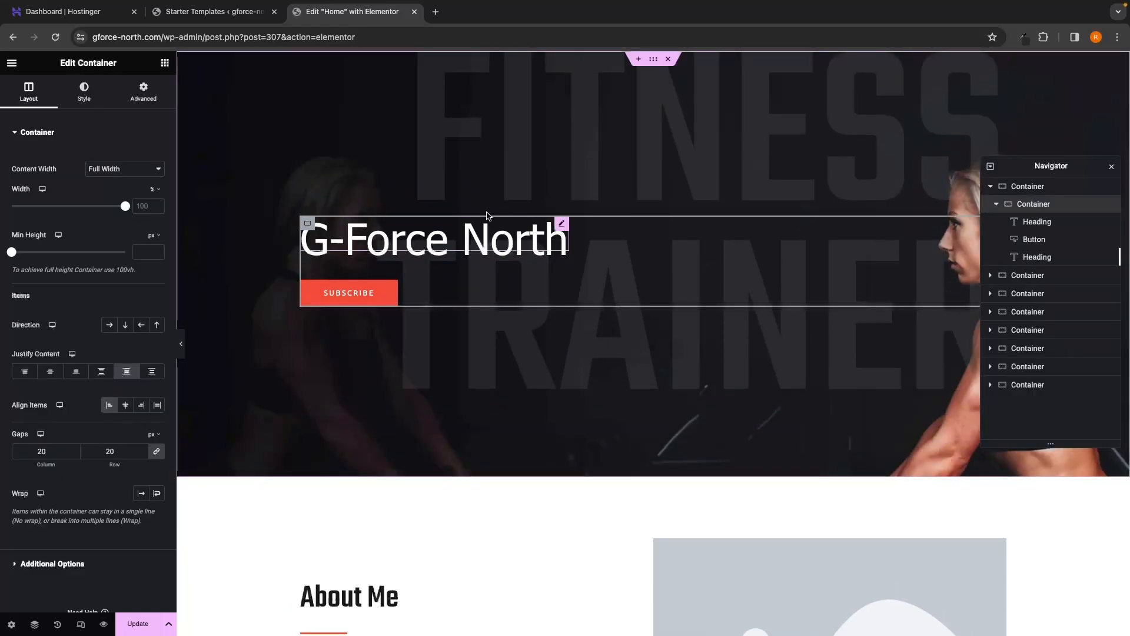
click(996, 204)
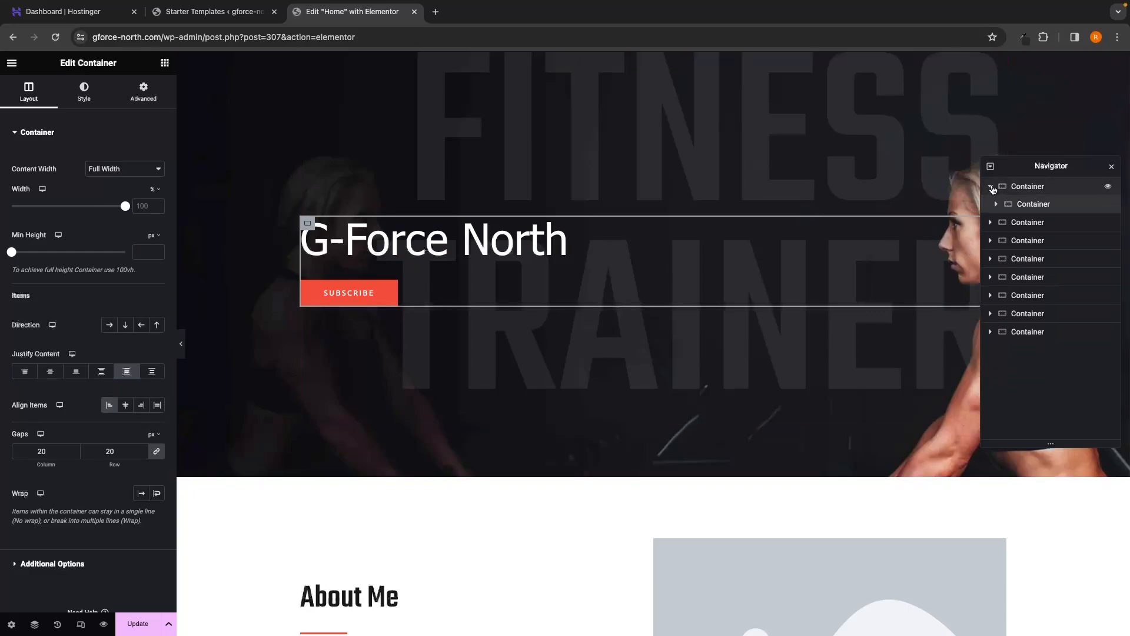
click(992, 187)
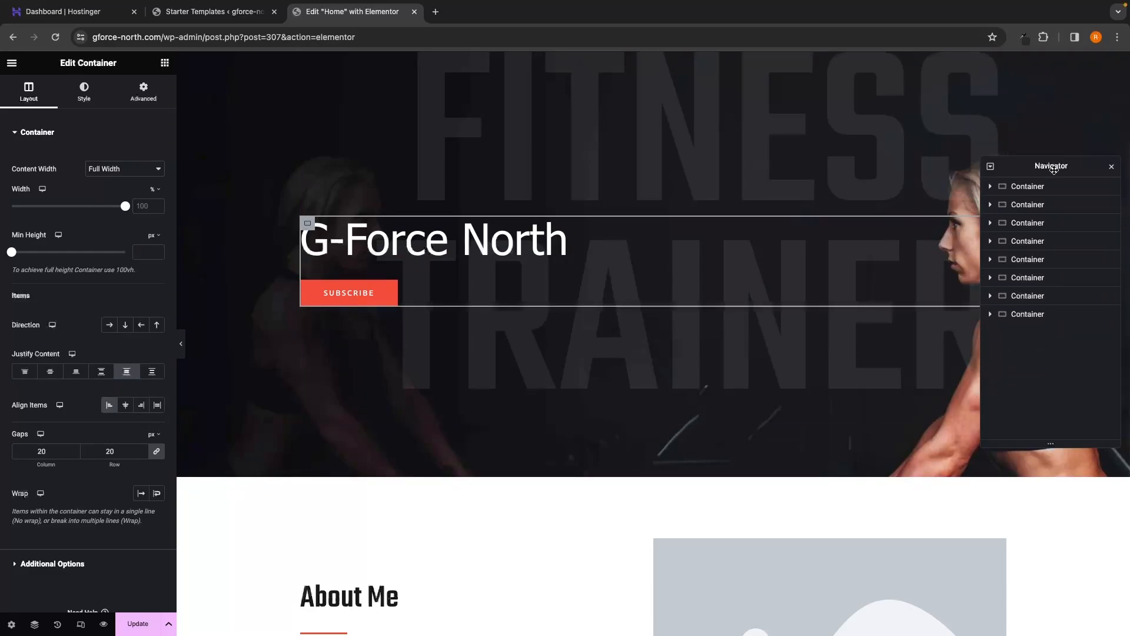
click(1043, 188)
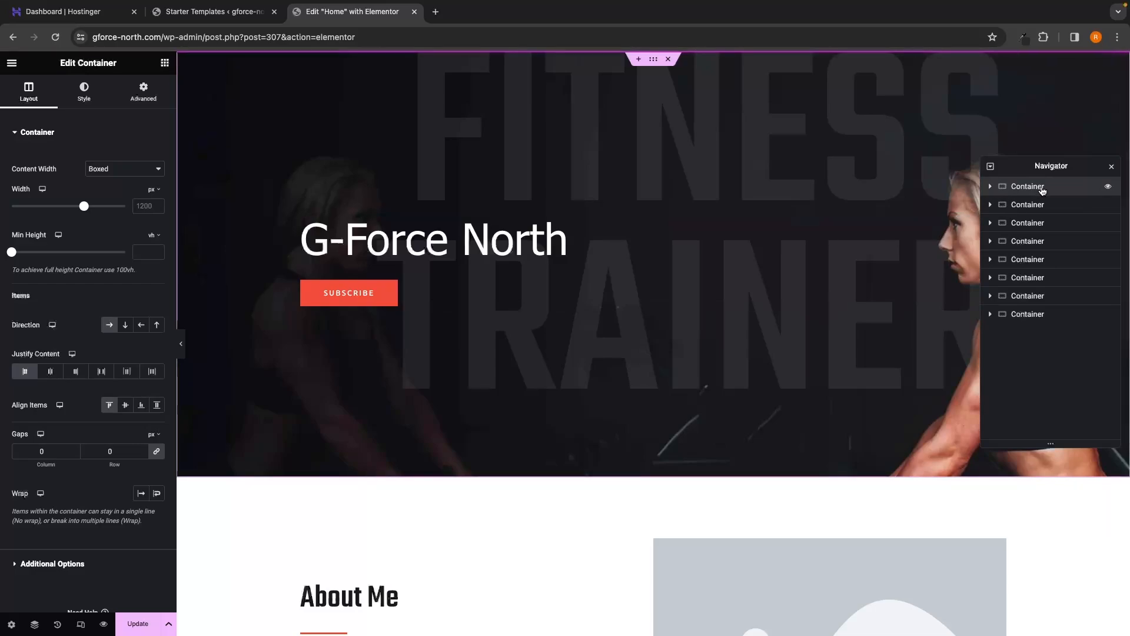
click(1039, 207)
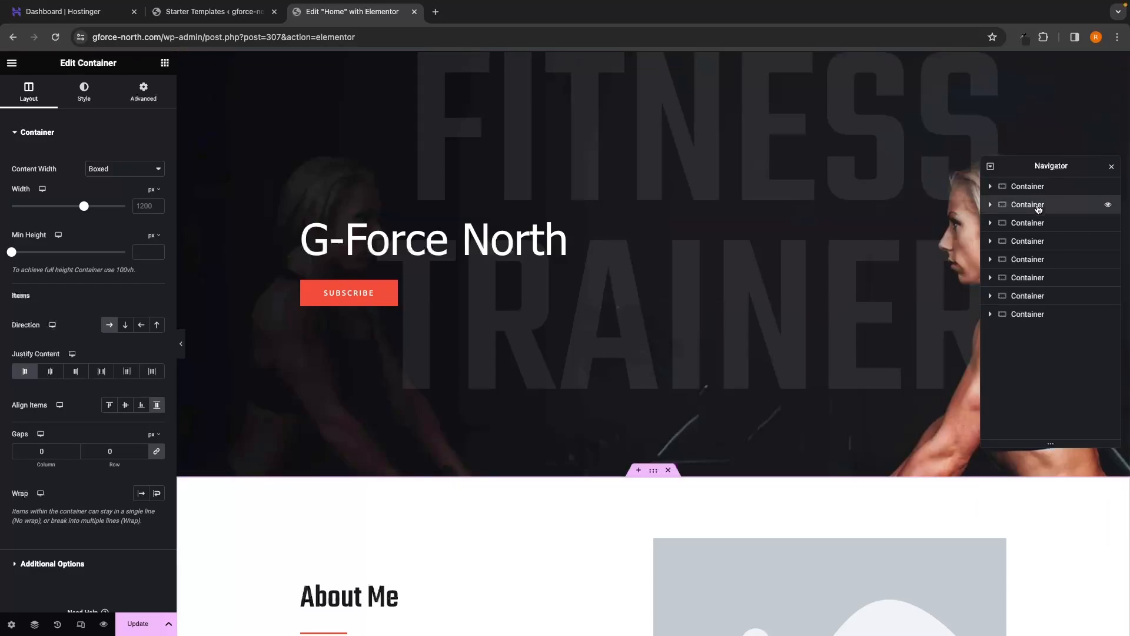
click(1025, 188)
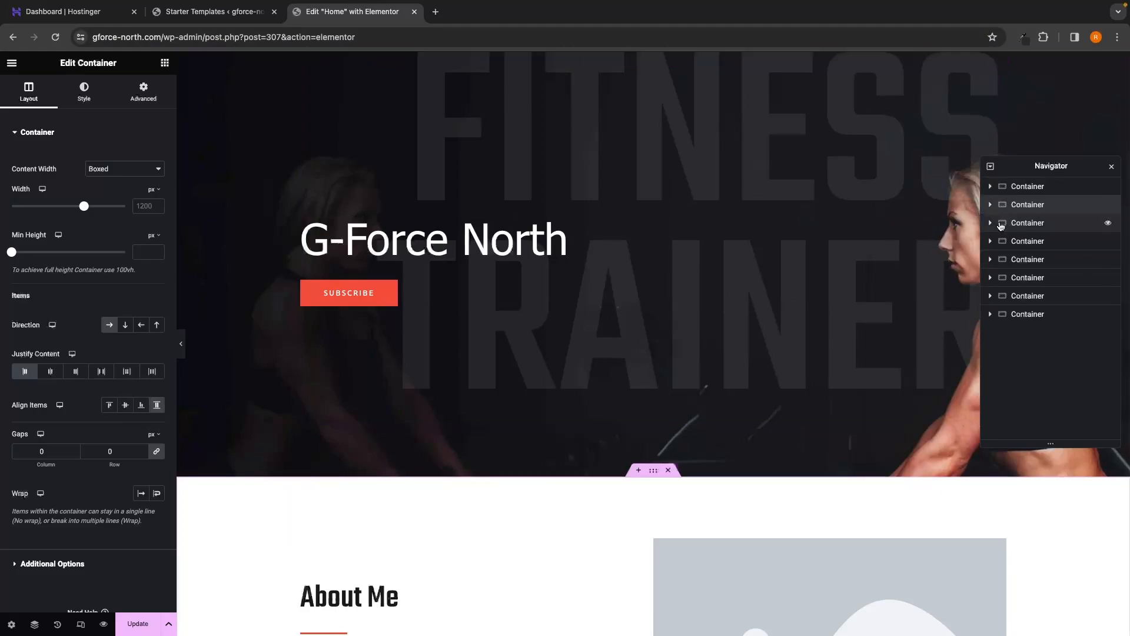
Step: Reselect the About Me and hero sections, then move the Navigator panel down and back up
click(1030, 205)
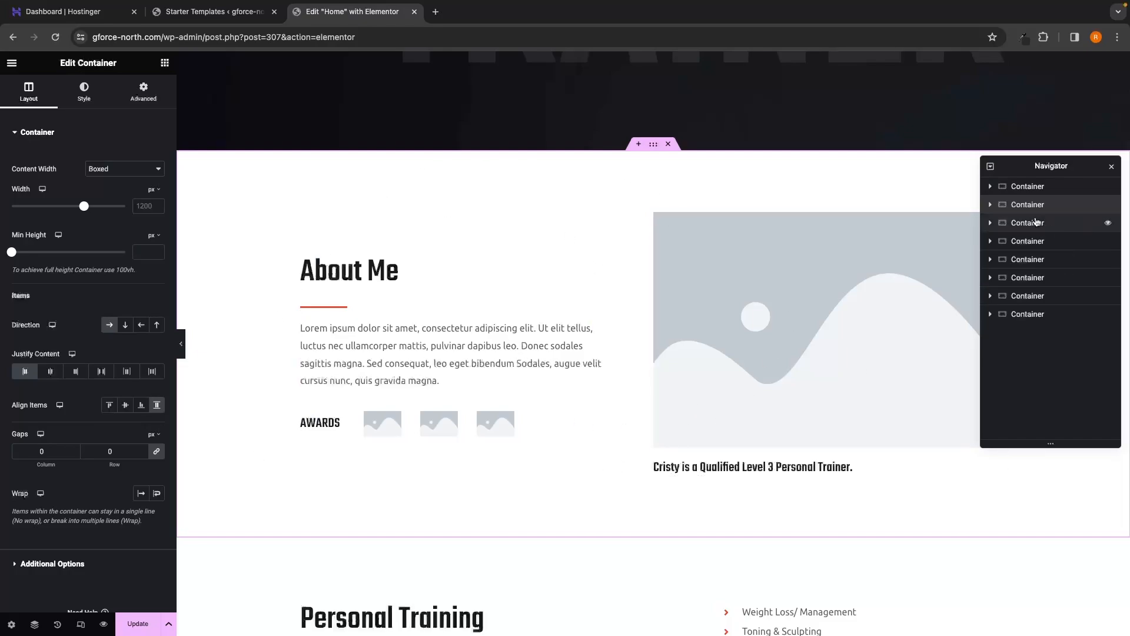
scroll(763, 286, down, 6)
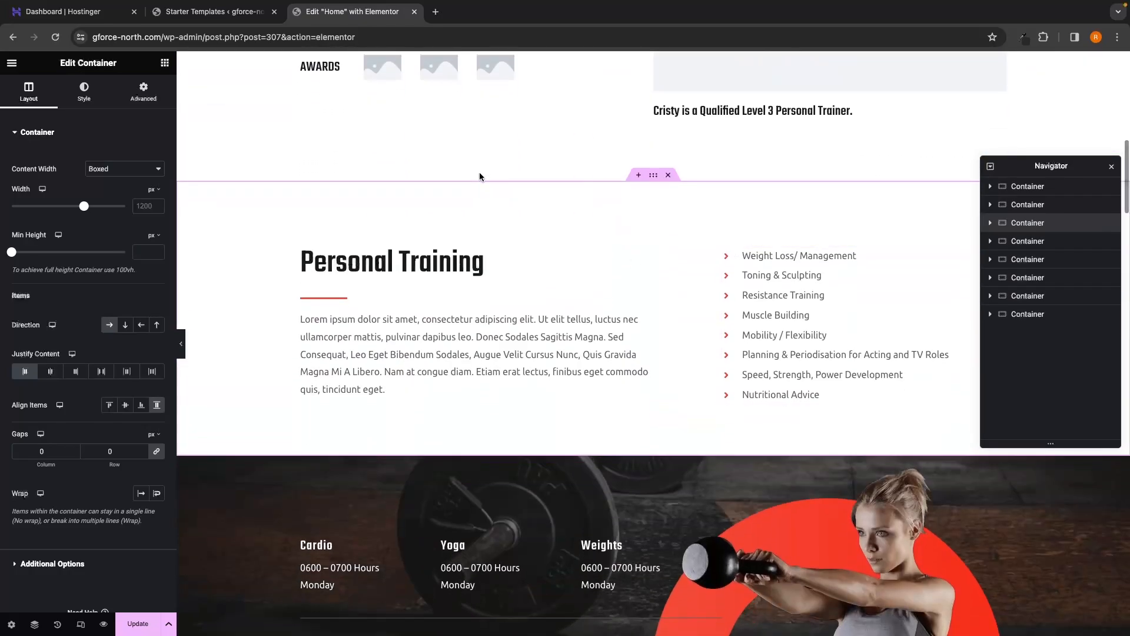
scroll(550, 381, up, 10)
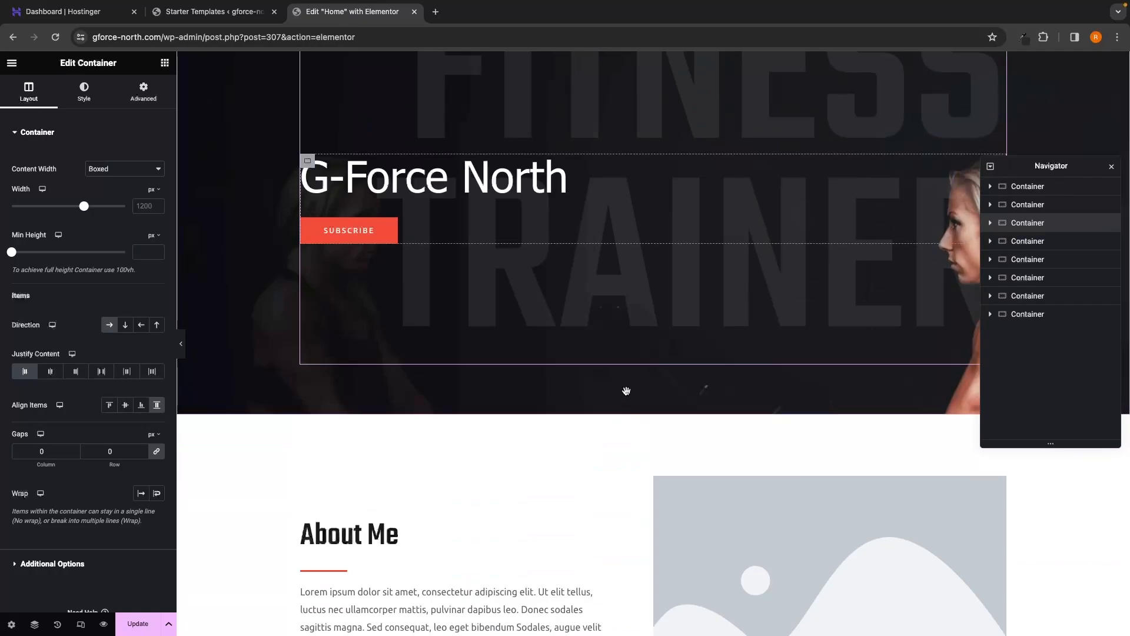
click(1001, 186)
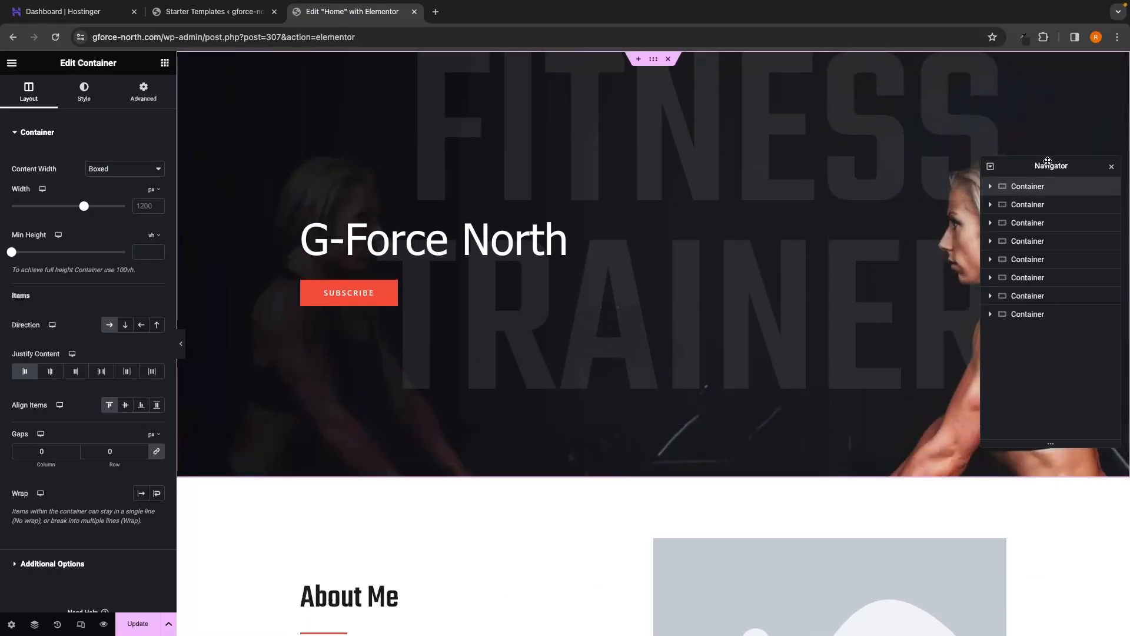
drag(1047, 162, 1004, 413)
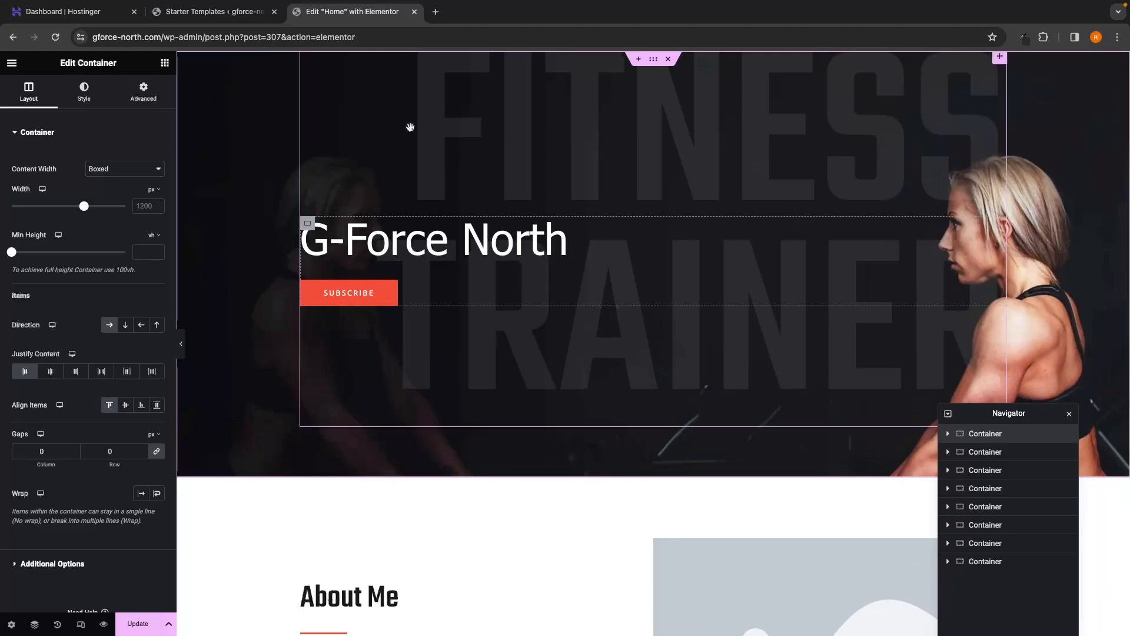
drag(974, 407, 1011, 195)
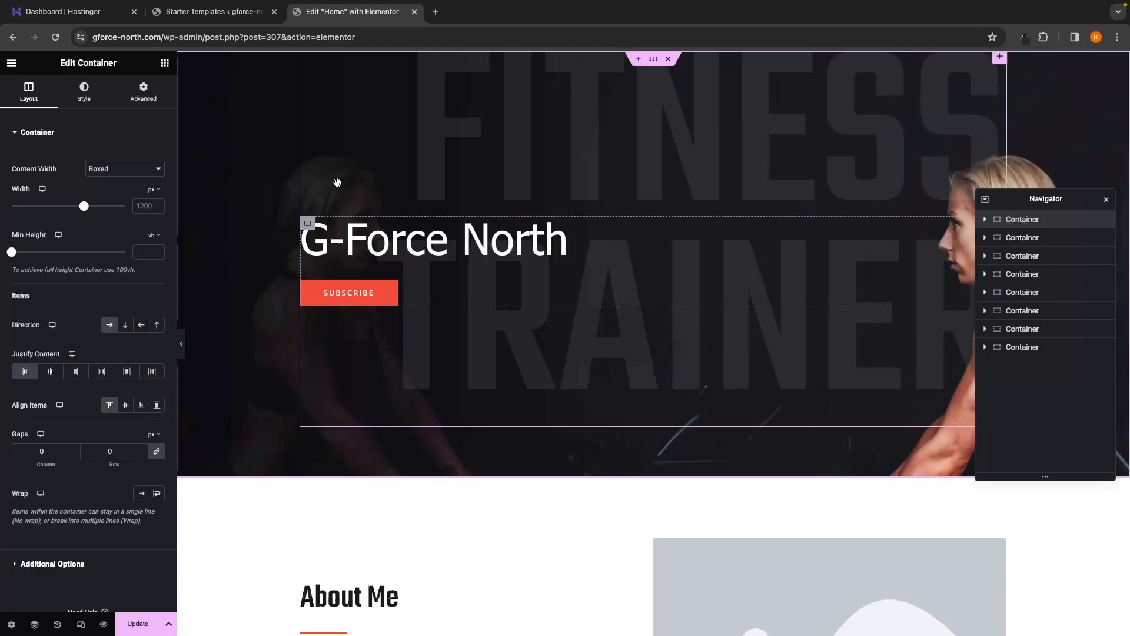
Step: Inspect the hero background in the media picker, close it unchanged, and select the About Me heading
click(84, 94)
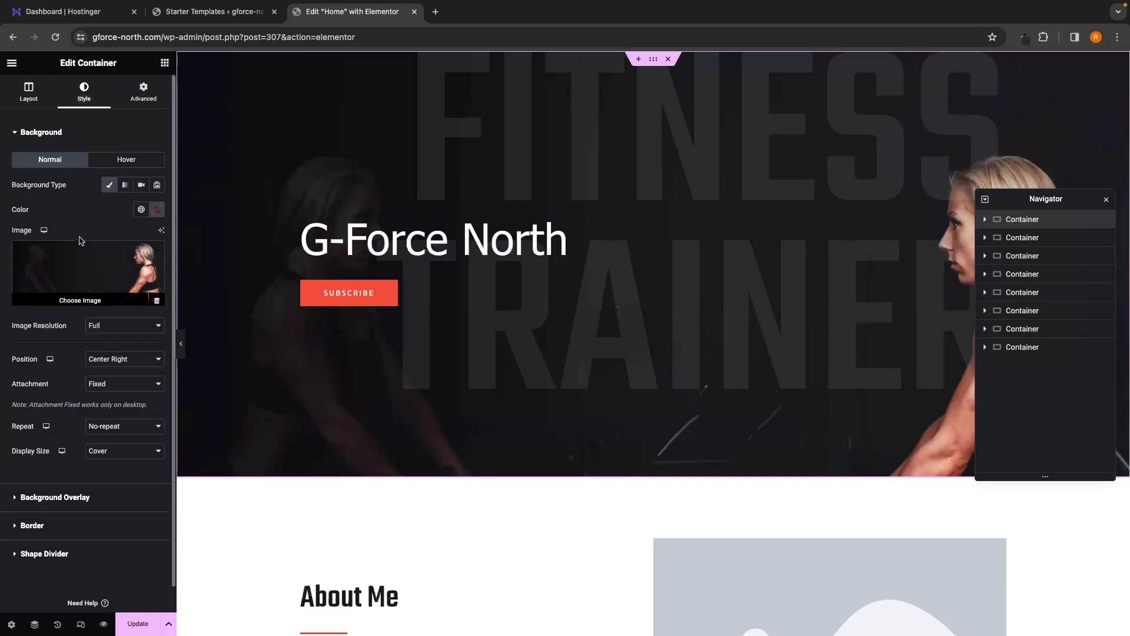
click(65, 299)
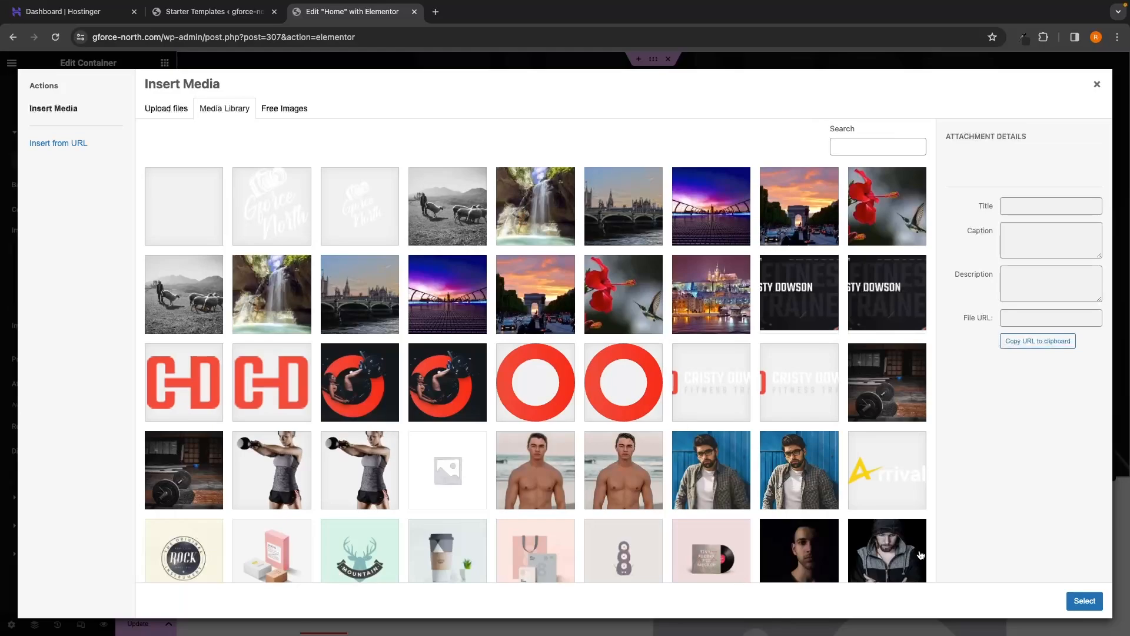
click(173, 112)
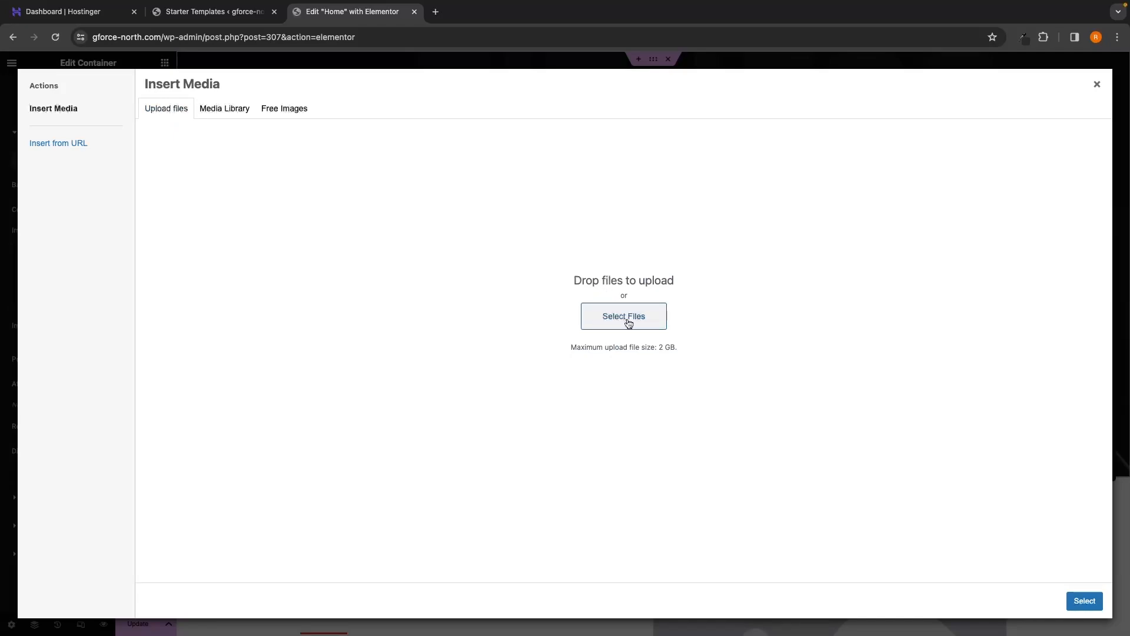
click(1097, 85)
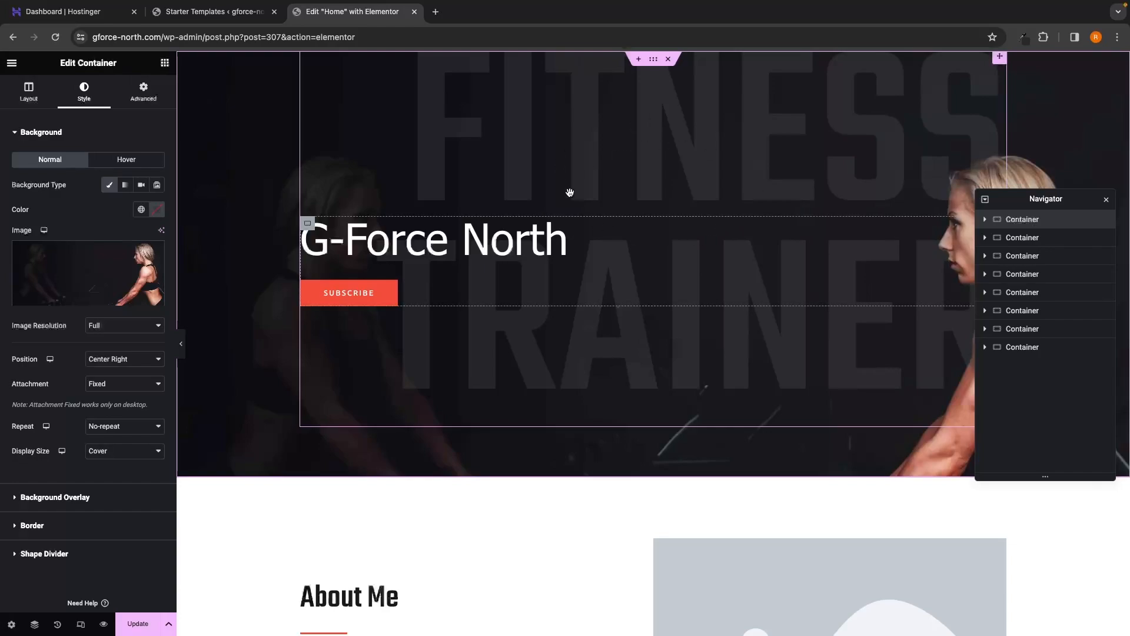
scroll(277, 322, down, 2)
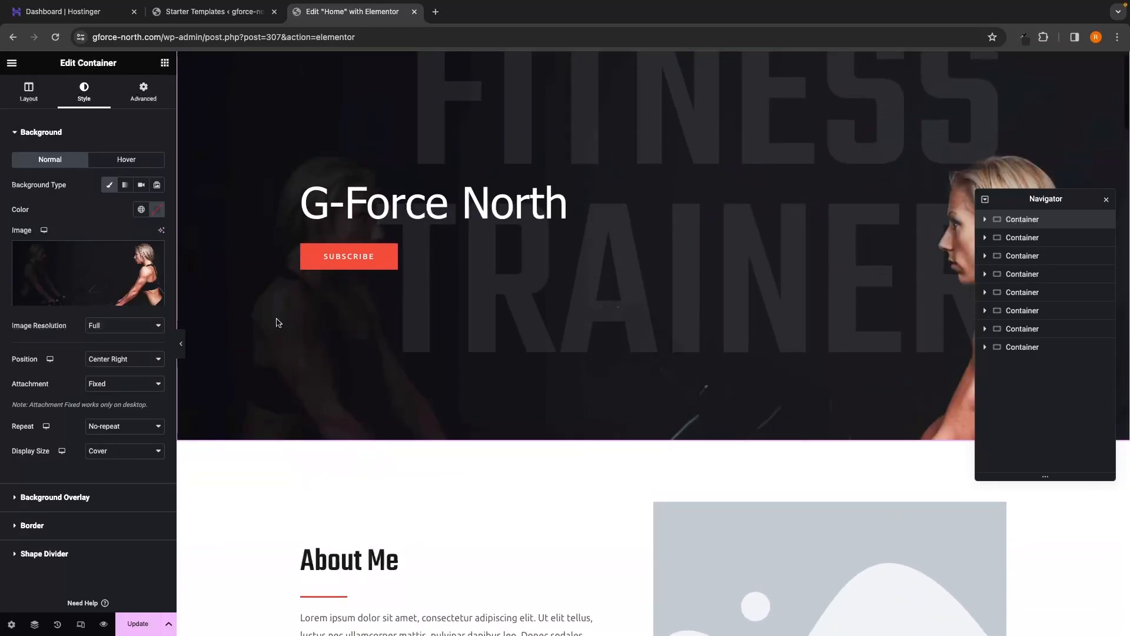
scroll(277, 323, down, 4)
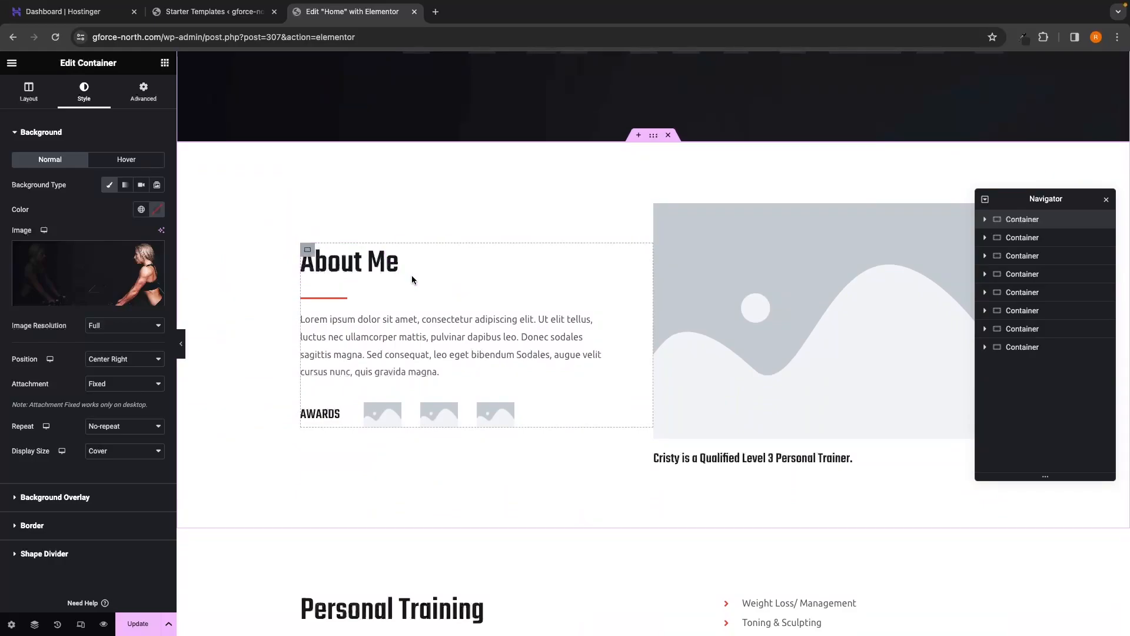
click(353, 263)
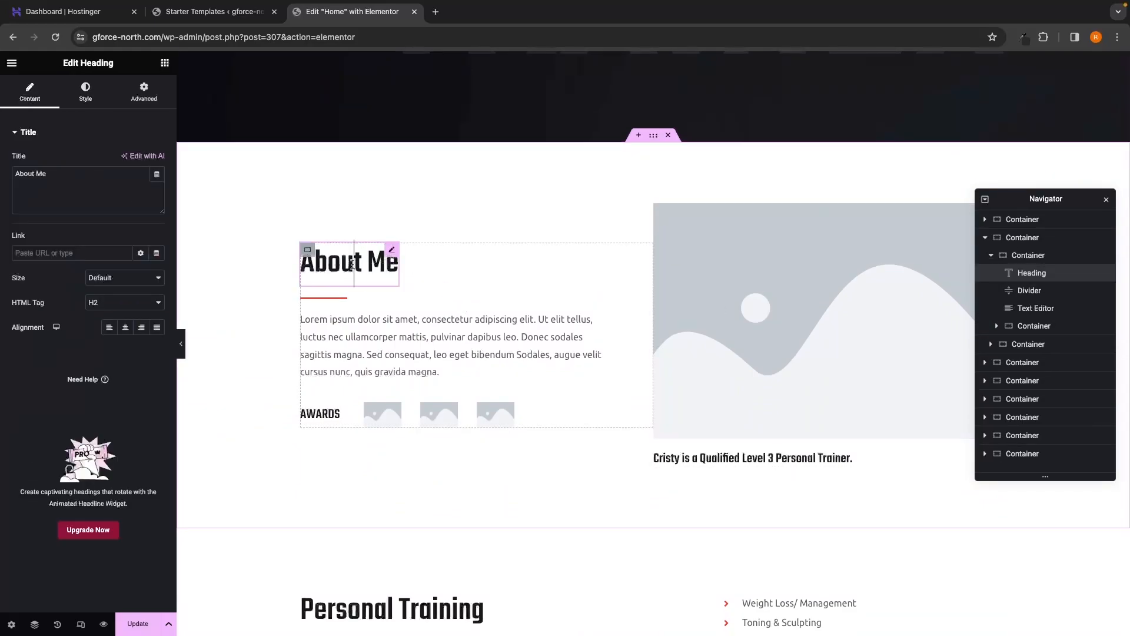
Step: Select the About Me heading, paragraph and placeholder image, closing the media picker without changes
triple_click(357, 265)
triple_click(365, 337)
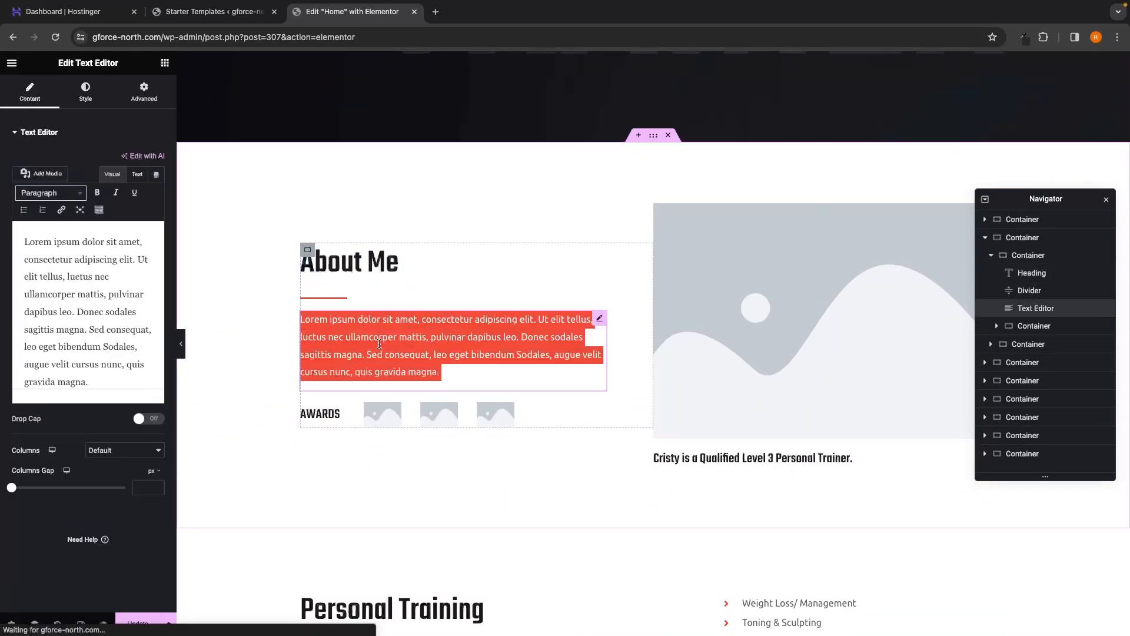
click(283, 336)
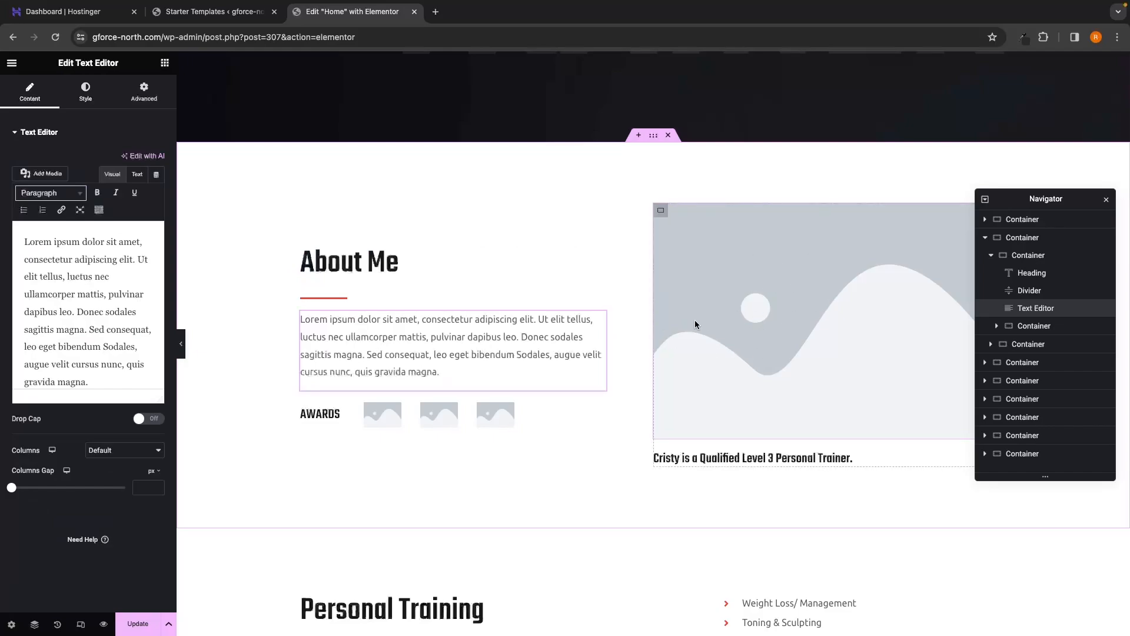
click(843, 284)
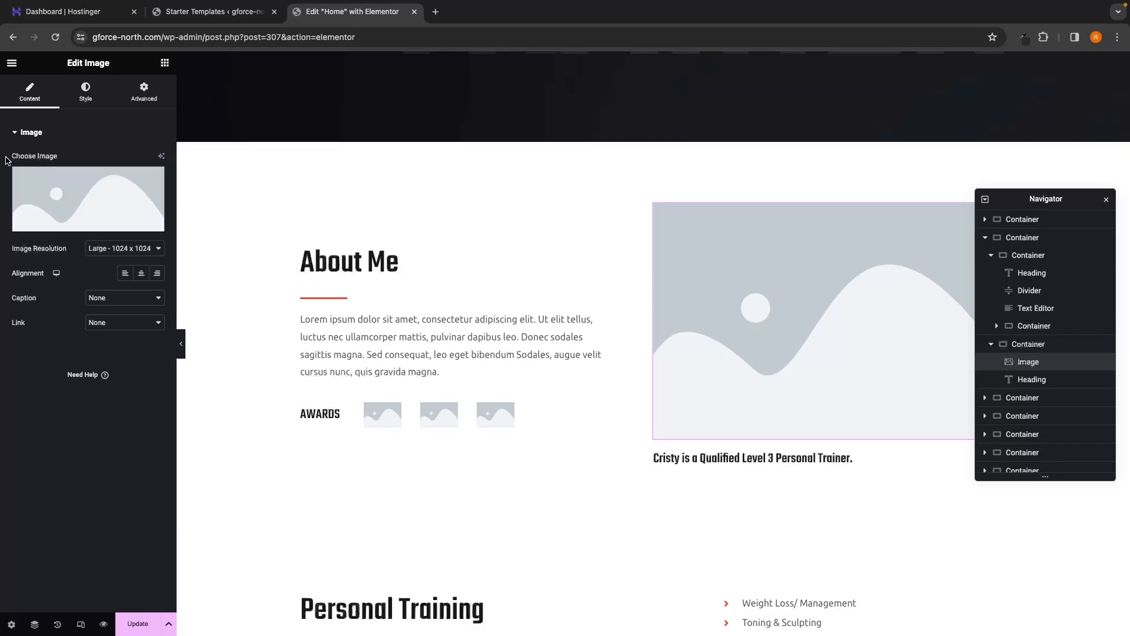
mouse_move(67, 231)
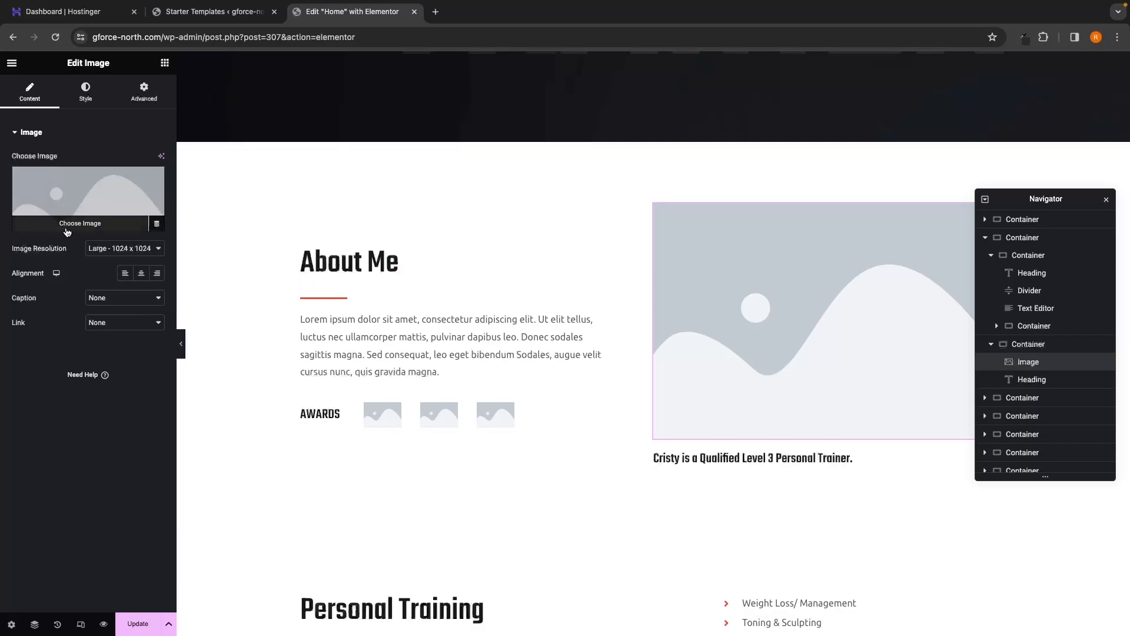
click(72, 227)
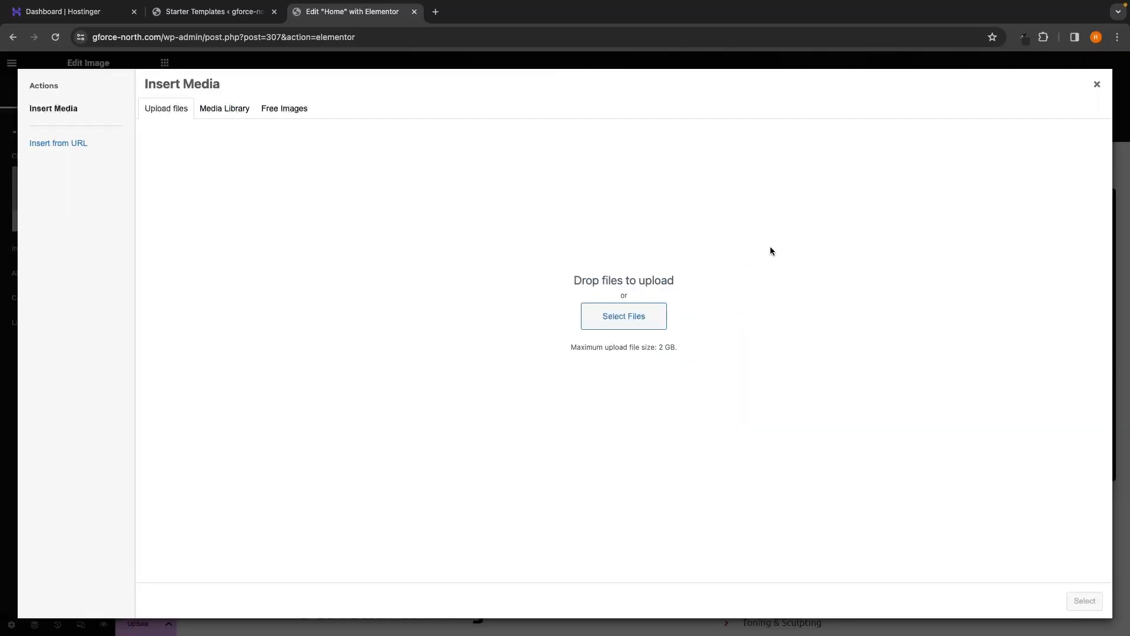
click(1096, 84)
Step: Select the Personal Training bullet list and scroll back to the top
scroll(717, 293, down, 10)
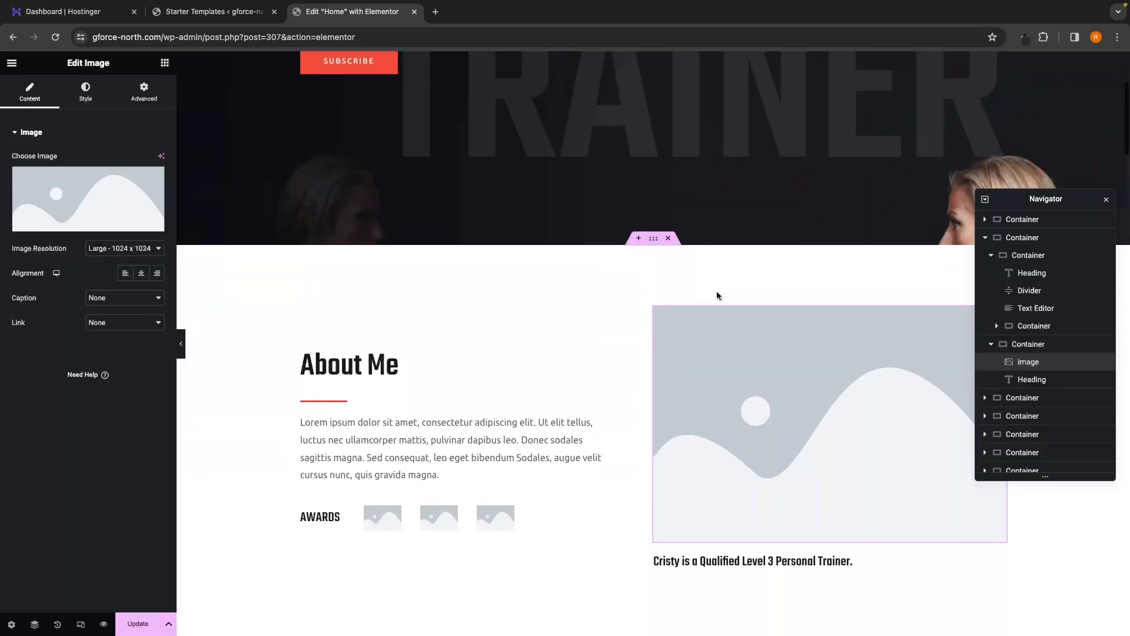
scroll(717, 295, down, 2)
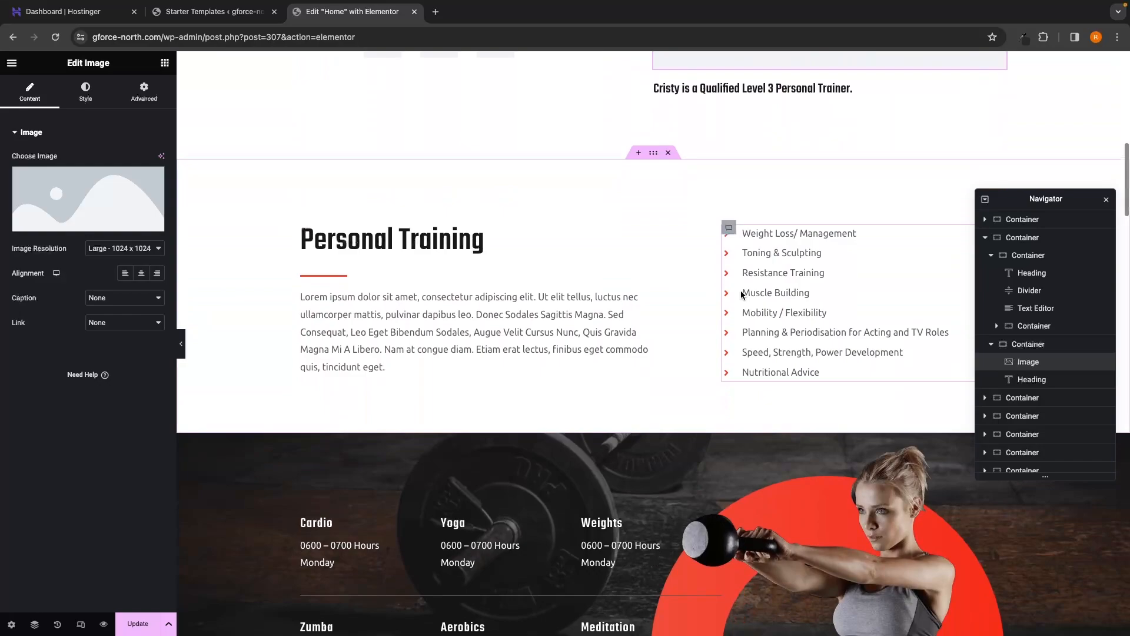
click(788, 274)
drag(836, 272, 805, 273)
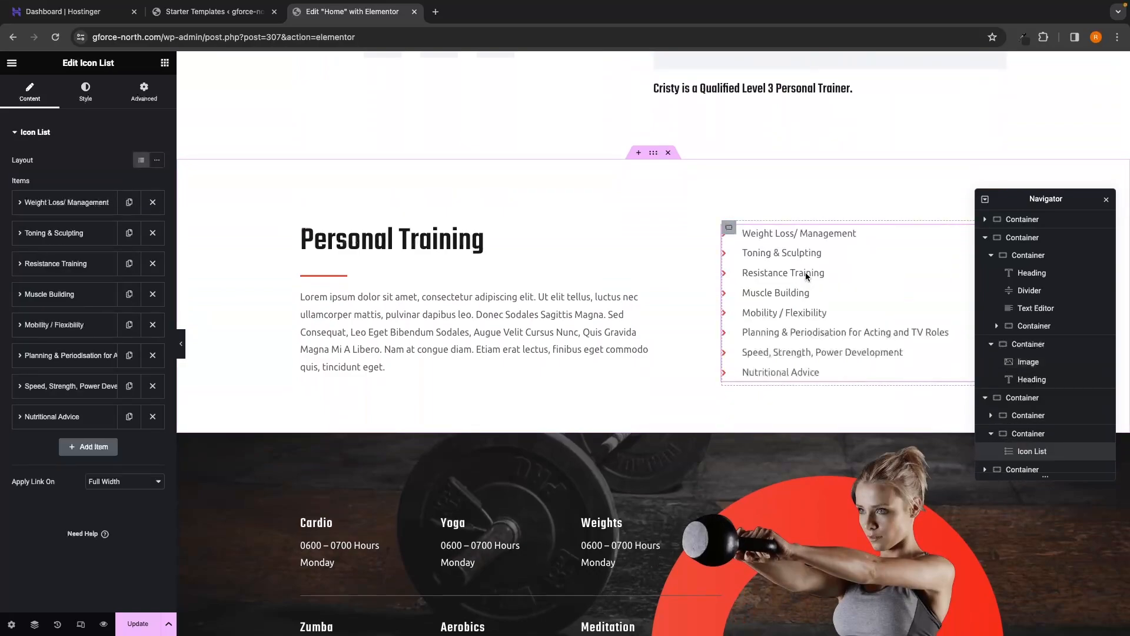
scroll(490, 219, up, 12)
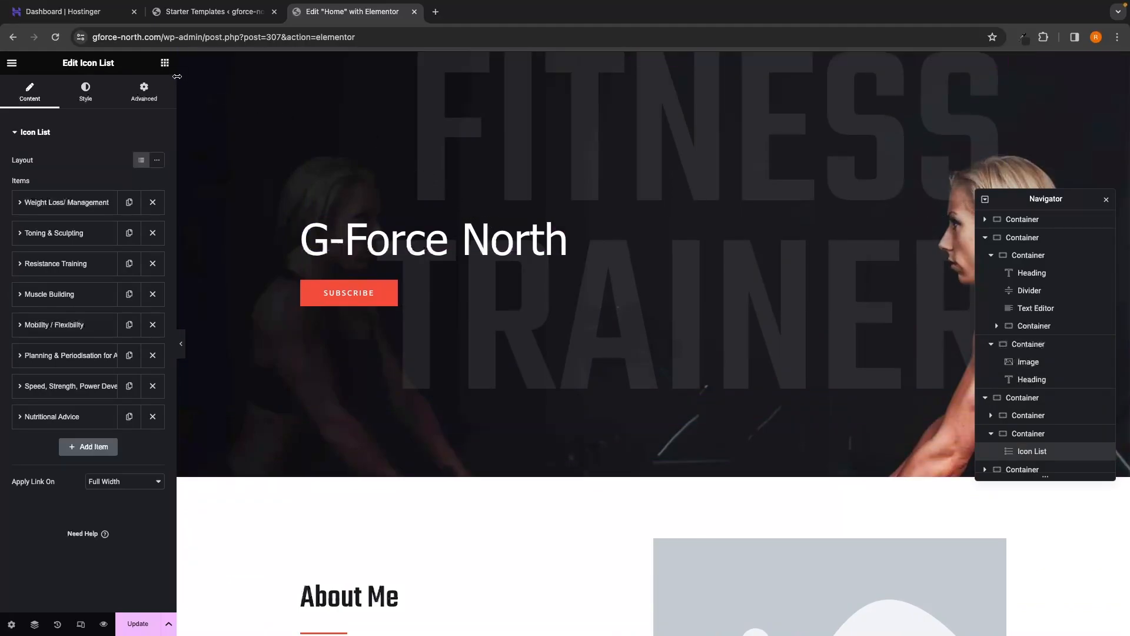
Step: Add a Video widget above the G-Force North heading and select its link
click(165, 63)
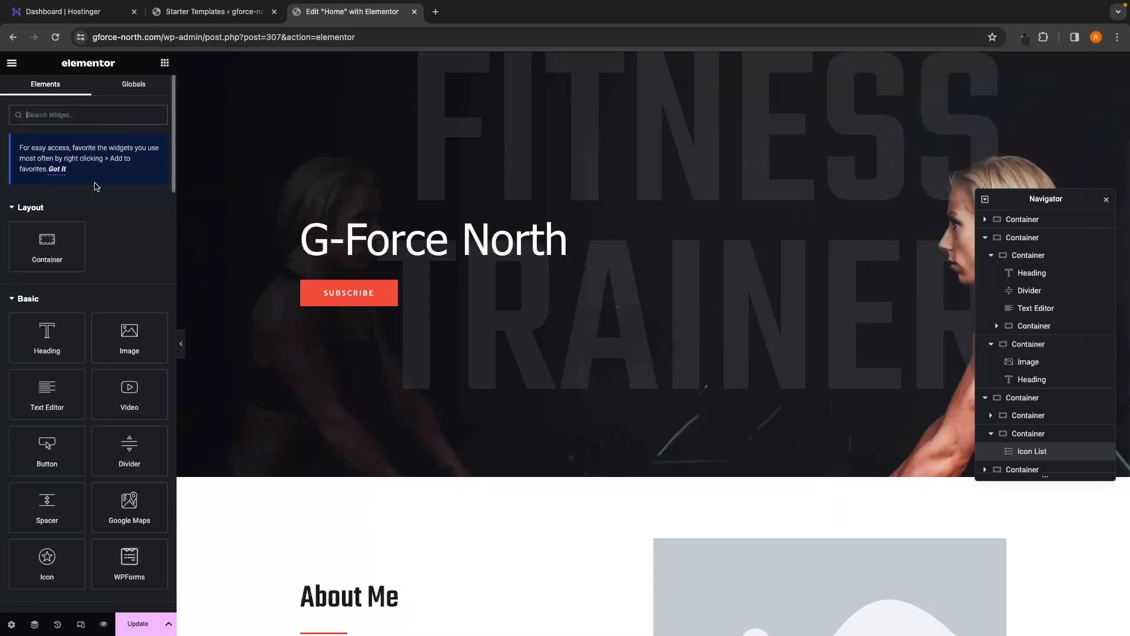
scroll(129, 294, down, 3)
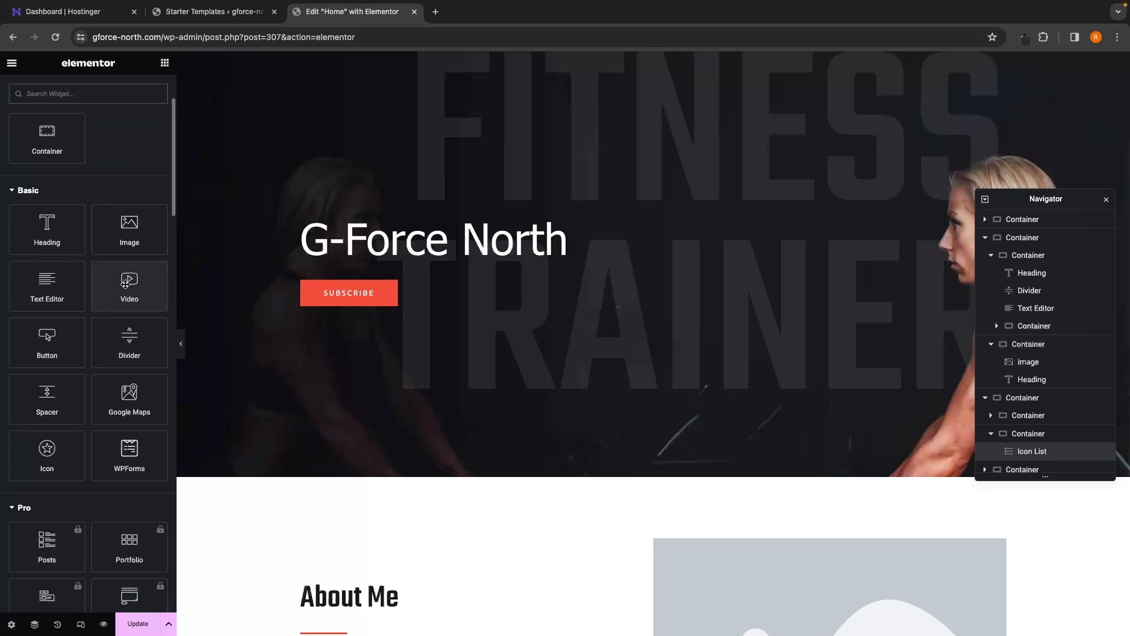
drag(125, 284, 419, 219)
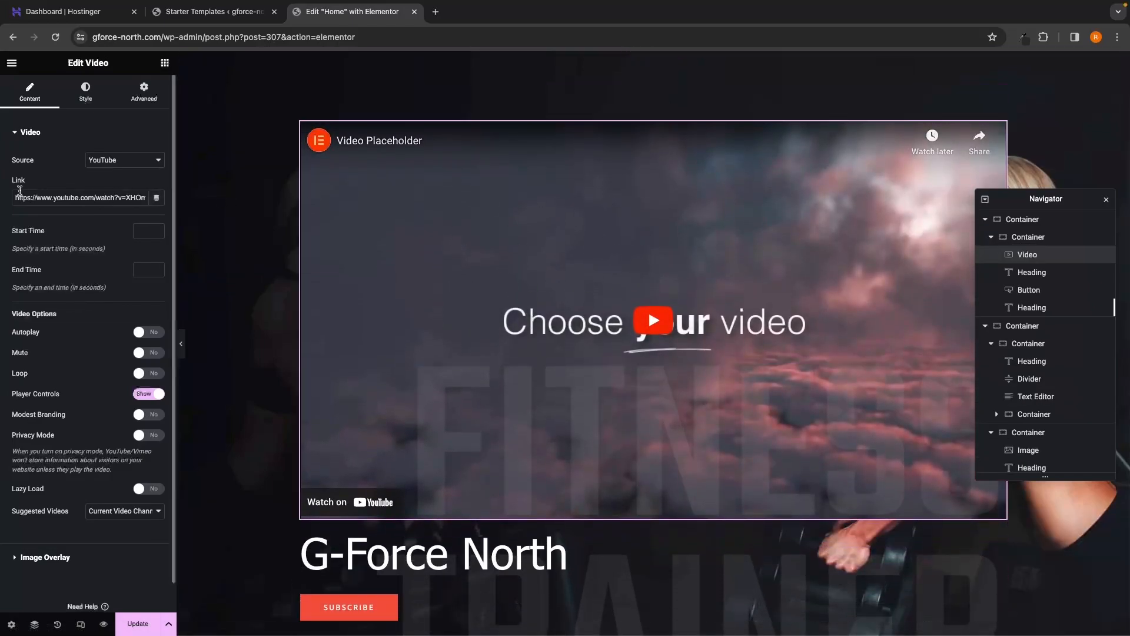
drag(16, 198, 163, 202)
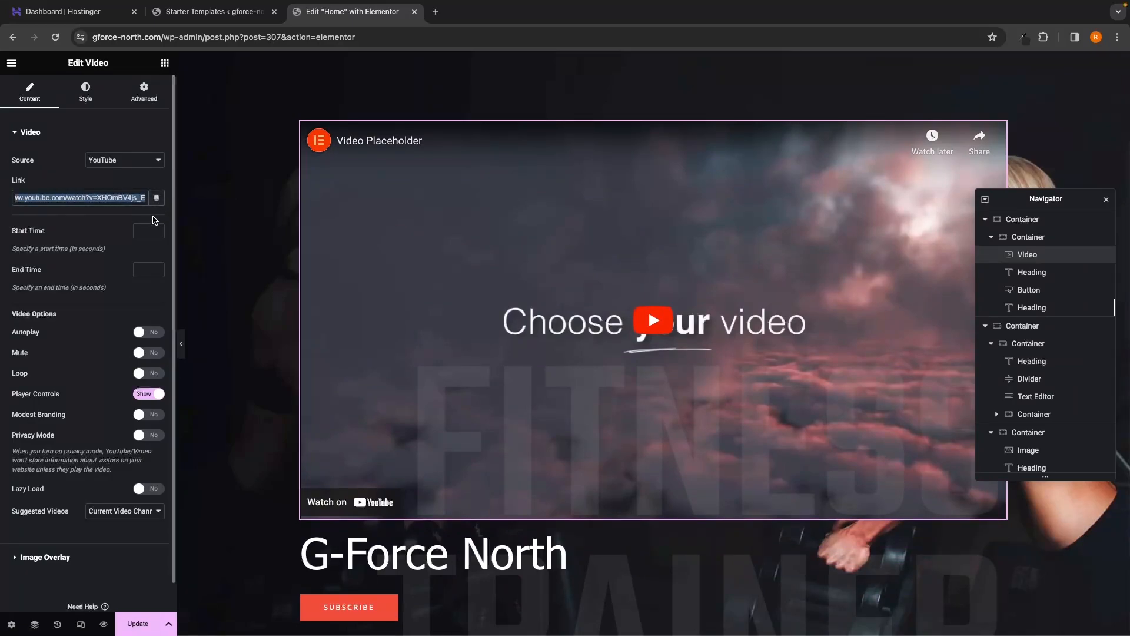
scroll(154, 220, down, 1)
scroll(429, 430, down, 2)
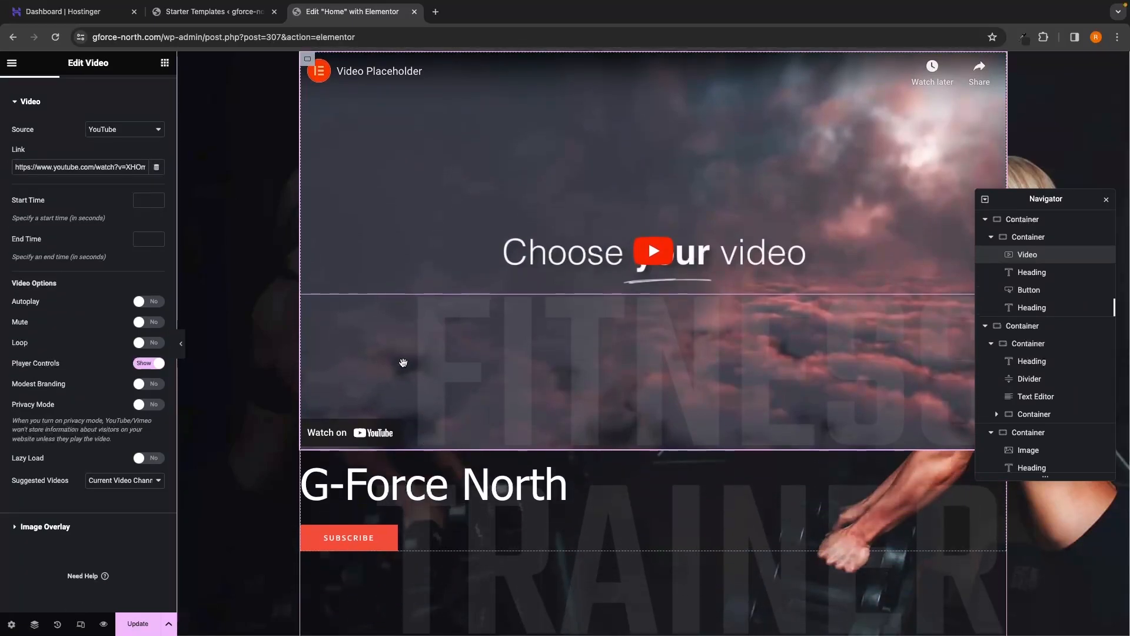
scroll(403, 362, up, 3)
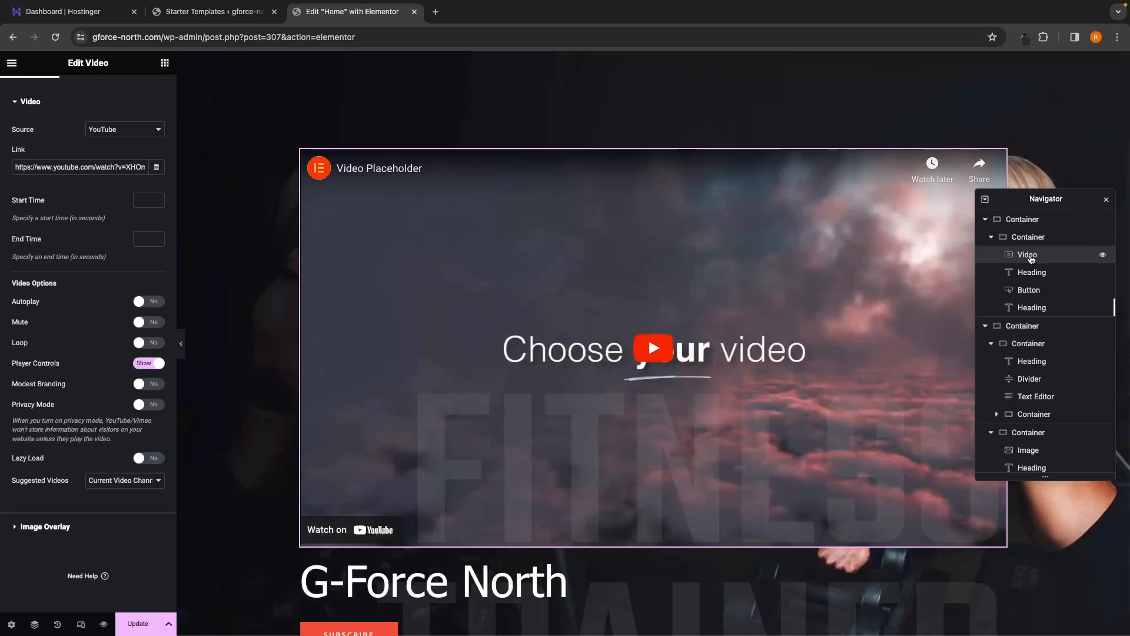
Step: Delete the Video widget via the Navigator and Update the home page
right_click(1031, 259)
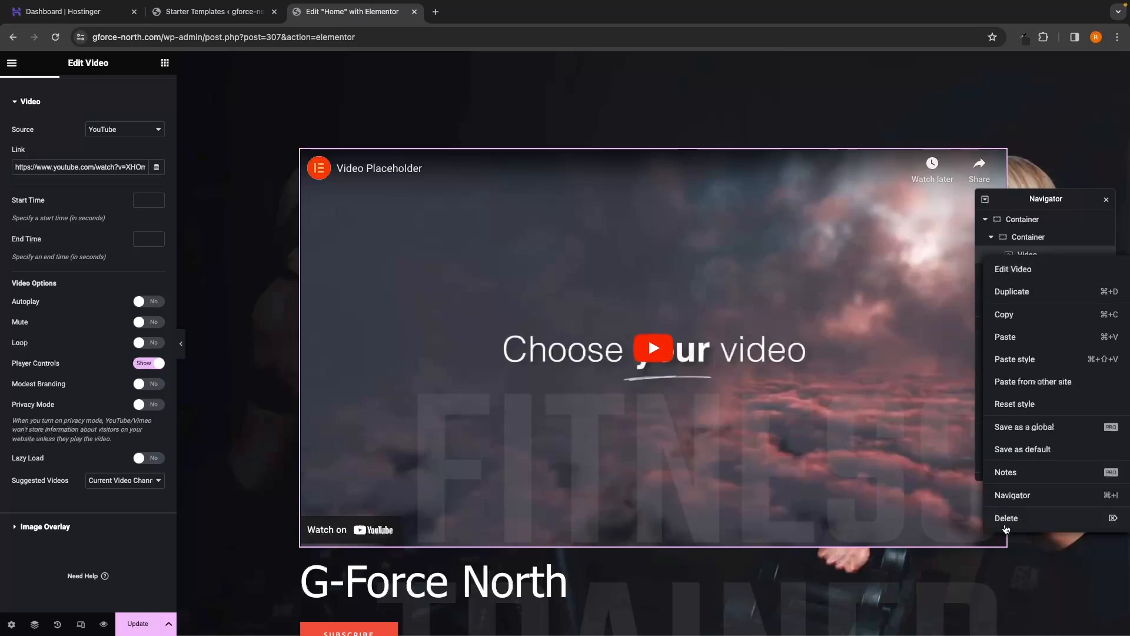
click(1007, 519)
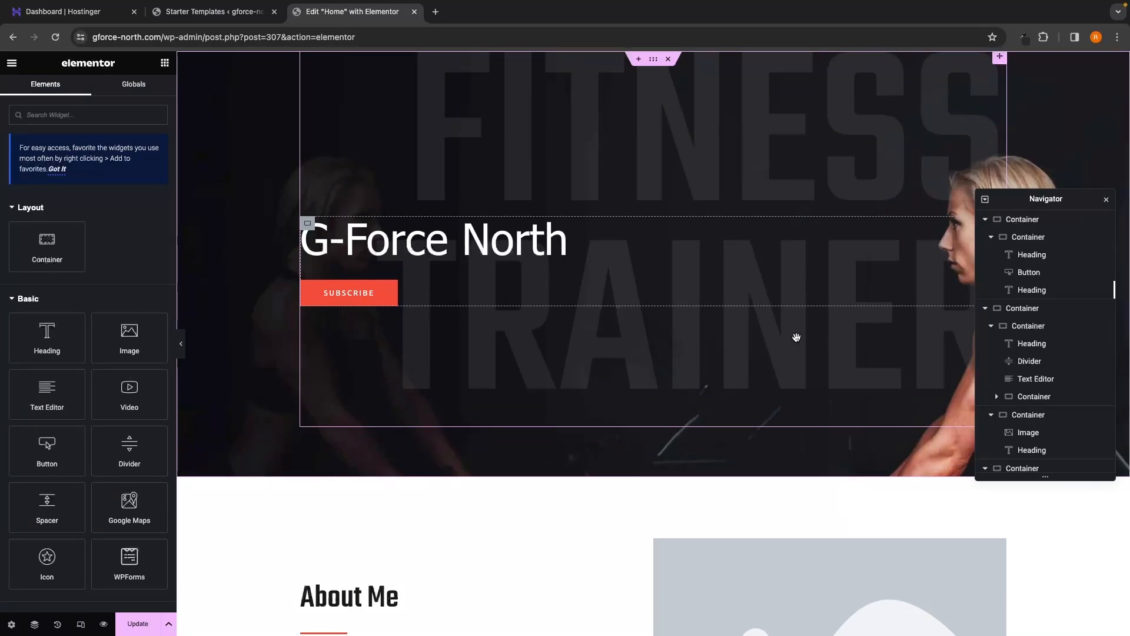
click(139, 626)
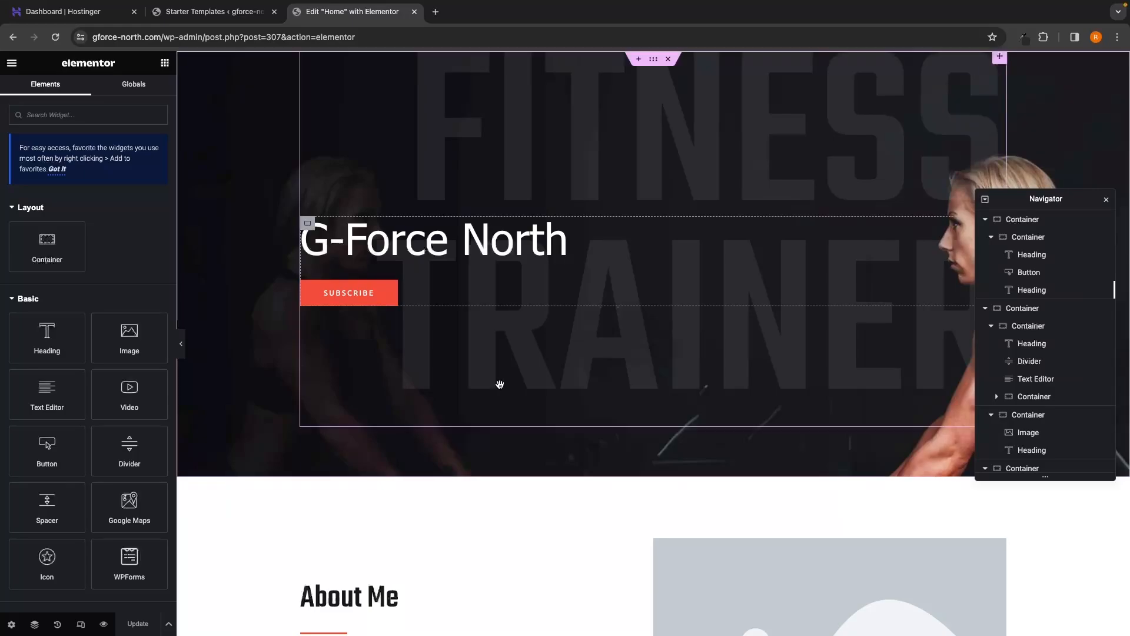
scroll(632, 259, down, 20)
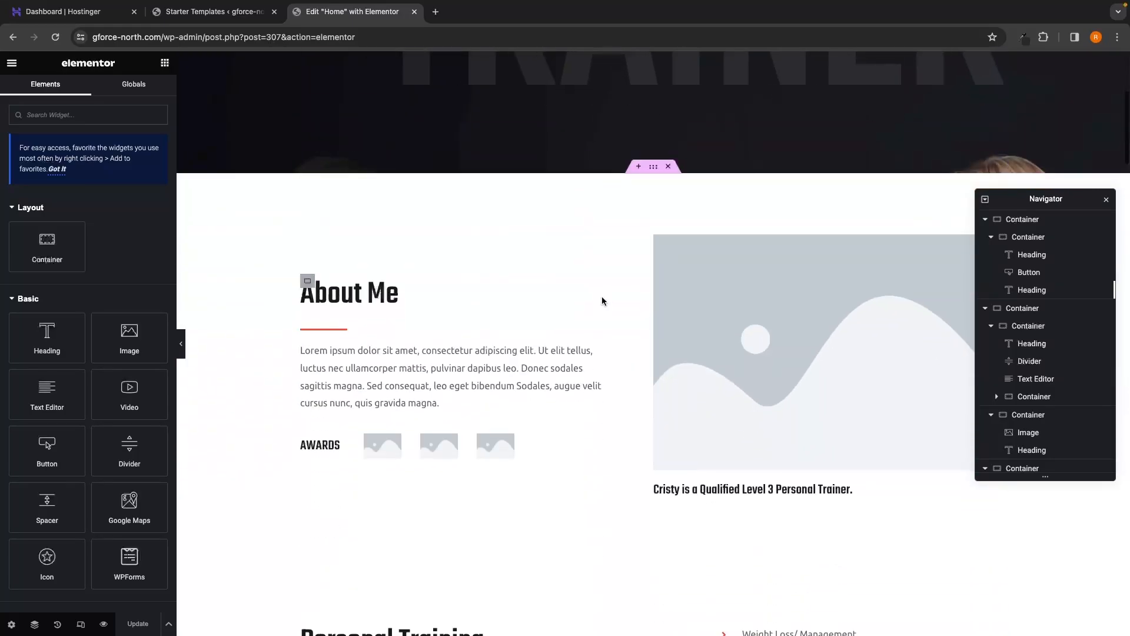
scroll(601, 300, up, 20)
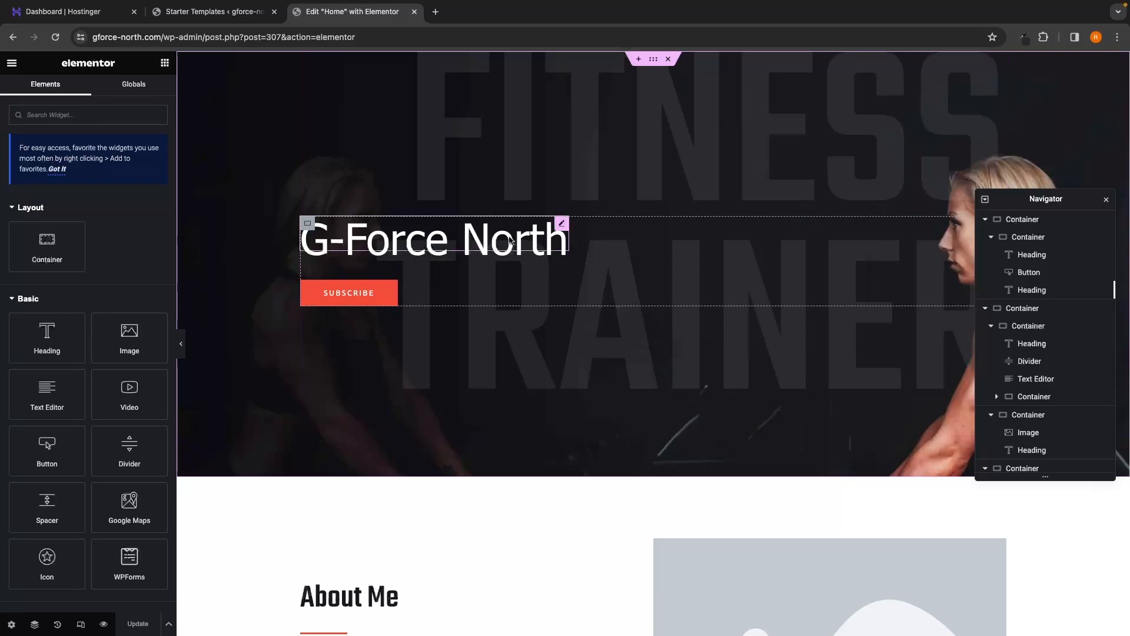
Step: Preview the saved G-Force North home page, close the Elementor tab, and go to Customize
click(104, 625)
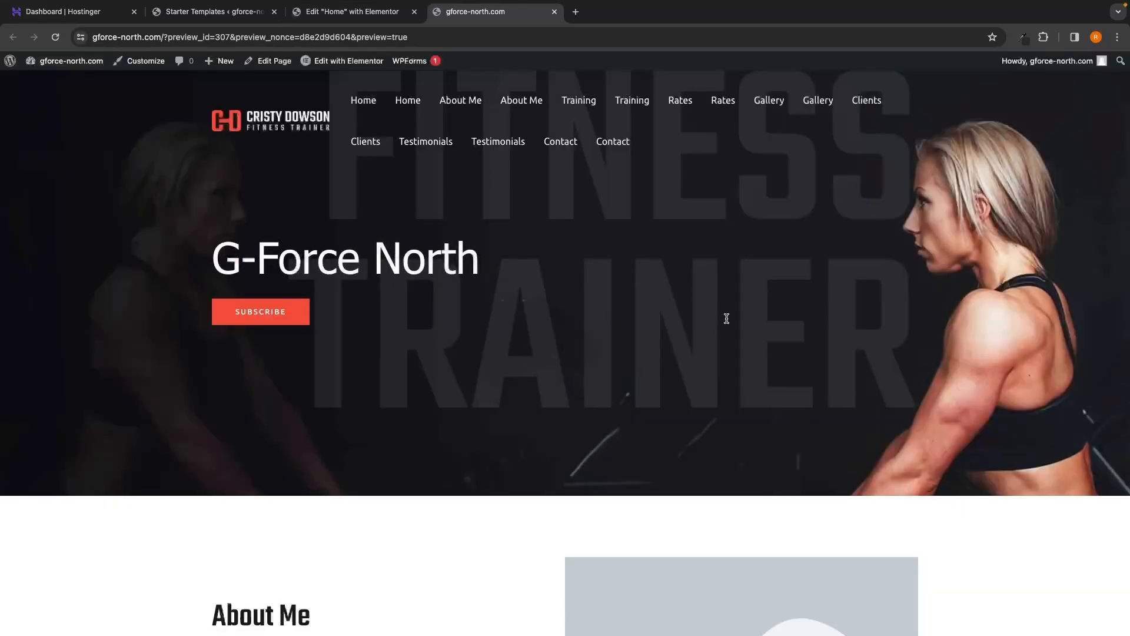
scroll(625, 323, down, 10)
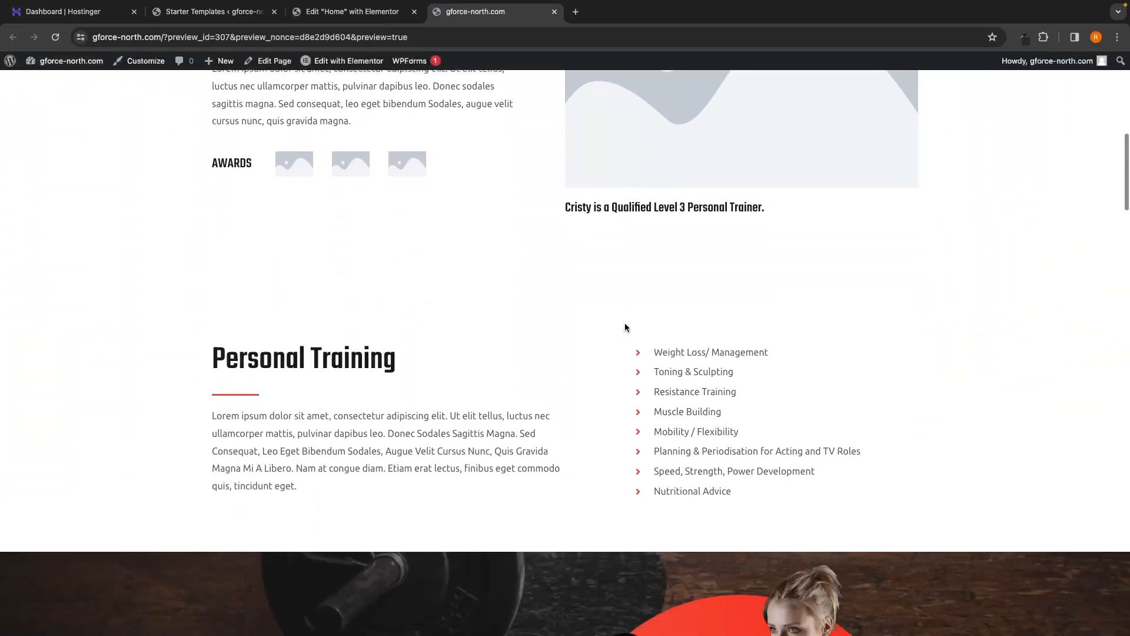
scroll(625, 323, up, 9)
scroll(627, 327, up, 1)
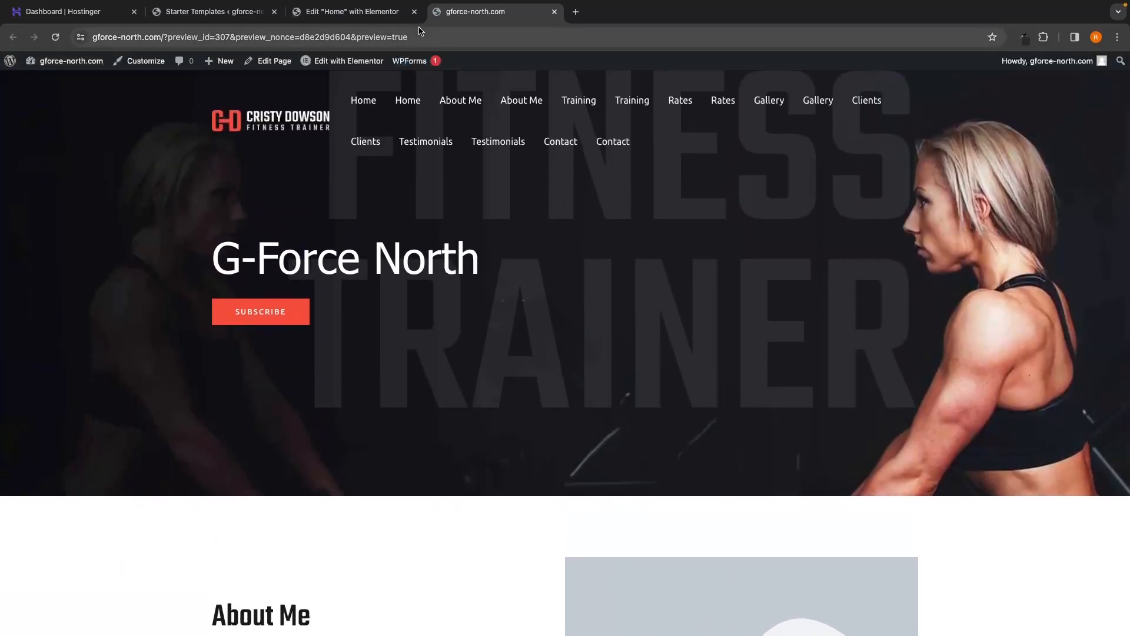
click(415, 12)
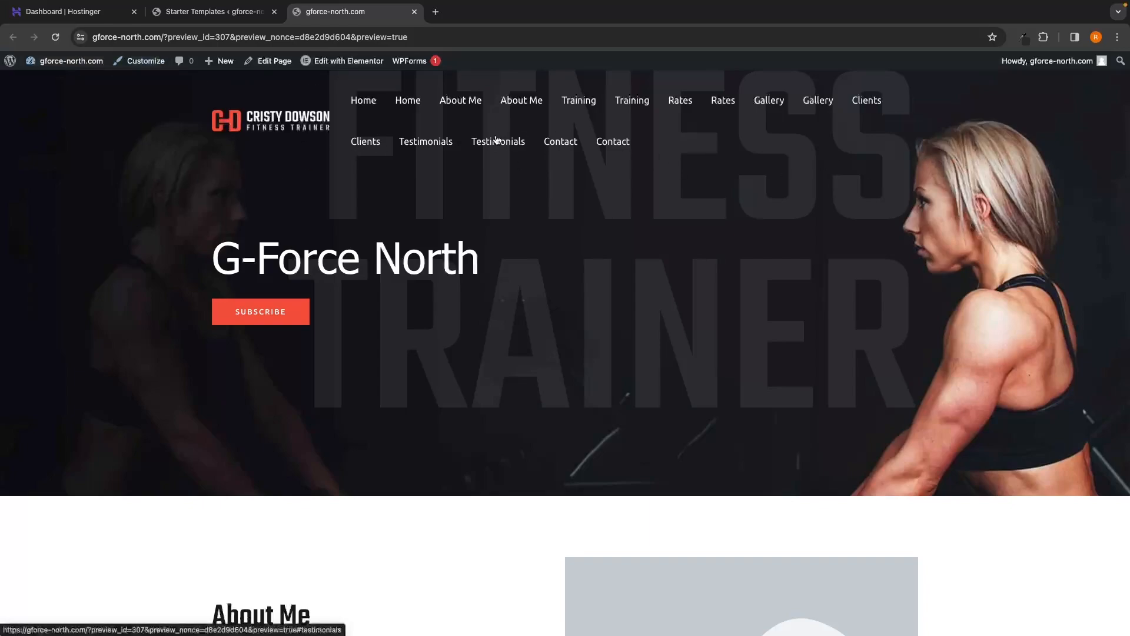
mouse_move(348, 63)
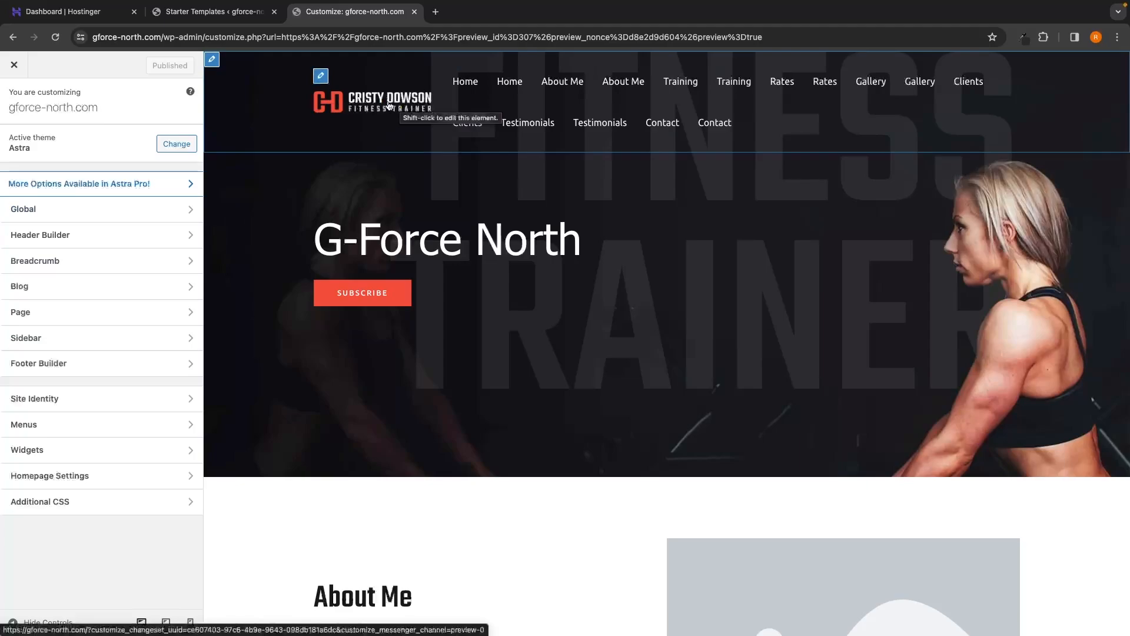
Step: Open the Top Navigation menu for editing from the header's Primary Menu settings
click(319, 79)
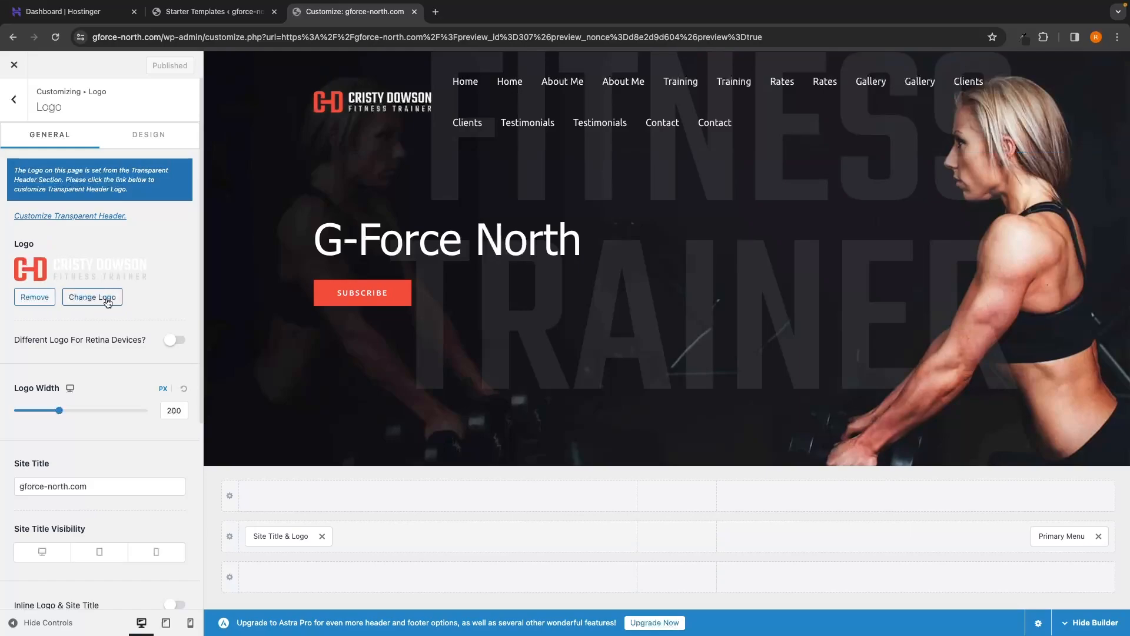
click(16, 101)
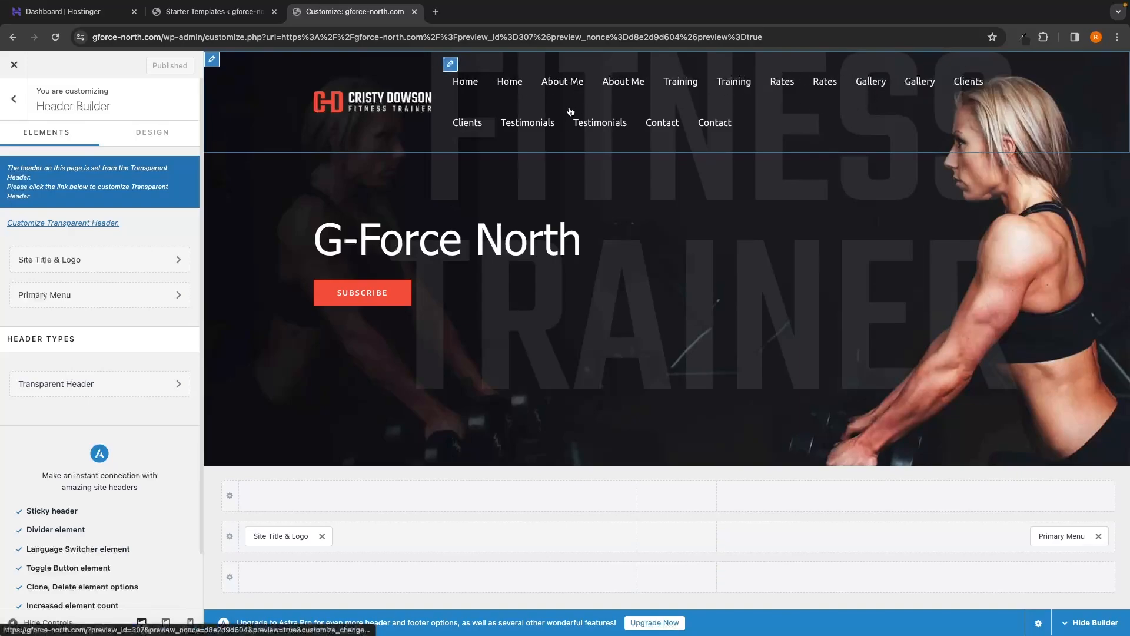
click(451, 65)
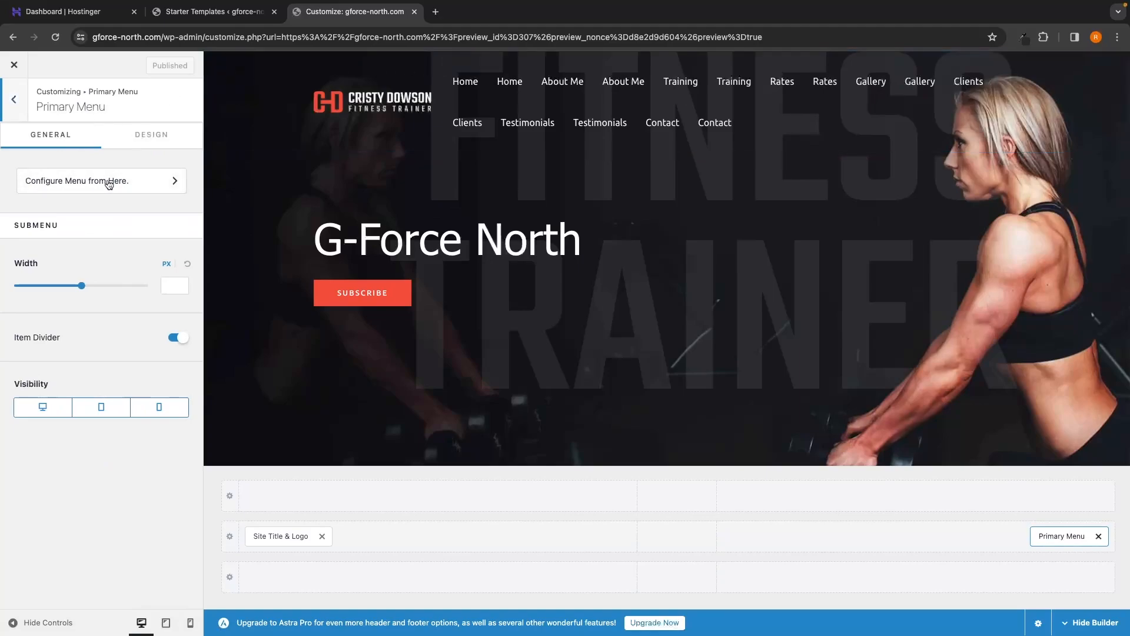
click(70, 190)
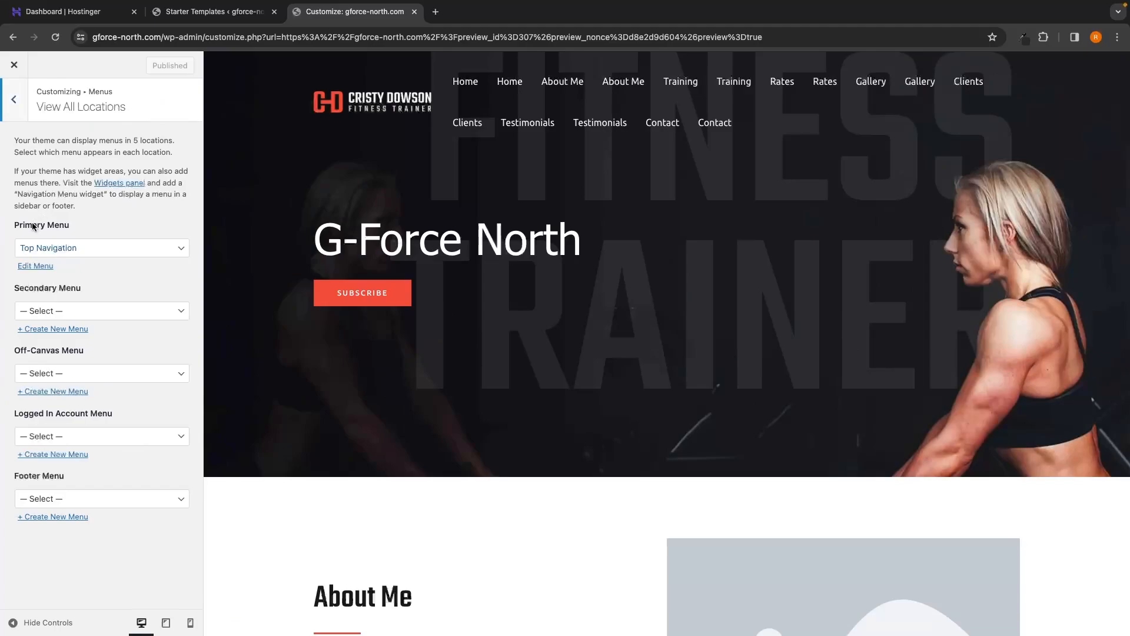
drag(13, 227, 72, 229)
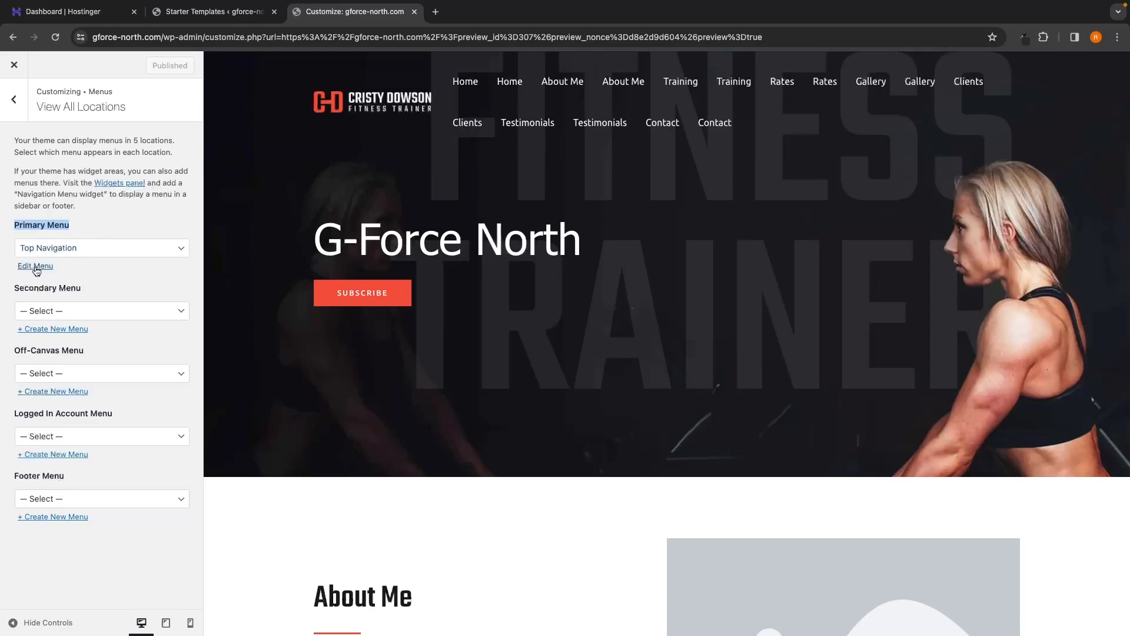
click(33, 267)
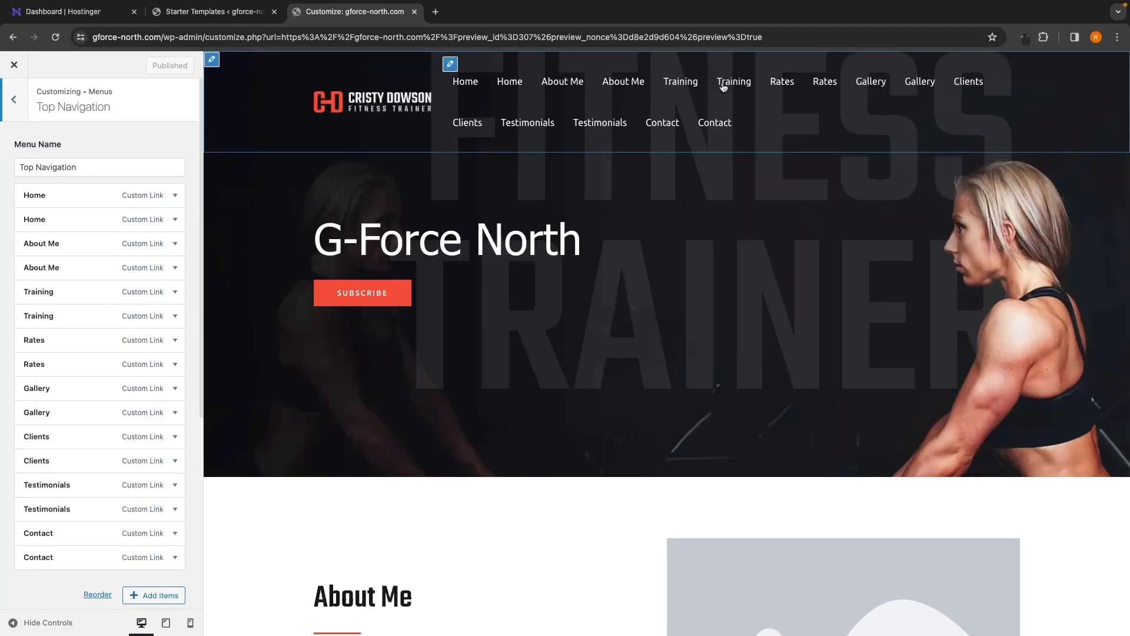
Step: Remove the duplicate Home, About Me and Training items from the menu
click(70, 200)
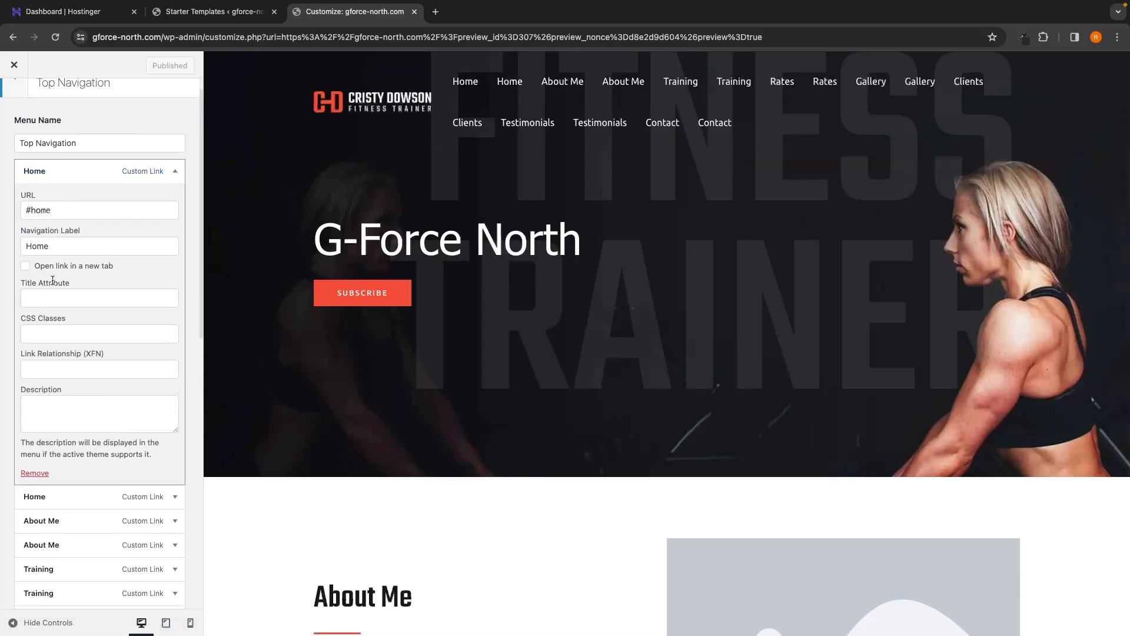
click(35, 474)
click(88, 217)
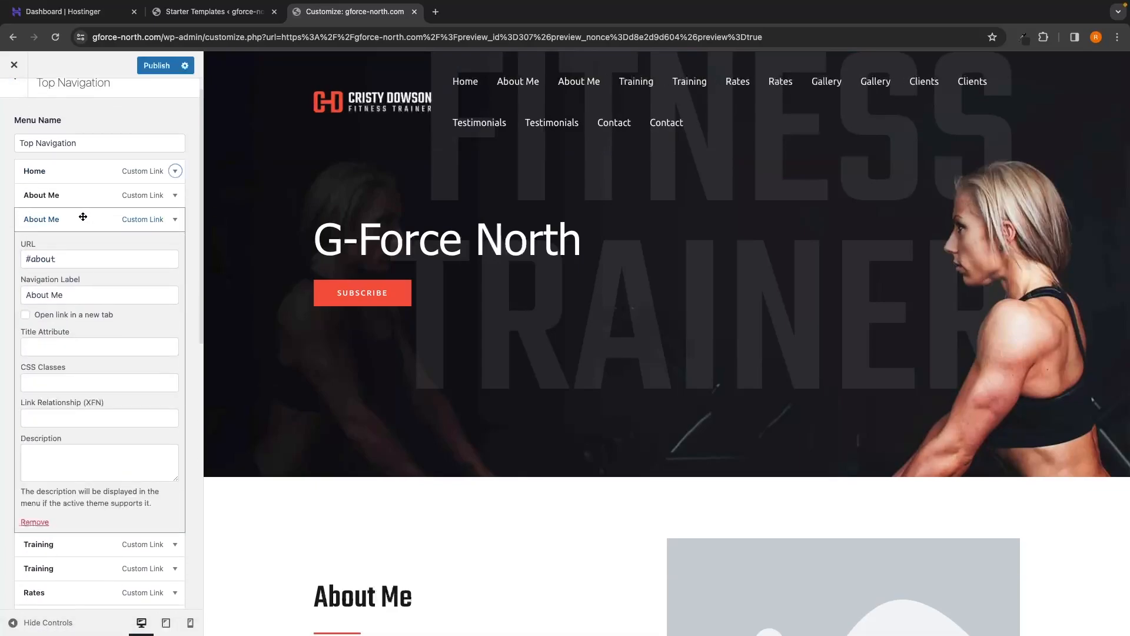
click(35, 521)
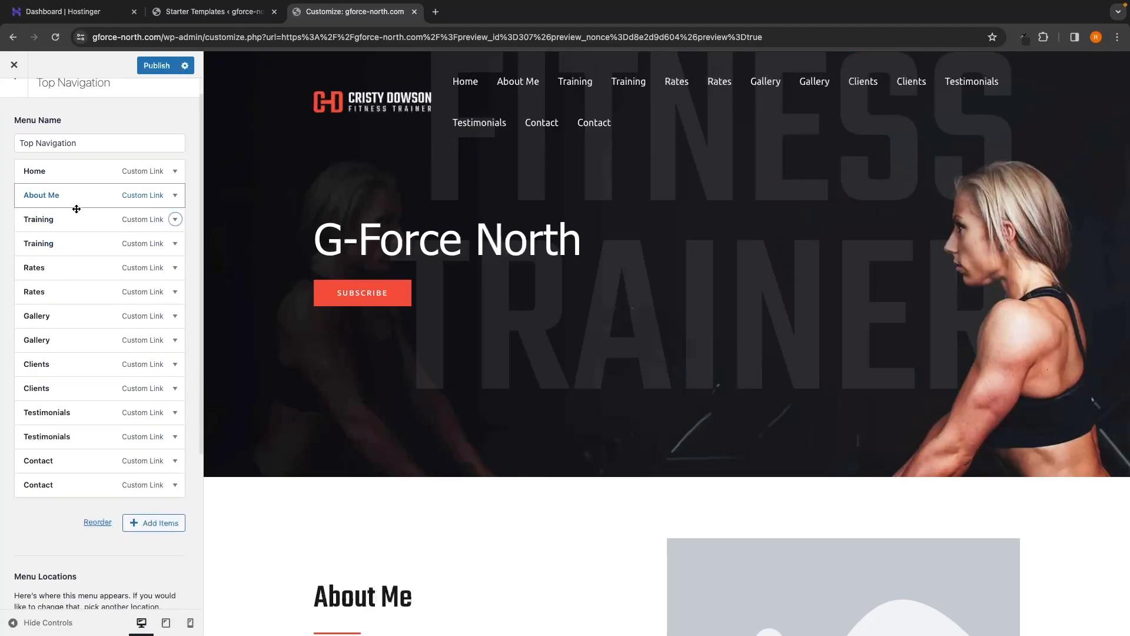
click(55, 252)
click(36, 547)
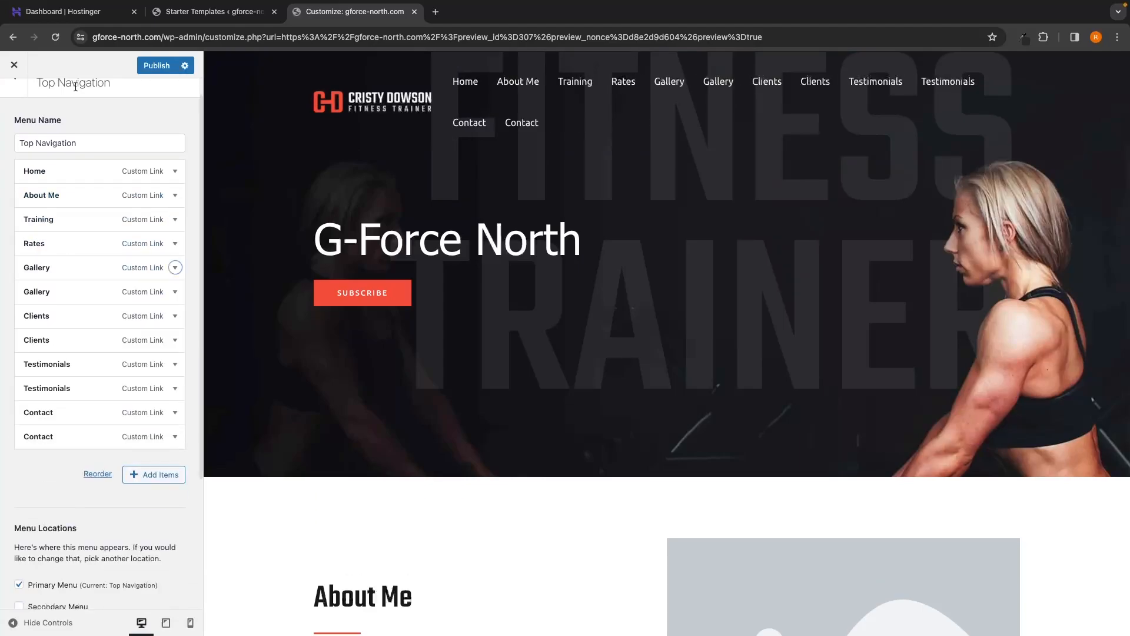
Step: Publish the menu changes and return to the Customizer's main Astra options
click(14, 65)
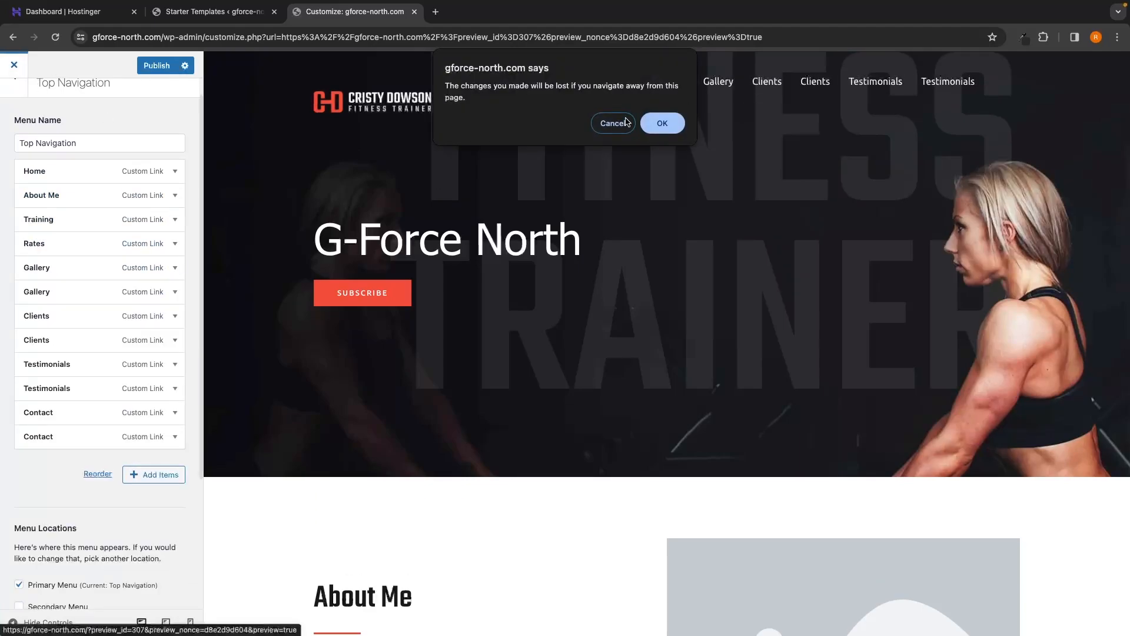
click(608, 192)
click(148, 67)
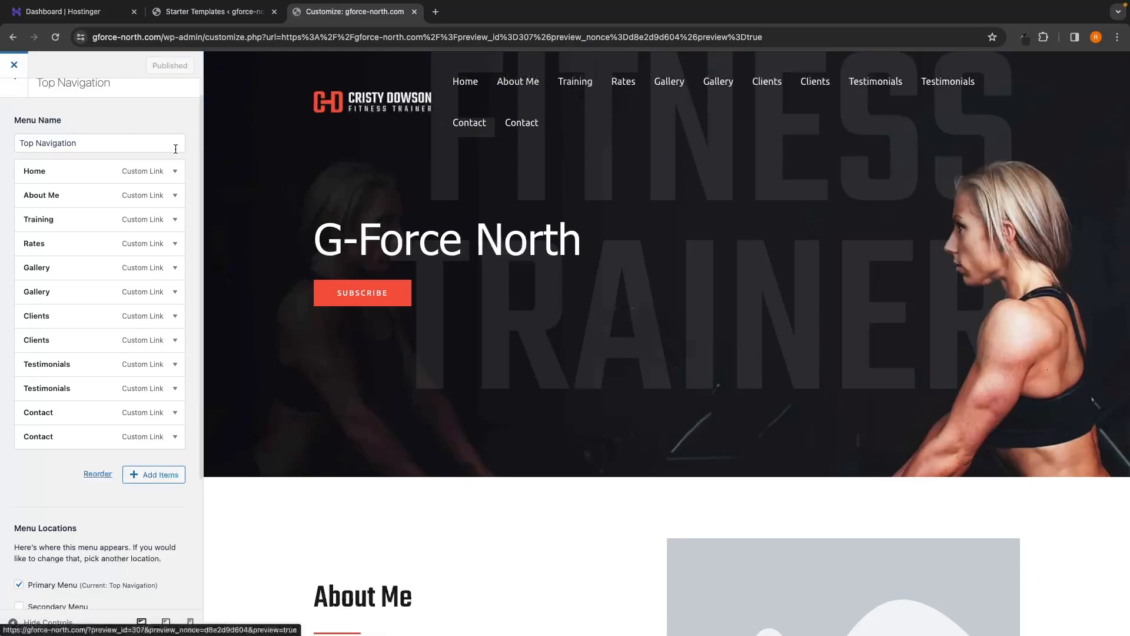
click(14, 65)
scroll(532, 310, down, 2)
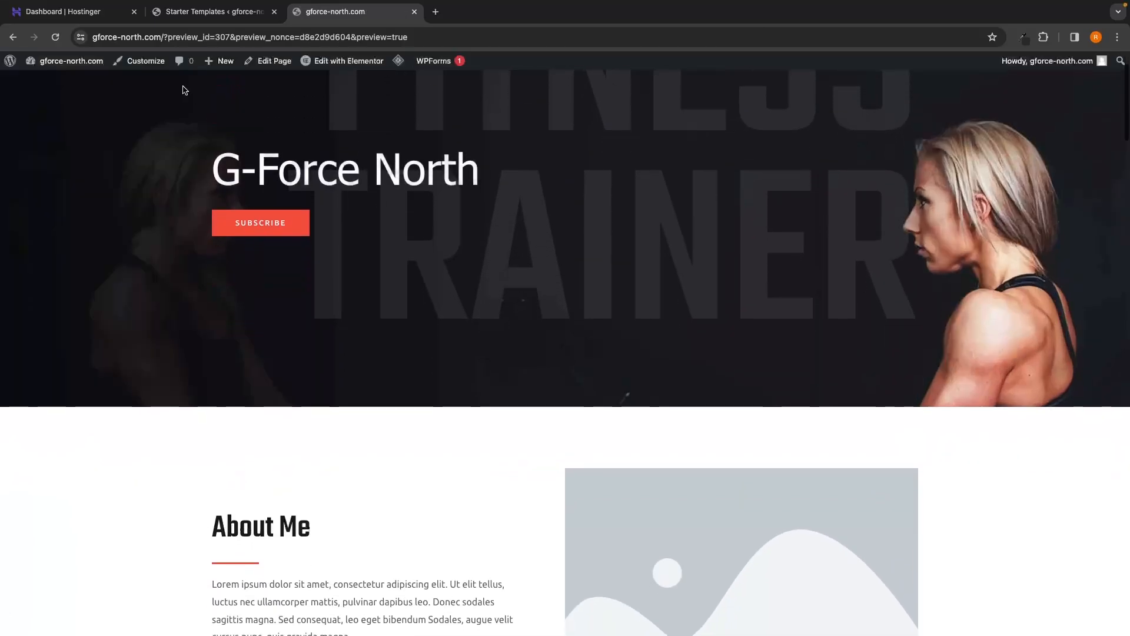
click(145, 67)
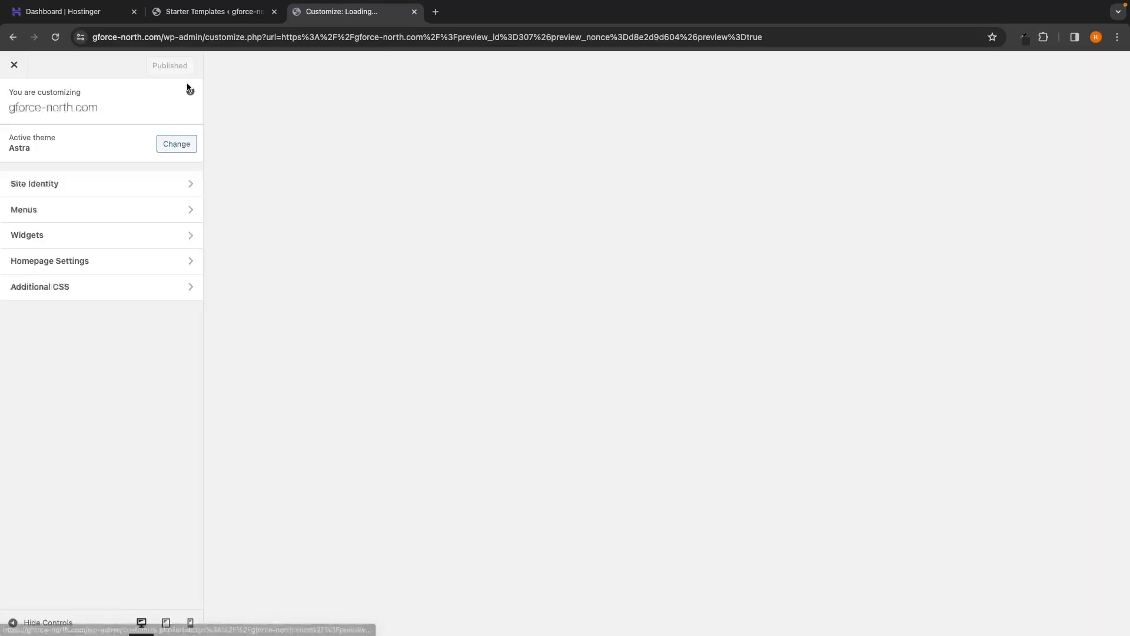
scroll(543, 316, down, 20)
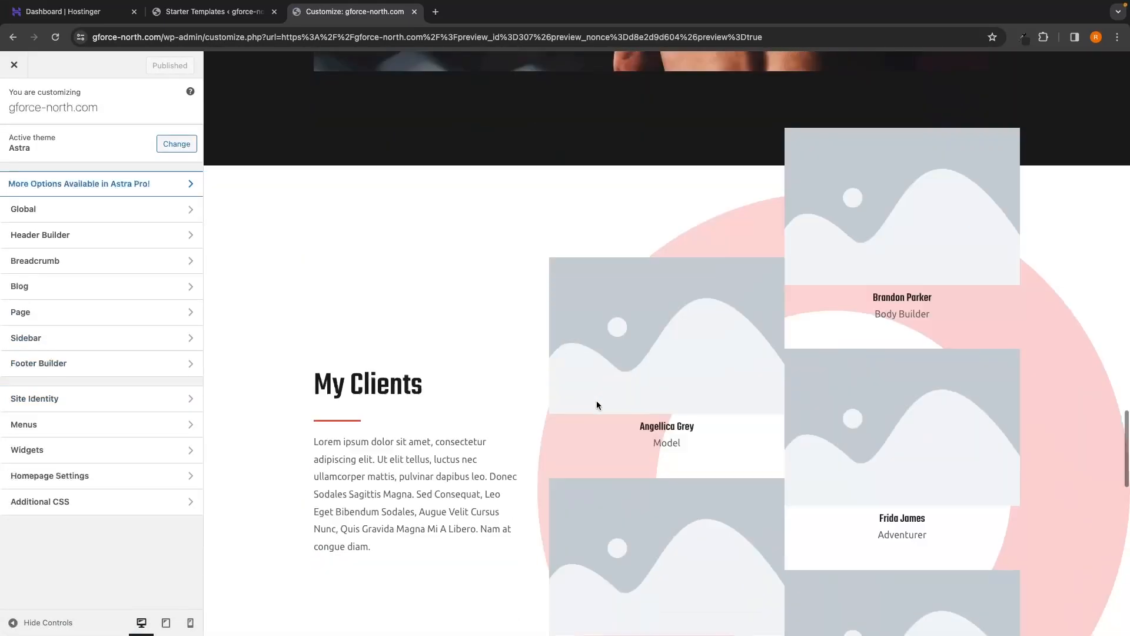
scroll(599, 405, up, 1)
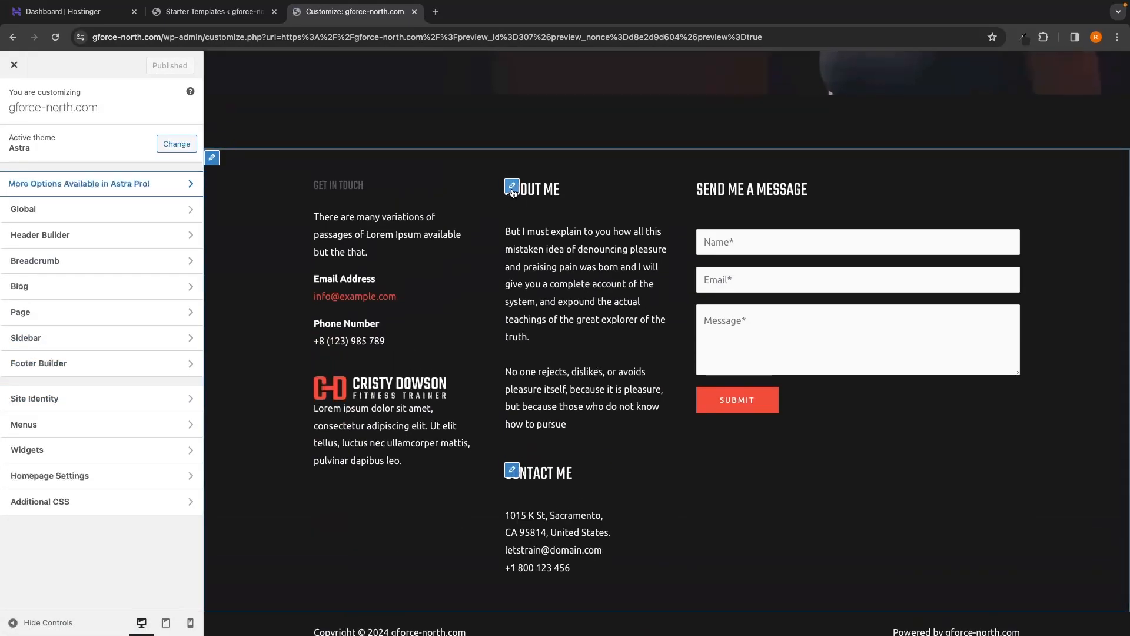
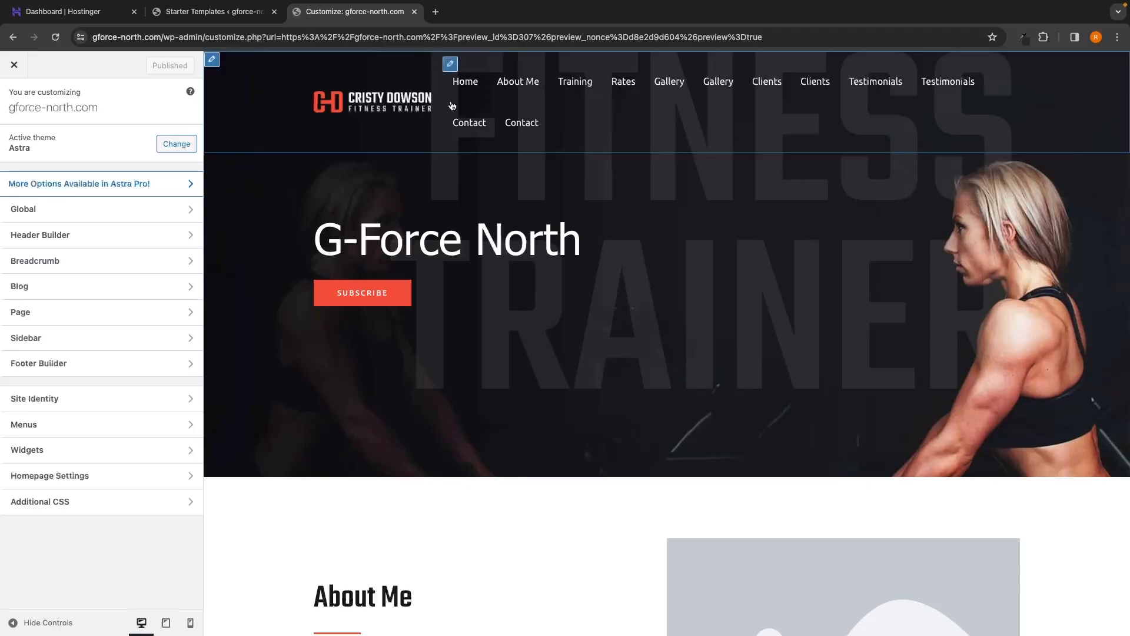
Step: Open a new blank browser tab beside the WordPress Customizer tab
click(436, 12)
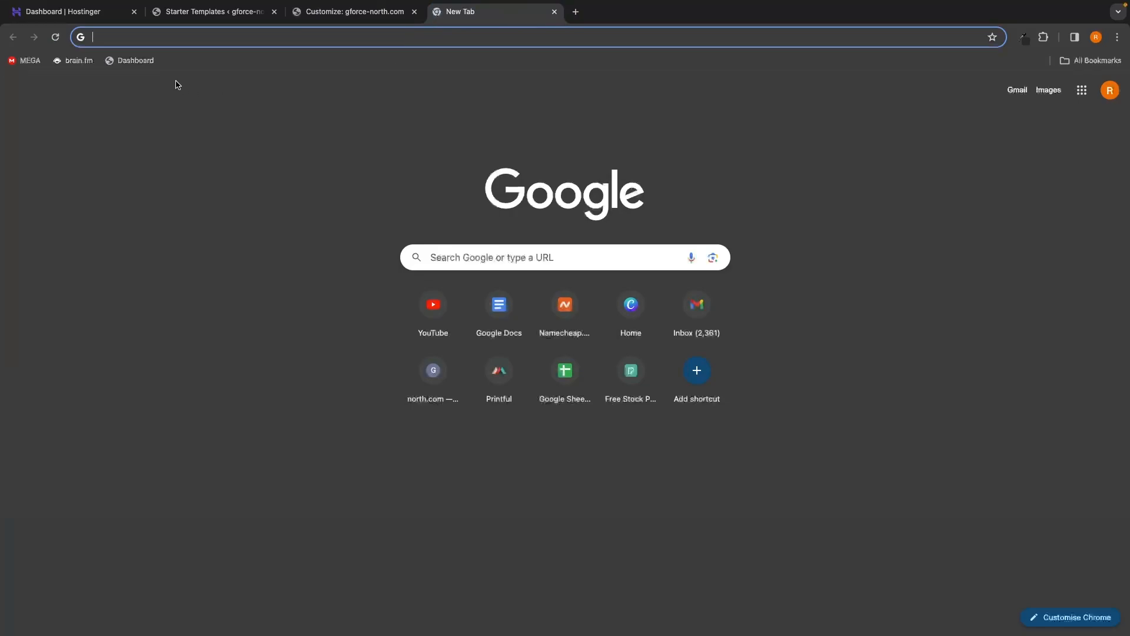
Step: Go to the Amelia pricing plans and start checkout for the Starter plan (£58.80 incl. VAT)
click(134, 61)
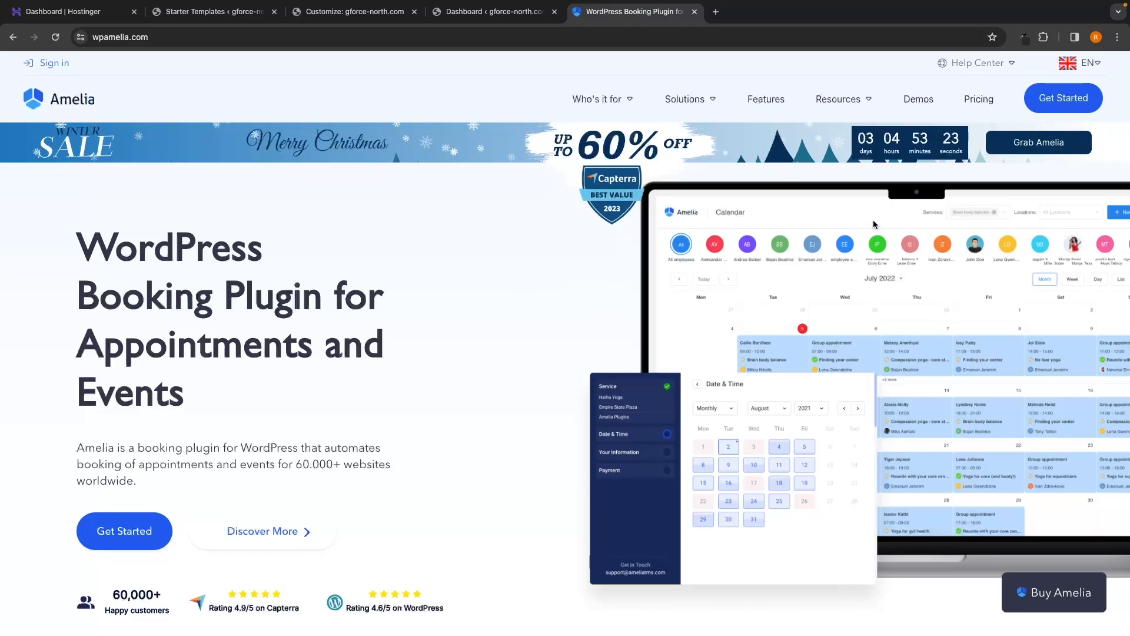
click(1064, 106)
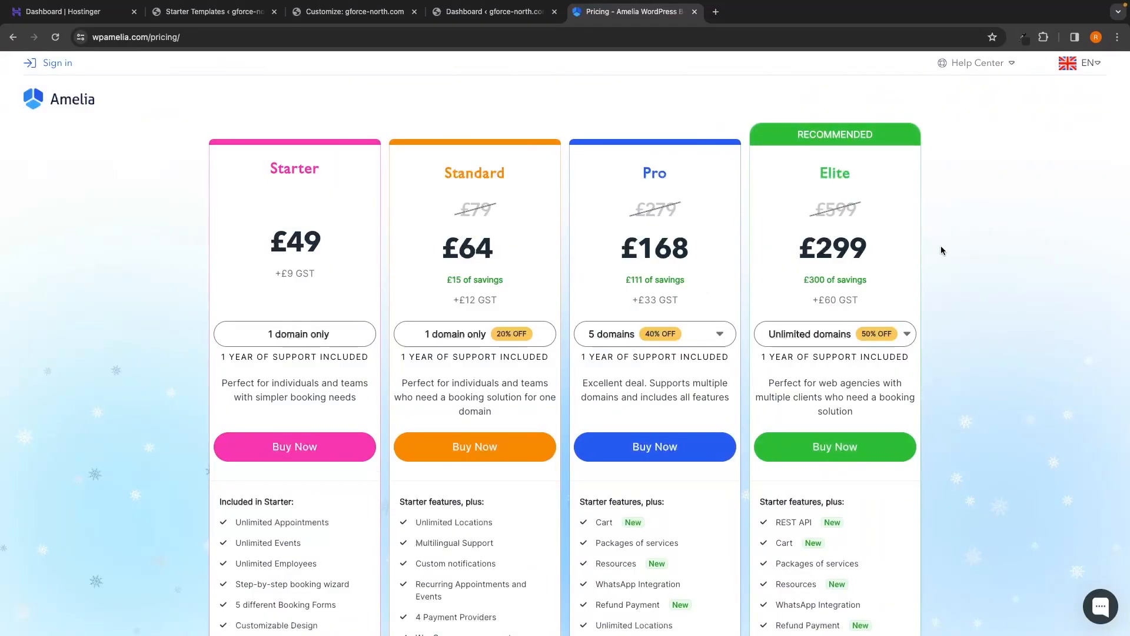
scroll(941, 251, down, 1)
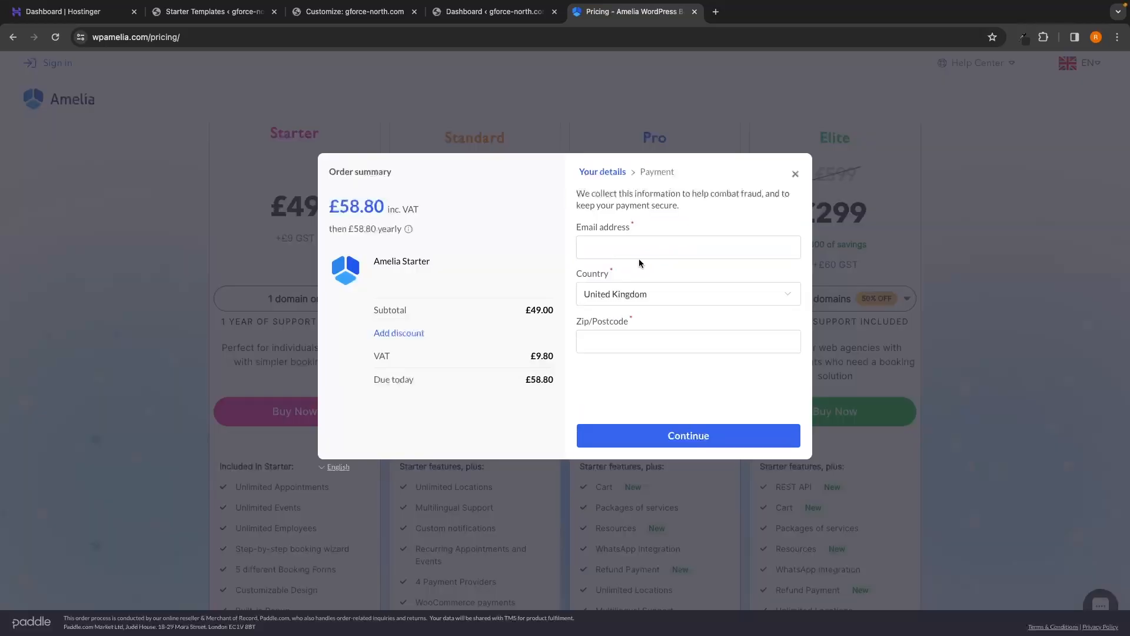
Step: Paste the buyer's e-mail, enter the postcode, and submit the Amelia Starter subscription payment
click(626, 248)
key(super+v)
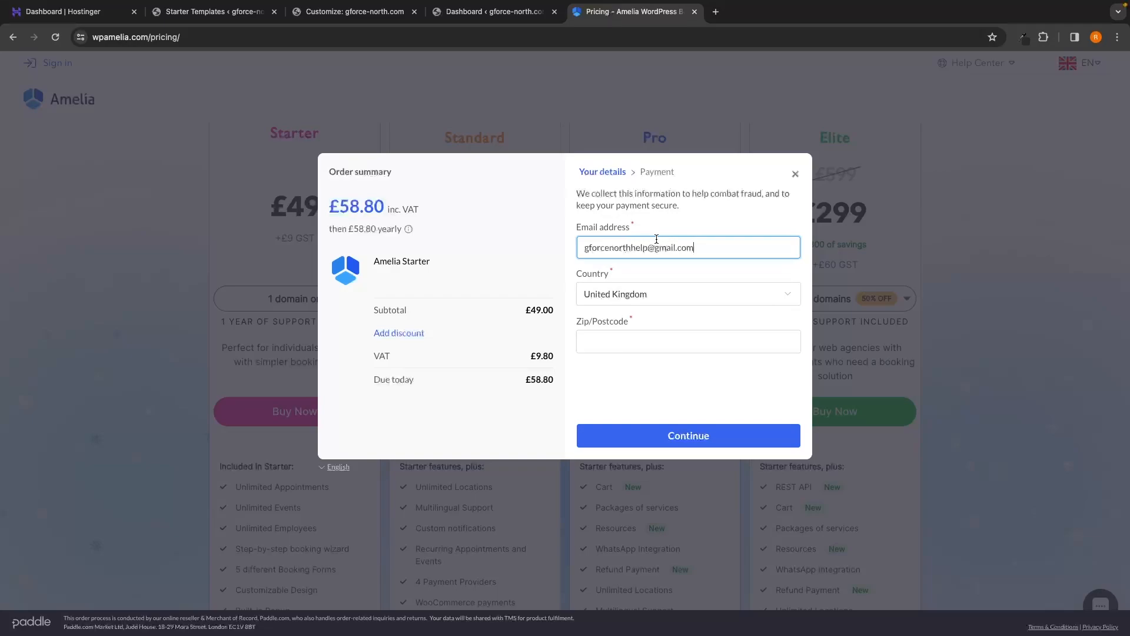
click(616, 331)
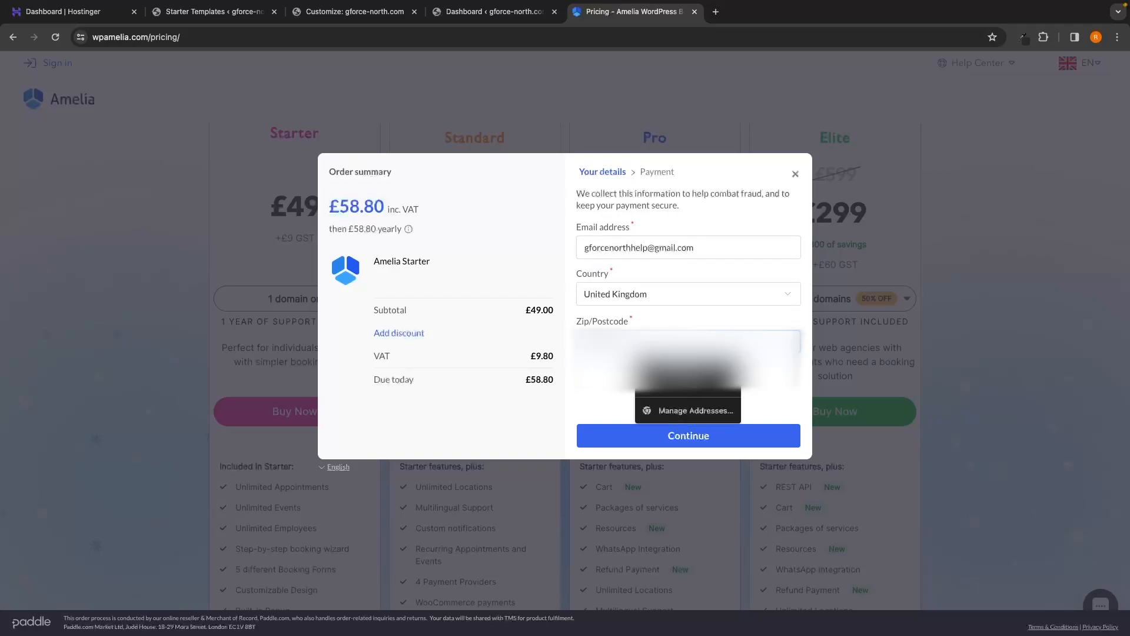
click(593, 416)
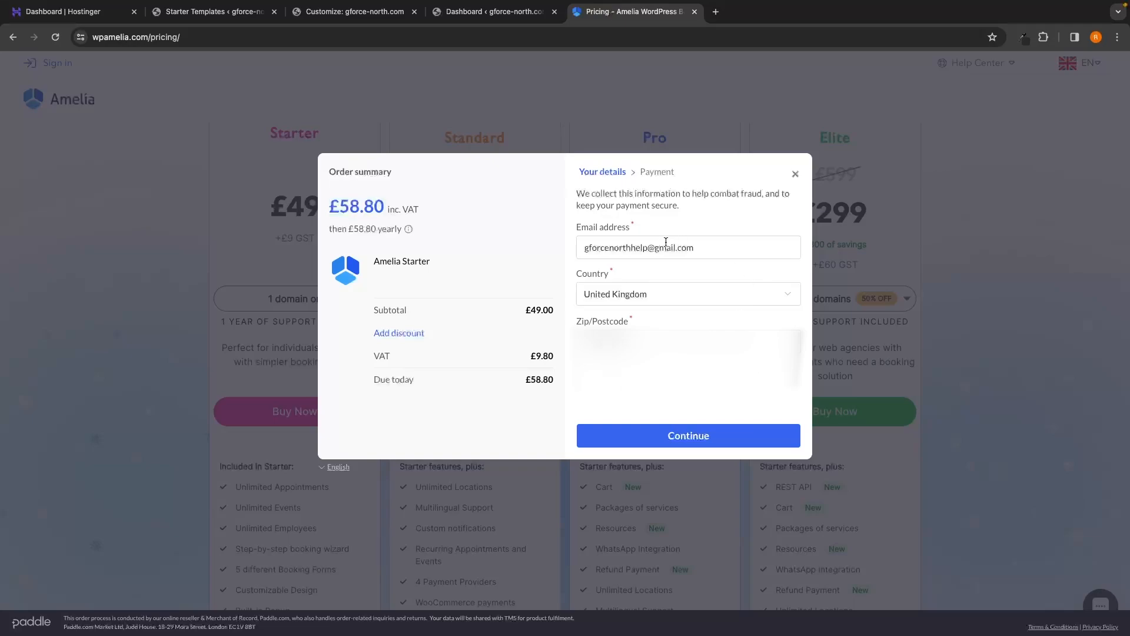
click(680, 438)
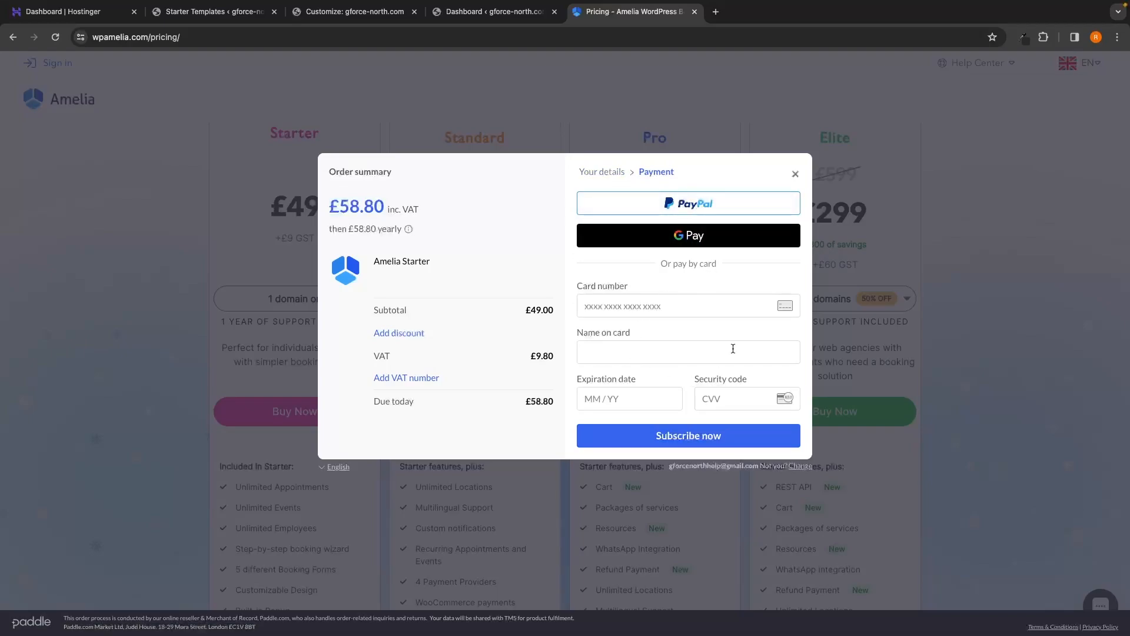
click(682, 436)
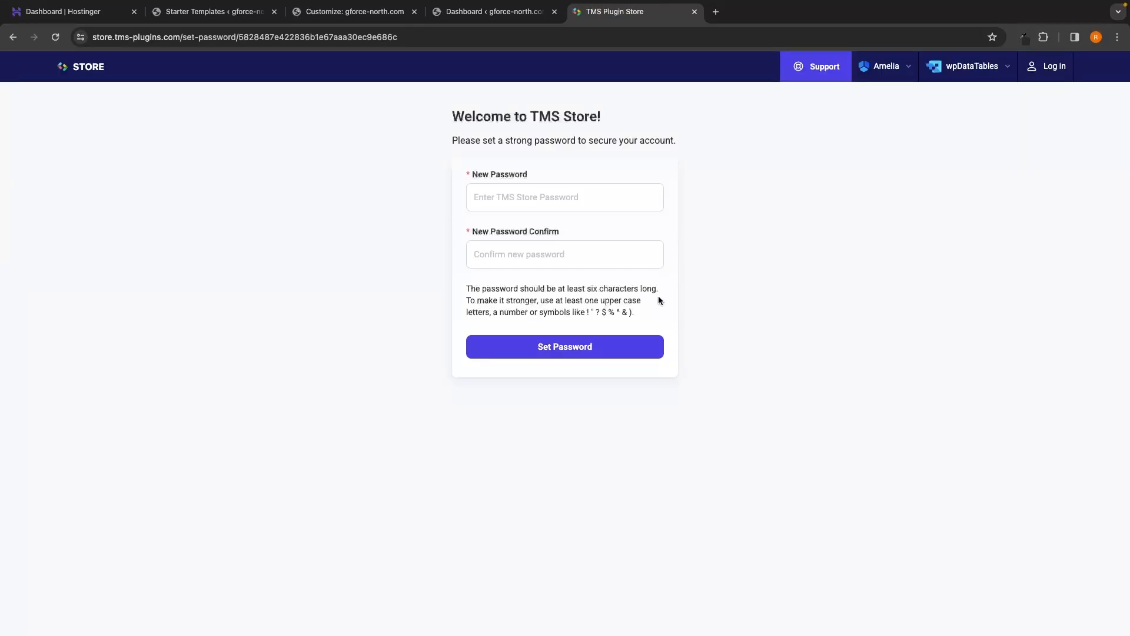
Step: Set the TMS Store account password, declining to save it in the browser
click(538, 199)
text(••)
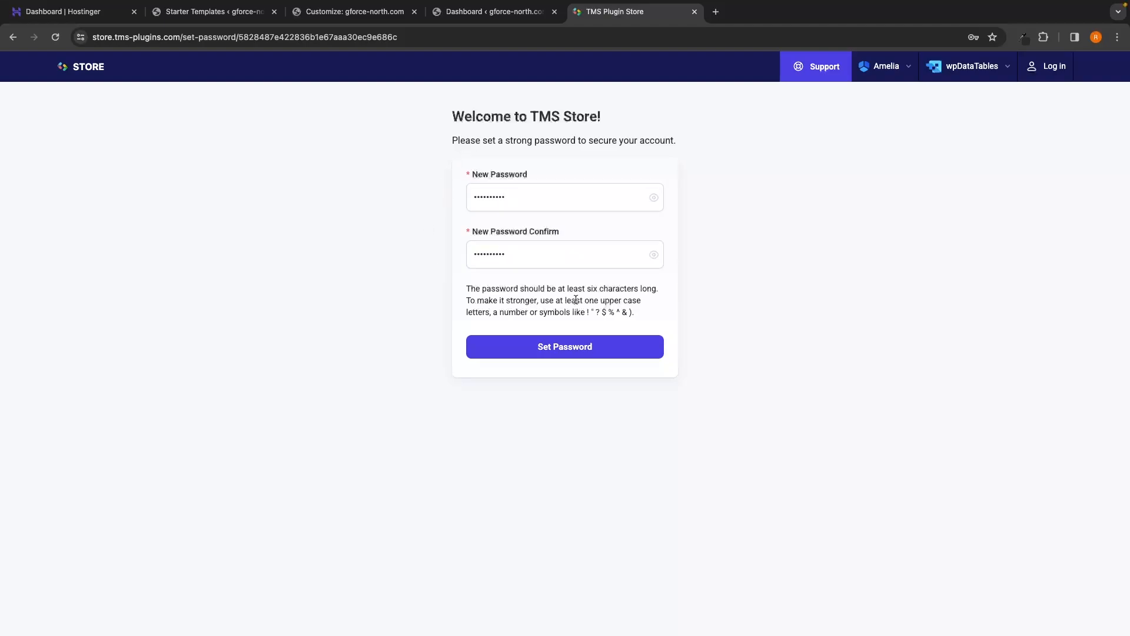
click(577, 352)
click(941, 246)
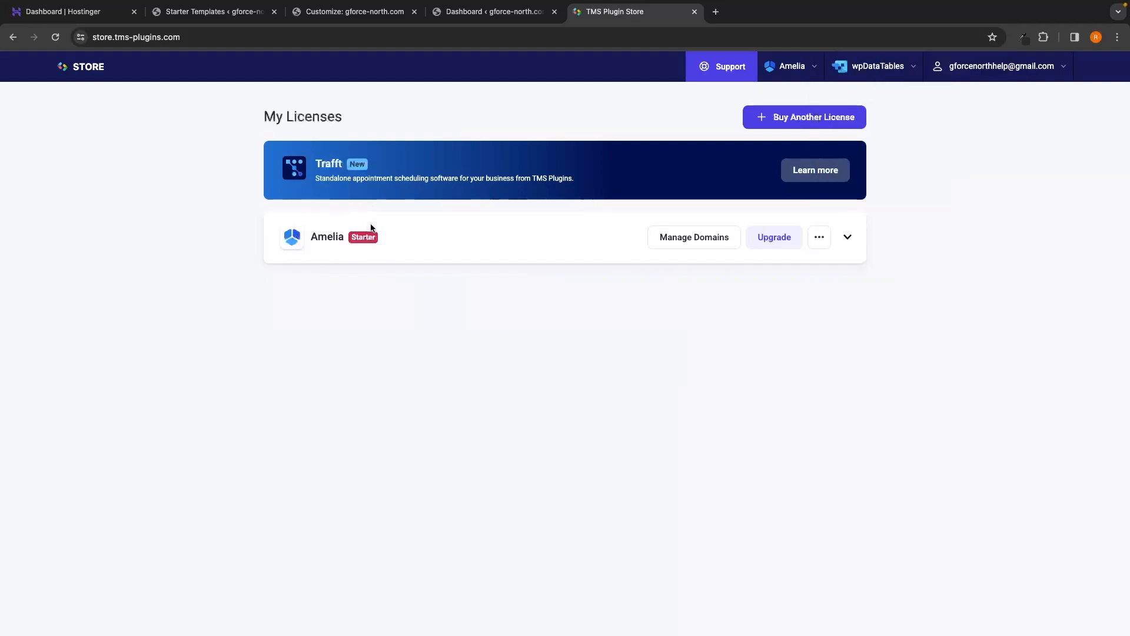
Step: Download the Amelia plugin as ameliabooking.zip from the licence menu, then return to the dashboard tab
drag(308, 237, 344, 236)
click(368, 275)
click(819, 237)
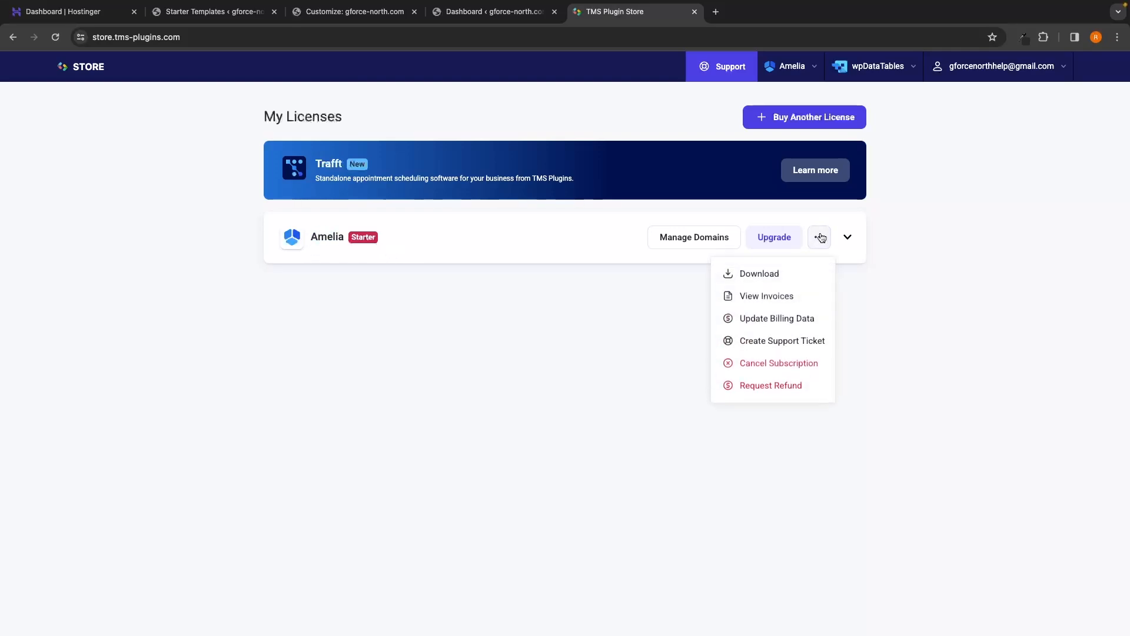
click(755, 283)
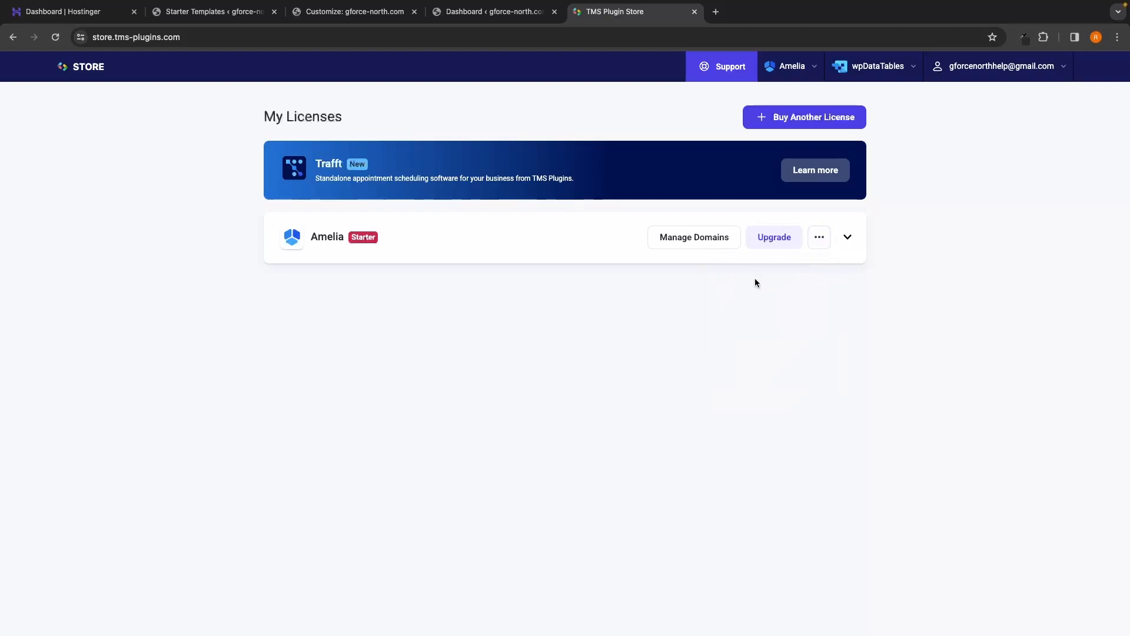
click(1054, 36)
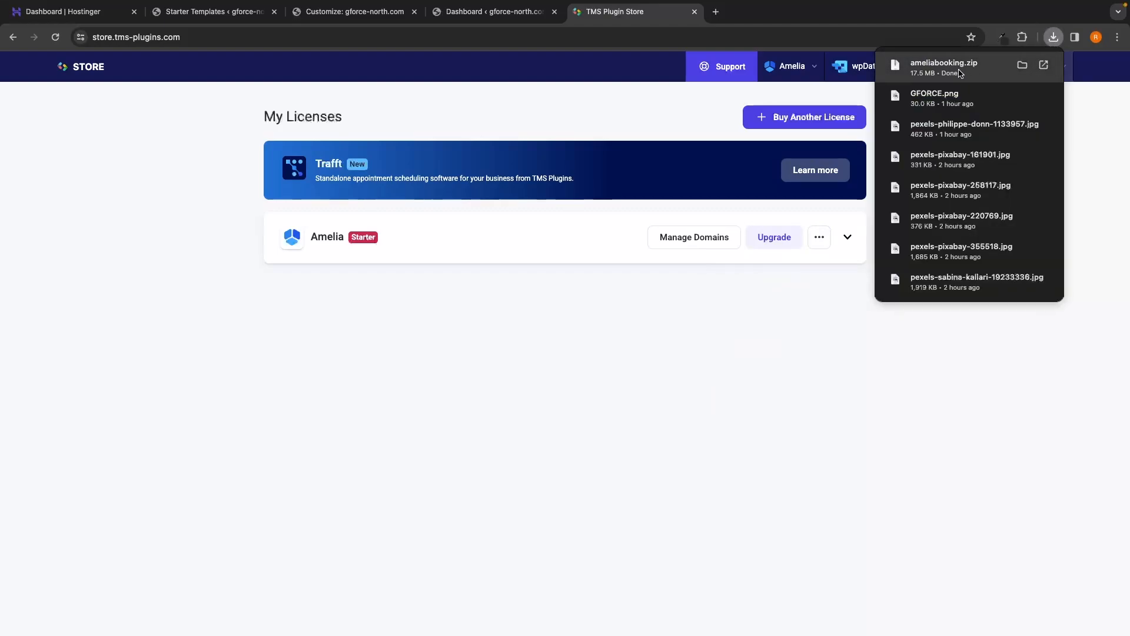
click(770, 291)
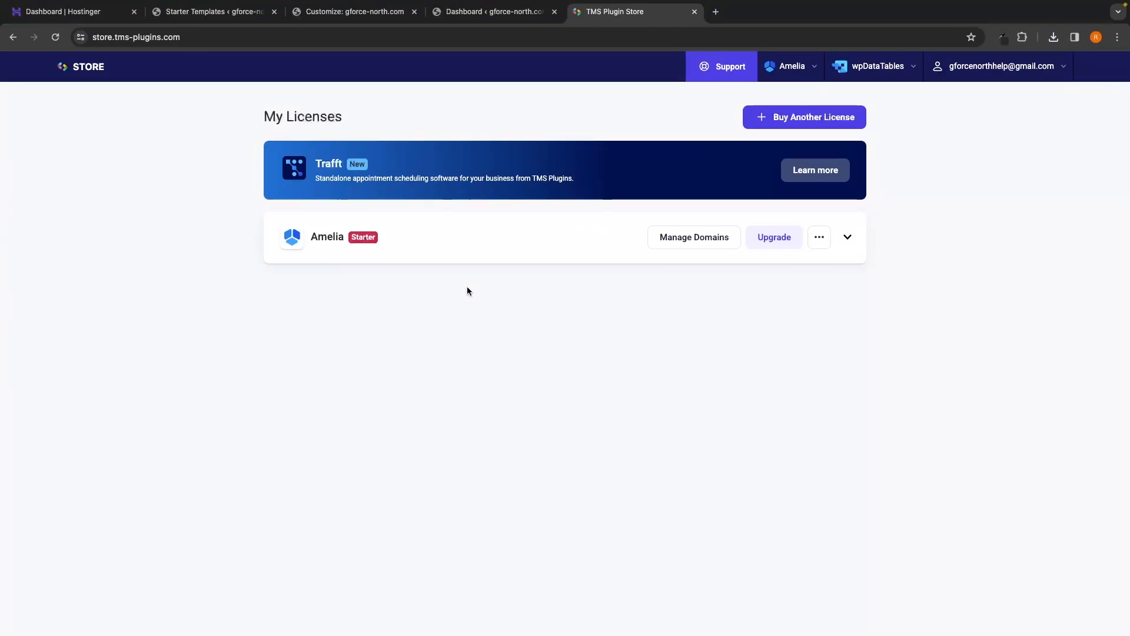
click(490, 14)
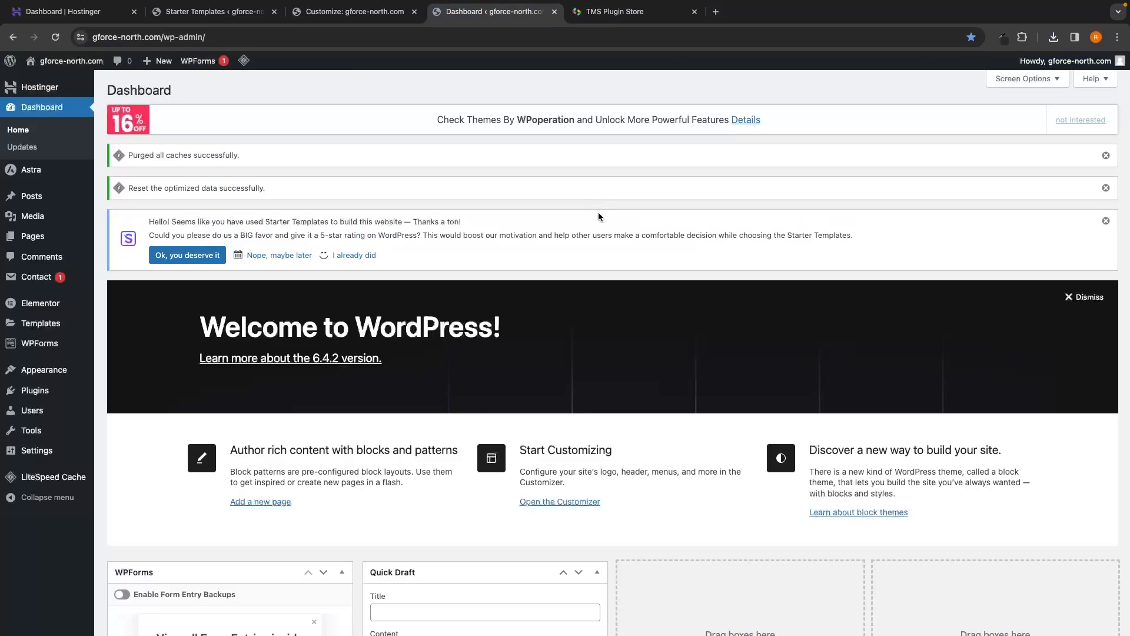
Step: Upload ameliabooking.zip through Plugins > Add New Plugin and install it
mouse_move(50, 391)
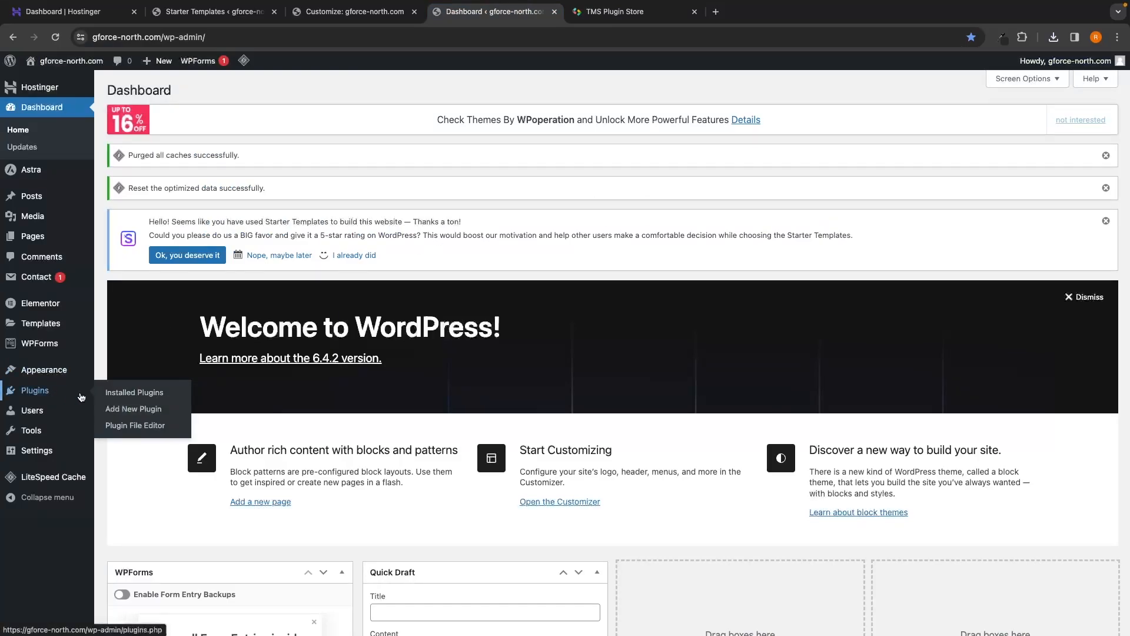
click(123, 415)
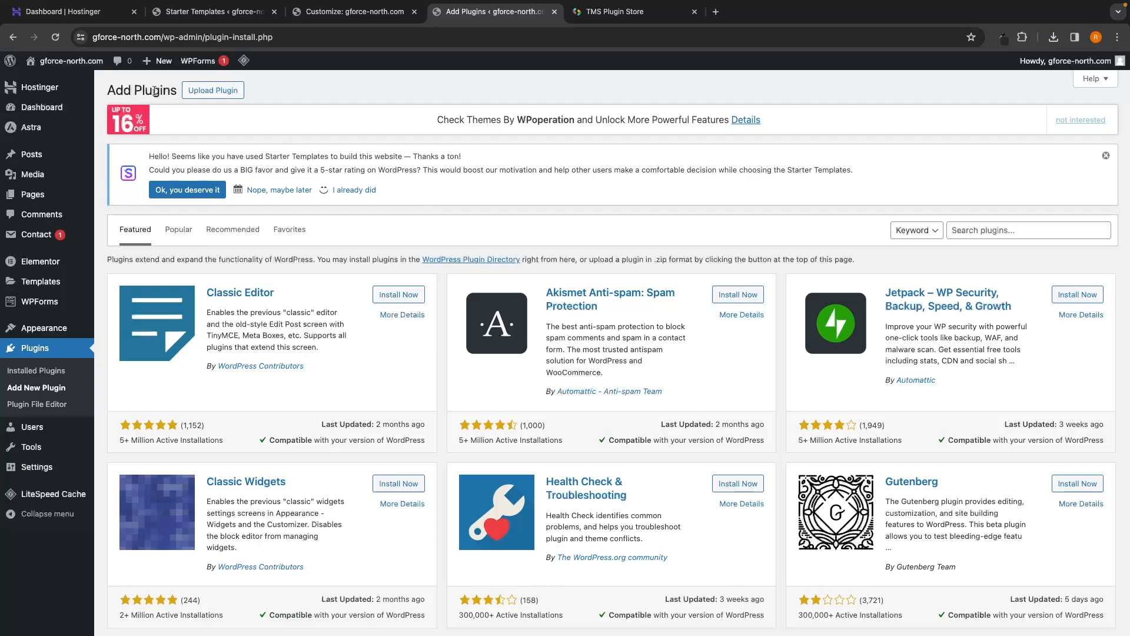
click(215, 94)
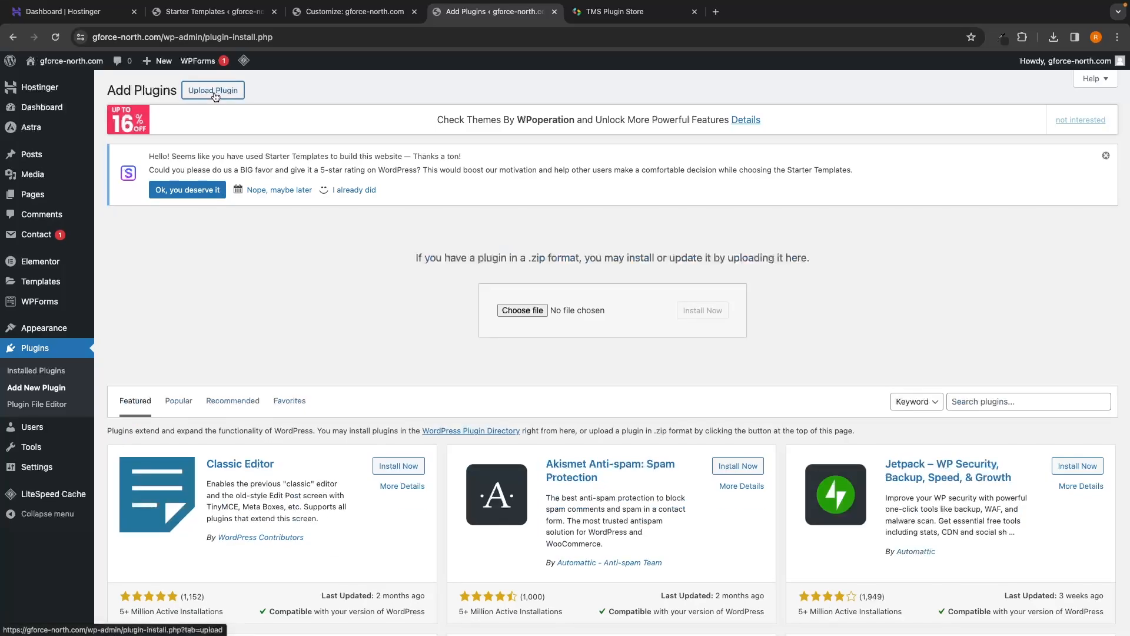
click(531, 312)
click(518, 252)
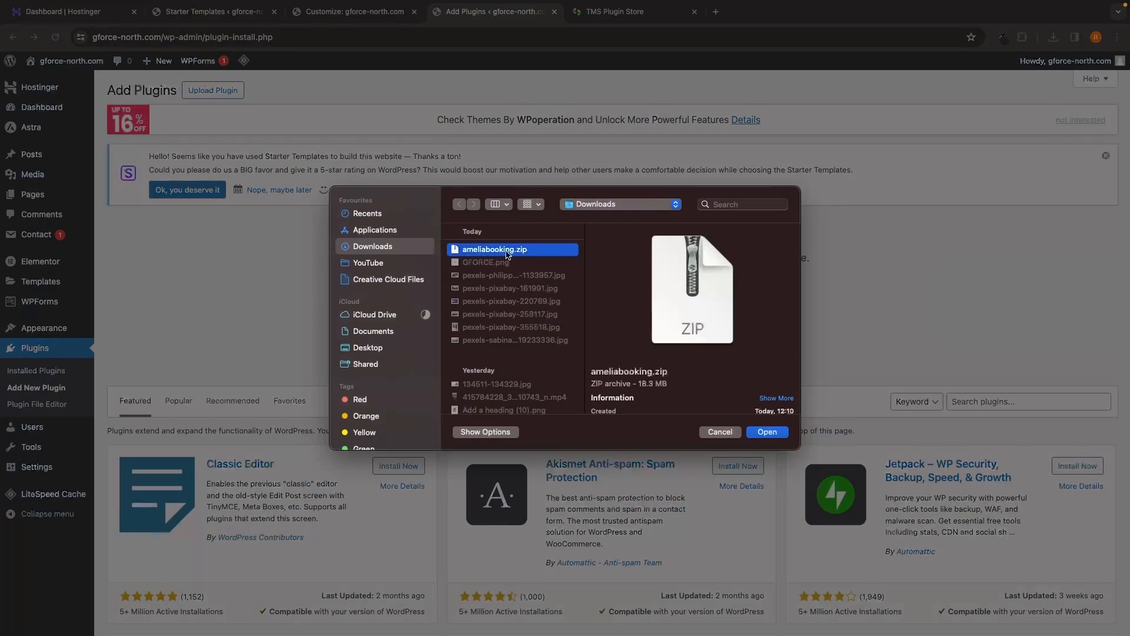
click(766, 432)
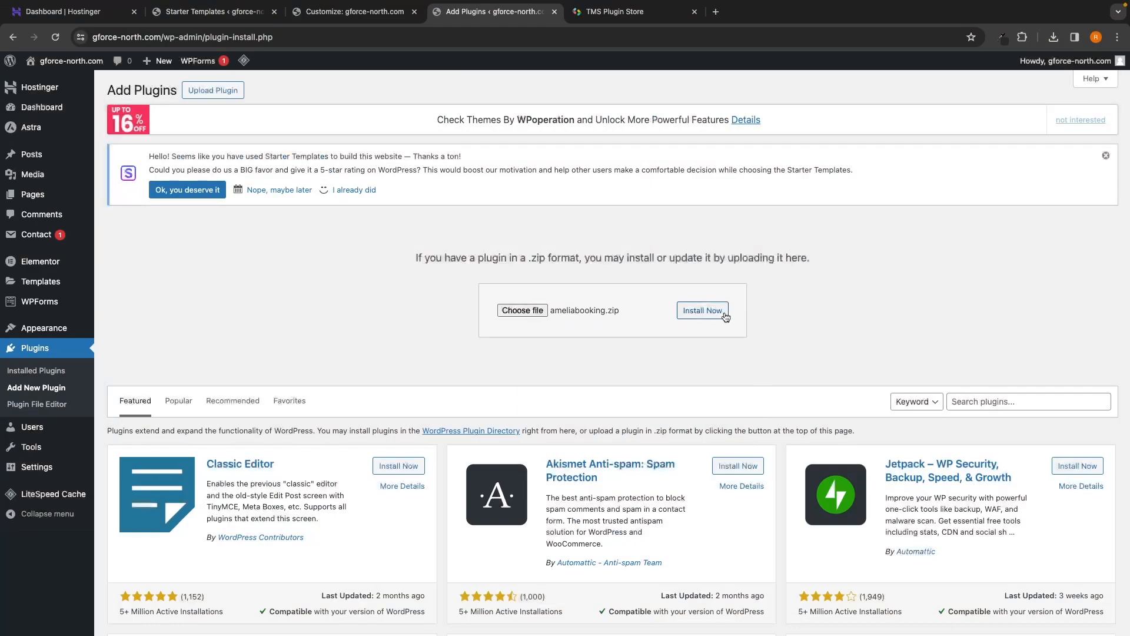
click(706, 317)
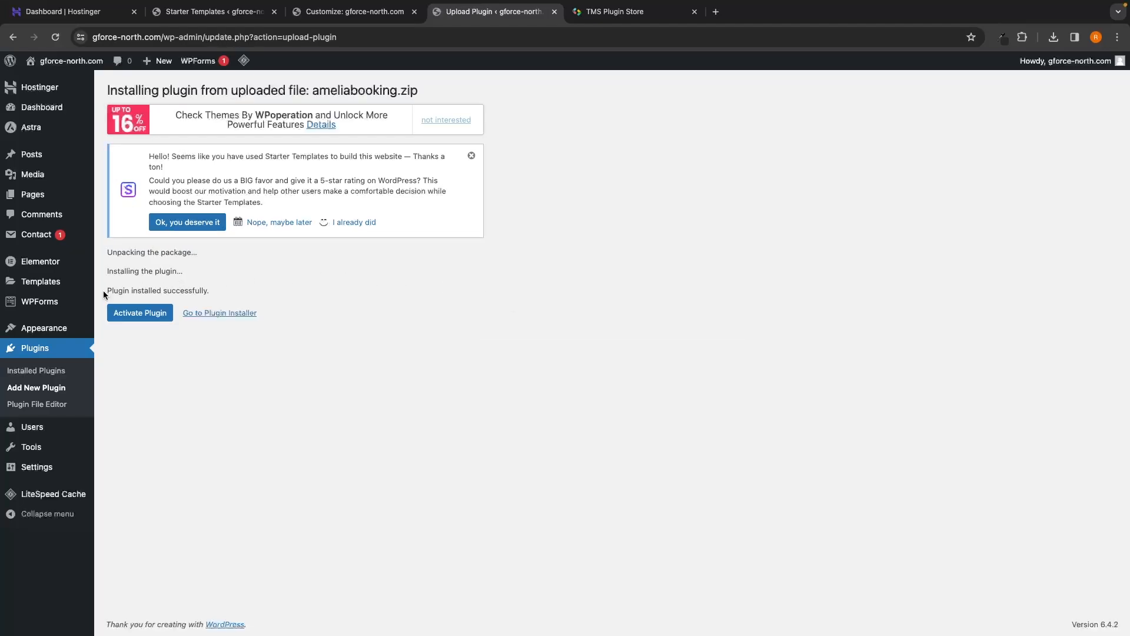
Step: Activate the newly installed Amelia plugin
drag(104, 290, 210, 289)
click(221, 288)
click(148, 317)
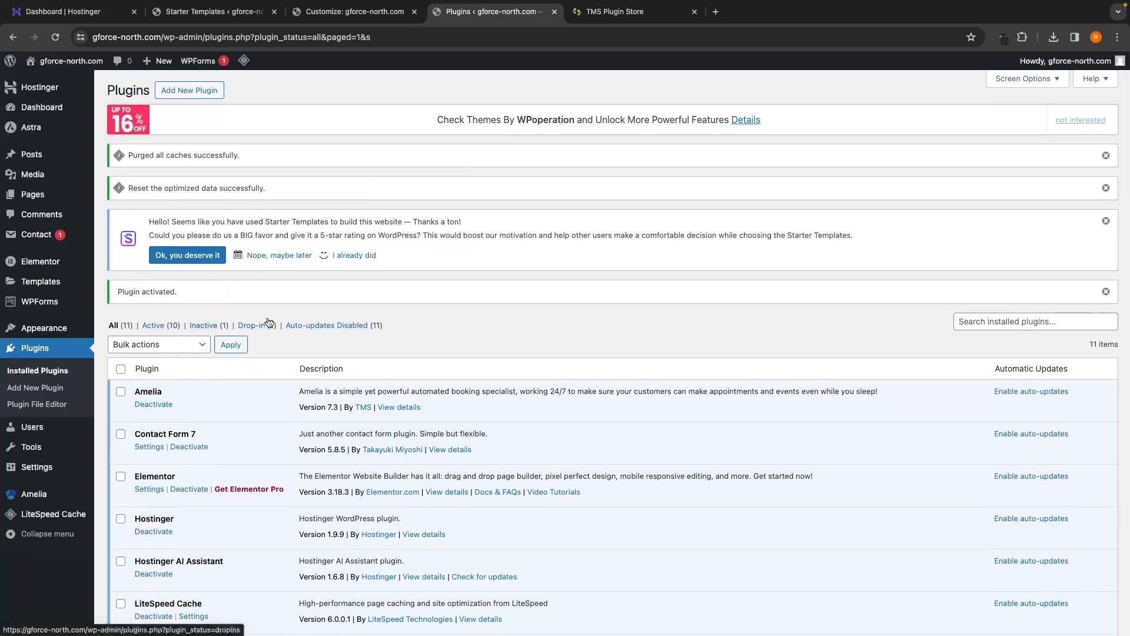
Step: Confirm Amelia 7.3 is active in the Plugins list and locate its new Amelia admin menu
scroll(265, 321, down, 2)
scroll(268, 321, down, 5)
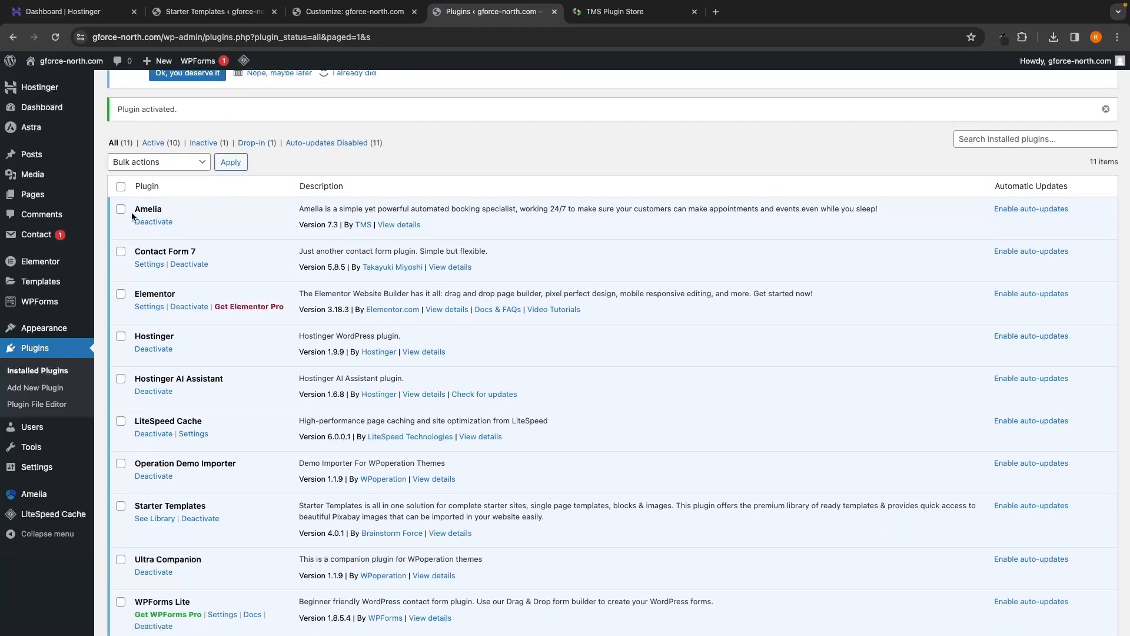
click(190, 210)
scroll(175, 283, up, 1)
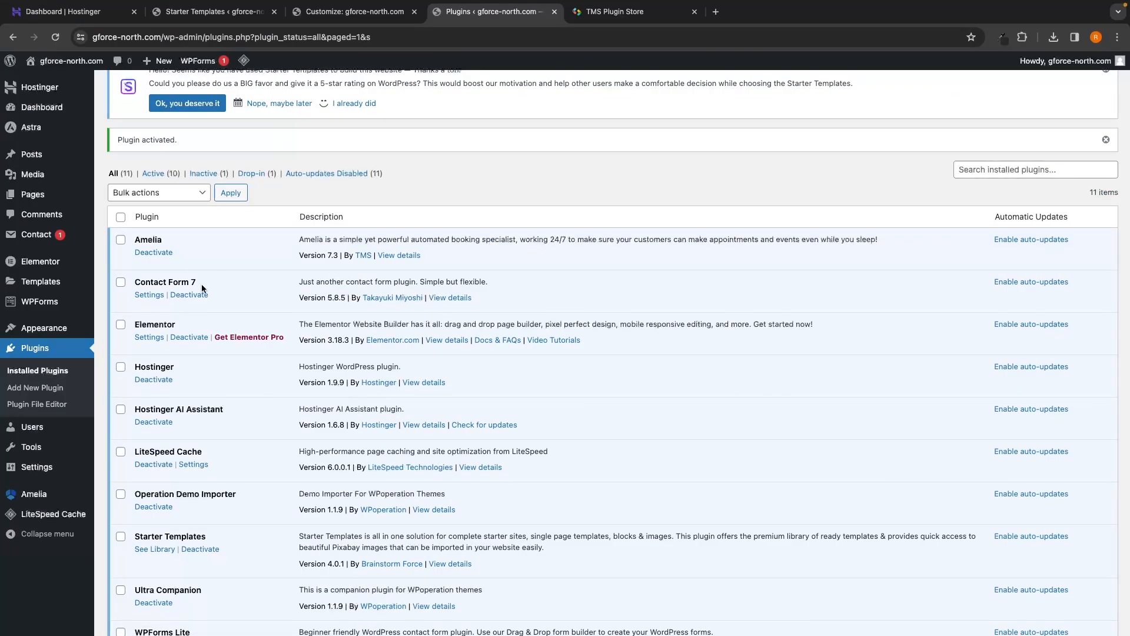
mouse_move(47, 500)
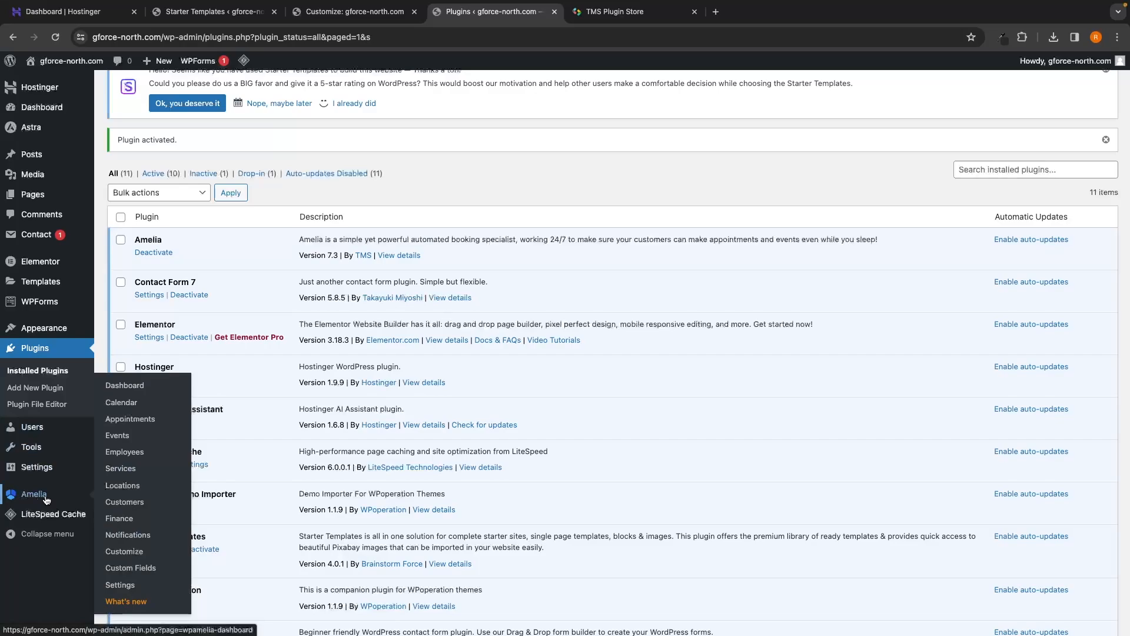
Step: Open the Amelia Dashboard, dismiss the update announcement, and review the Approved Appointments widgets
click(46, 500)
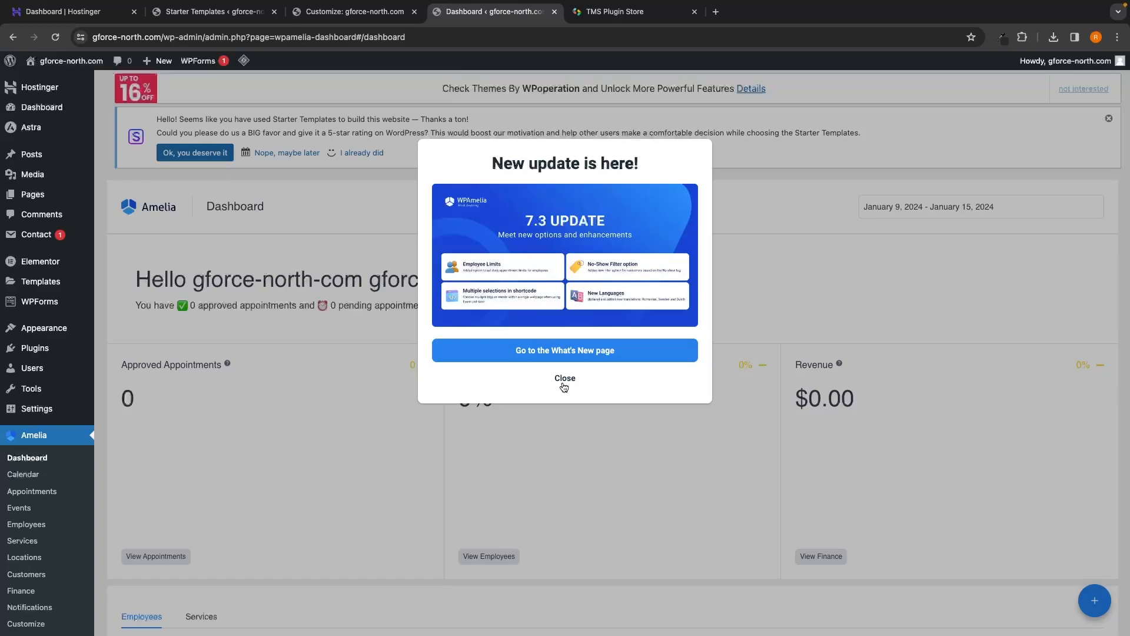
click(563, 387)
scroll(657, 362, down, 3)
scroll(657, 362, down, 1)
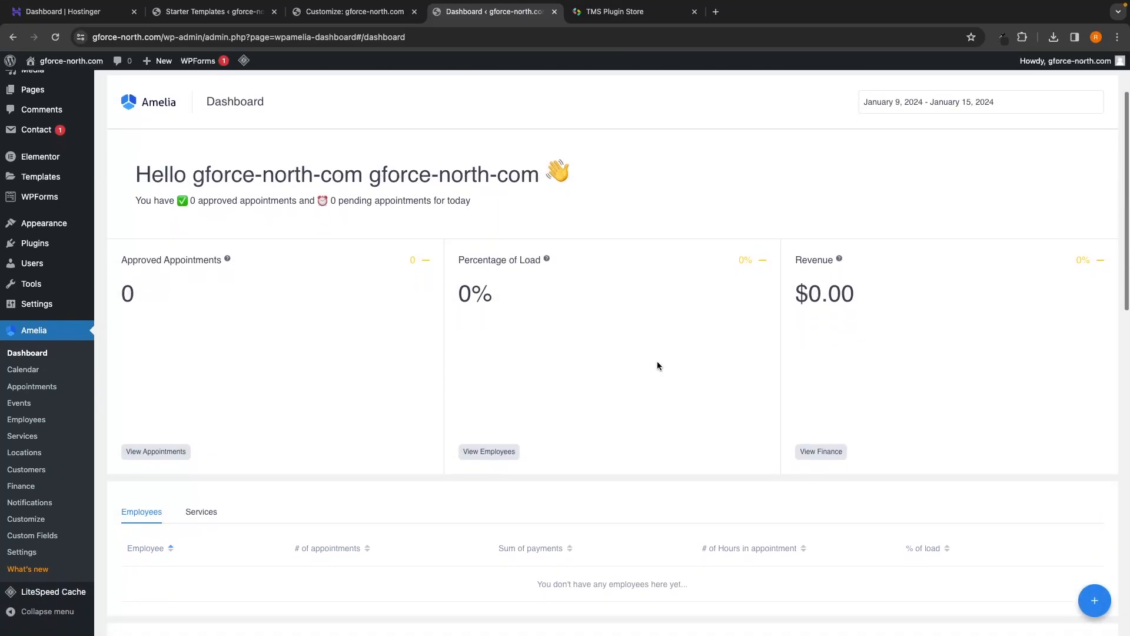
scroll(623, 330, down, 1)
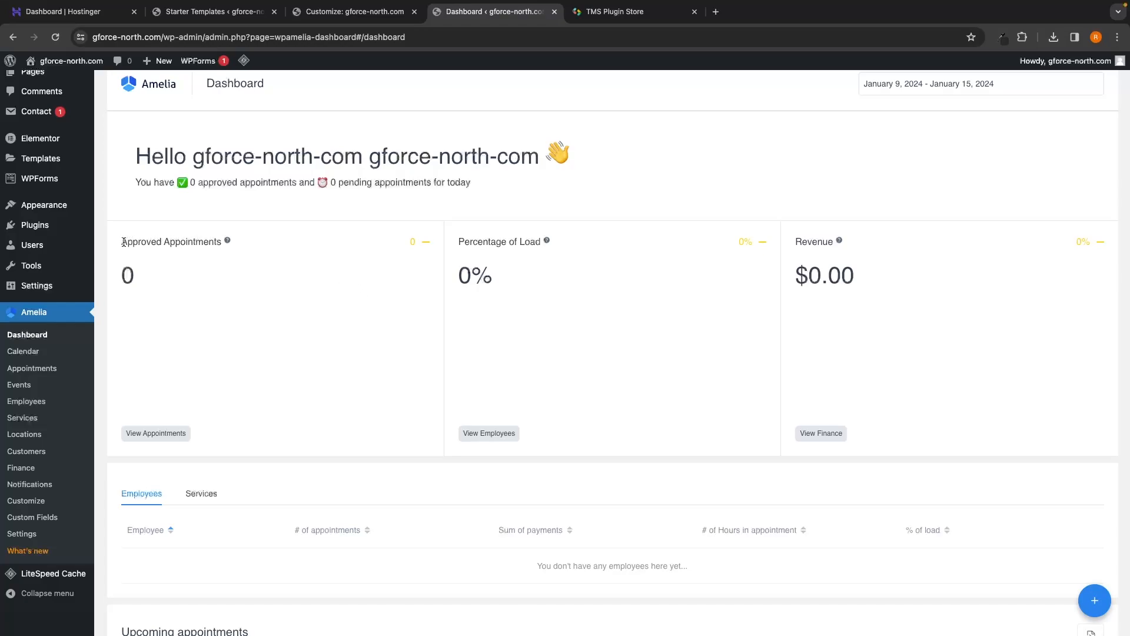
drag(124, 242, 217, 245)
click(471, 310)
drag(456, 241, 537, 242)
click(859, 277)
scroll(848, 228, down, 1)
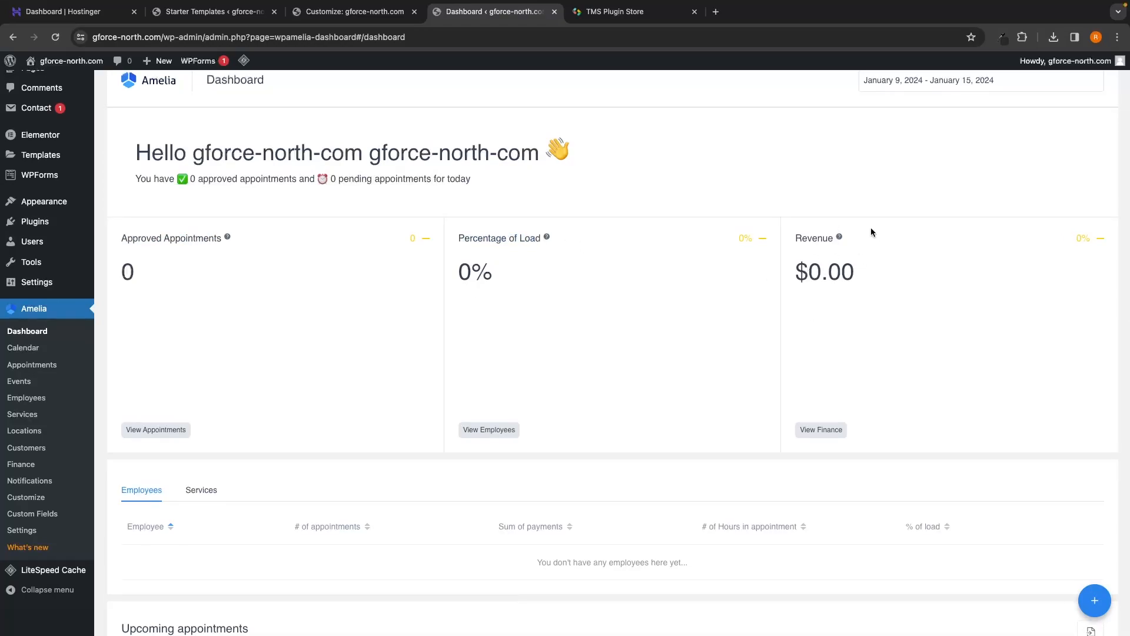
scroll(872, 229, down, 5)
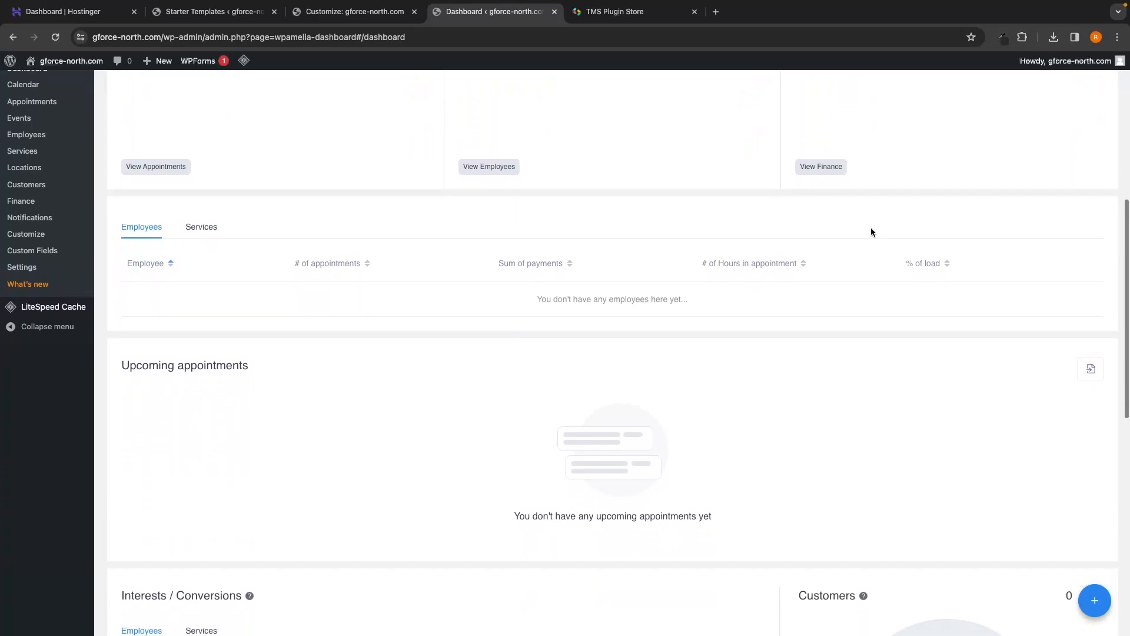
scroll(870, 230, down, 1)
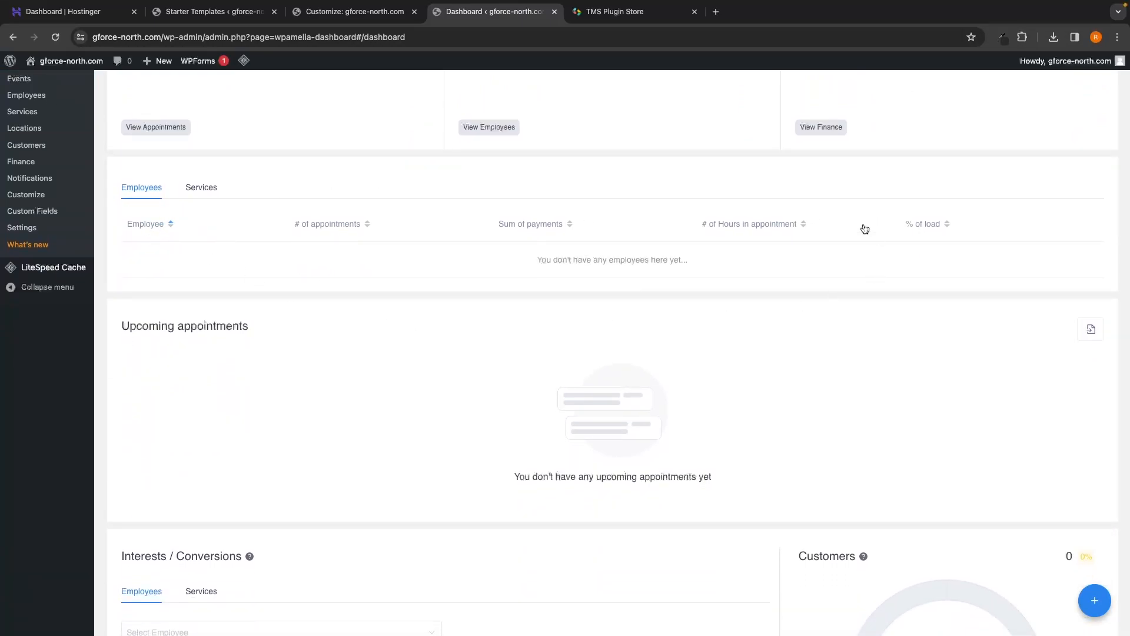
Step: Switch the Employees/Services table to the Services tab and review the empty dashboard
click(199, 187)
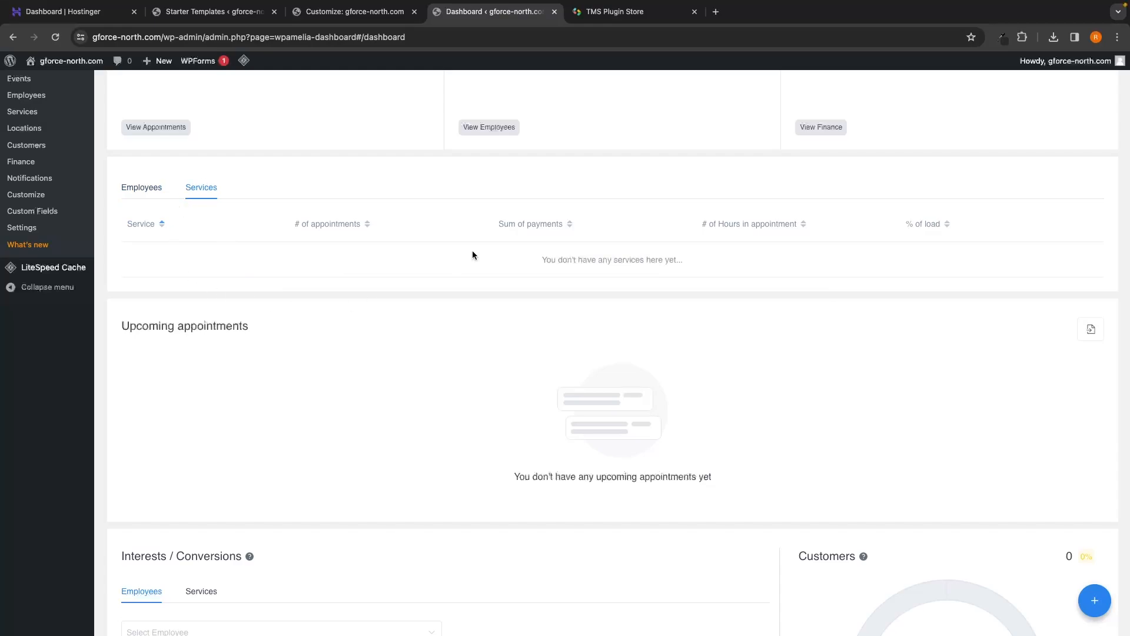
scroll(472, 255, down, 3)
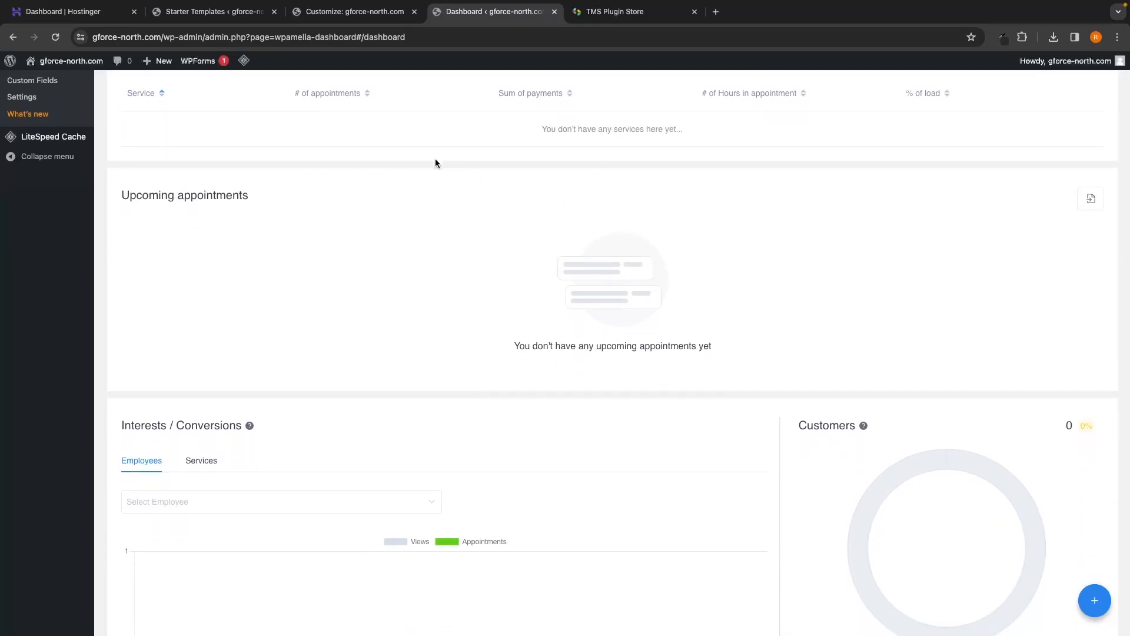
scroll(503, 292, down, 5)
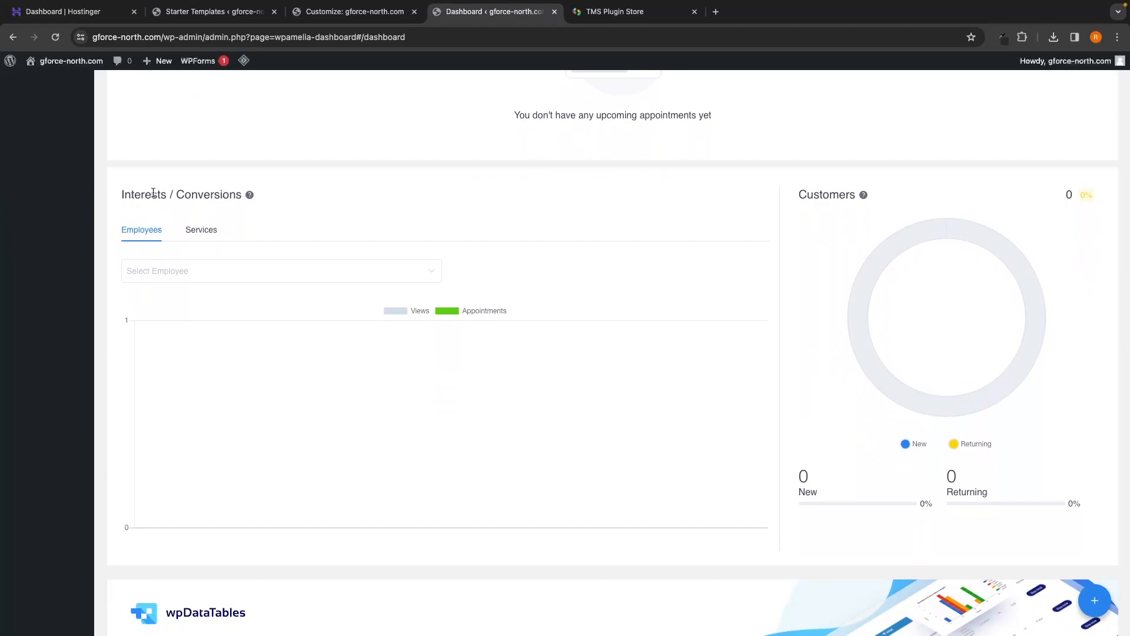
scroll(268, 234, down, 1)
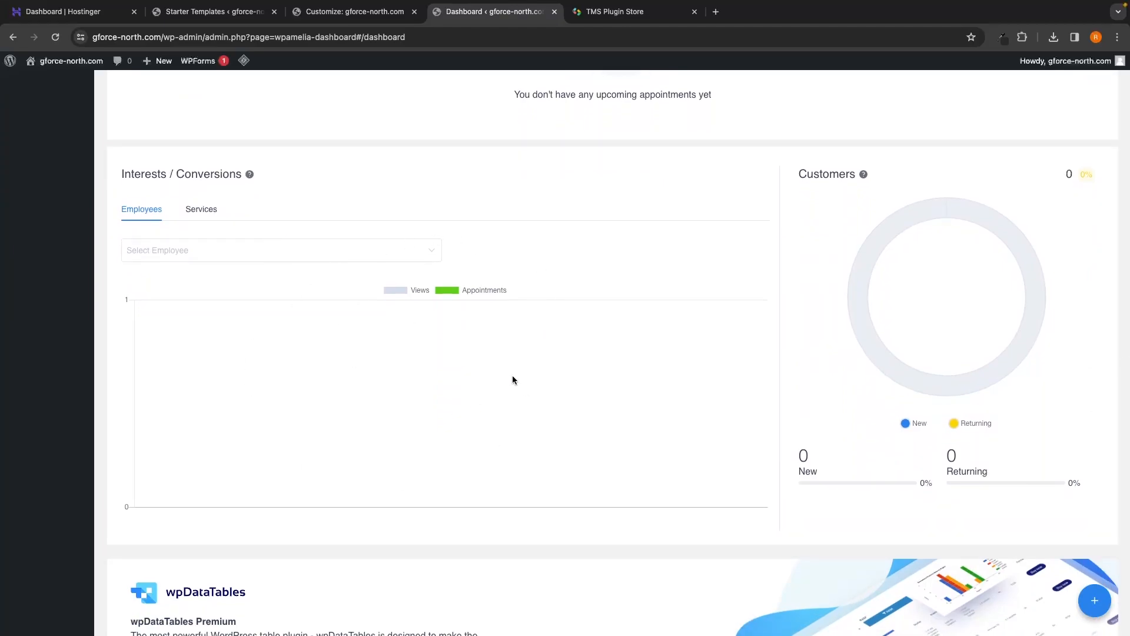
scroll(529, 347, down, 2)
scroll(549, 317, down, 1)
scroll(549, 316, up, 15)
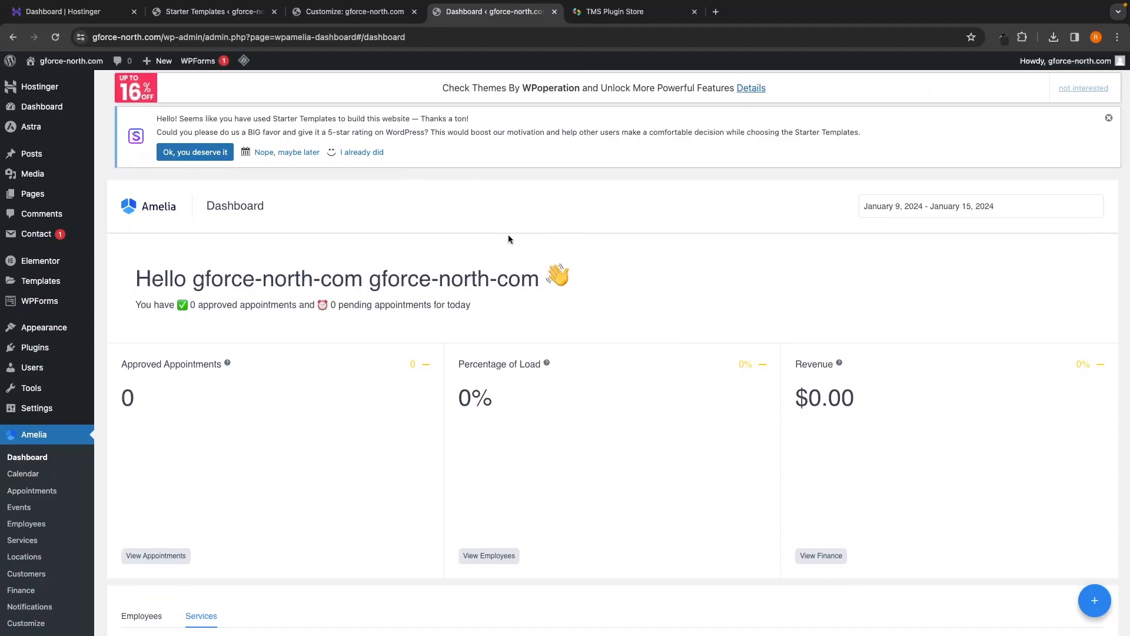
drag(206, 204, 260, 206)
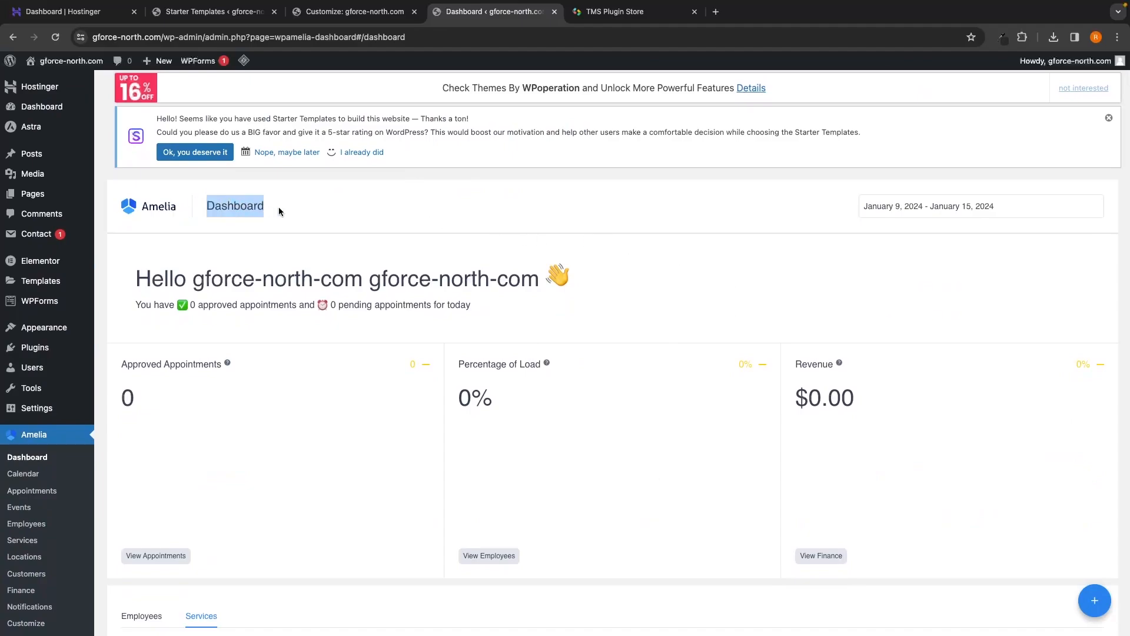
click(282, 212)
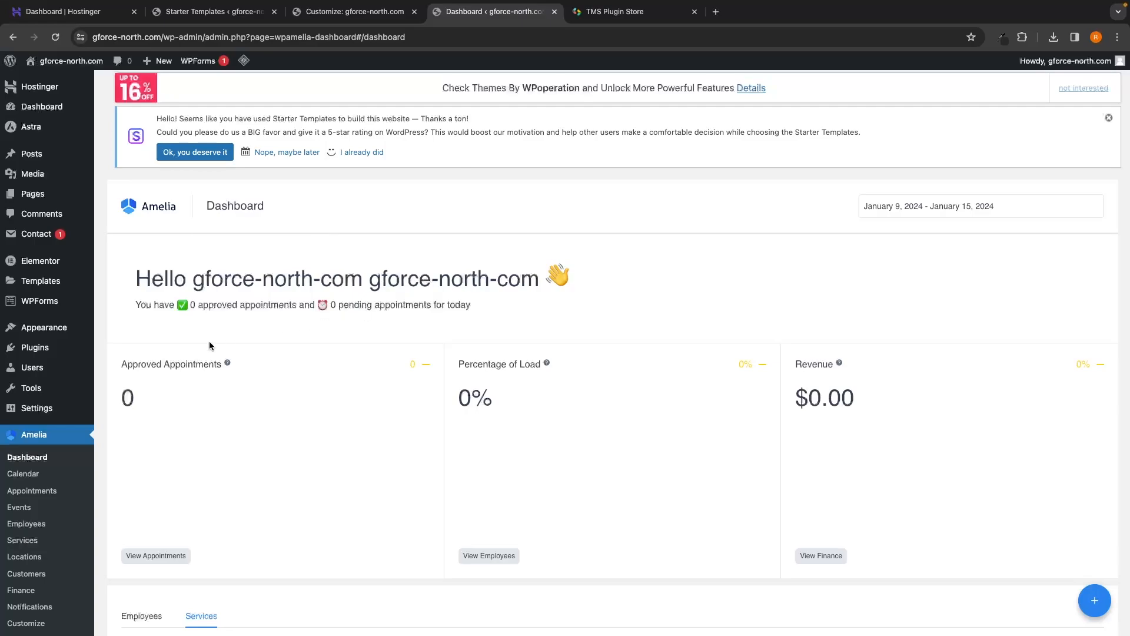
scroll(35, 409, down, 1)
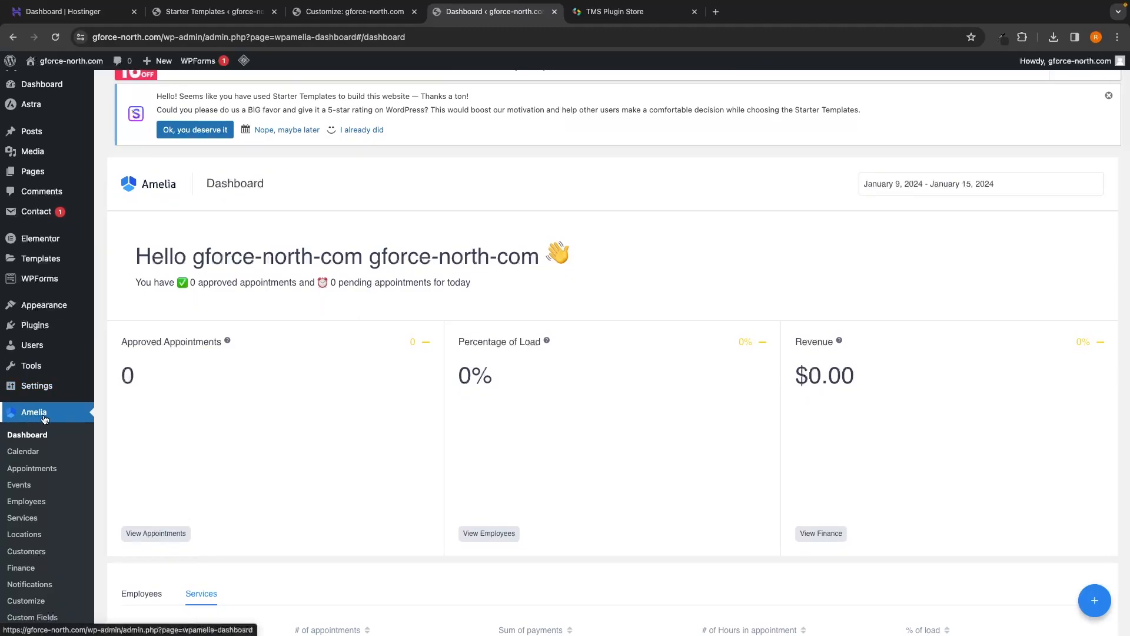
scroll(44, 418, down, 2)
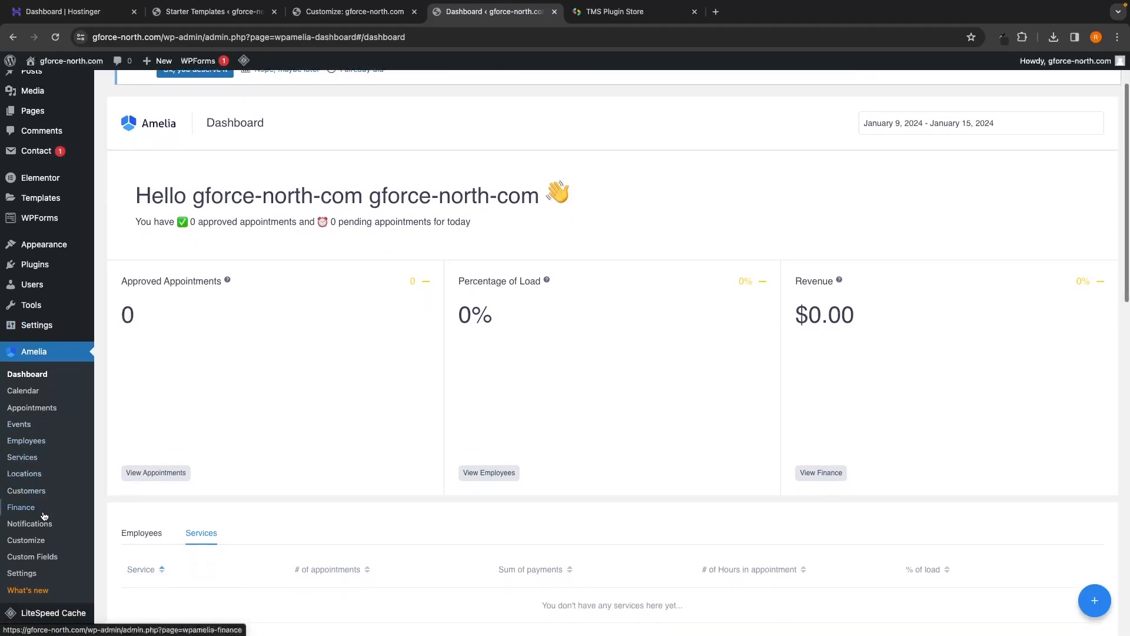
Step: Open Amelia > Settings and go into the Payments settings panel
click(30, 574)
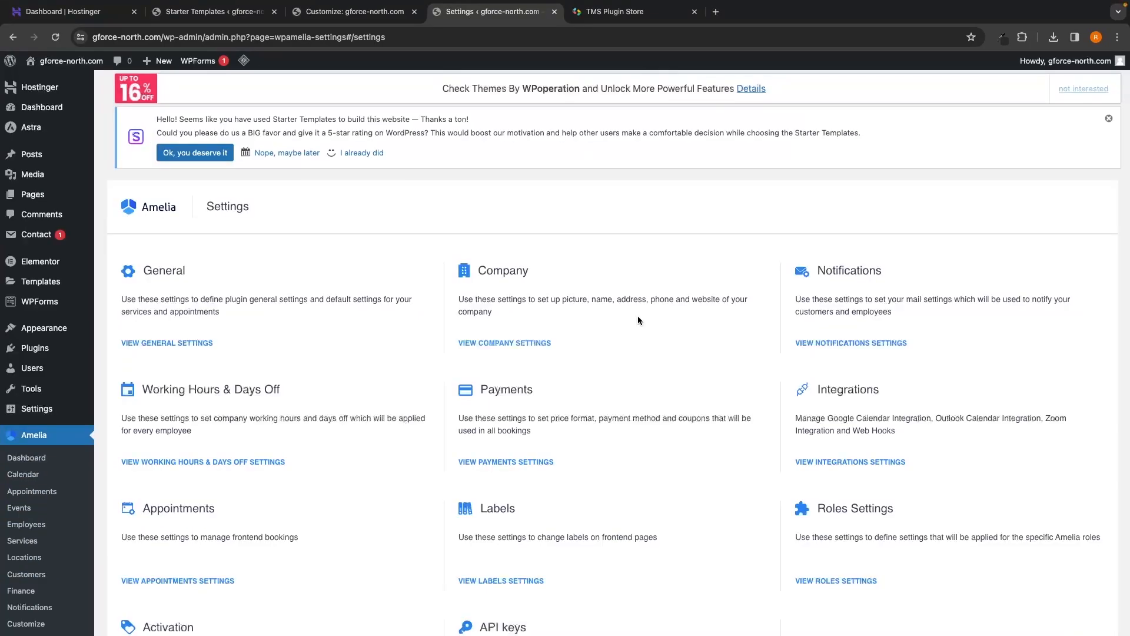
scroll(638, 318, down, 2)
scroll(638, 315, down, 1)
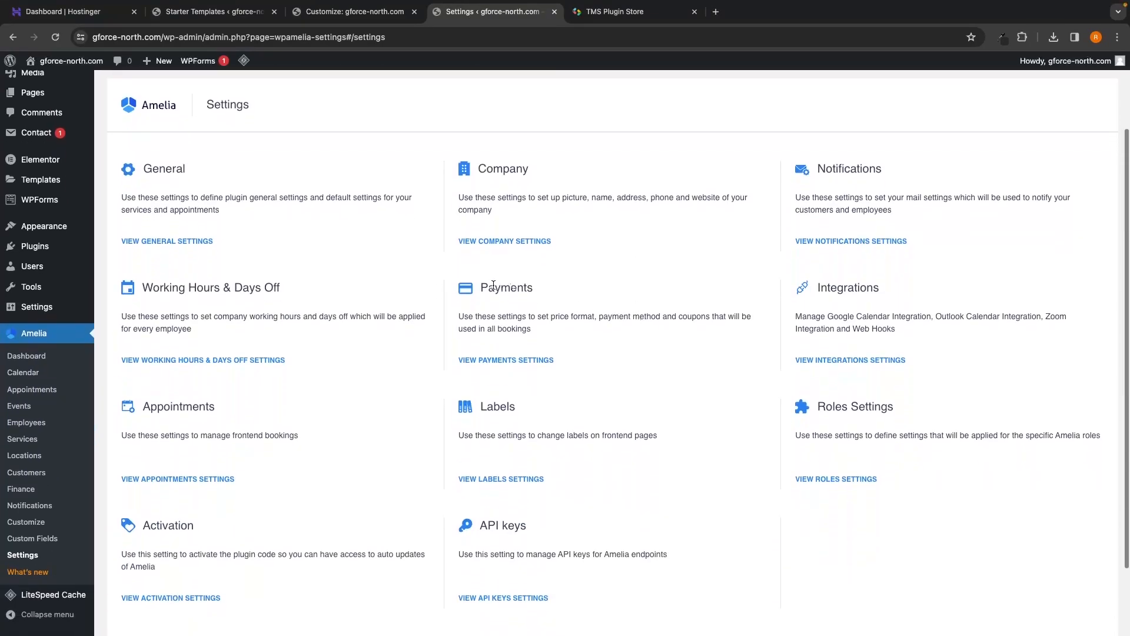
drag(481, 288, 544, 293)
click(544, 290)
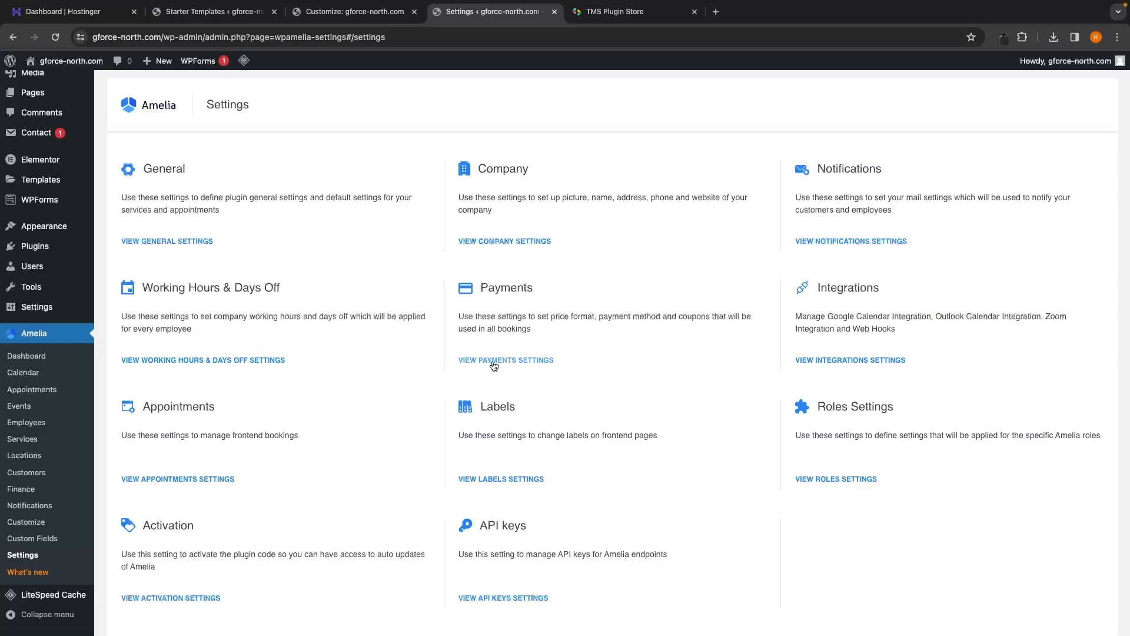
click(475, 361)
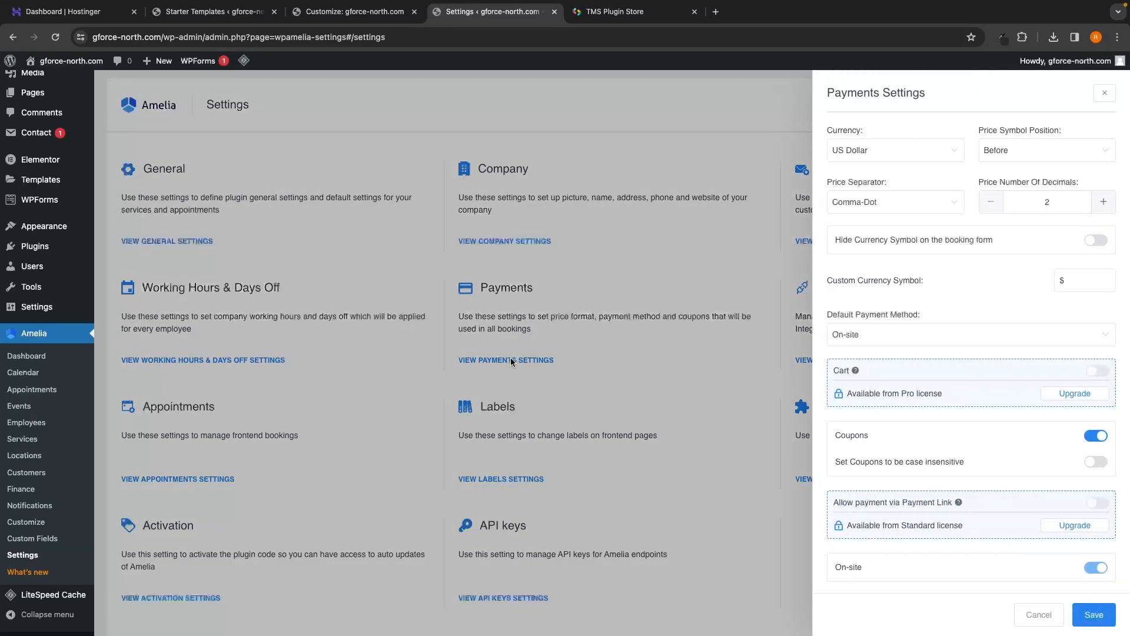
Step: Keep US Dollar currency, symbol before the price, and Comma-Dot price separator
click(875, 148)
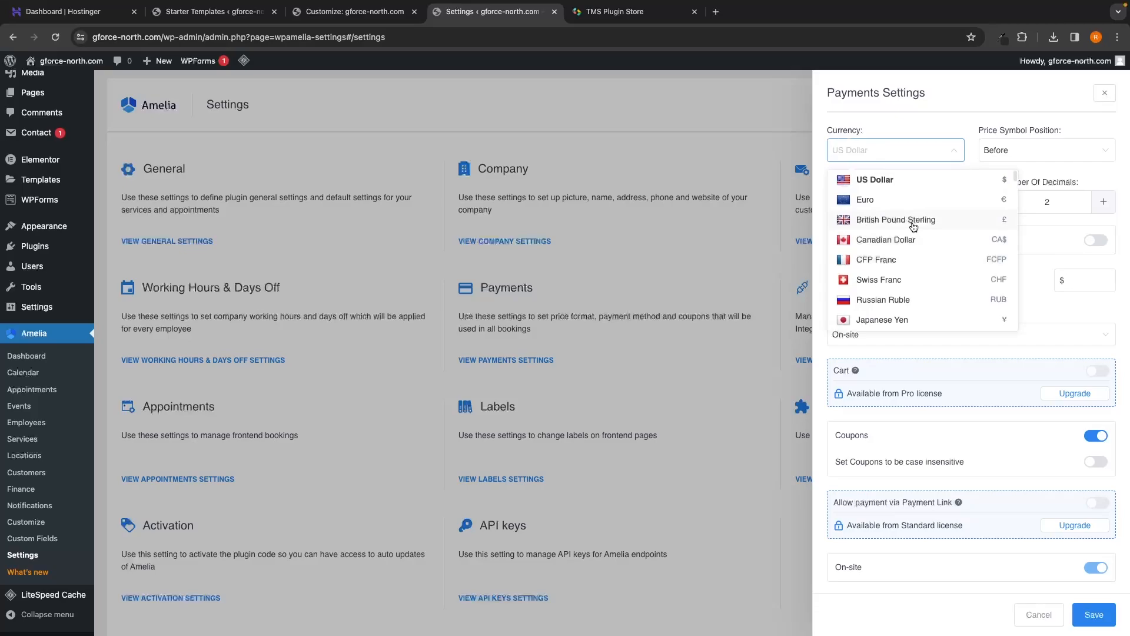
click(924, 137)
drag(979, 130, 1064, 137)
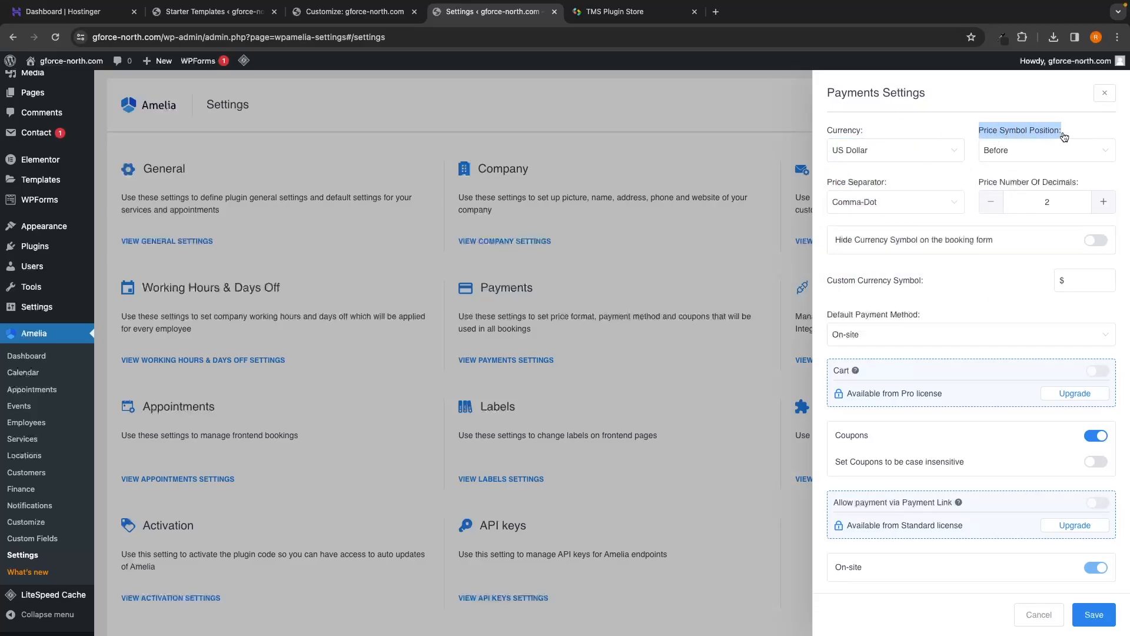
click(1004, 156)
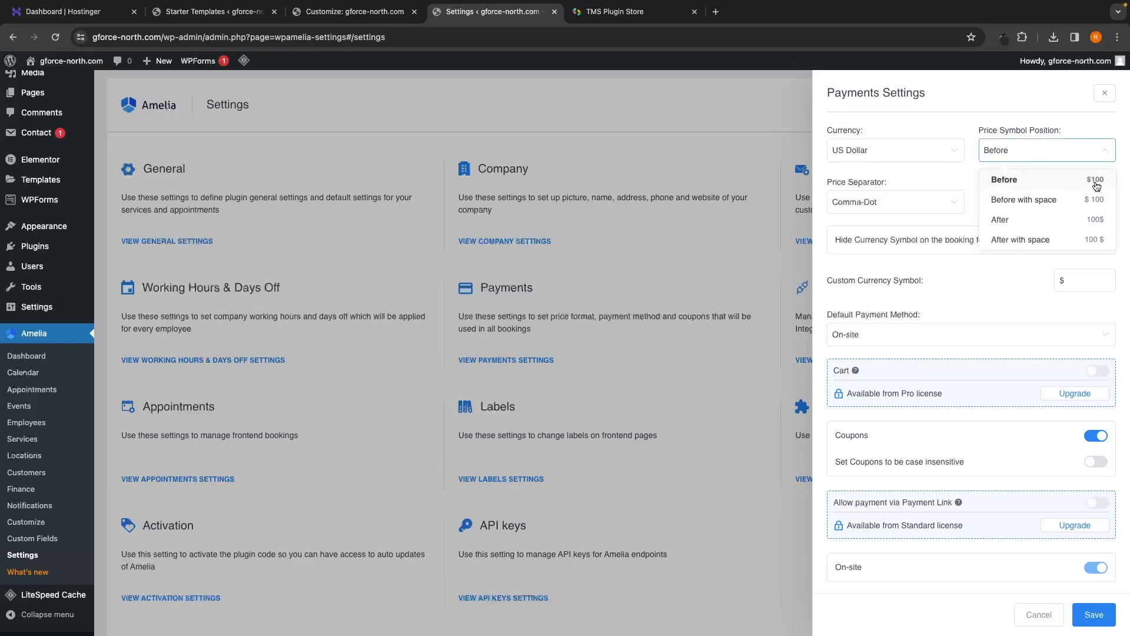
click(999, 183)
click(872, 199)
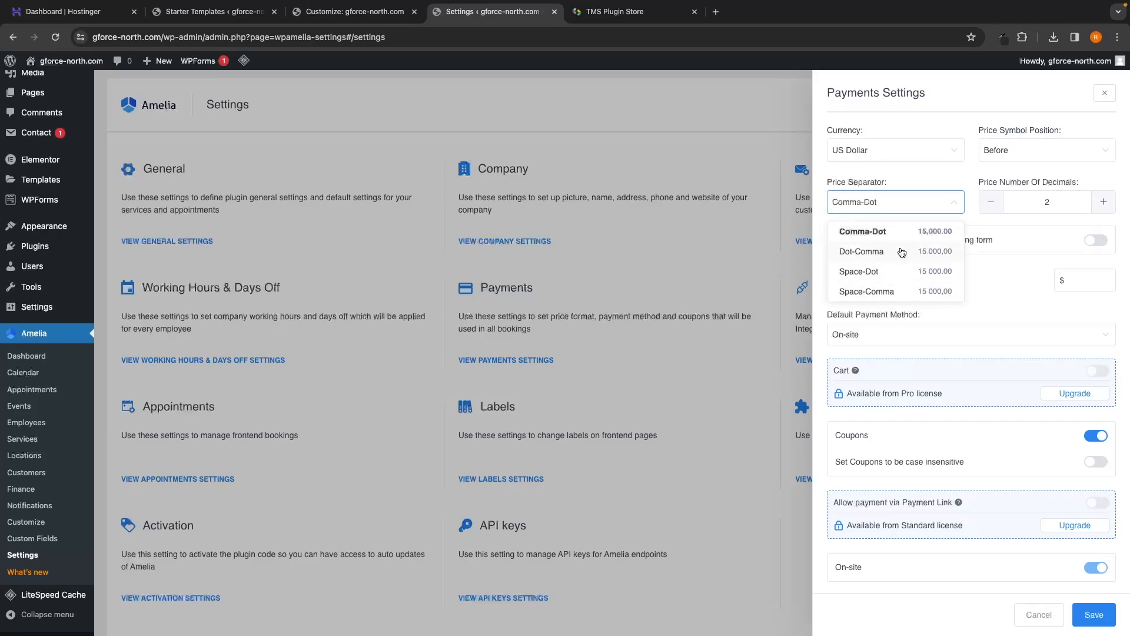
click(913, 184)
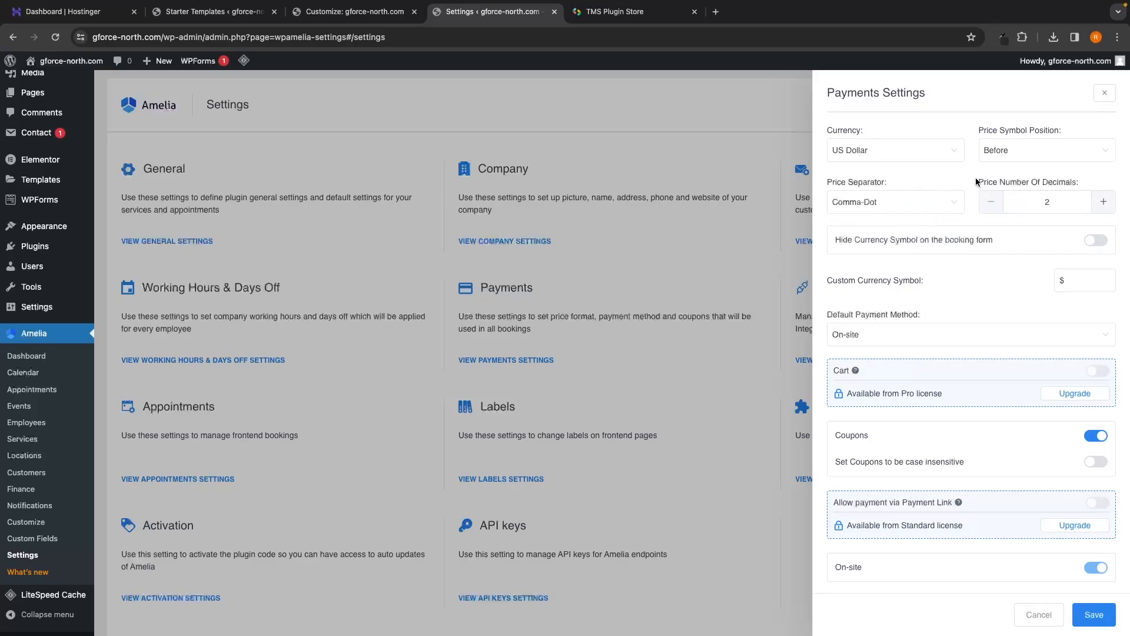
drag(977, 182, 1084, 185)
click(1090, 183)
drag(830, 244, 997, 241)
click(943, 246)
Step: Keep On-site as the default payment method and review the Payment Link option
scroll(984, 301, down, 1)
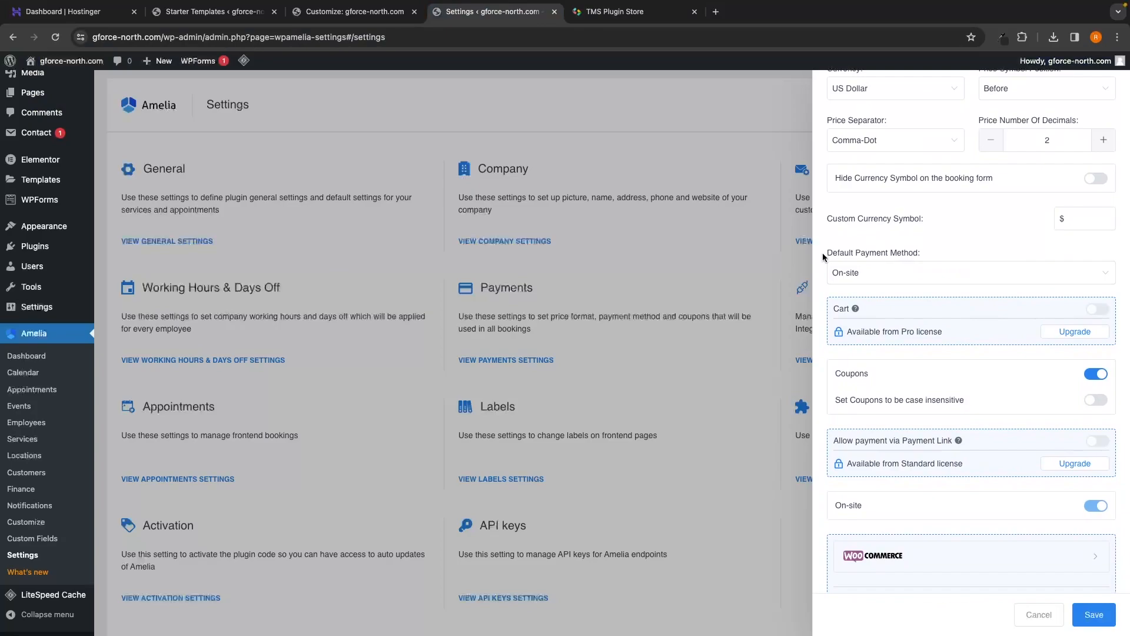
click(916, 271)
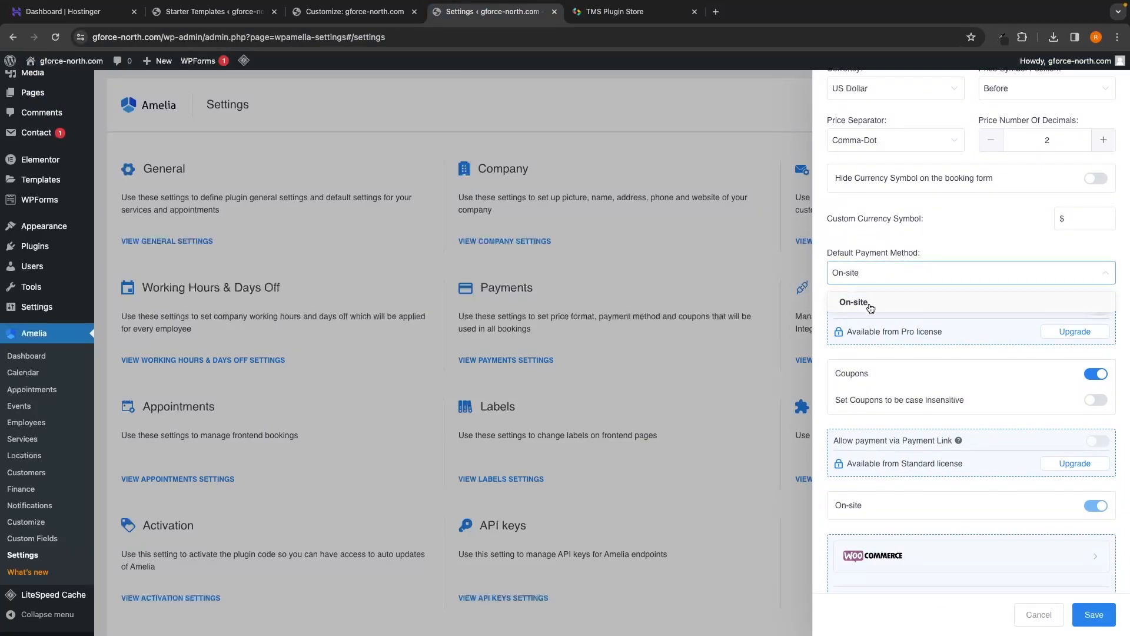
click(869, 303)
scroll(880, 277, down, 2)
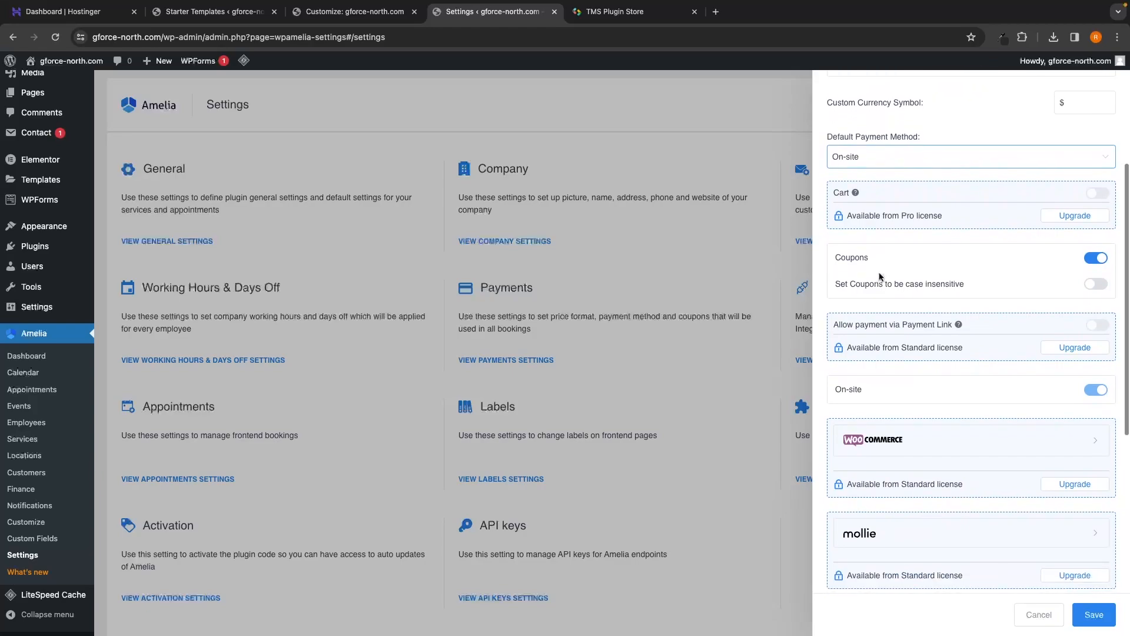
drag(845, 347, 956, 358)
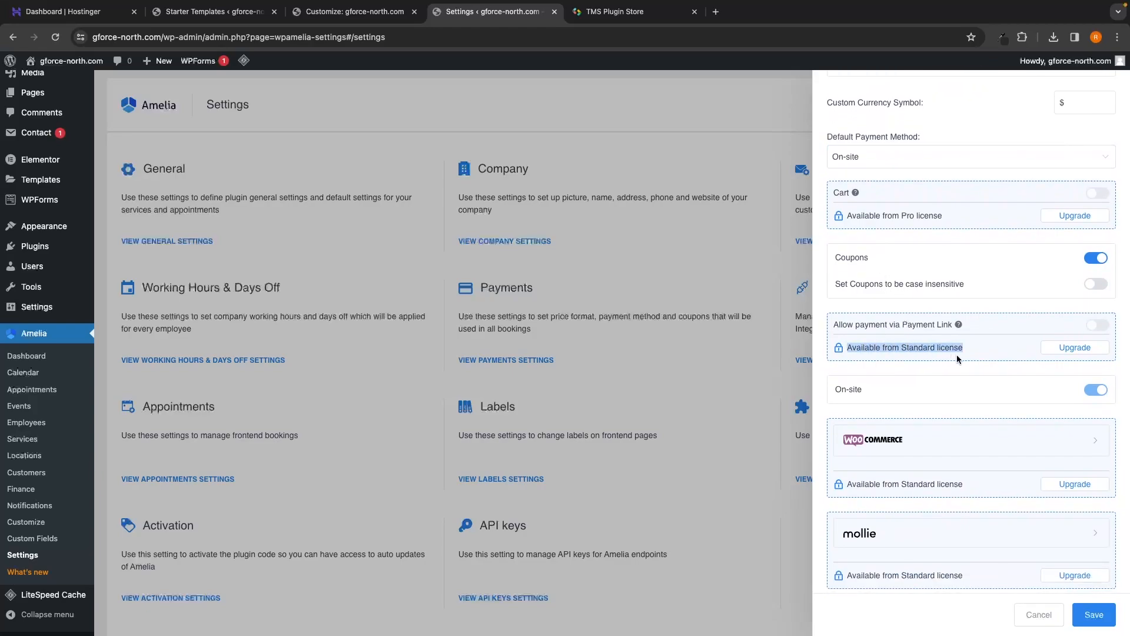
click(966, 351)
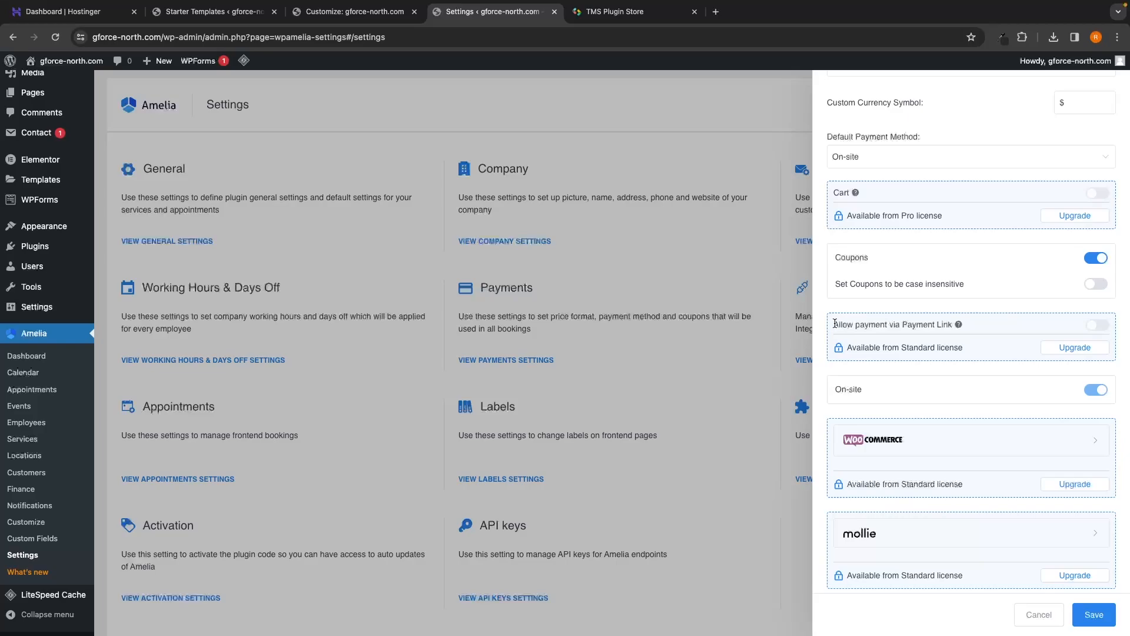
drag(834, 323, 971, 329)
Step: Review the PayPal section and save the Amelia payment settings
scroll(970, 325, down, 4)
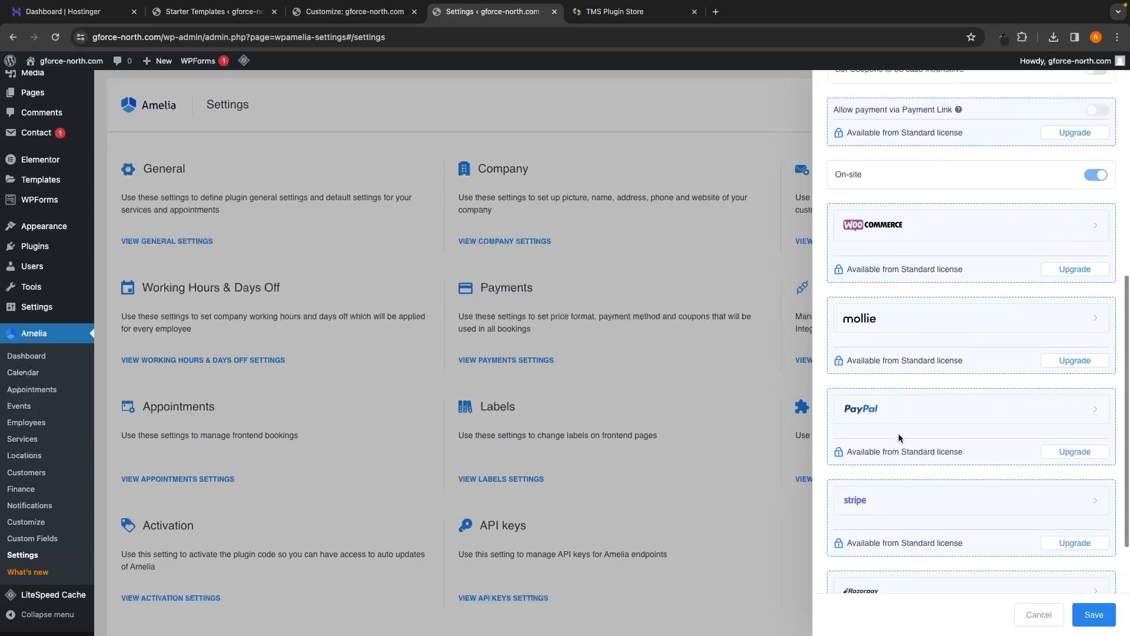
drag(850, 450, 965, 451)
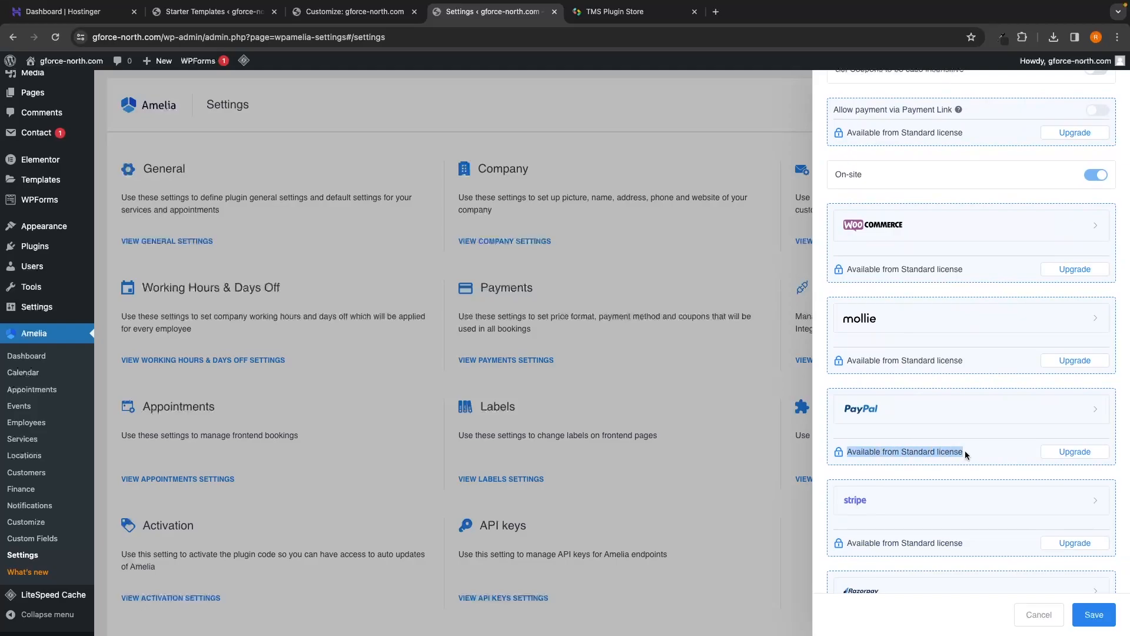
click(973, 450)
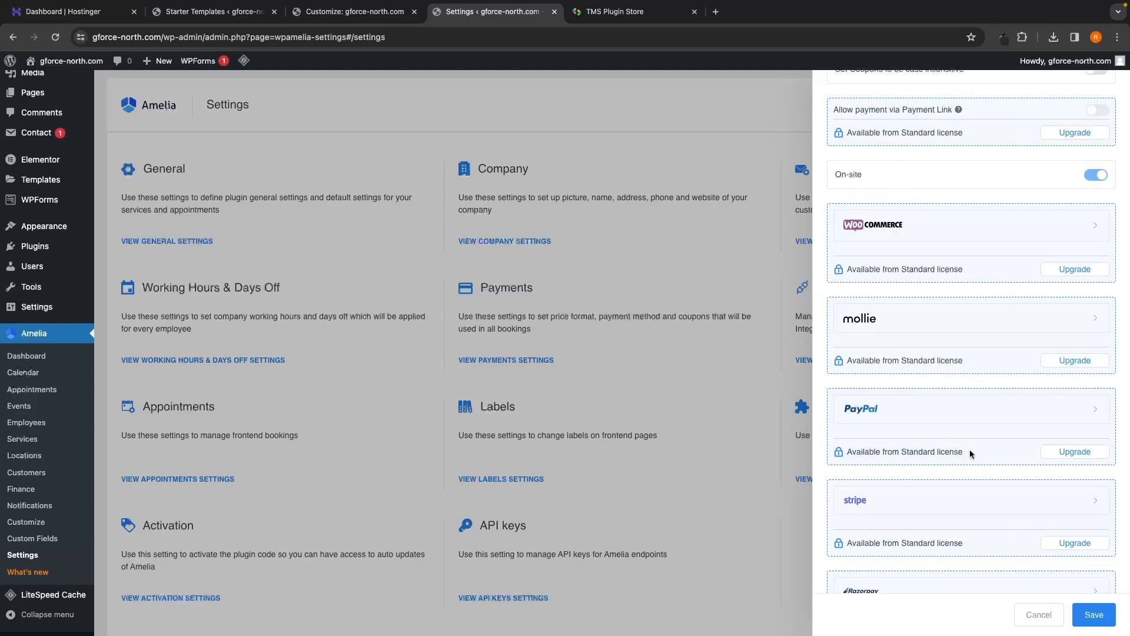
scroll(970, 452, up, 1)
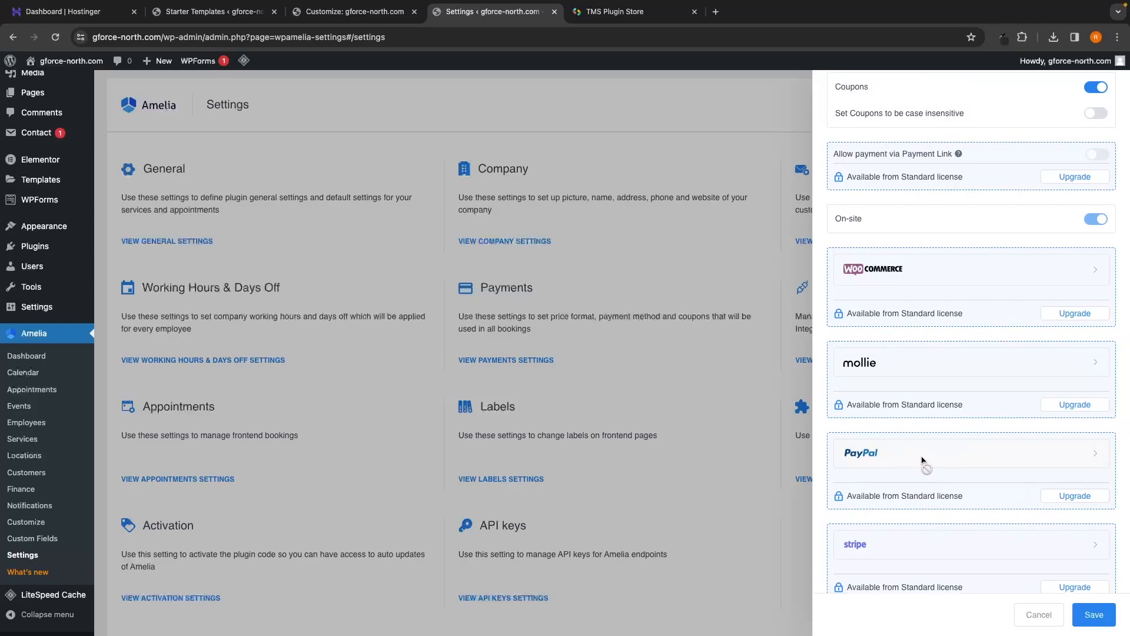
scroll(922, 460, down, 1)
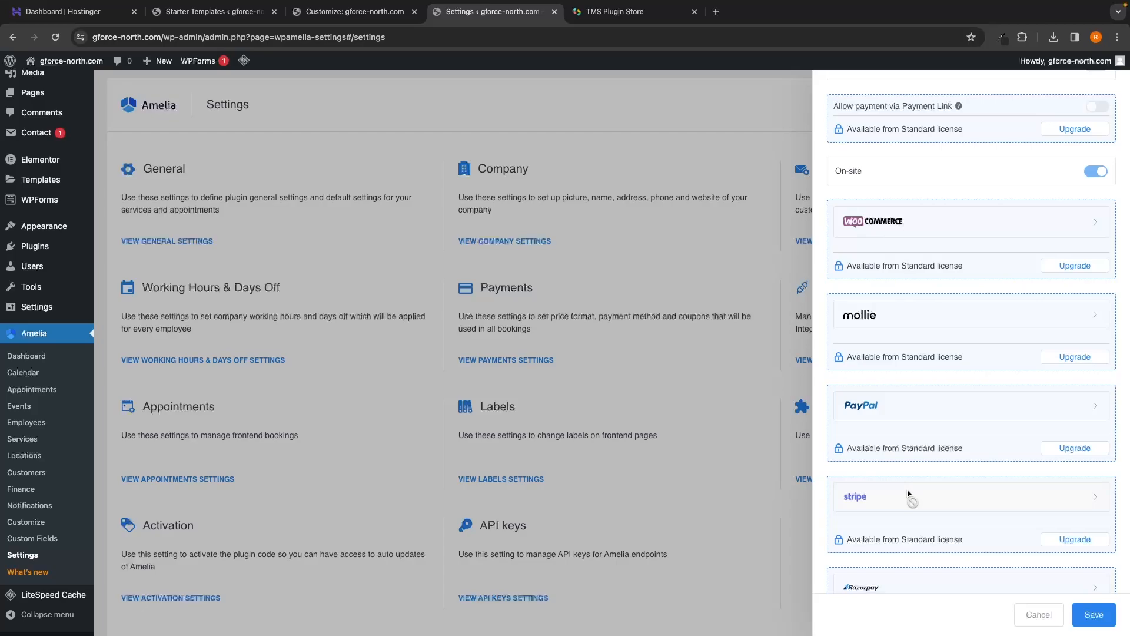
scroll(907, 493, down, 1)
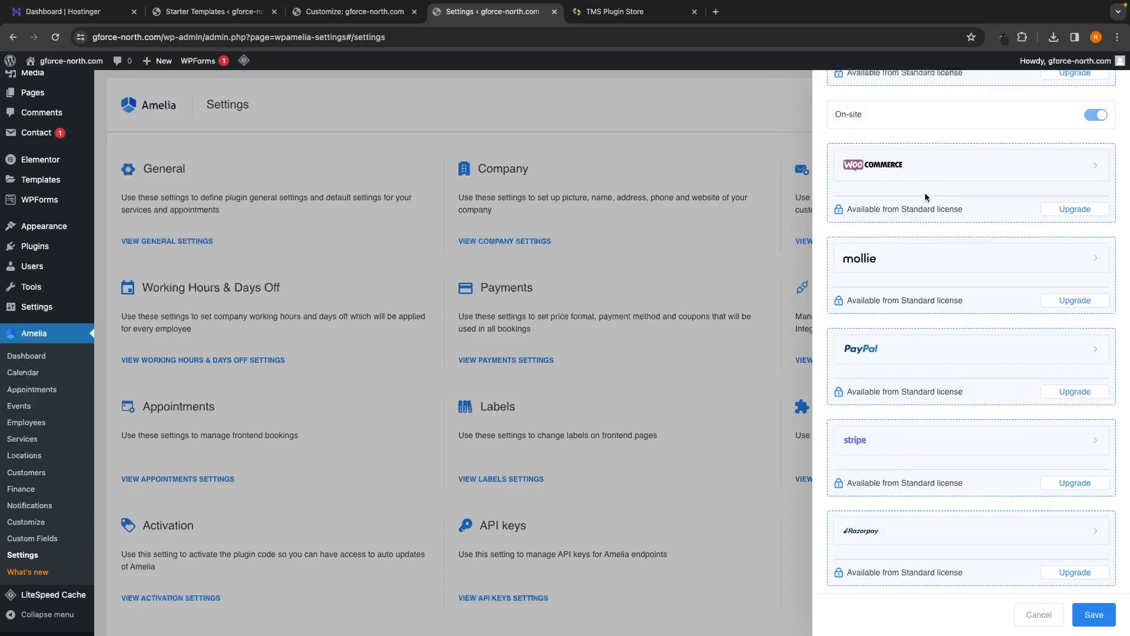
scroll(925, 197, up, 3)
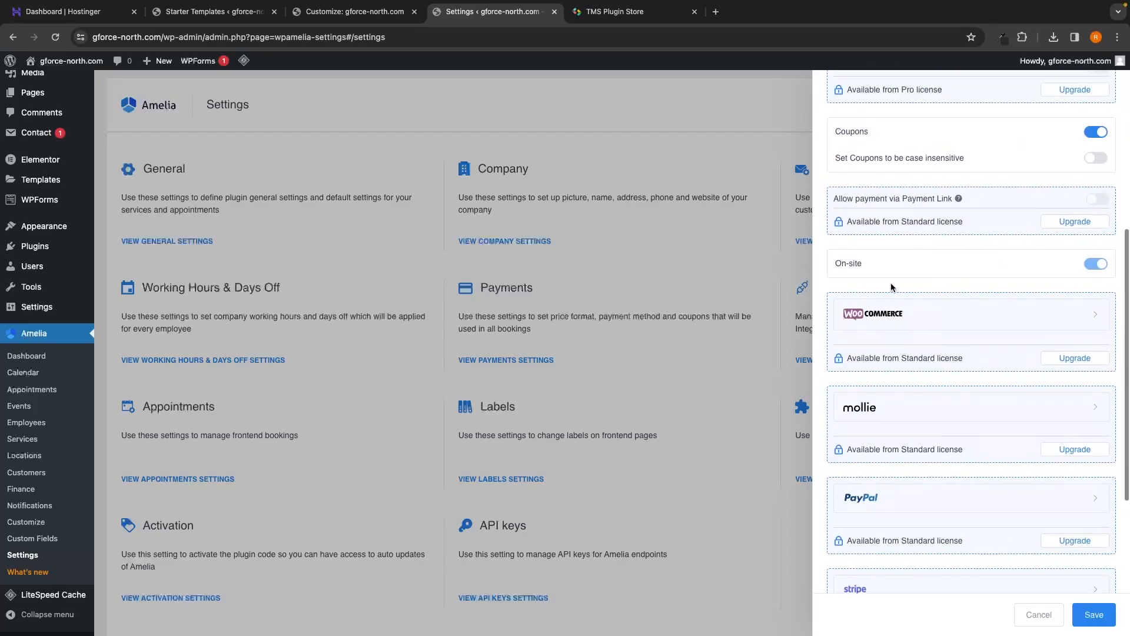
scroll(1000, 214, up, 2)
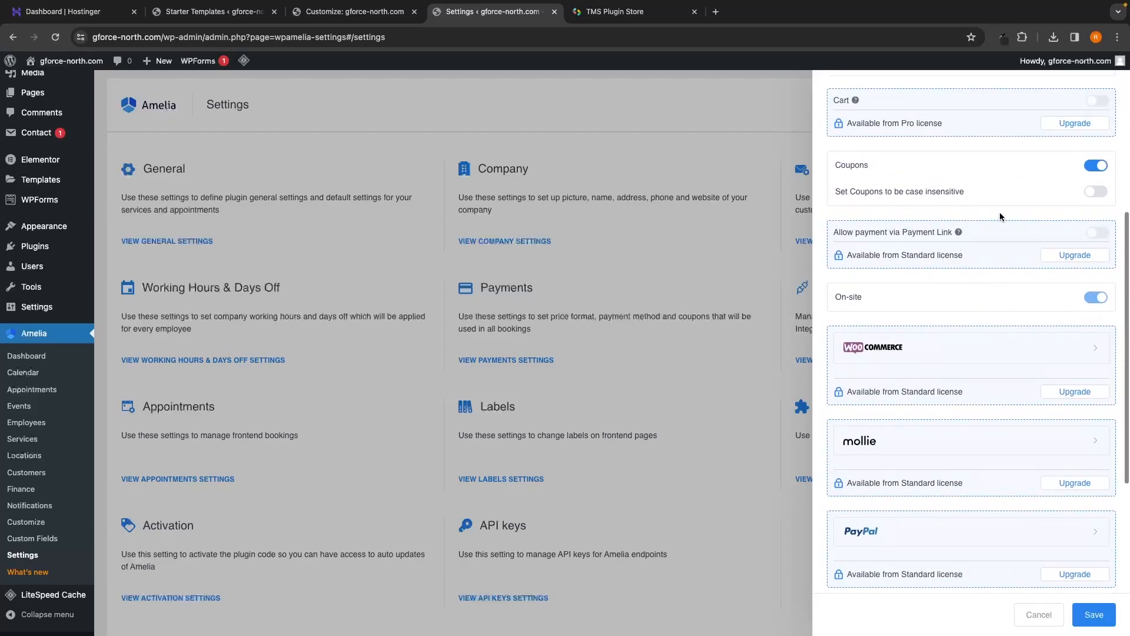
click(1081, 615)
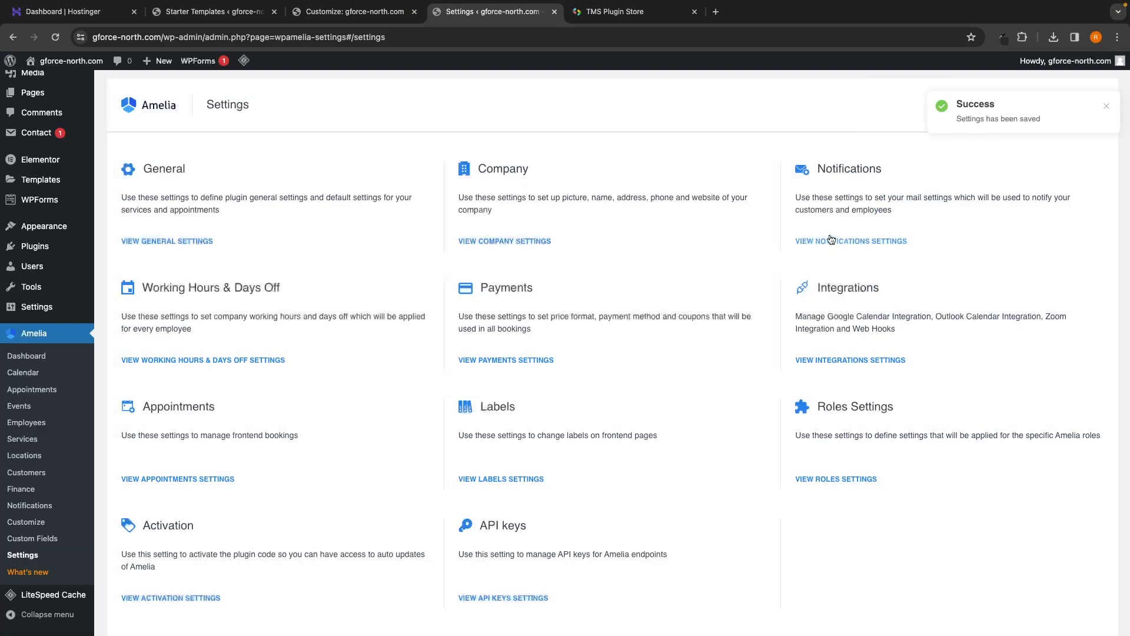
Step: Open Amelia's notification settings and keep PHP Mail as the mail service
drag(817, 169, 885, 168)
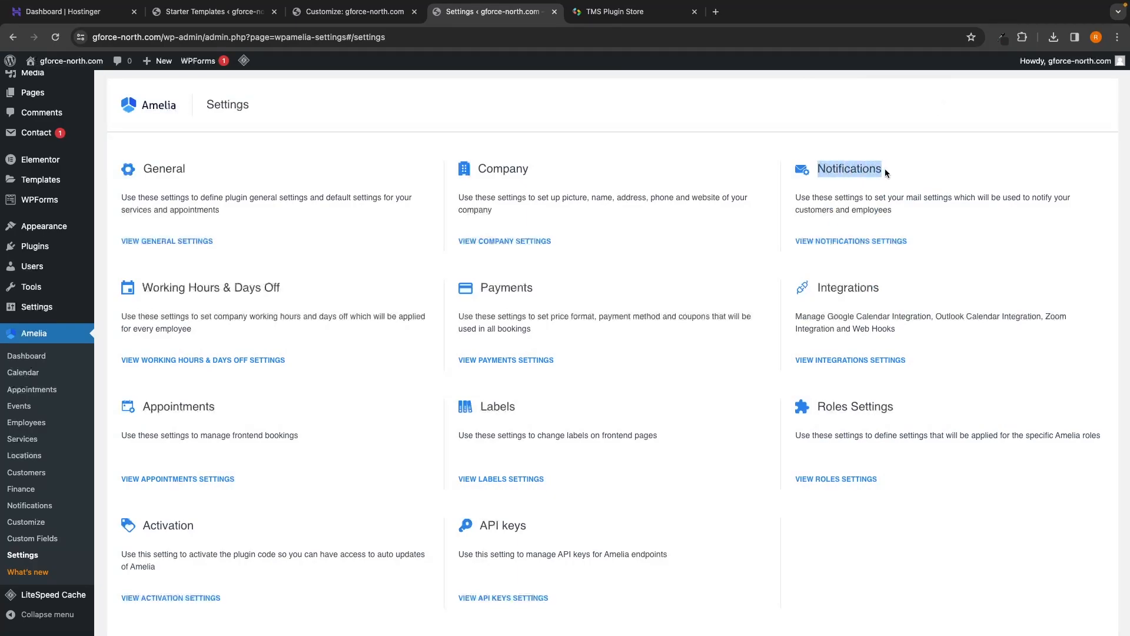
click(884, 169)
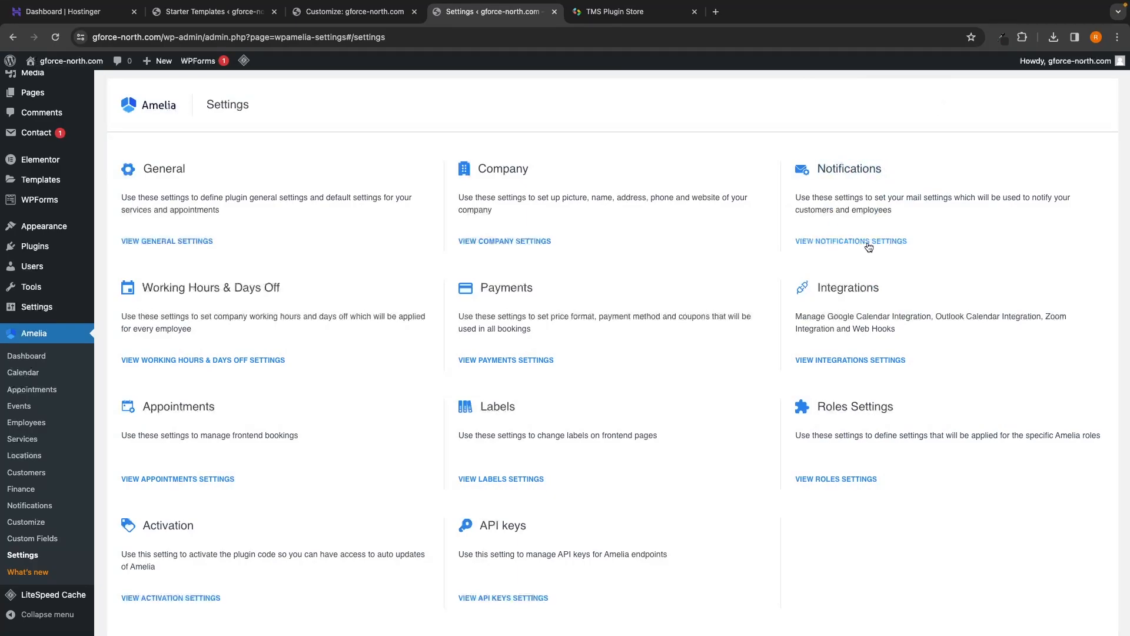
click(832, 242)
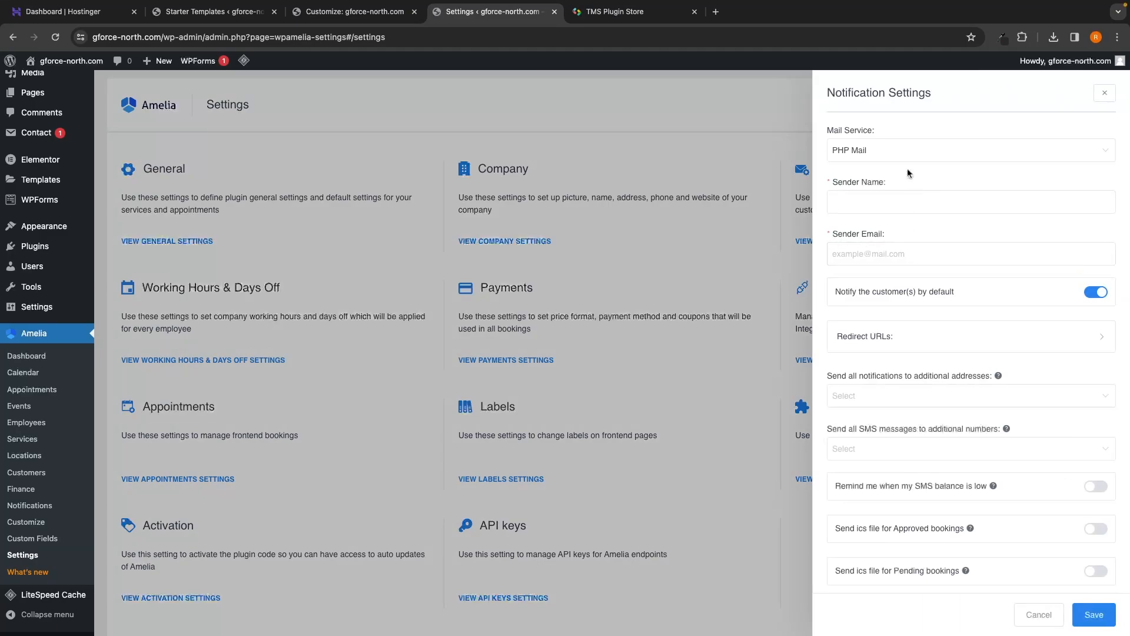
drag(824, 98, 926, 96)
click(937, 95)
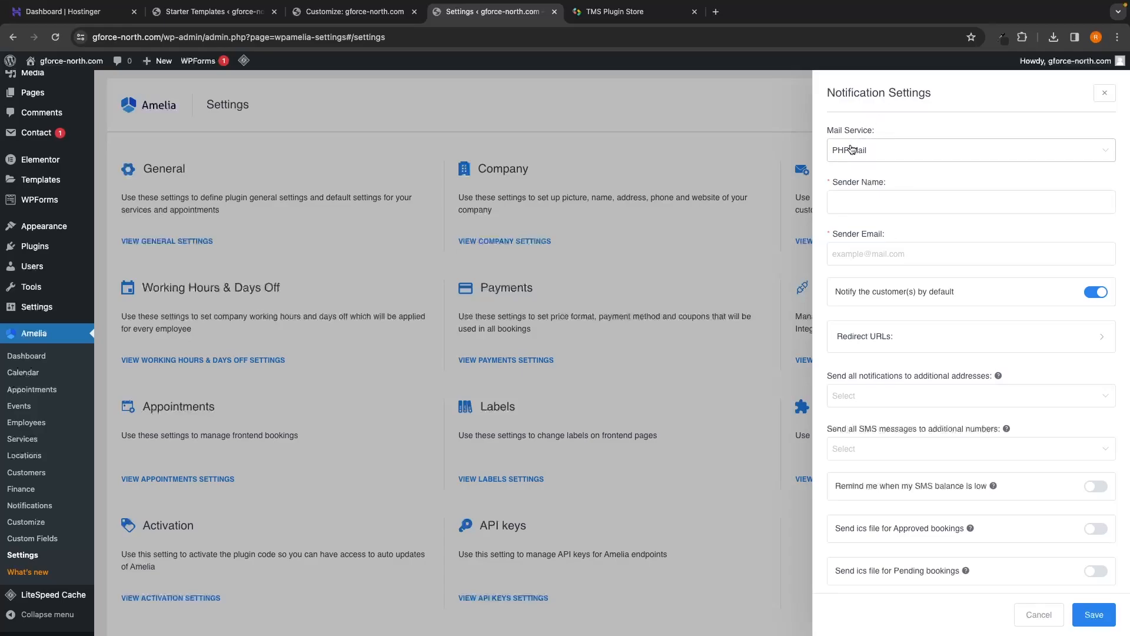
click(871, 151)
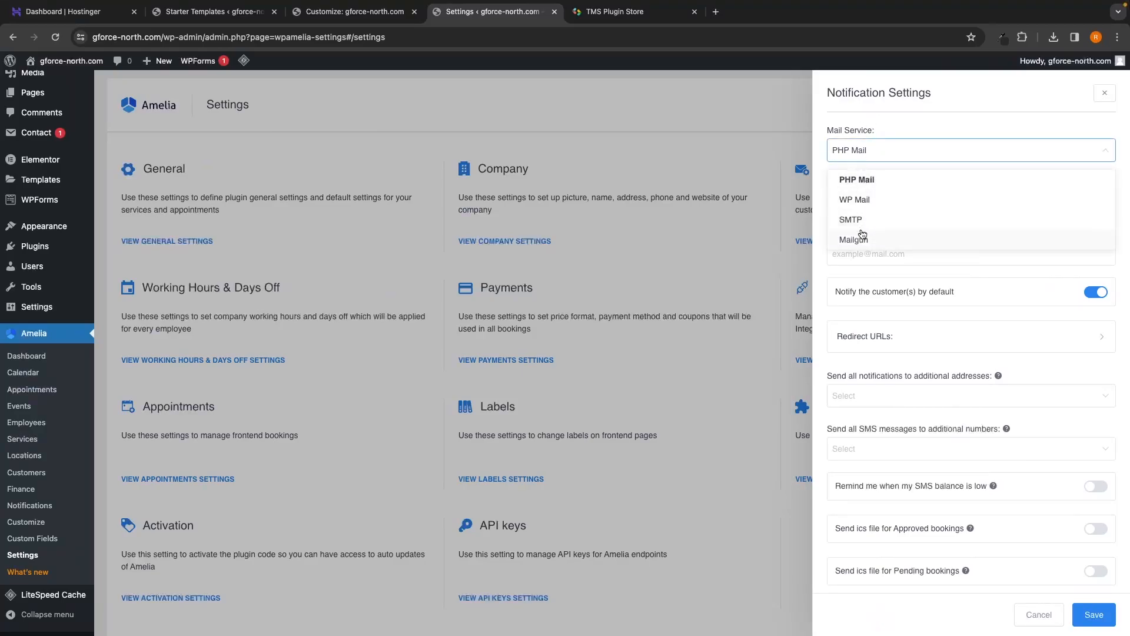
click(873, 184)
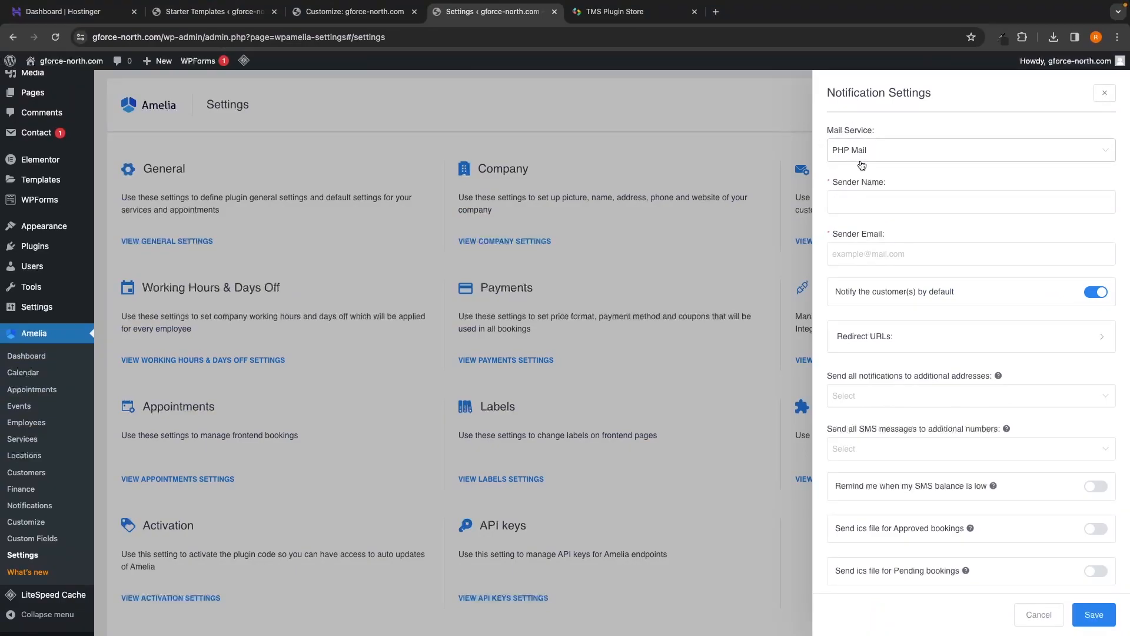
Step: Enter the sender name and the sender's e-mail address for notifications
click(857, 198)
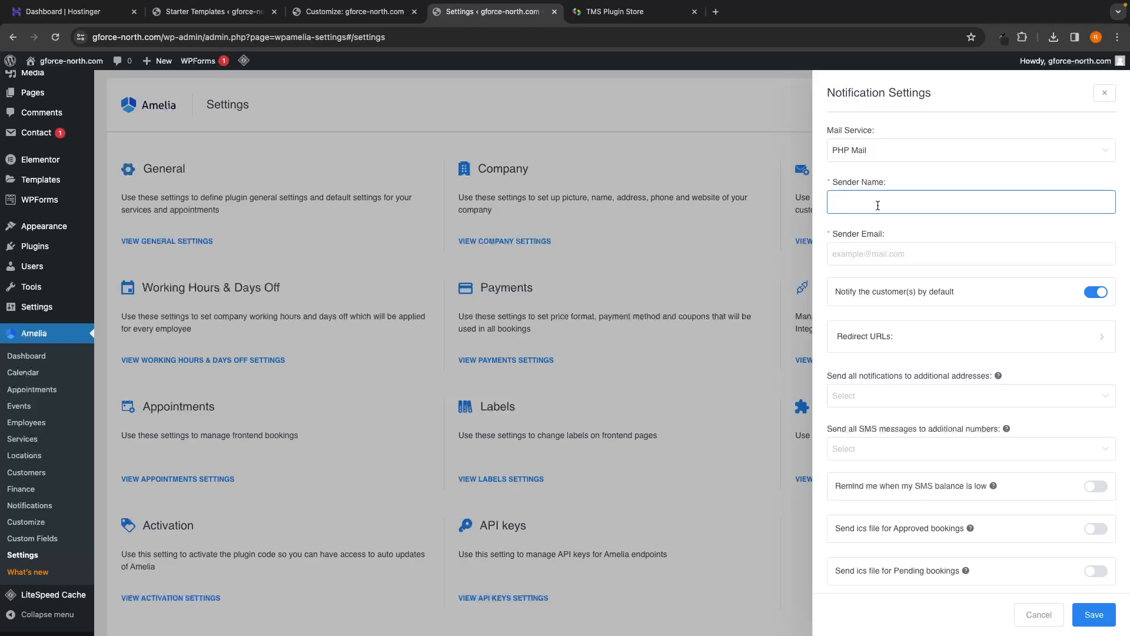
text(Riley)
click(851, 253)
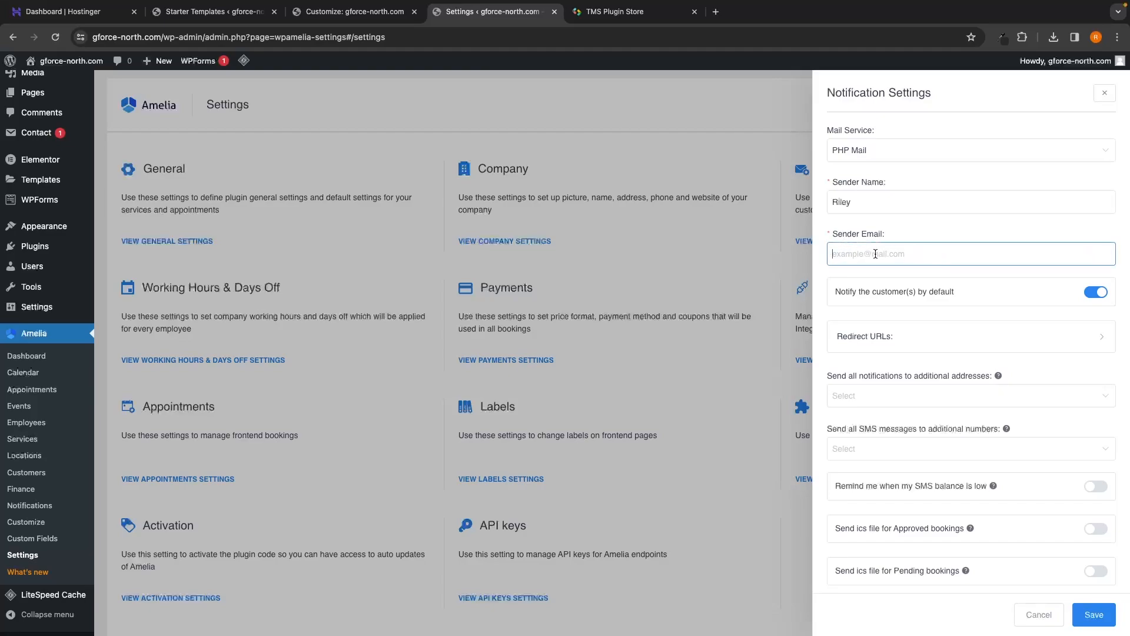
click(874, 294)
drag(839, 293, 934, 299)
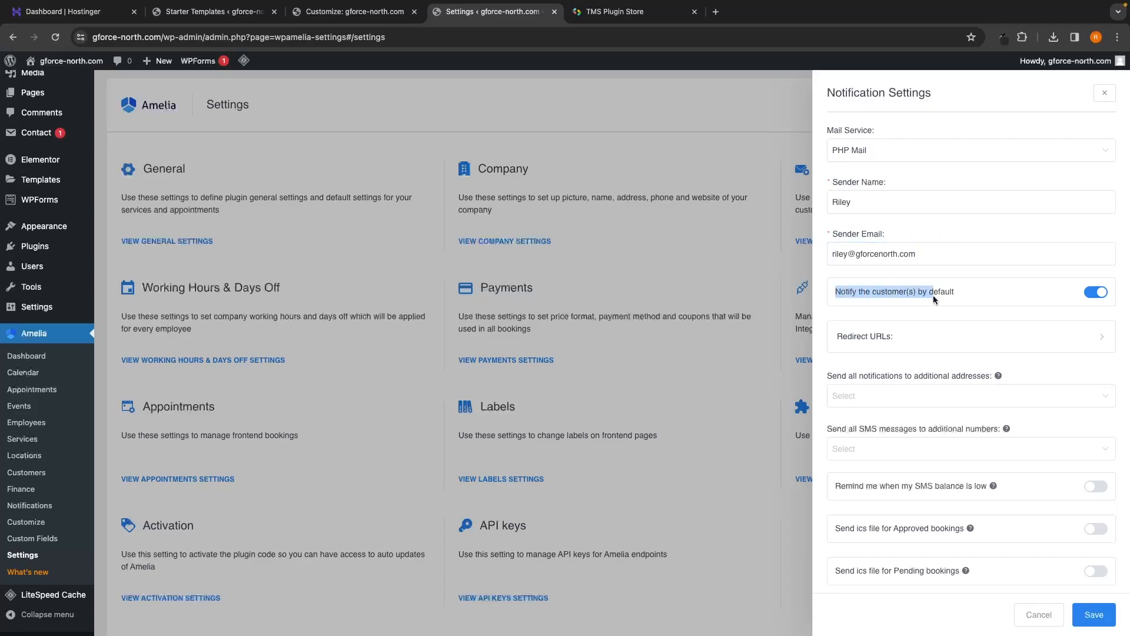
click(933, 306)
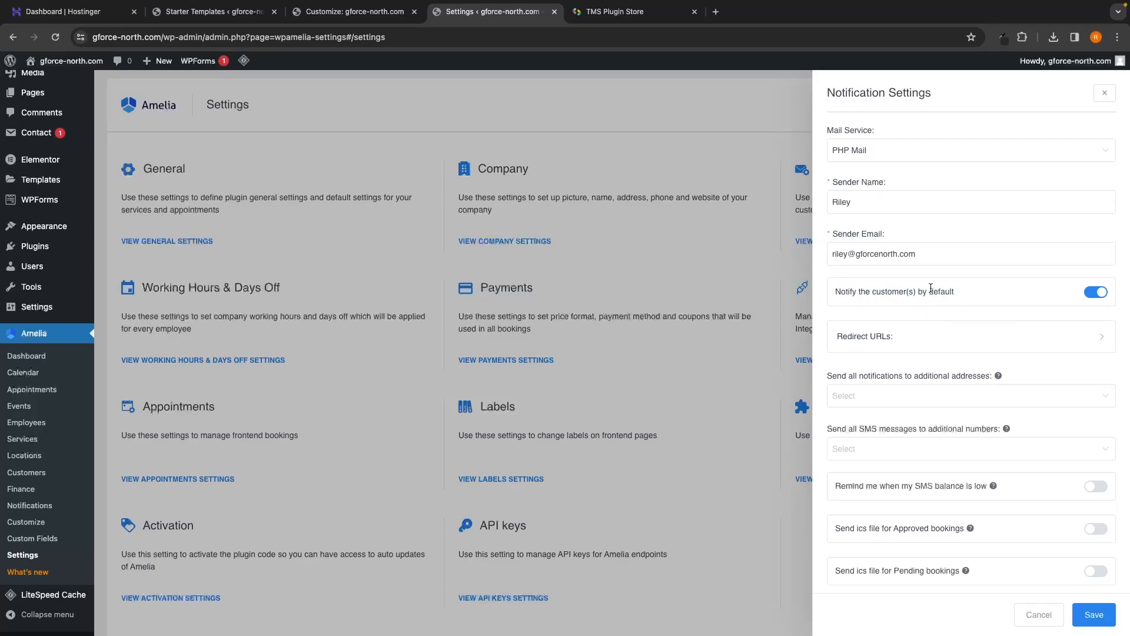
Step: Leave the additional notification addresses unchanged and save the notification settings
scroll(931, 287, down, 1)
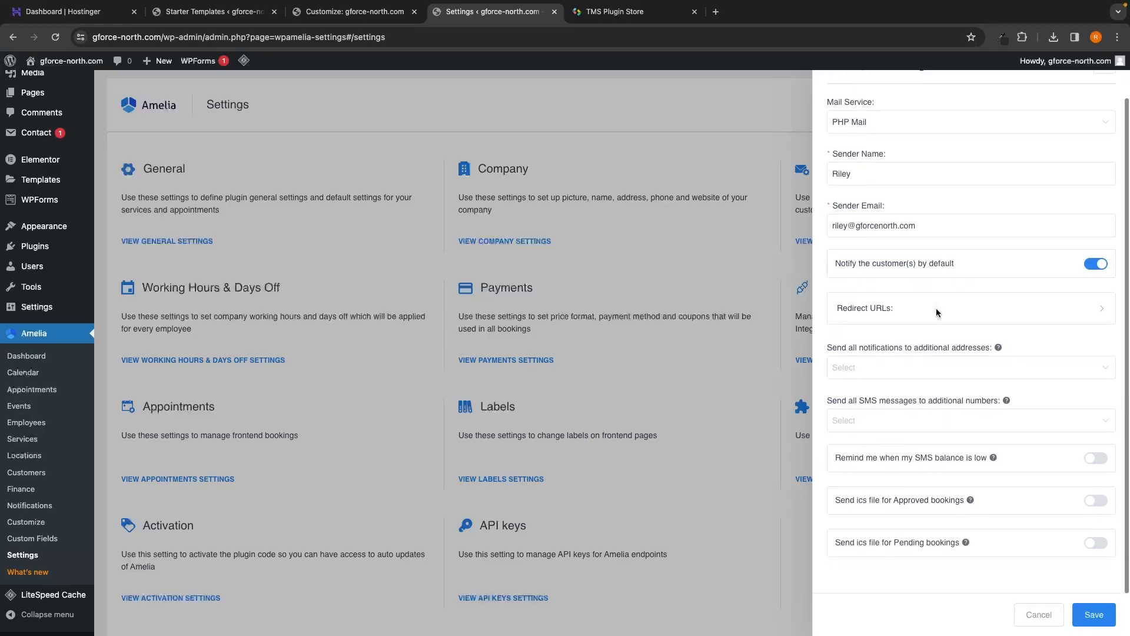
drag(827, 349, 991, 355)
click(913, 362)
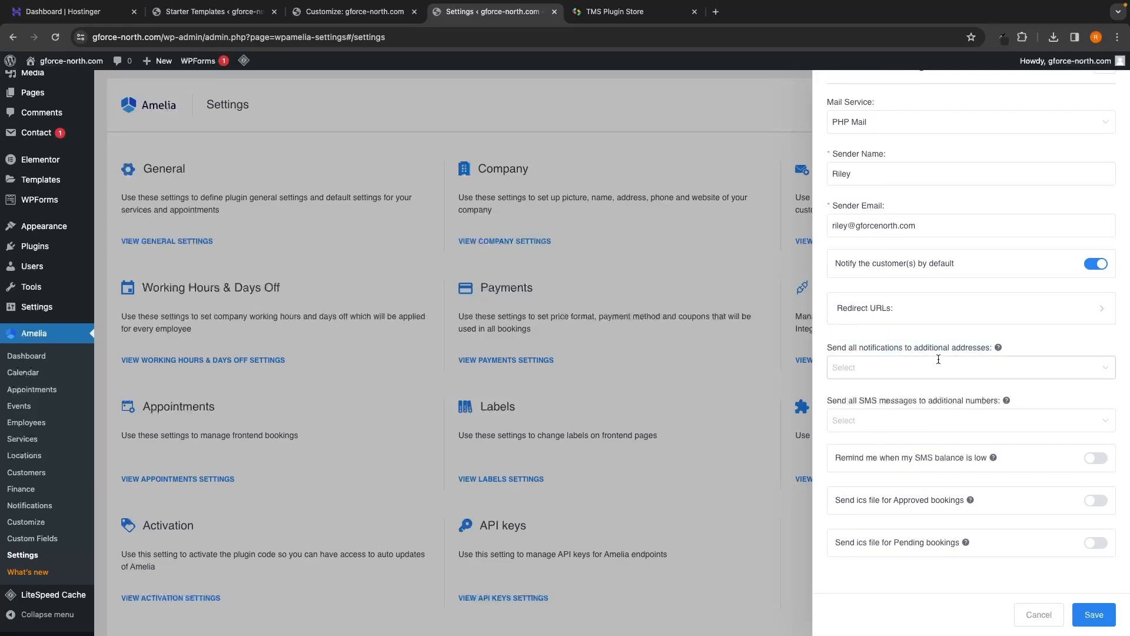
click(844, 370)
drag(859, 401, 920, 406)
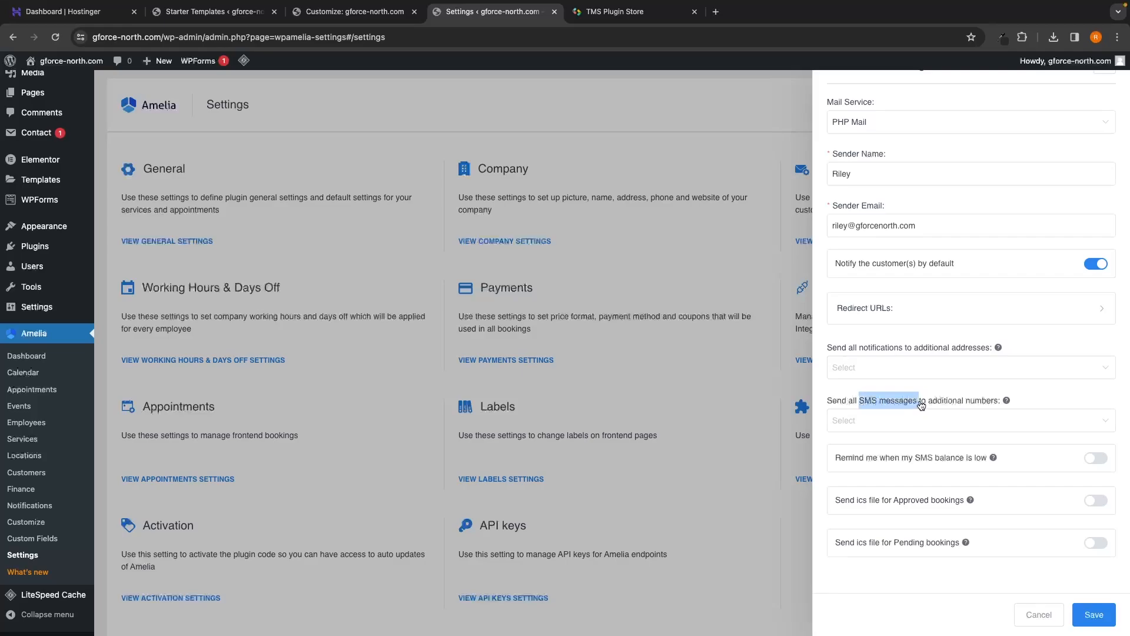
click(945, 395)
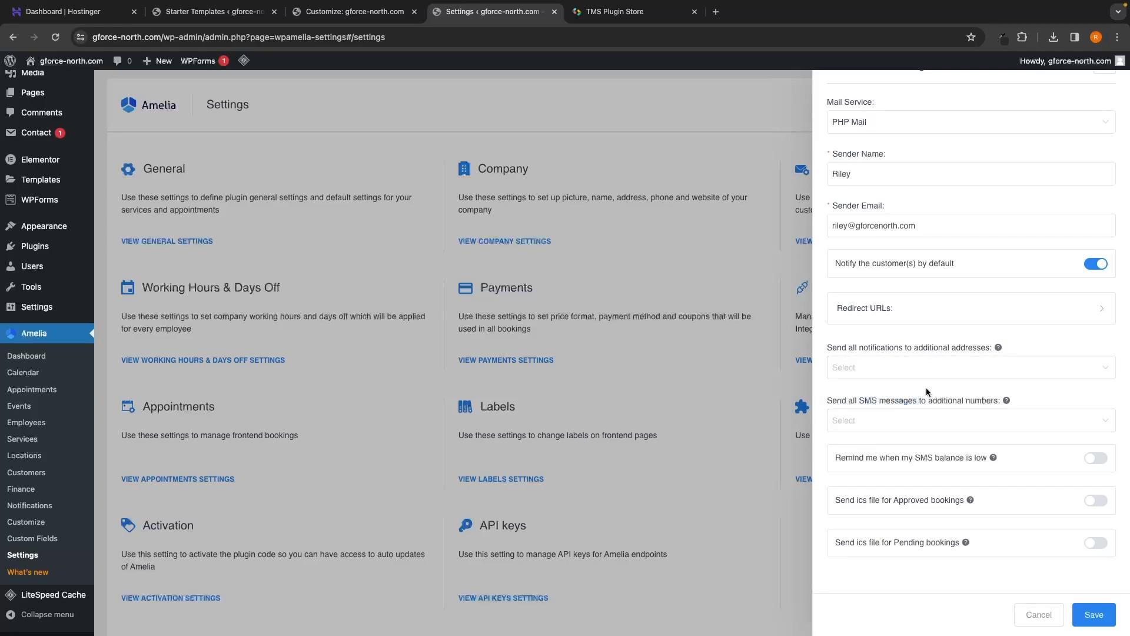
scroll(926, 391, up, 1)
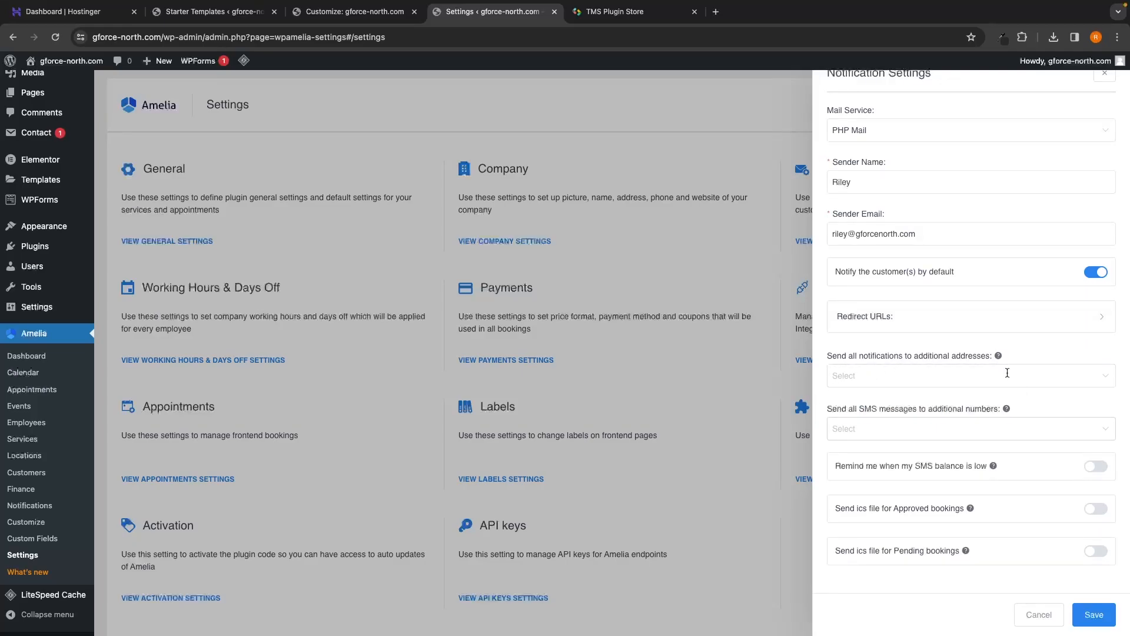
click(1094, 614)
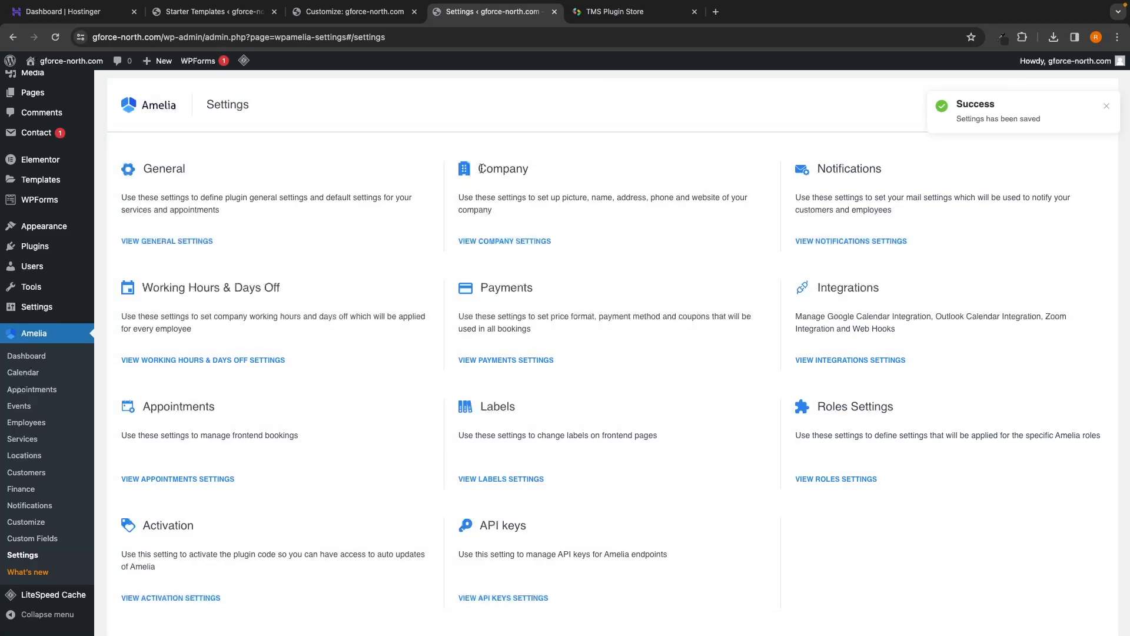
drag(477, 169, 537, 171)
click(500, 209)
click(469, 251)
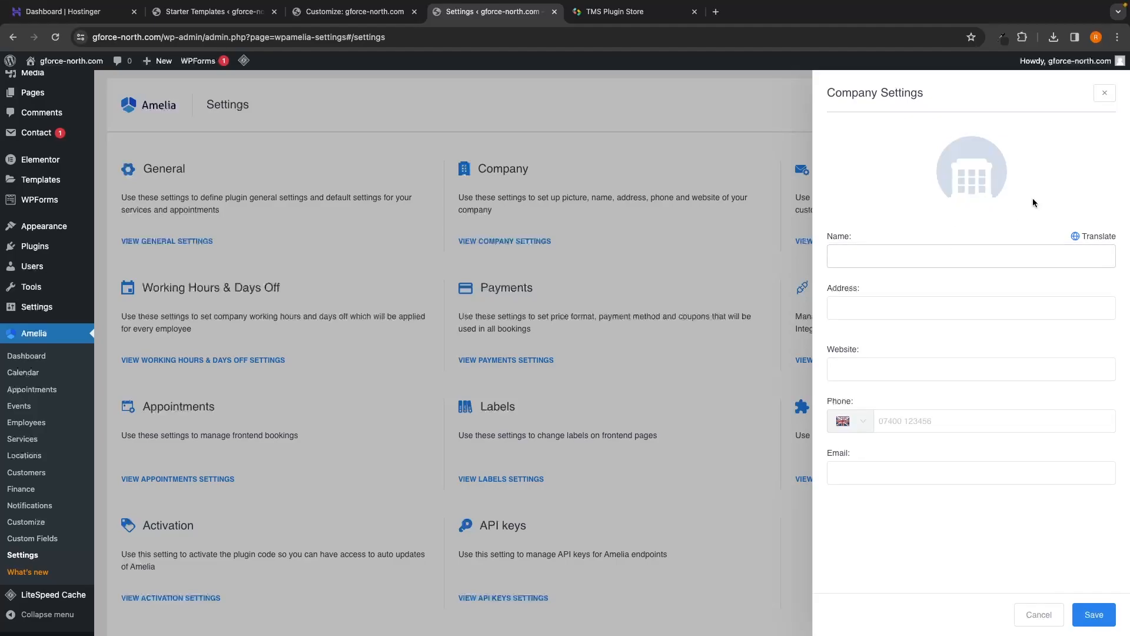
click(1093, 613)
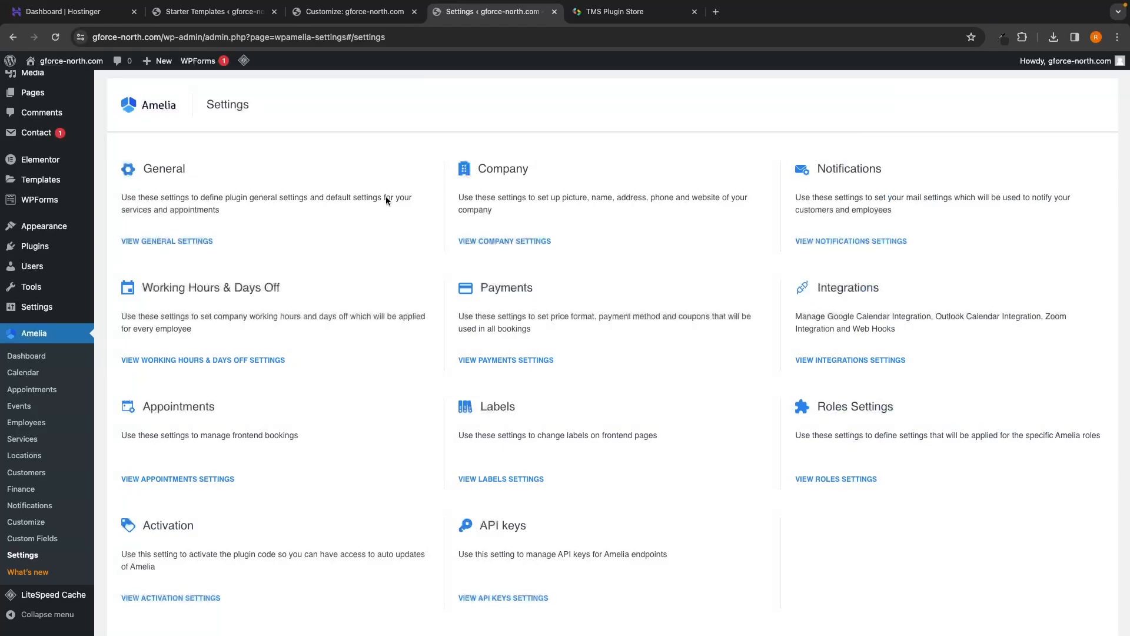
drag(143, 287, 291, 286)
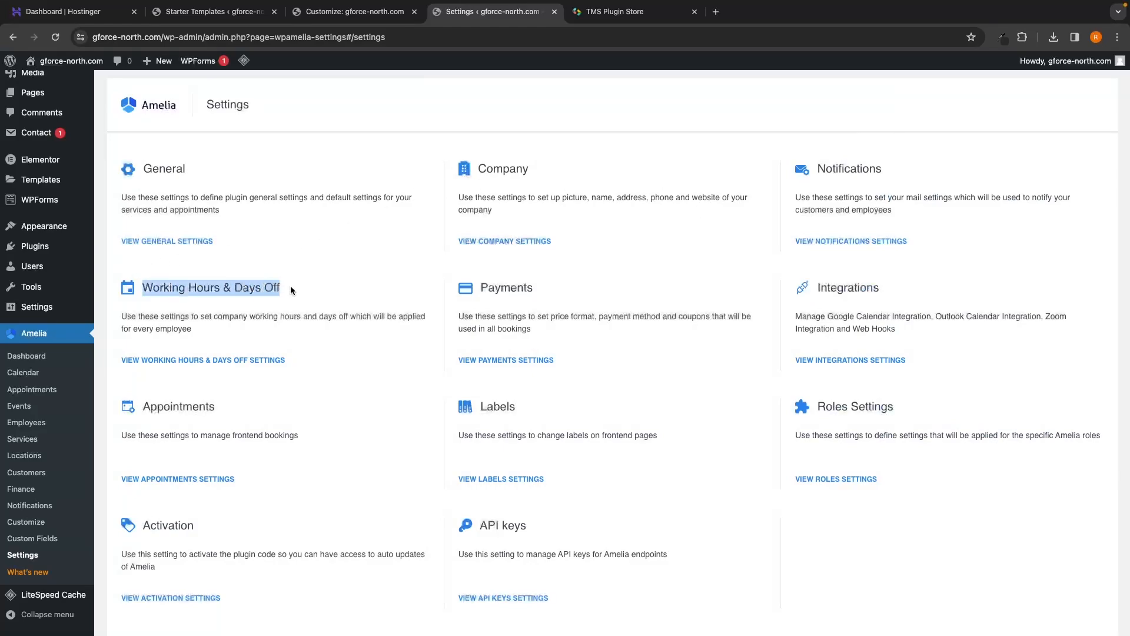
Step: Set Amelia working hours to 09:00–17:00 for all days, remove Saturday and Sunday, and save
click(291, 287)
click(178, 360)
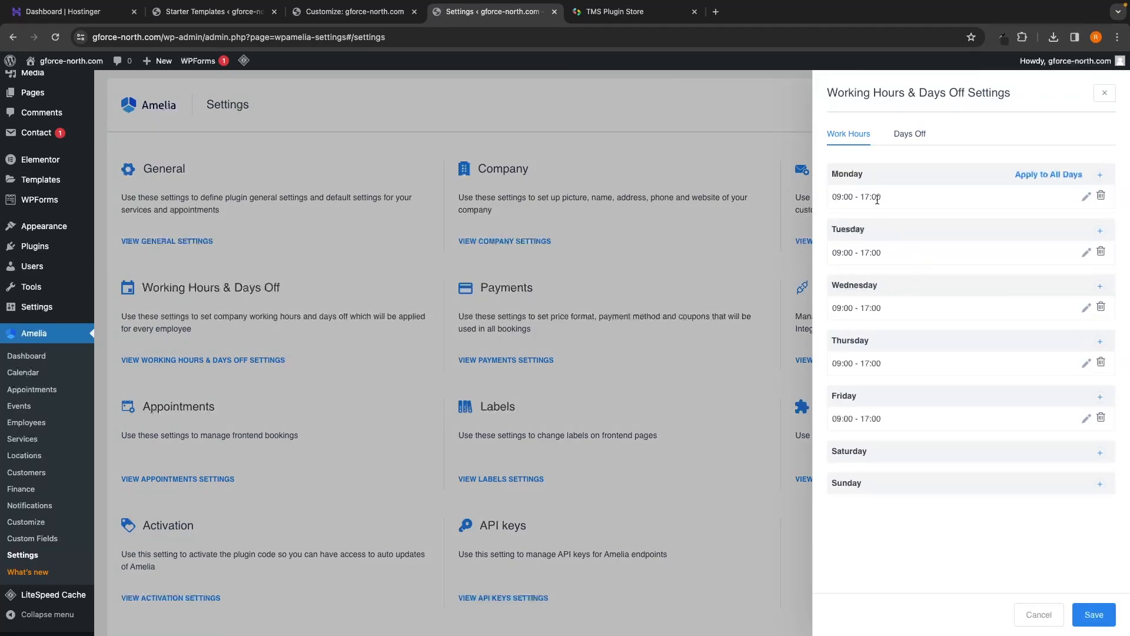
click(1083, 201)
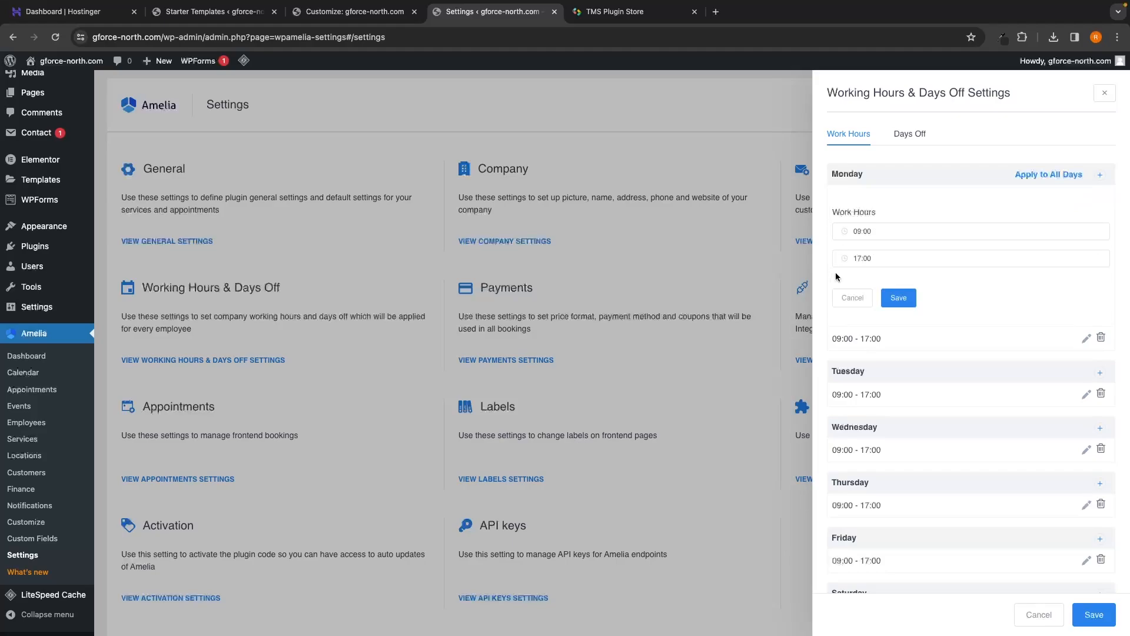
click(905, 298)
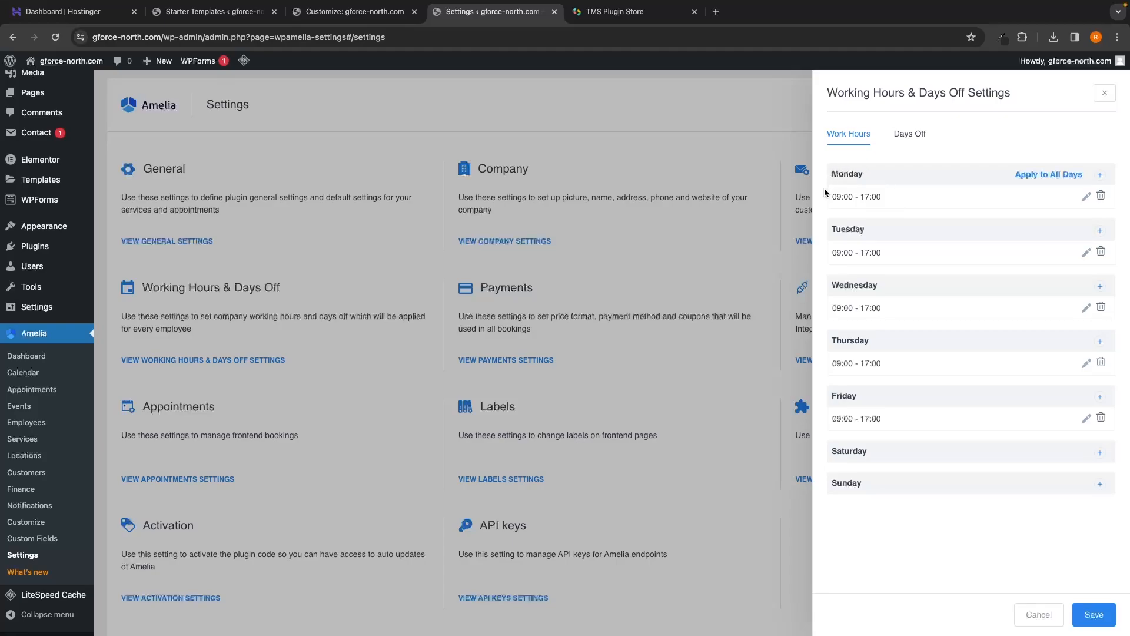
click(1035, 177)
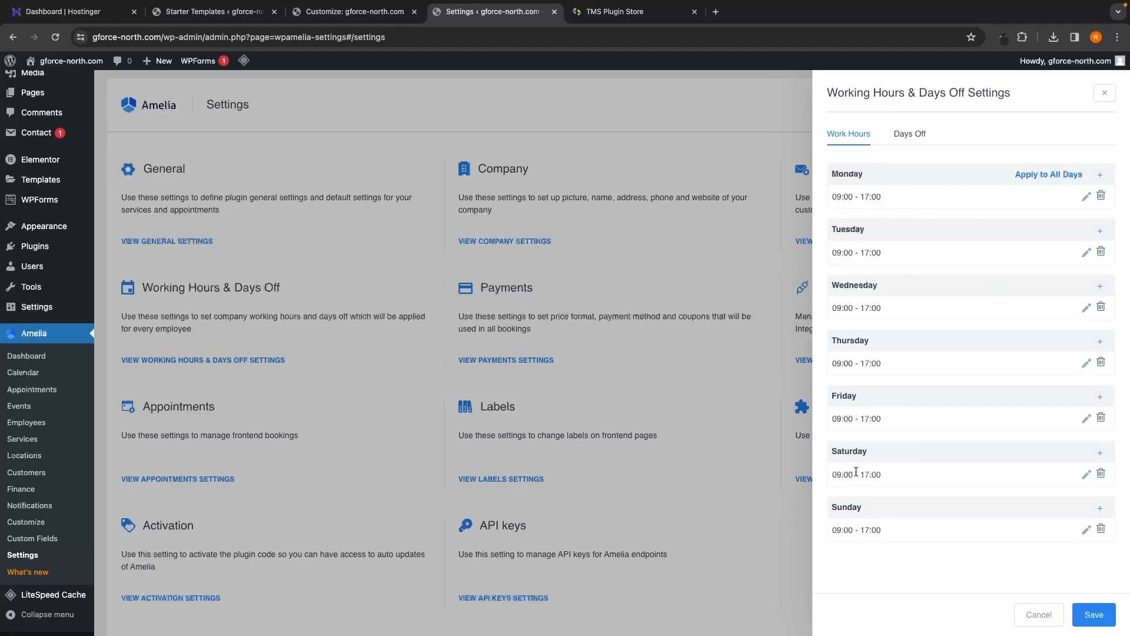
click(1101, 531)
click(1101, 474)
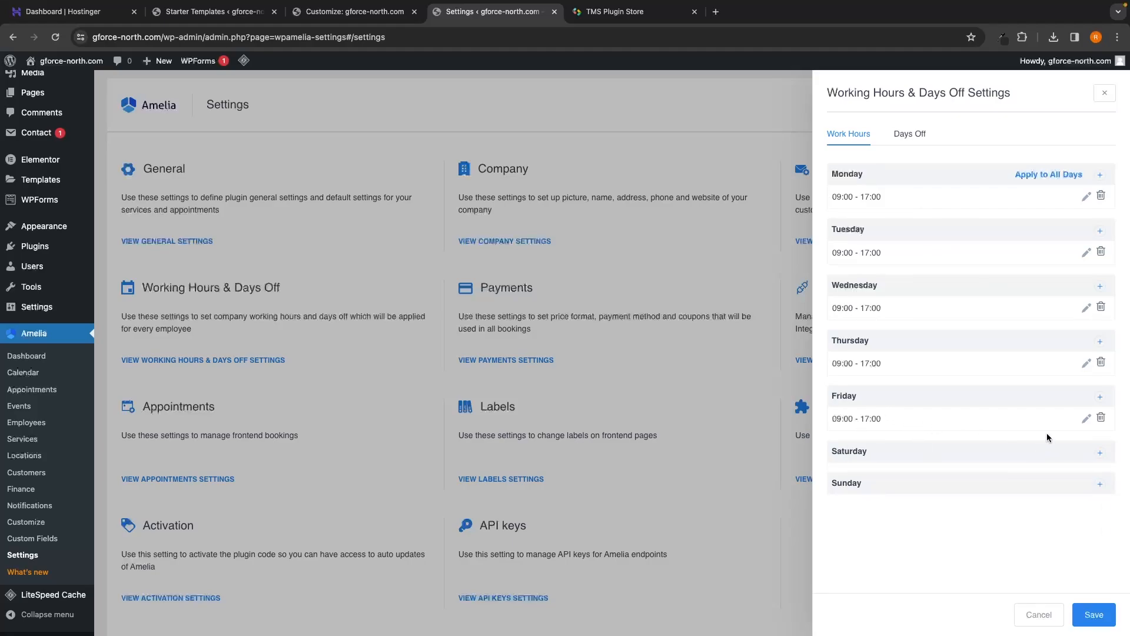
click(1095, 618)
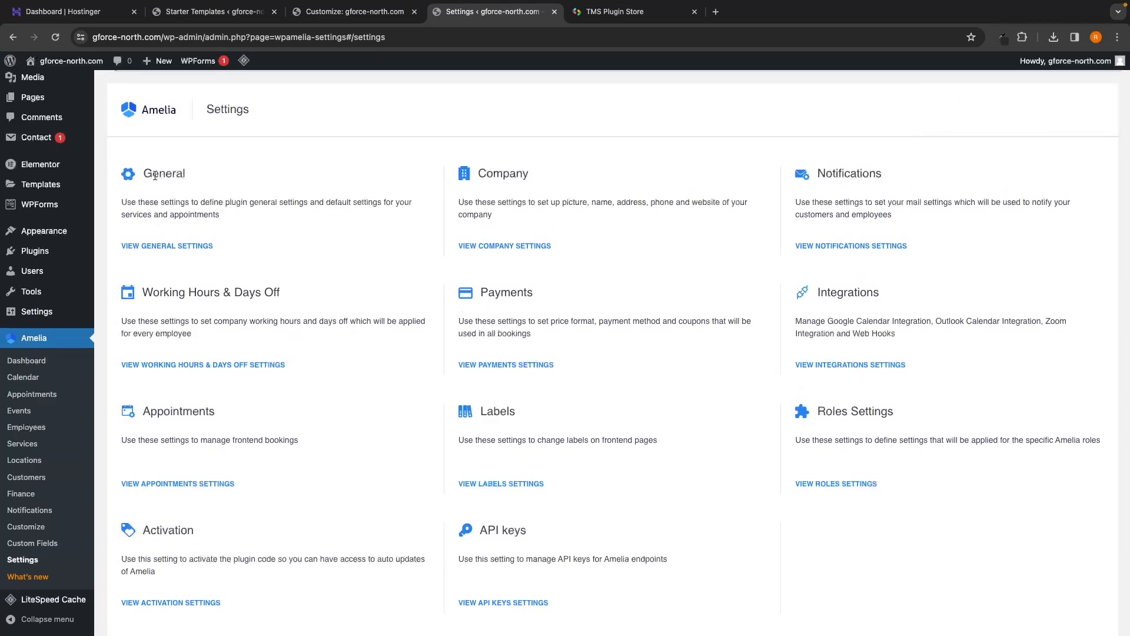
Step: In Amelia's General settings, keep the default time slot step at 30min
click(174, 246)
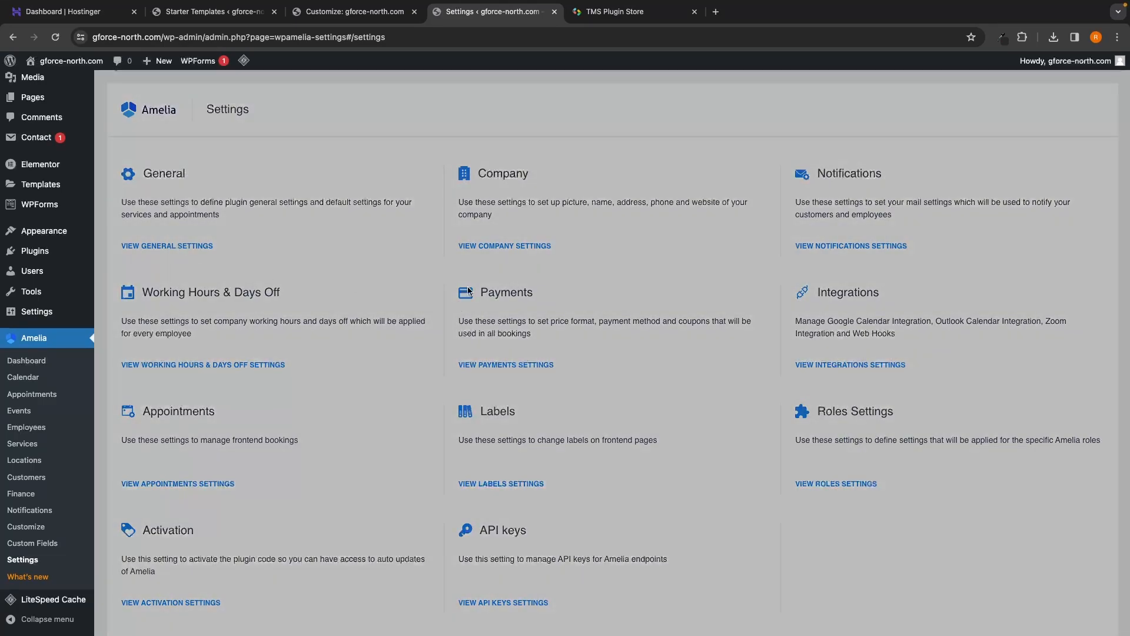
drag(825, 130, 911, 137)
click(911, 136)
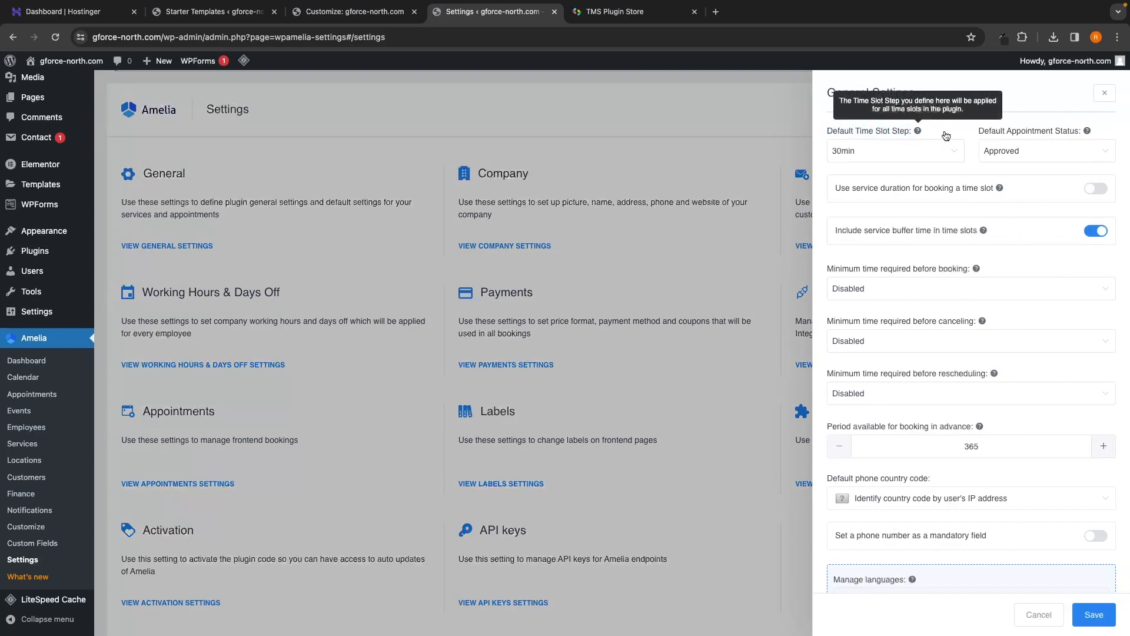
click(903, 152)
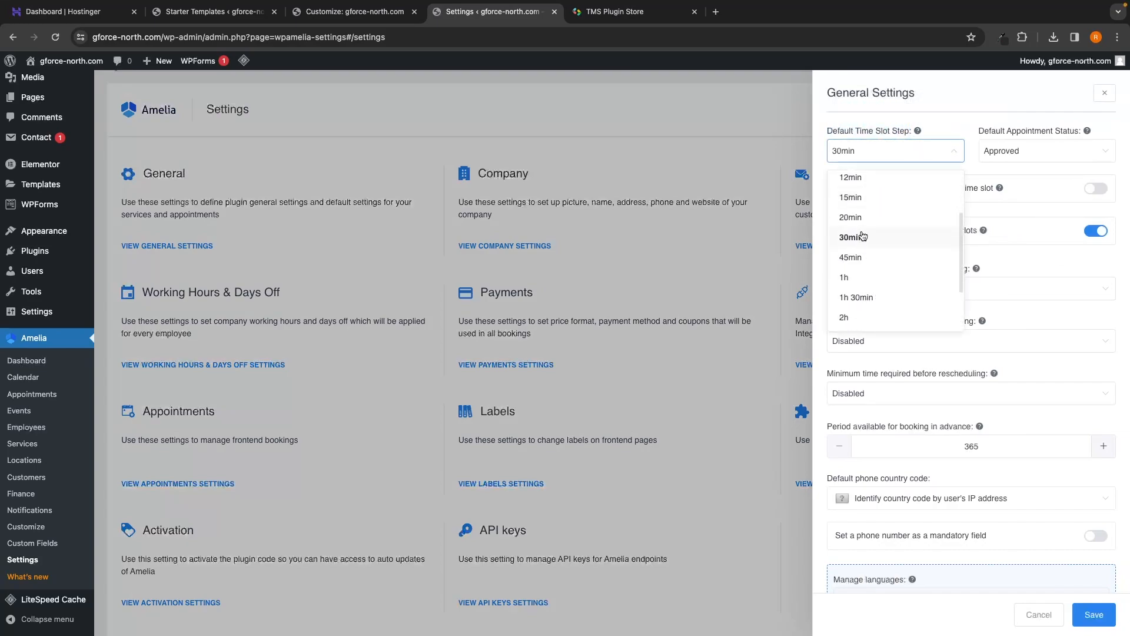
scroll(860, 212, down, 1)
scroll(854, 283, down, 4)
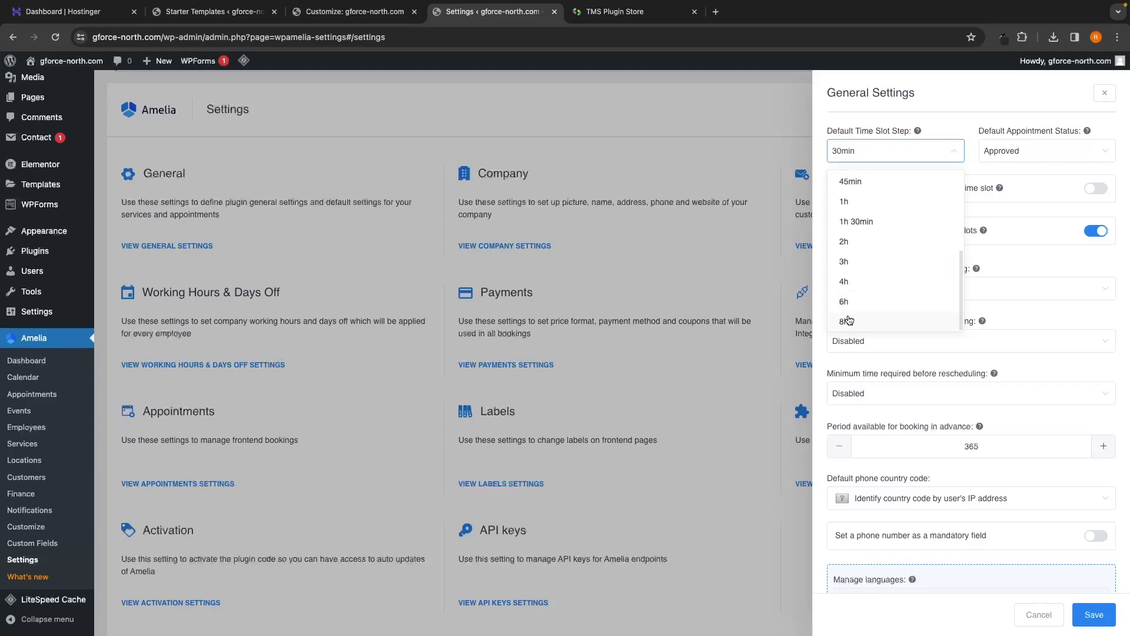
scroll(850, 319, up, 4)
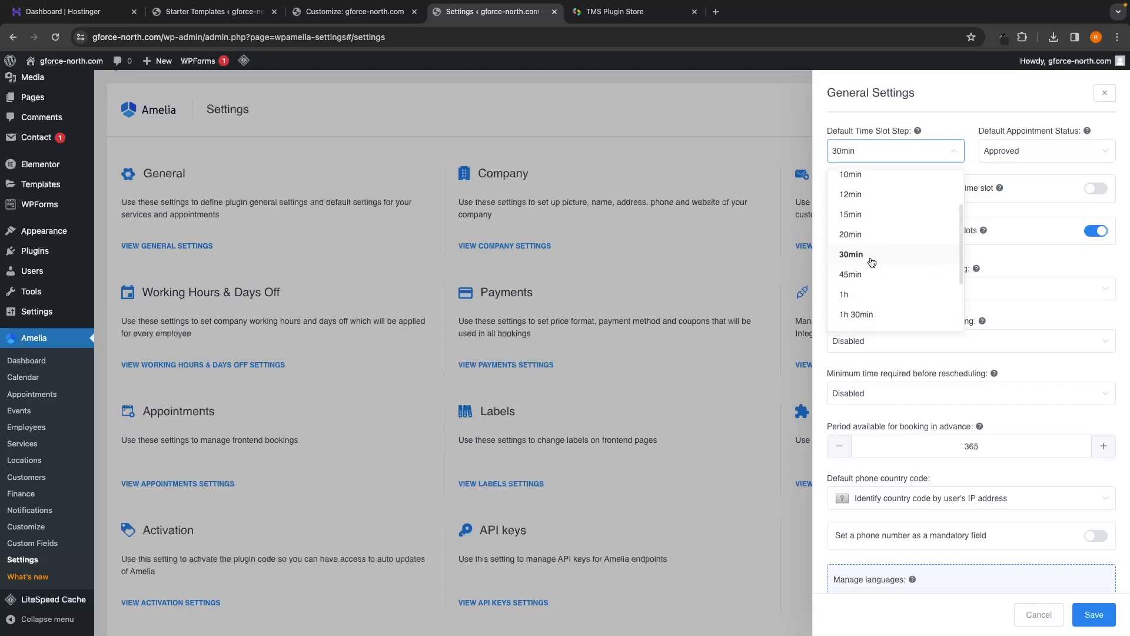
click(952, 157)
Step: Keep Approved as default appointment status, check the 365-day advance booking, and cancel without saving
drag(979, 134, 1074, 138)
click(1035, 117)
click(1015, 150)
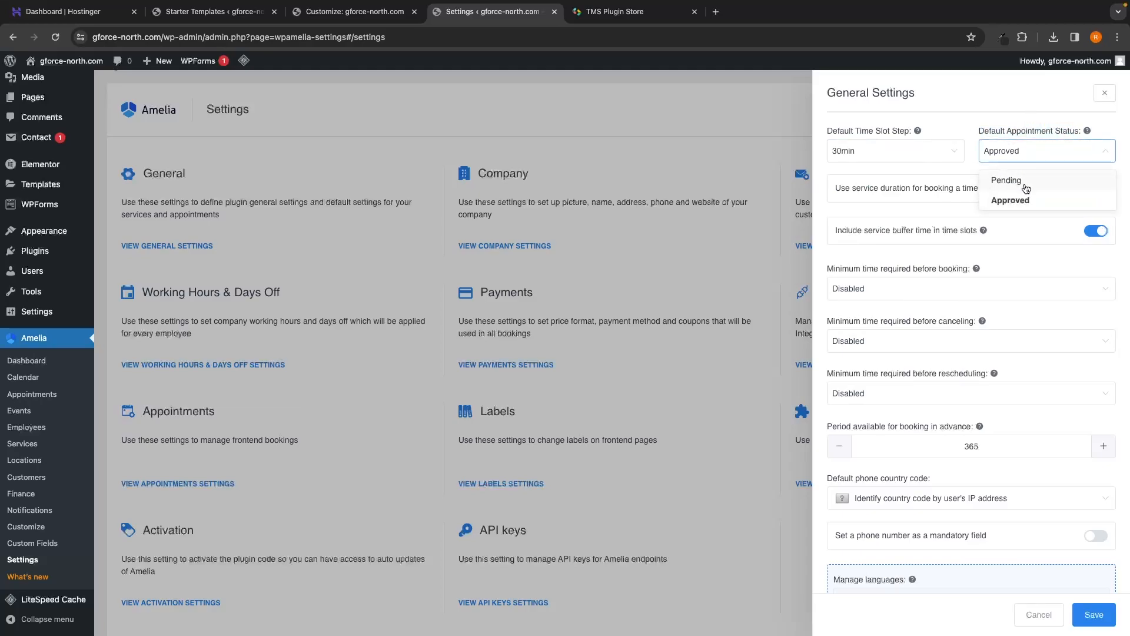
click(968, 165)
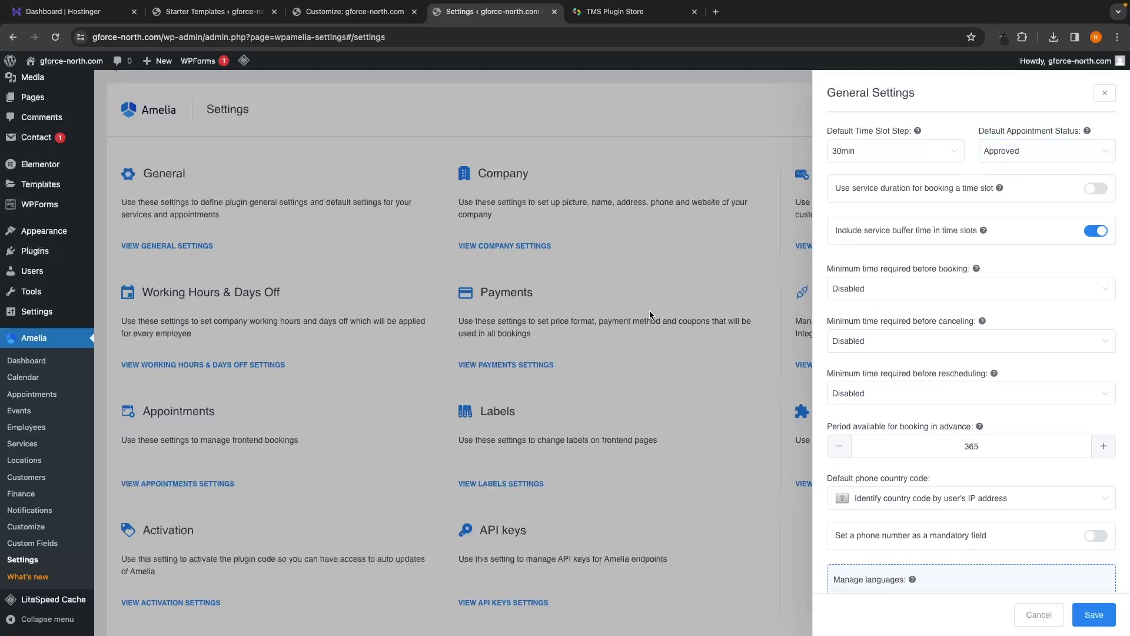
drag(826, 426, 963, 427)
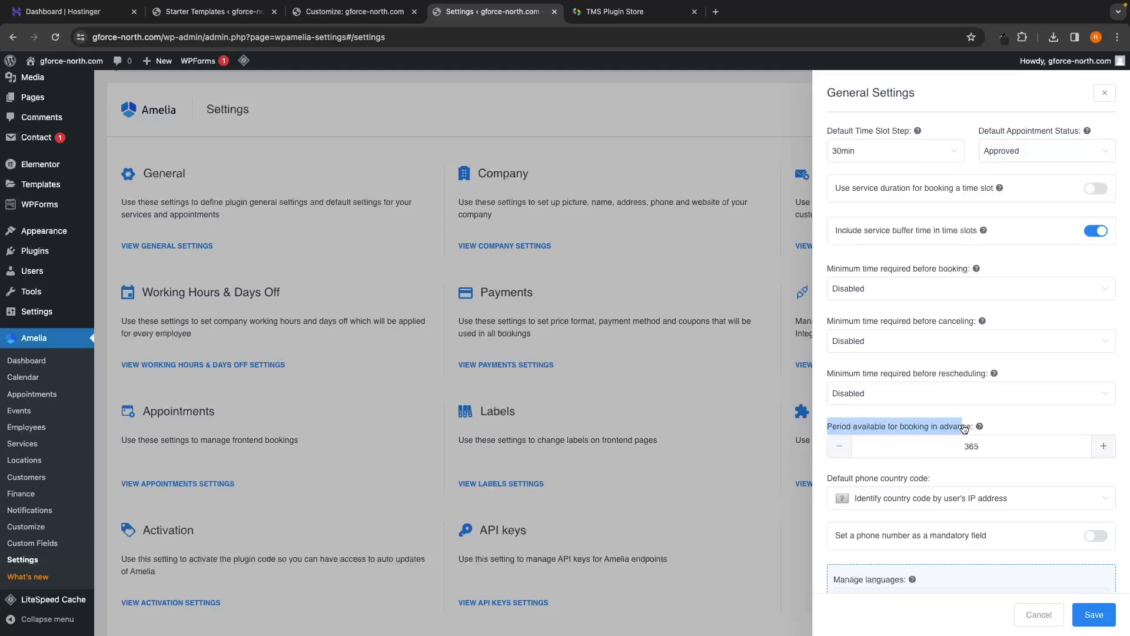
click(995, 429)
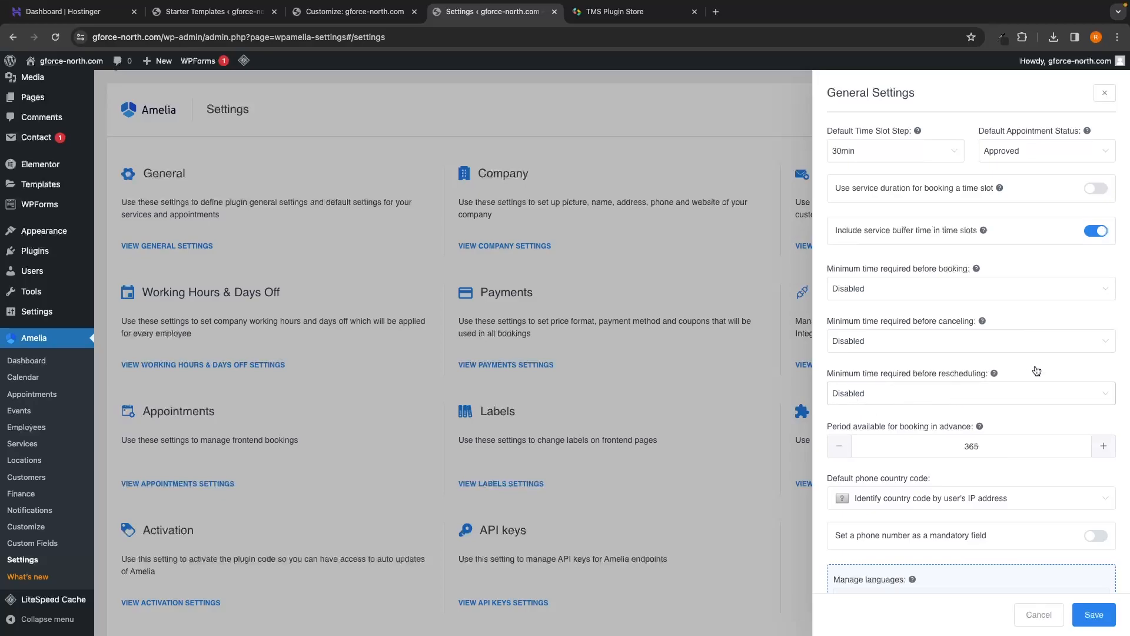
scroll(946, 402, down, 2)
scroll(946, 403, down, 1)
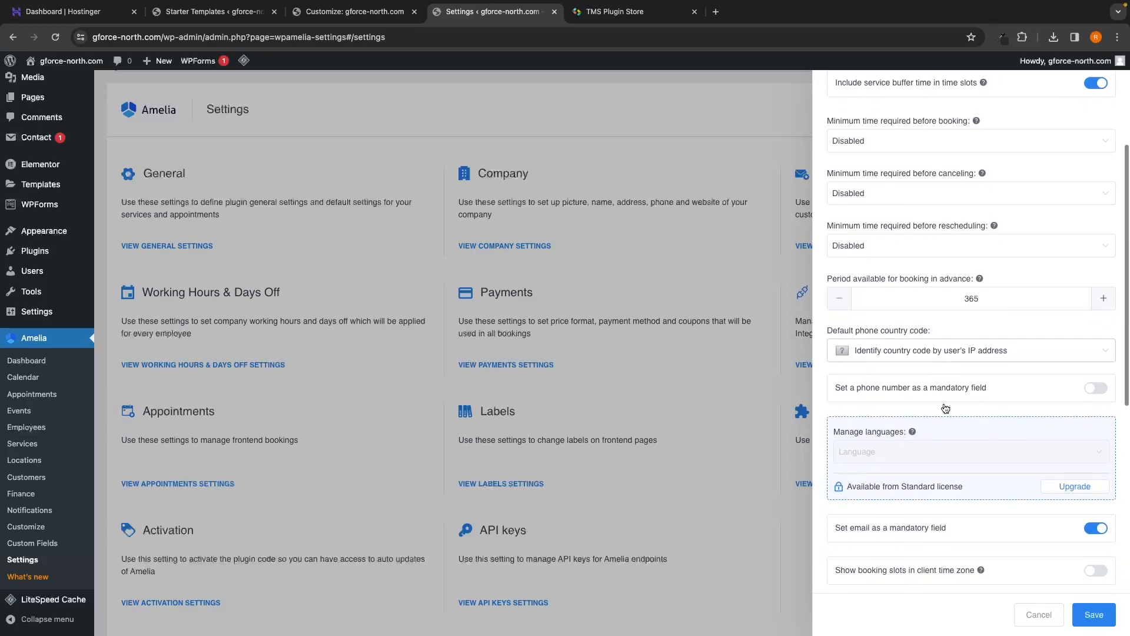
click(1038, 613)
scroll(940, 514, down, 2)
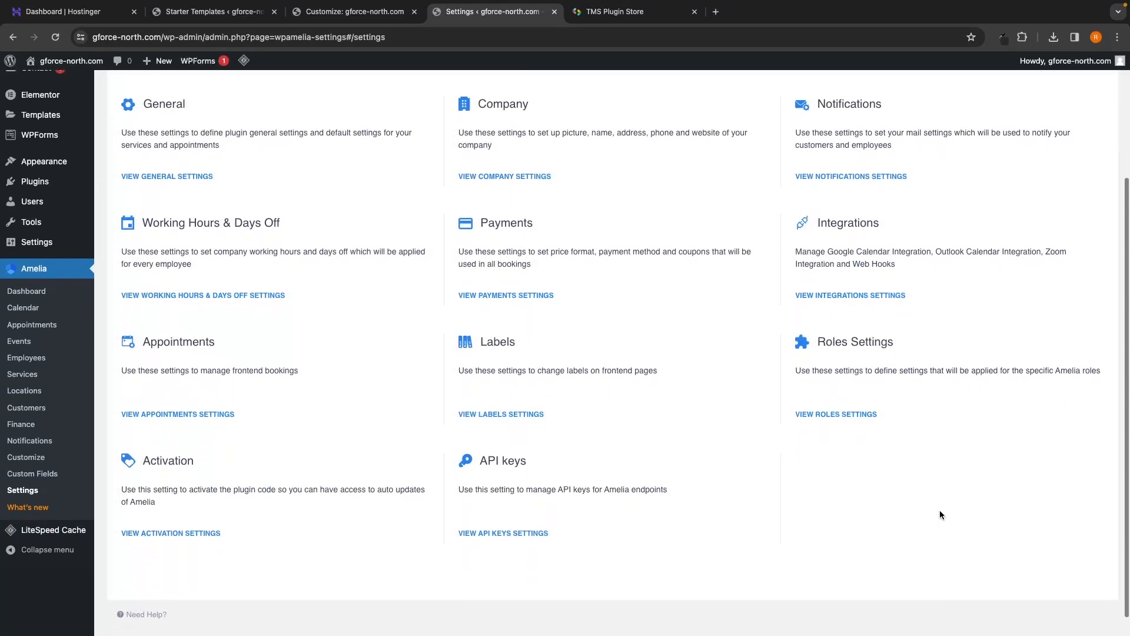
scroll(939, 514, up, 2)
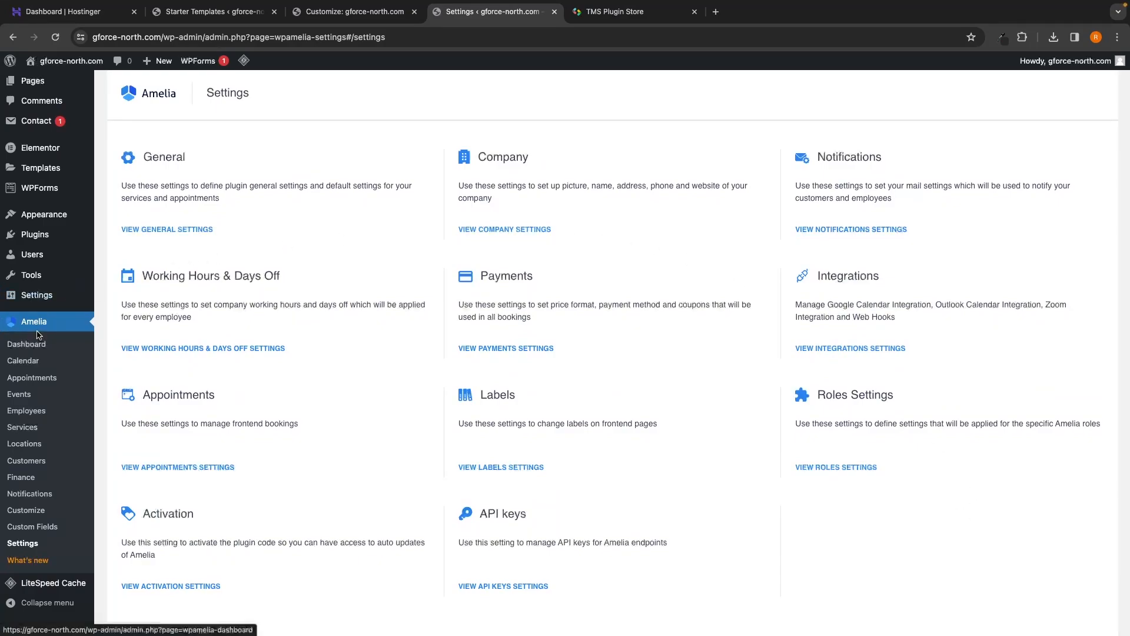
Step: Go to Amelia's Employees page and start a new employee form
click(26, 412)
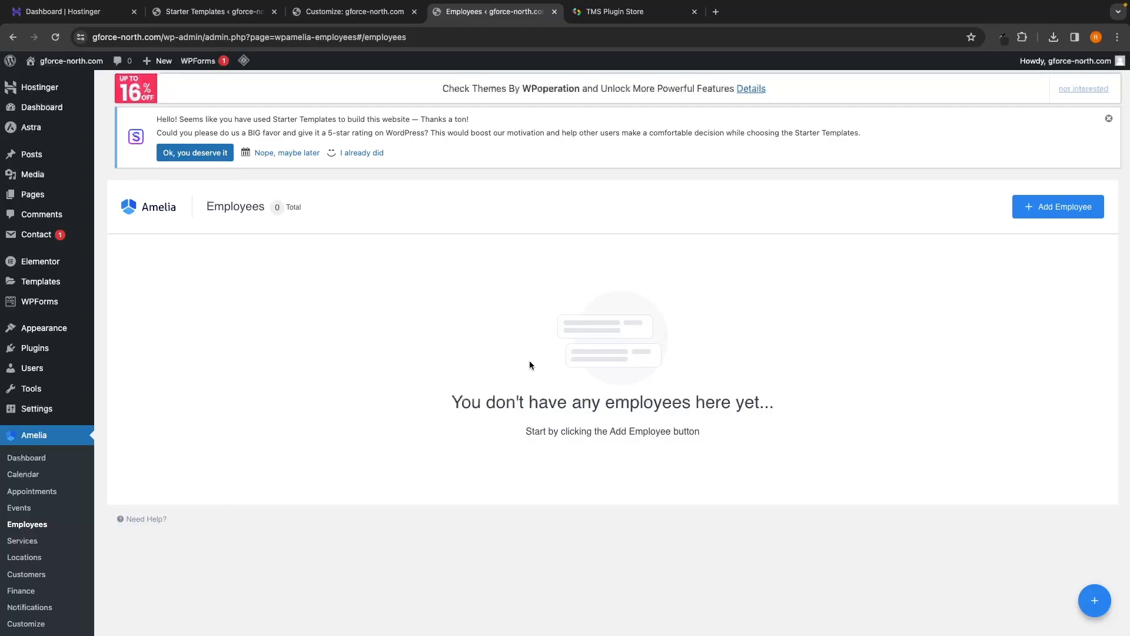
click(1068, 213)
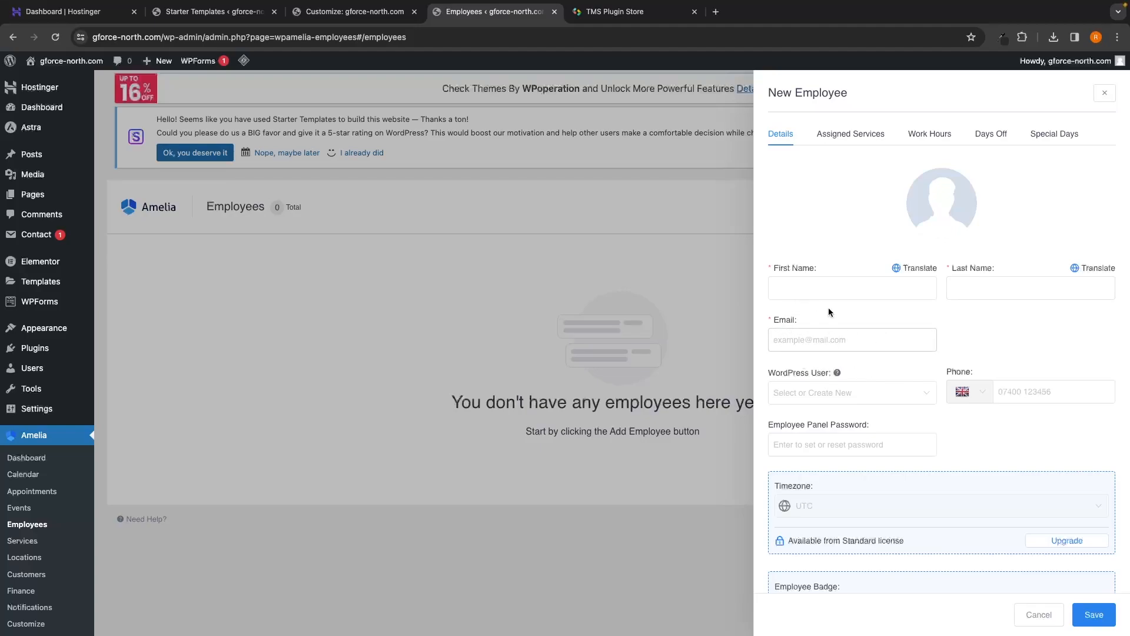
scroll(840, 322, down, 1)
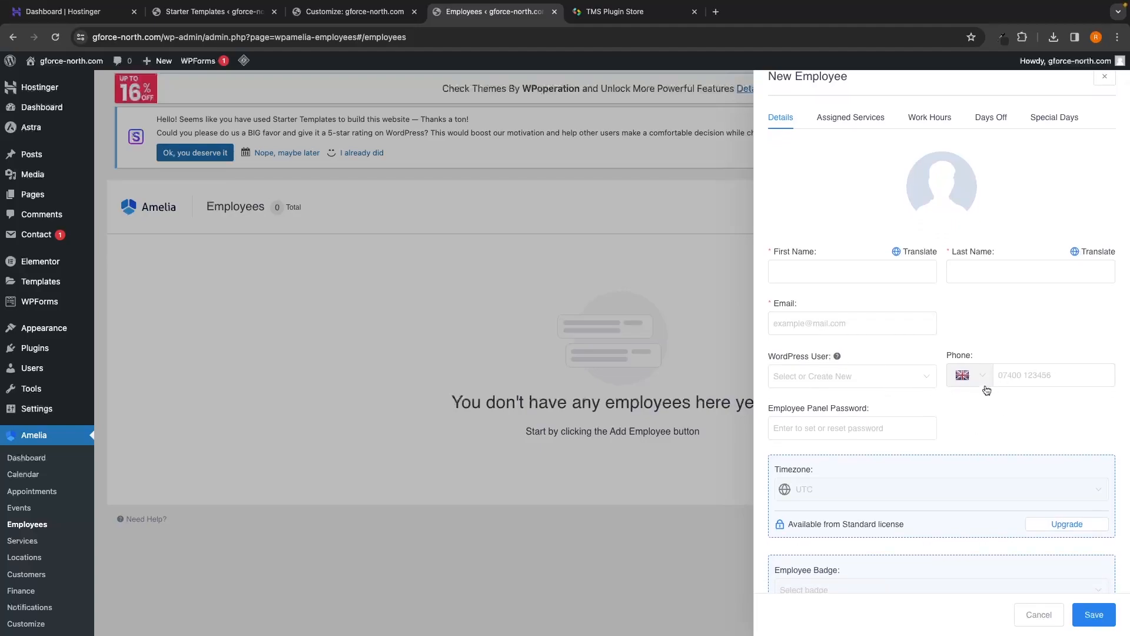
scroll(986, 390, down, 1)
scroll(958, 405, up, 2)
Step: Browse the Assigned Services, Work Hours, Days Off and Special Days sections, then close unsaved
click(860, 140)
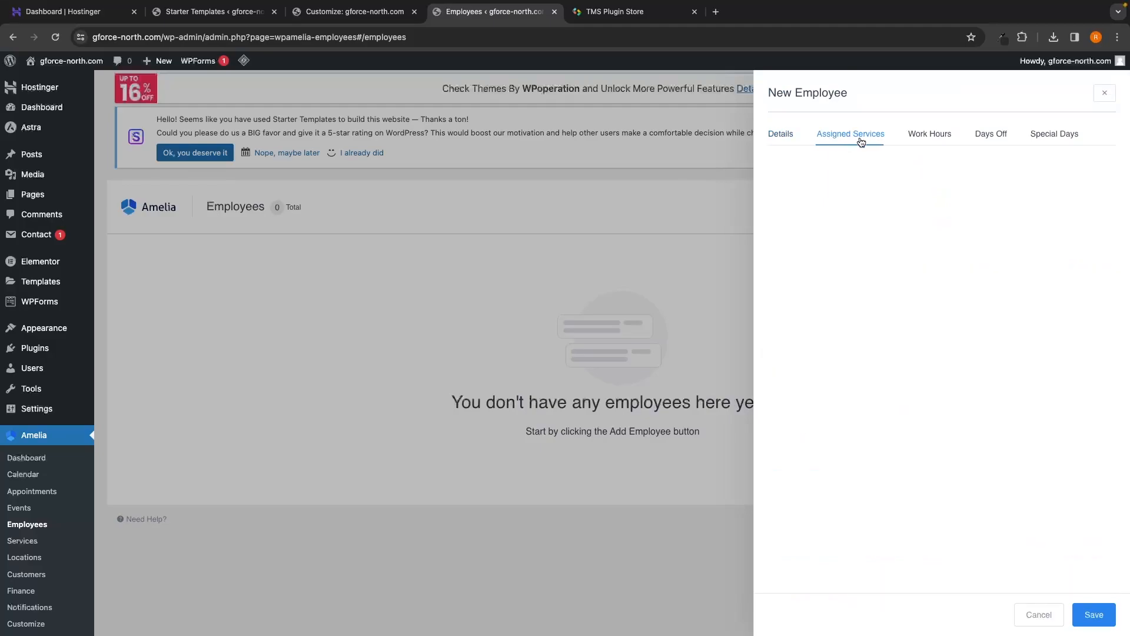
click(930, 136)
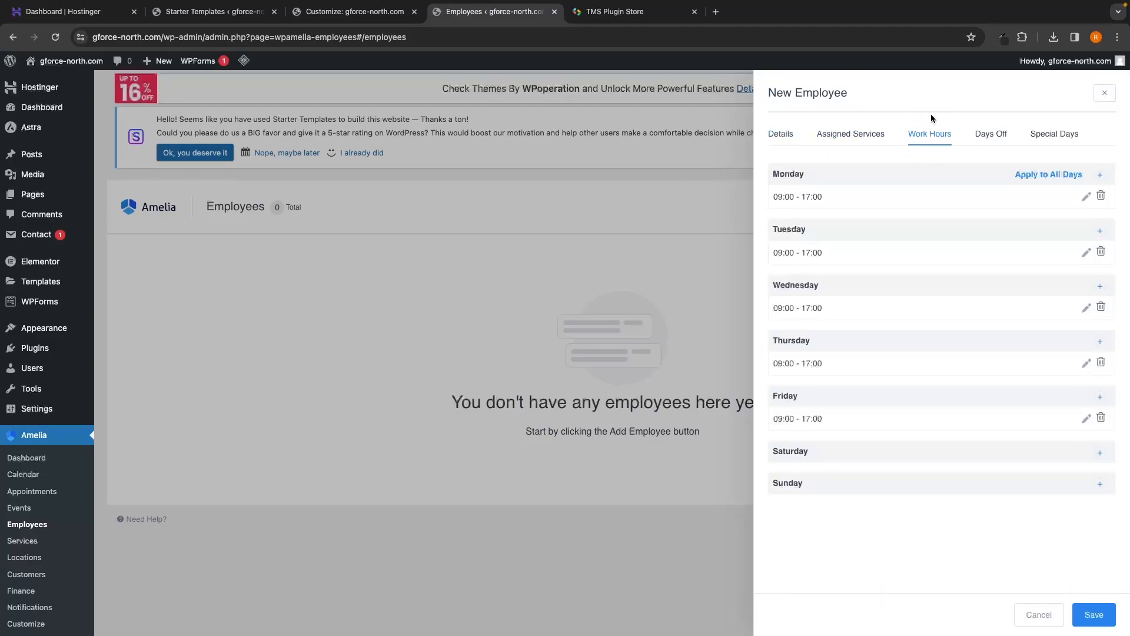
click(990, 137)
click(1050, 136)
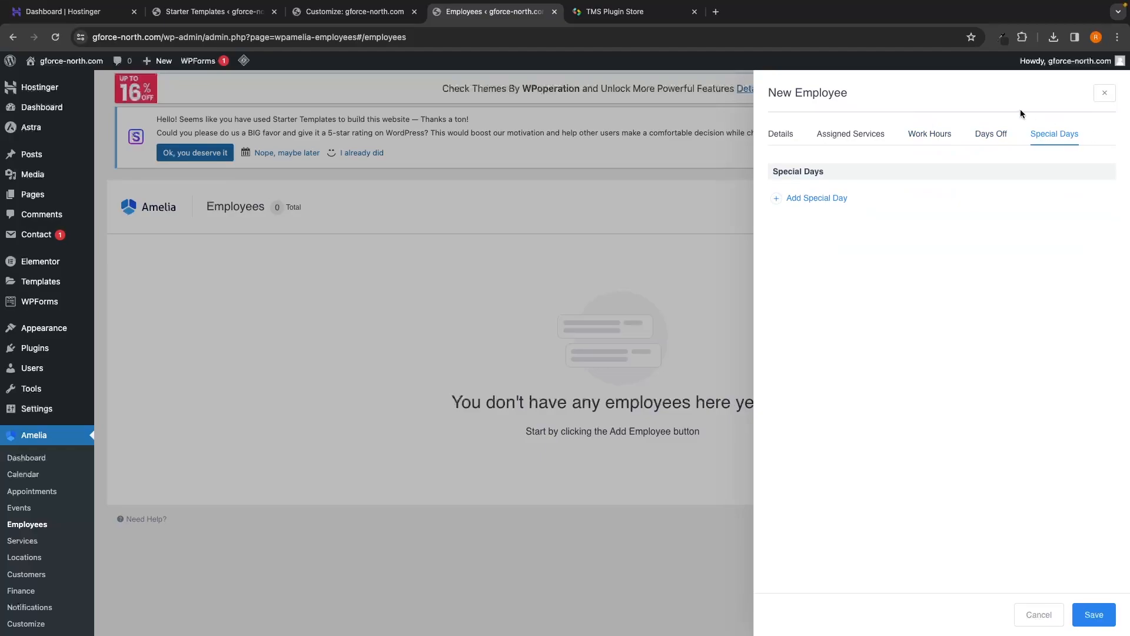
click(802, 130)
click(1104, 93)
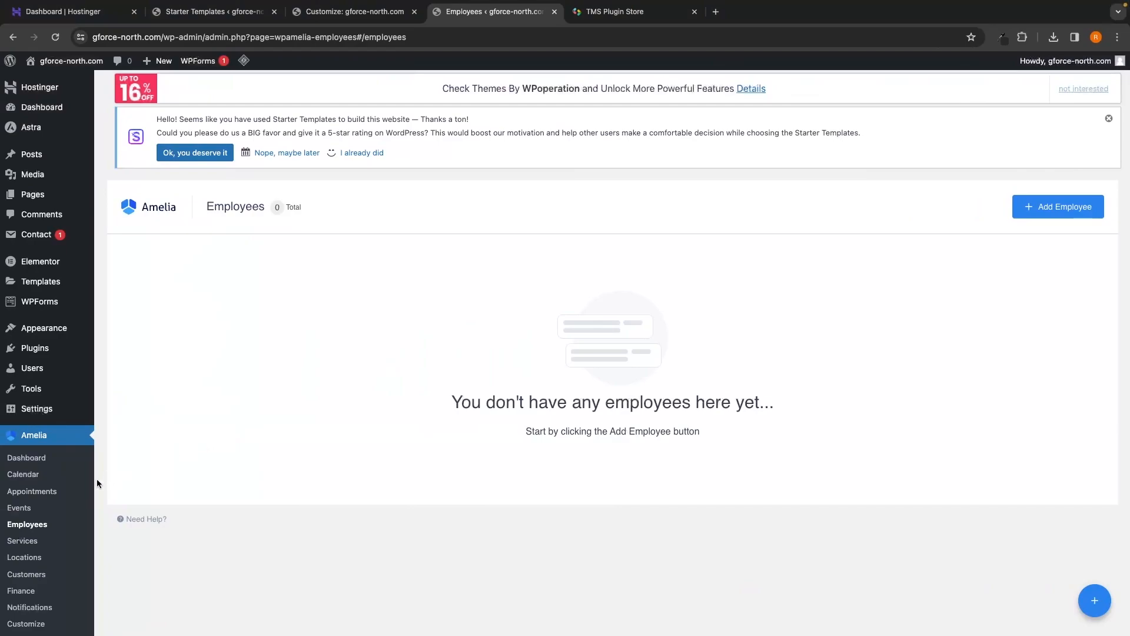
scroll(71, 494, down, 2)
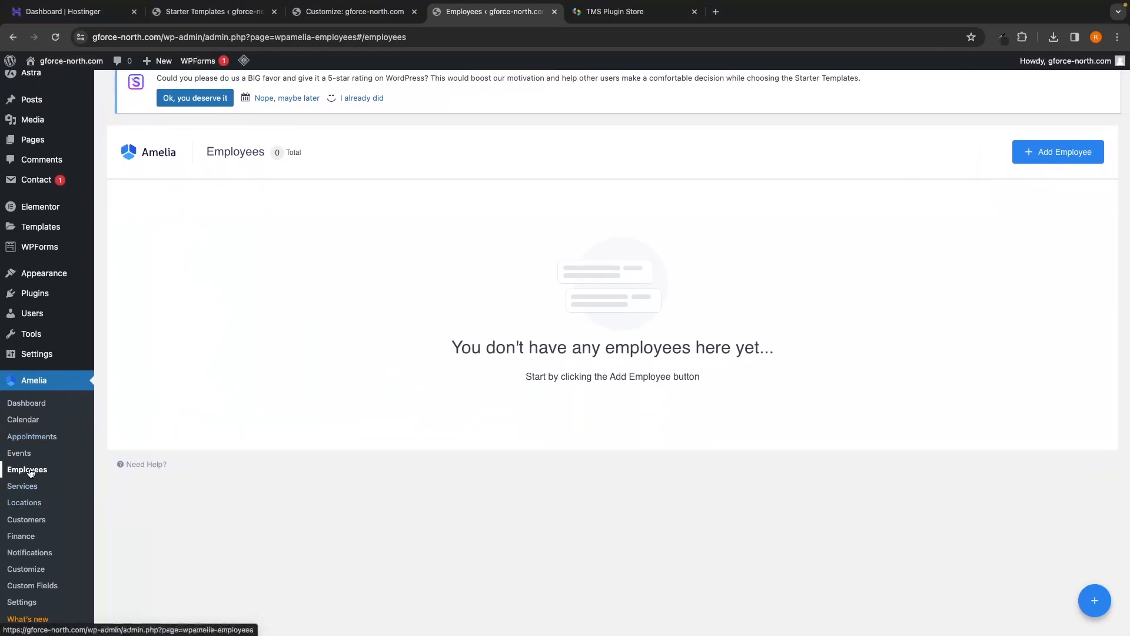
Step: Go to Amelia's Services page
click(21, 488)
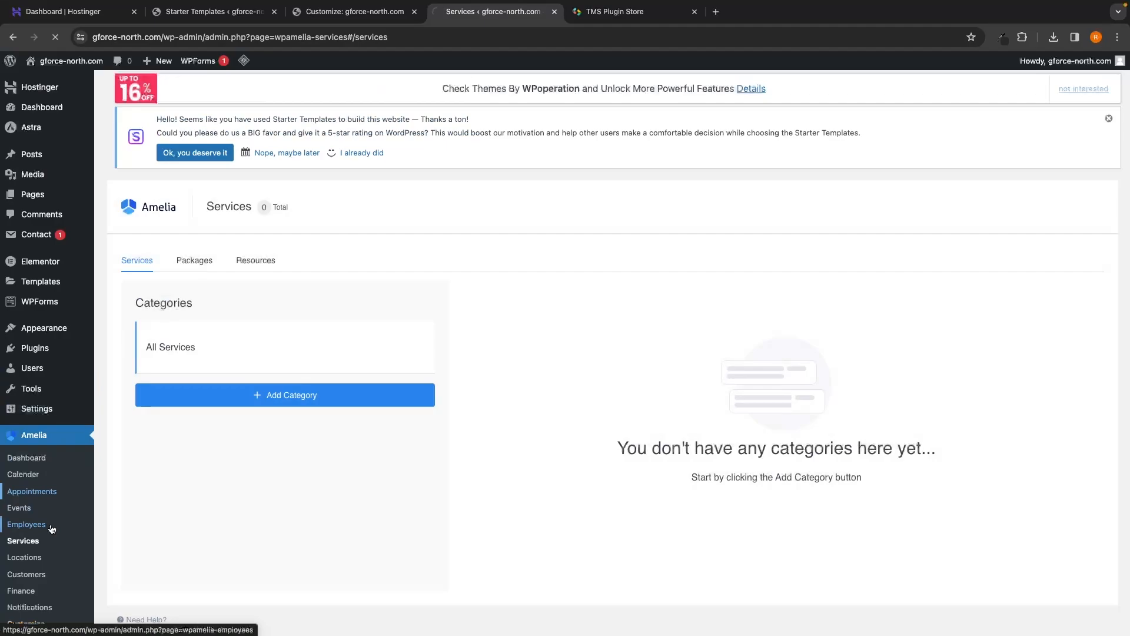
click(29, 492)
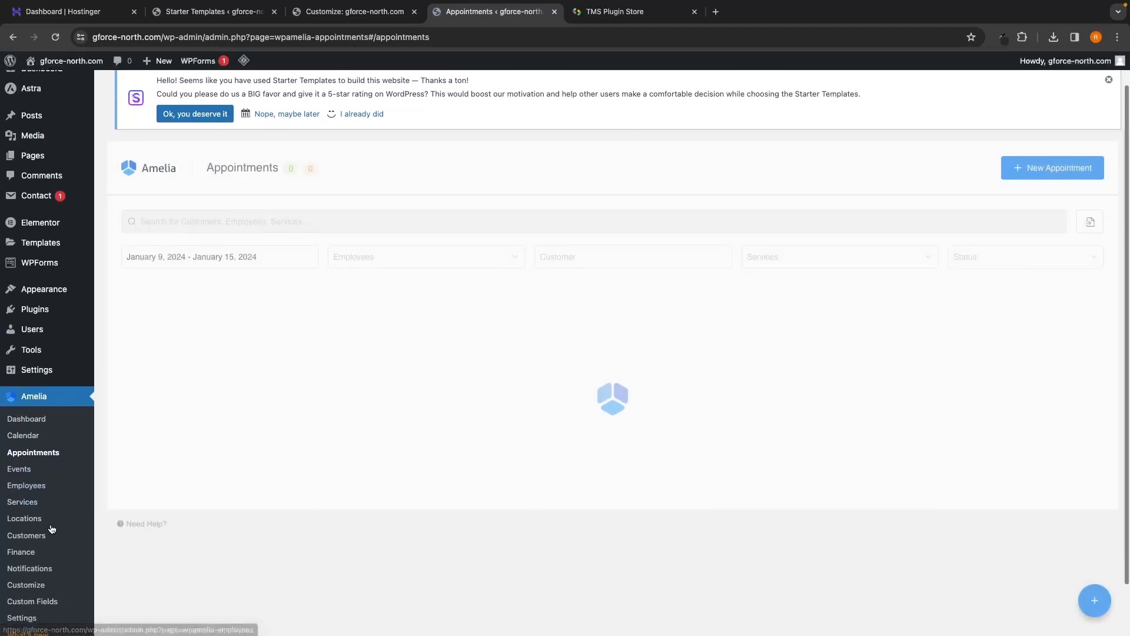
click(30, 493)
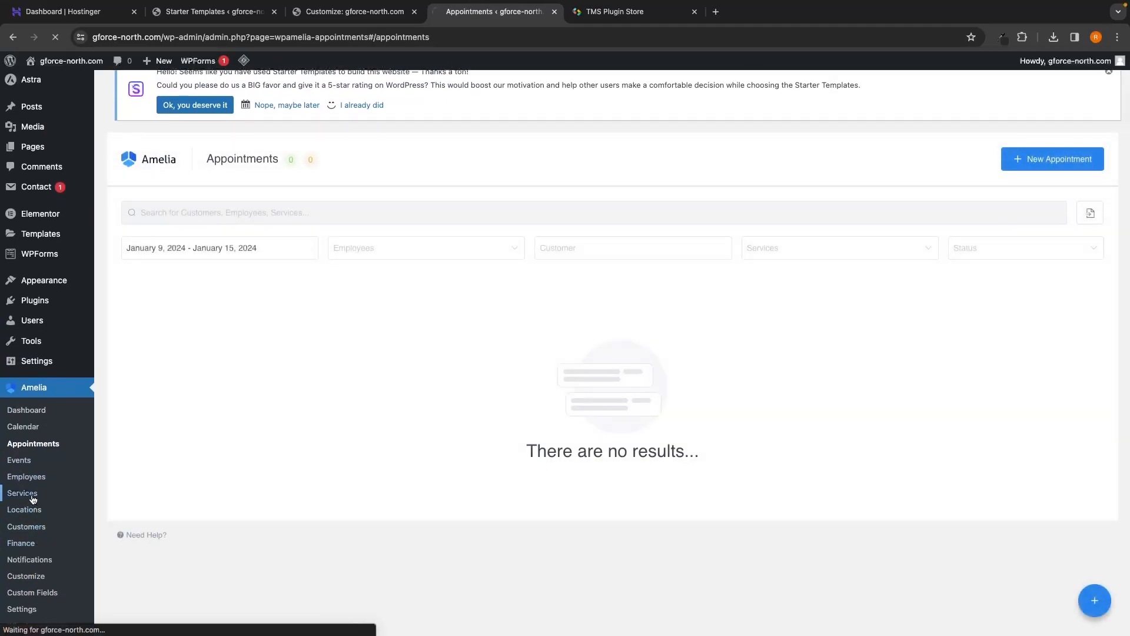
scroll(272, 526, down, 1)
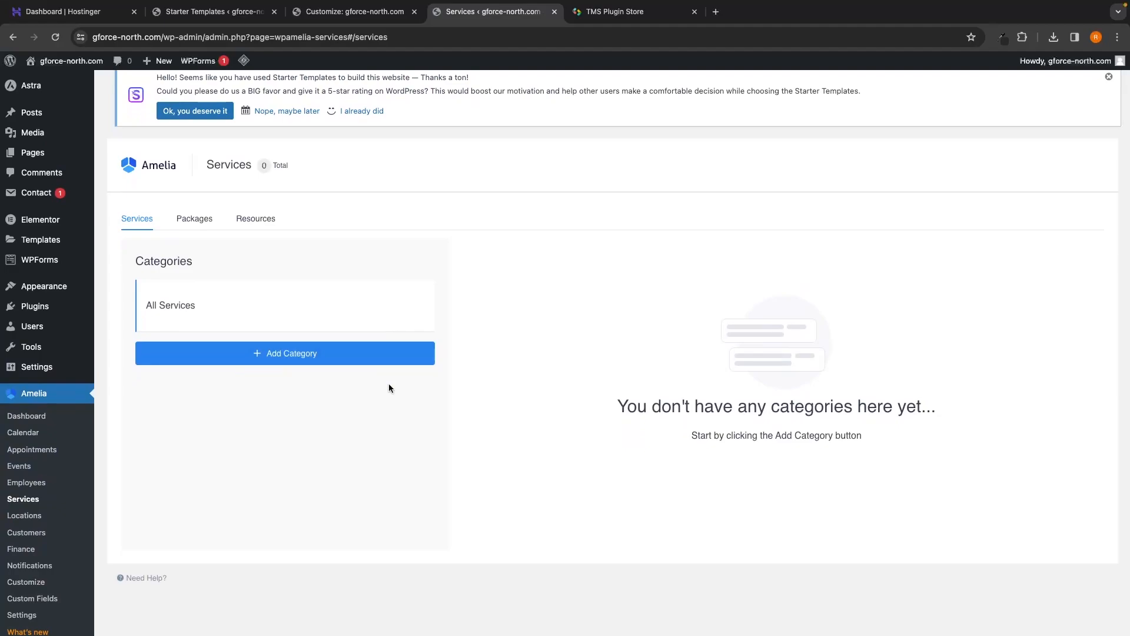
scroll(392, 389, down, 1)
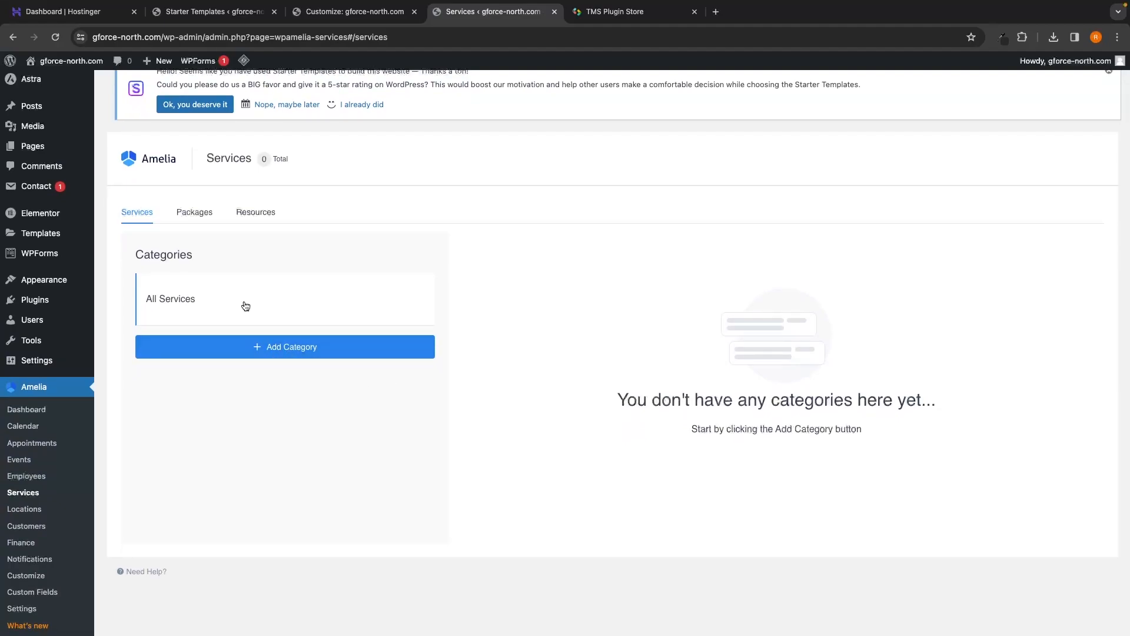
Step: Add and save a 'Personal Training' category, then view its empty services list
click(270, 348)
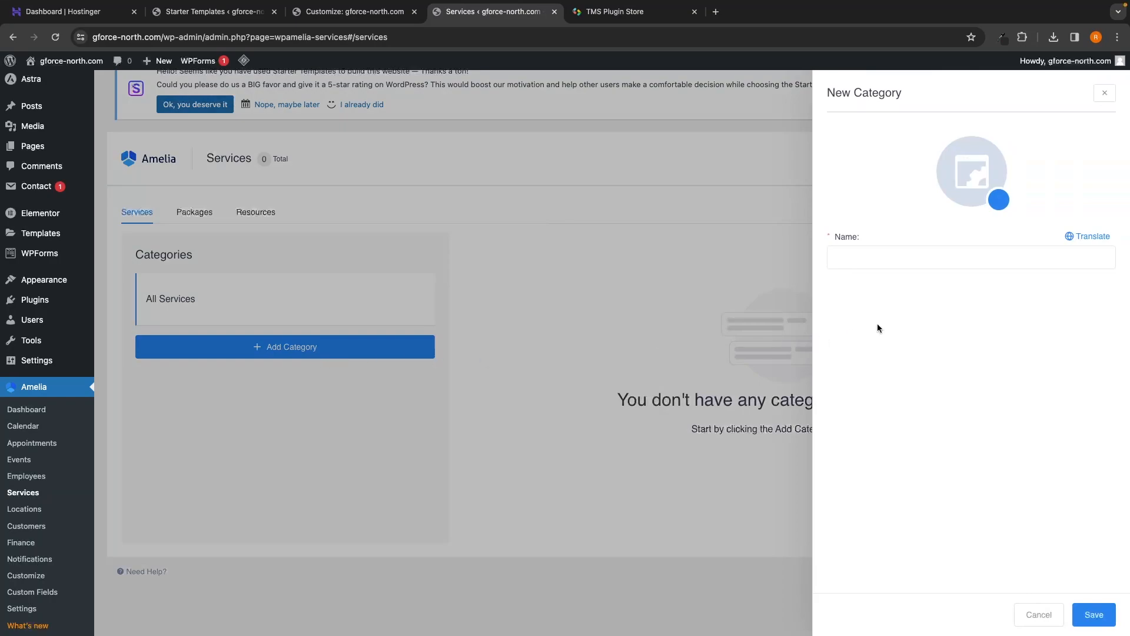
click(904, 262)
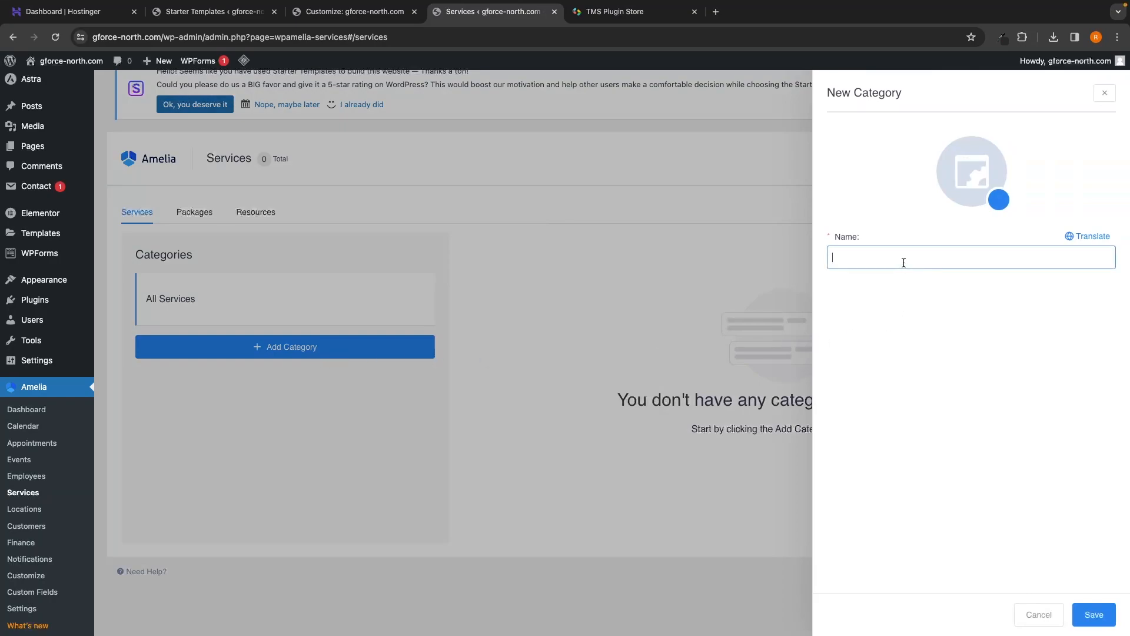
text(Personal T)
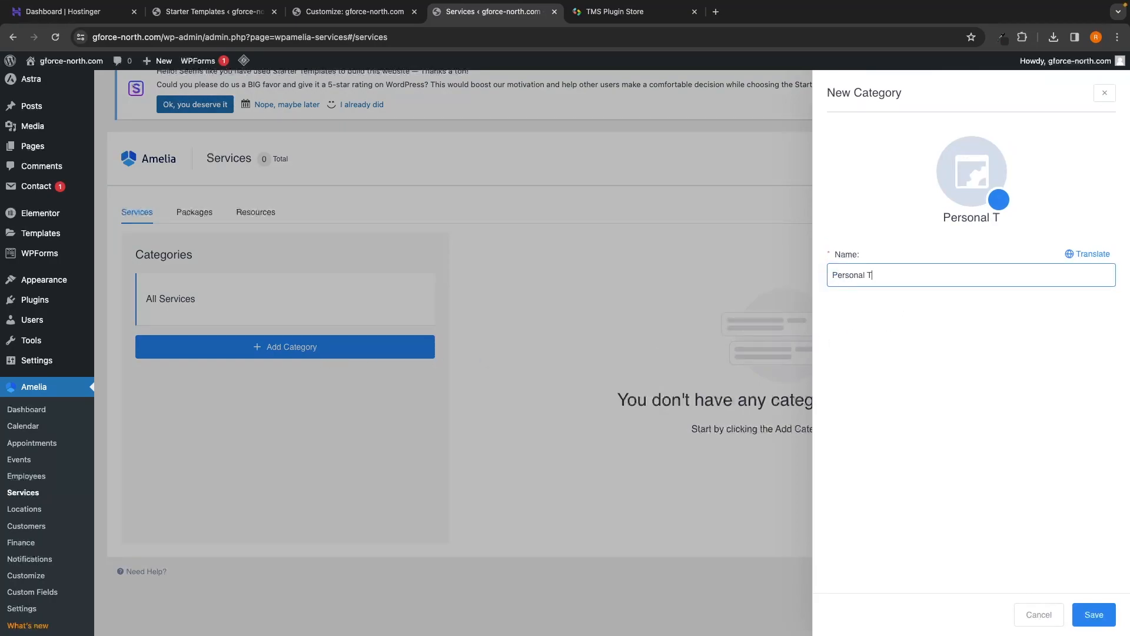
text(raining)
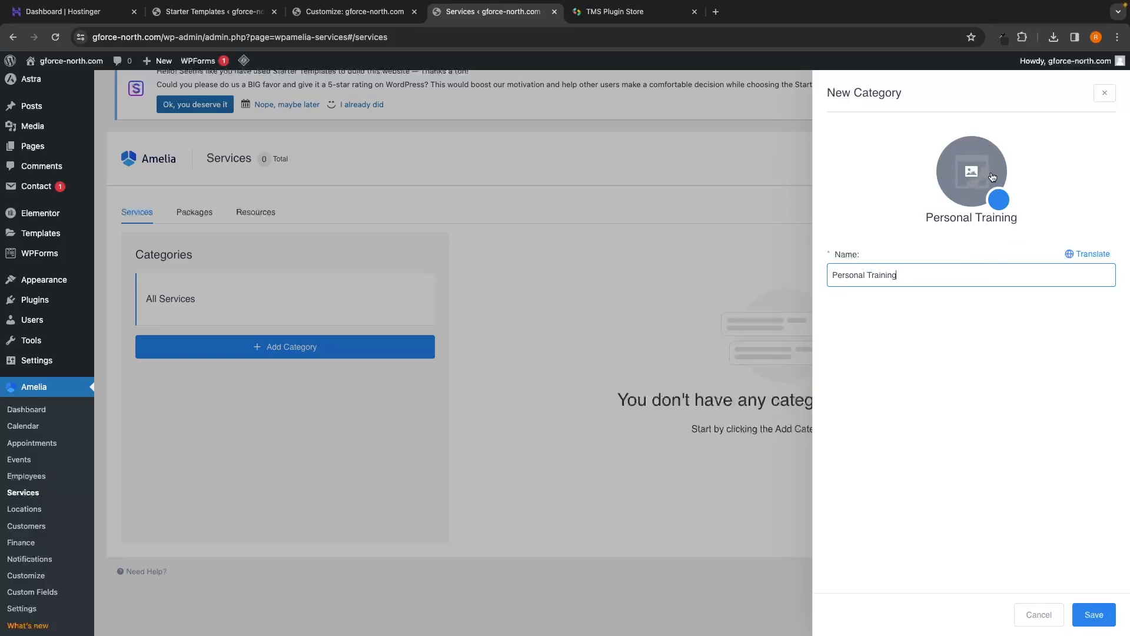
click(1093, 621)
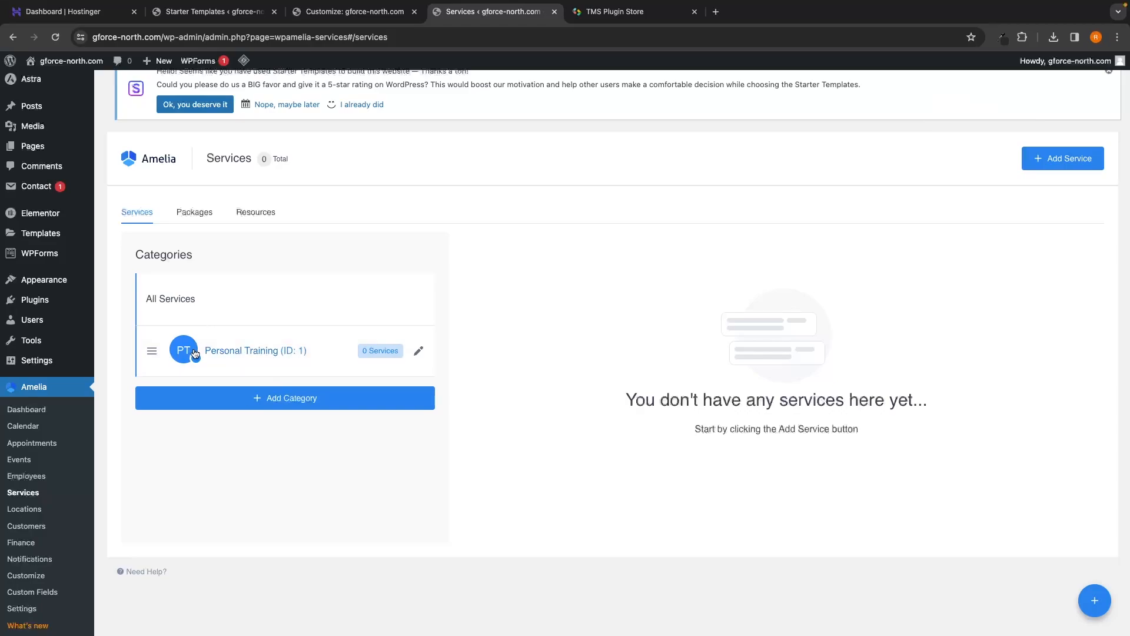
click(275, 359)
drag(628, 392, 933, 404)
click(940, 407)
Step: Start a new service named '30 Minute Personal Workout Session' in the Personal Training category
click(1041, 163)
text(30 Minute Personal Workout)
text(S)
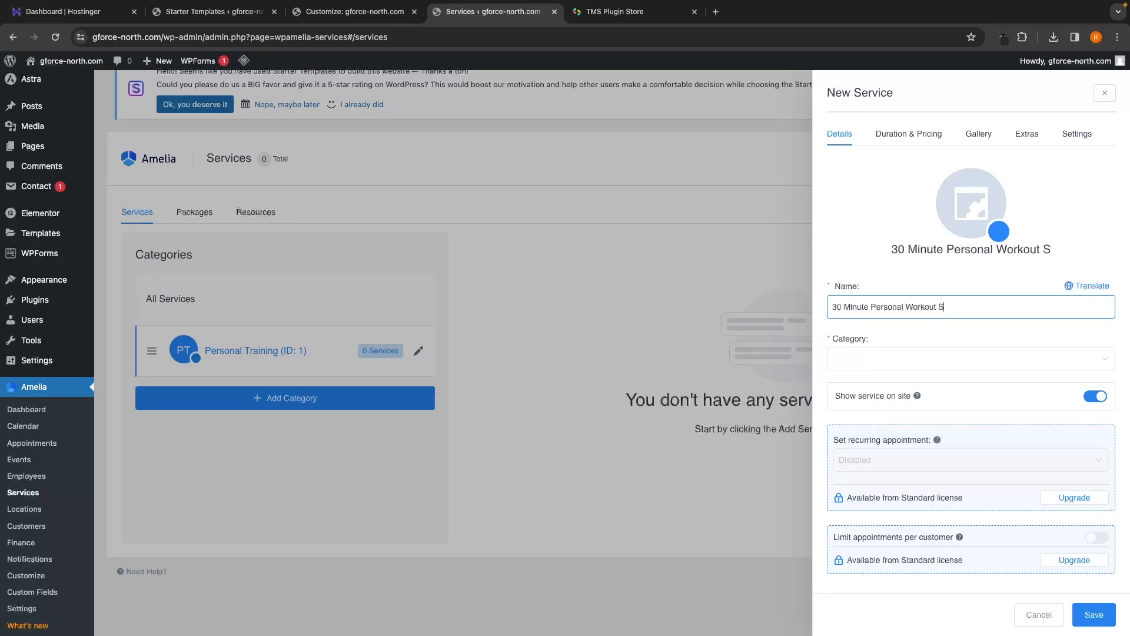
text(ession)
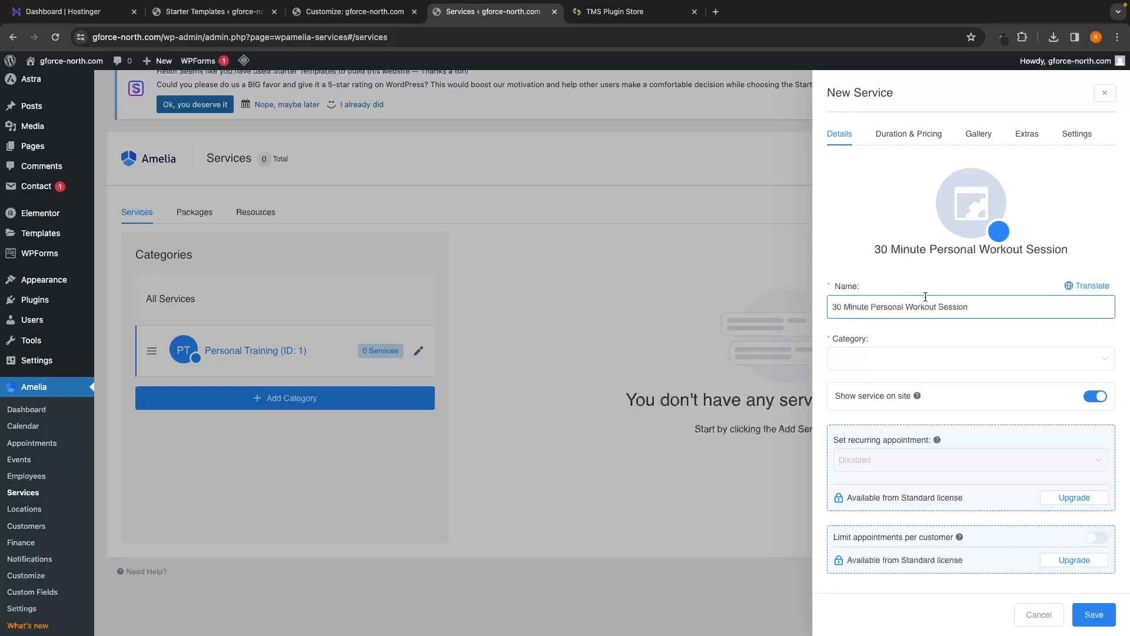
click(879, 351)
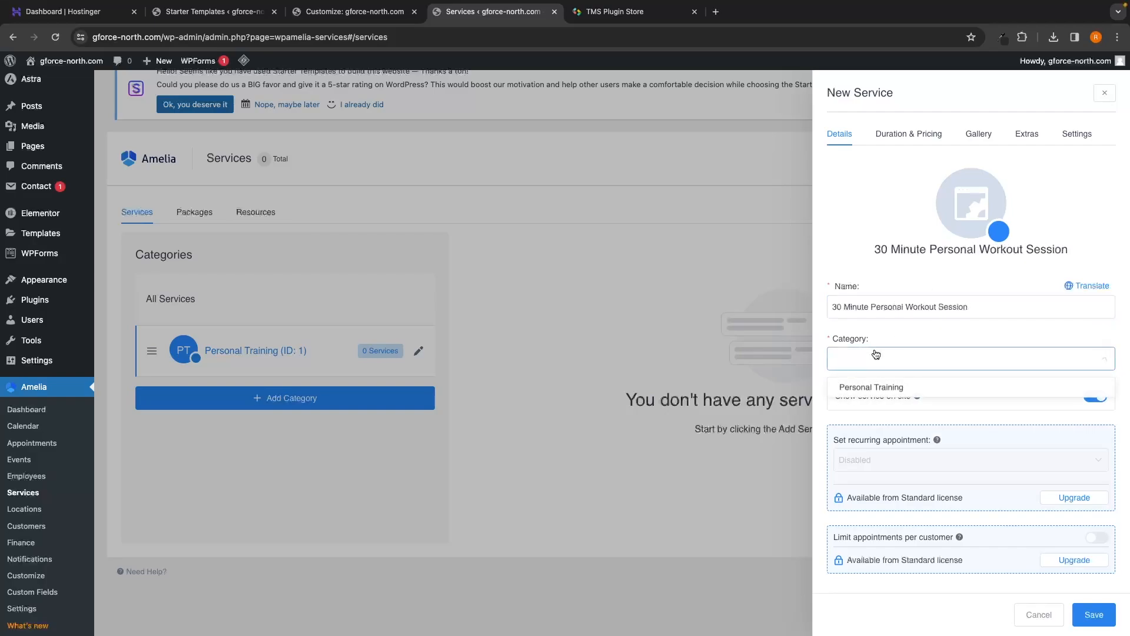
click(875, 390)
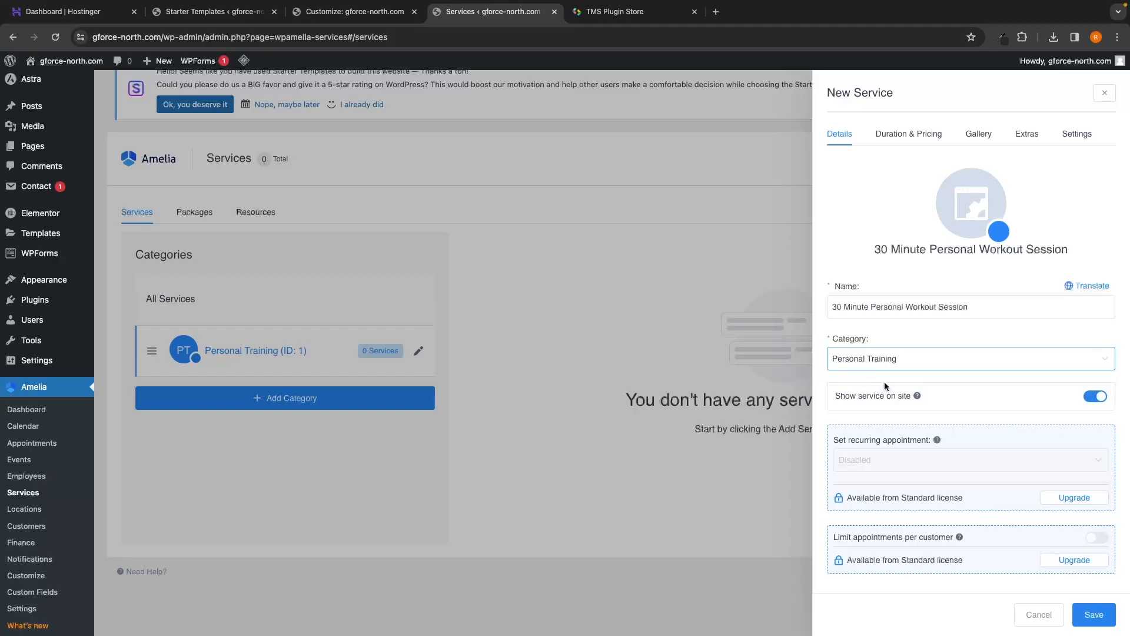
drag(835, 396, 915, 396)
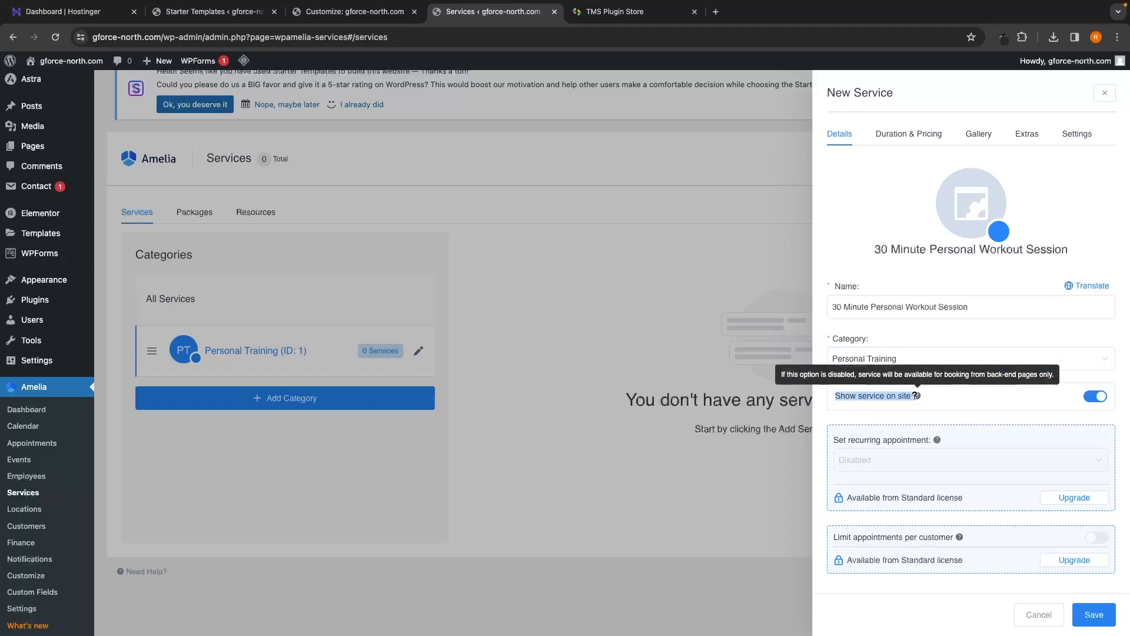
click(954, 398)
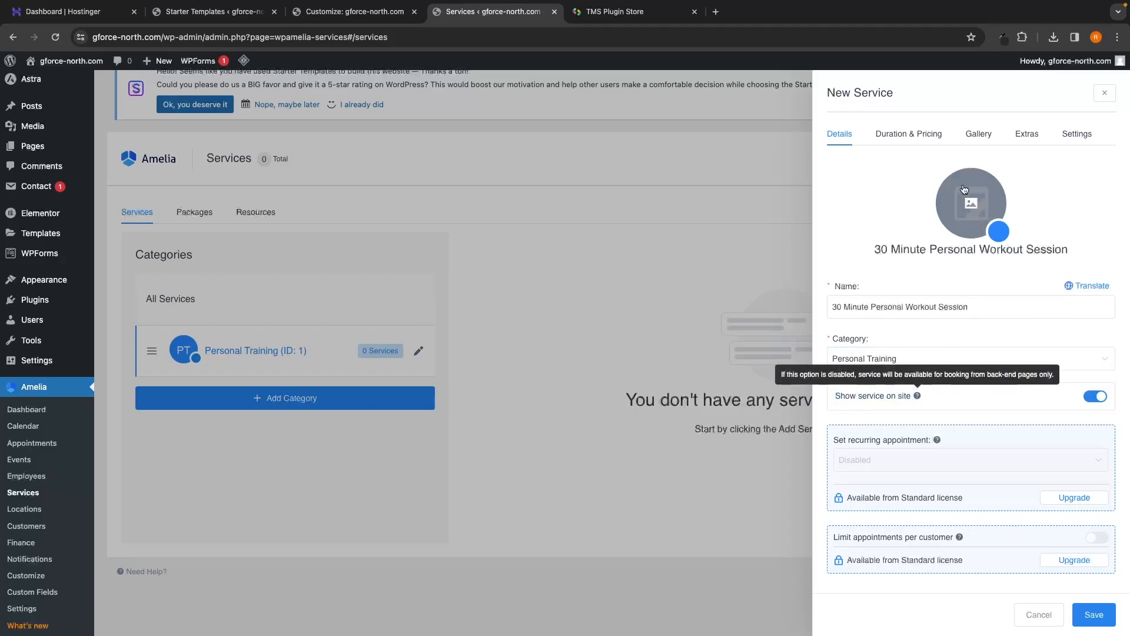
click(933, 140)
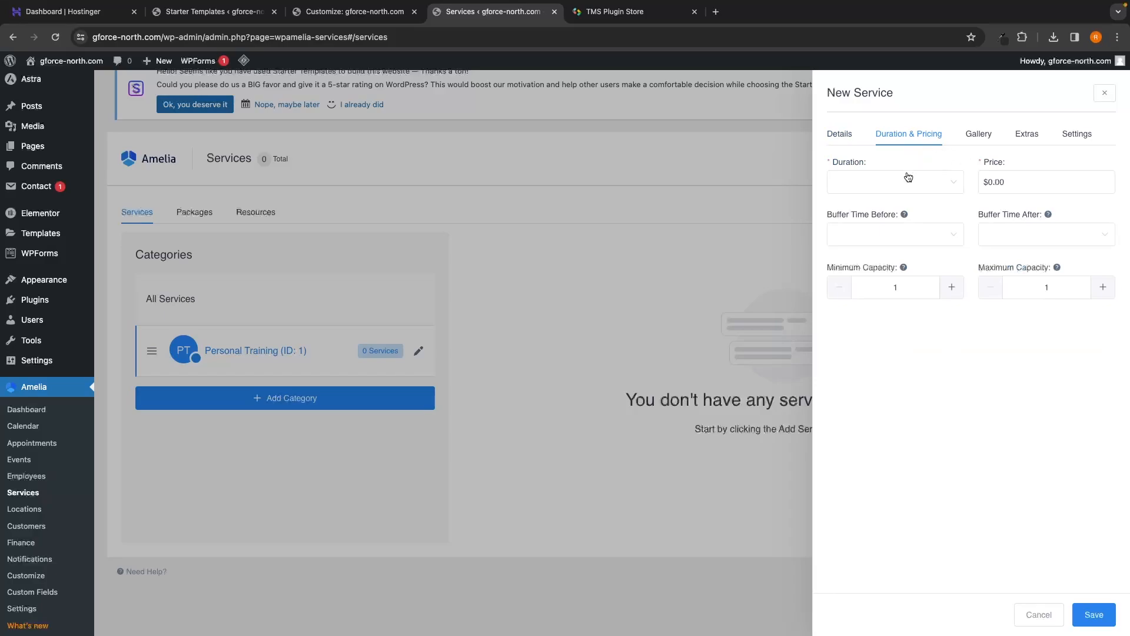
Step: Give the service a 30min duration and a $50.00 price, leaving buffer time after unchanged
click(907, 179)
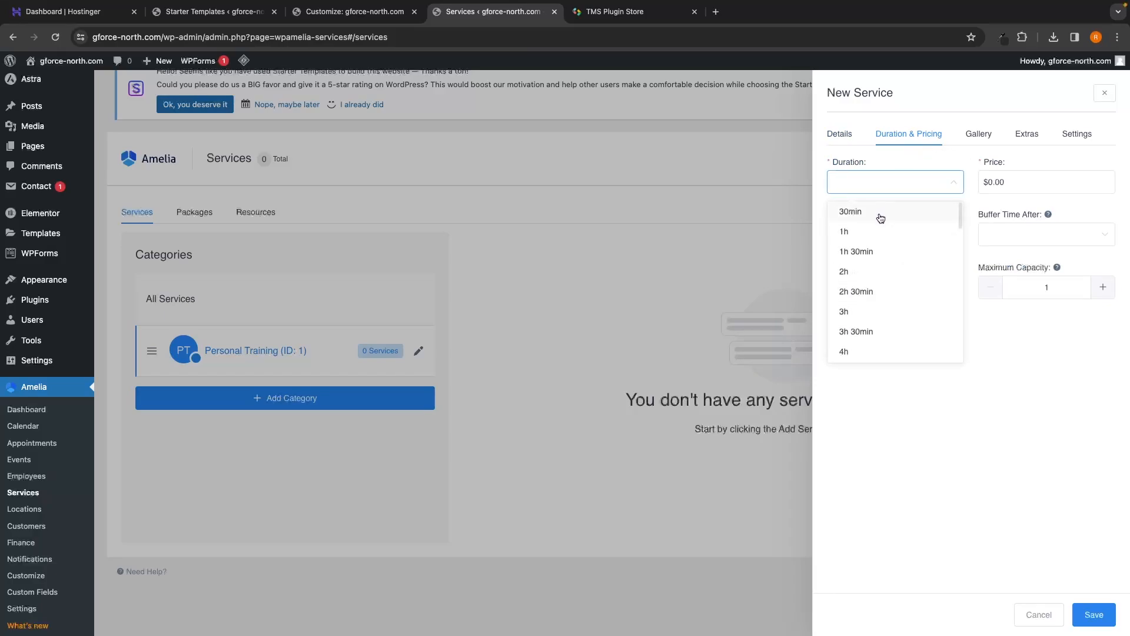
click(880, 218)
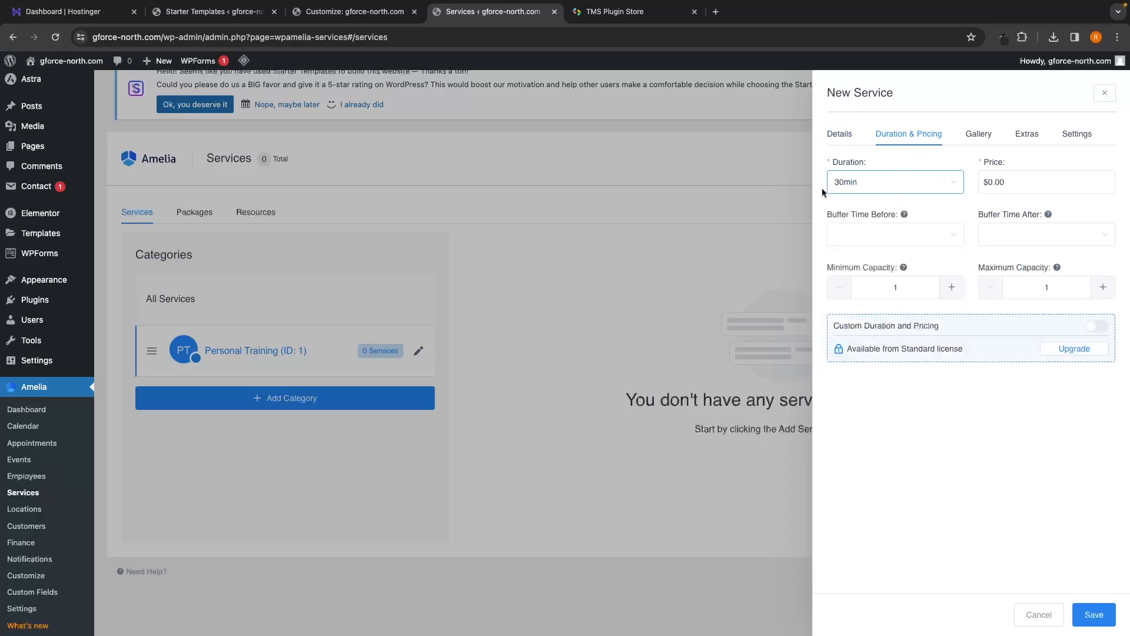
click(1015, 191)
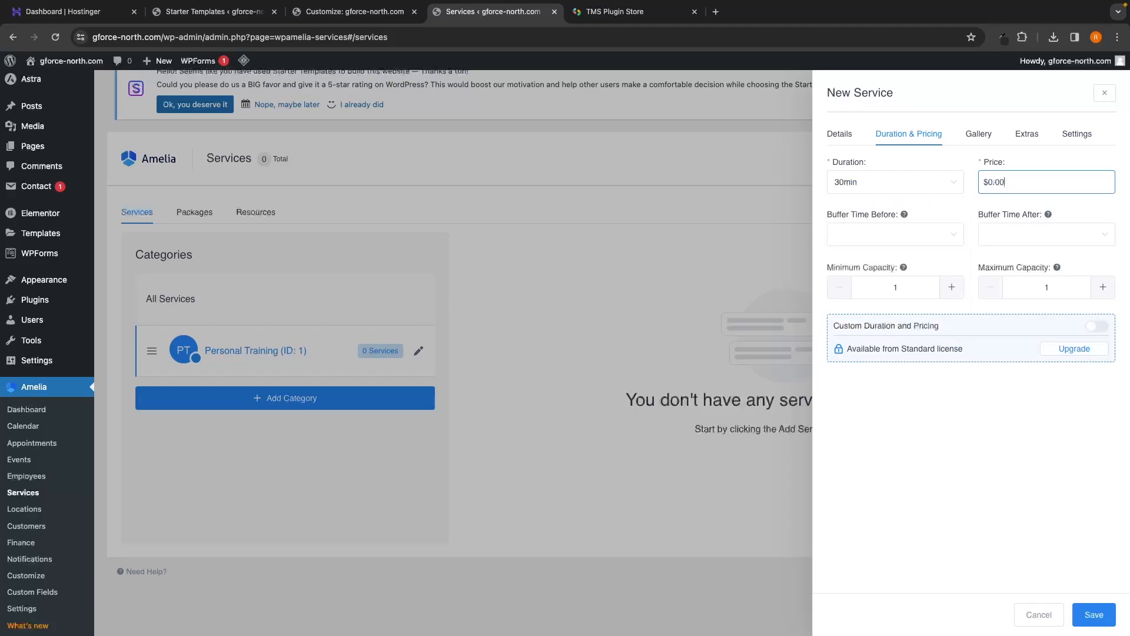
text(50)
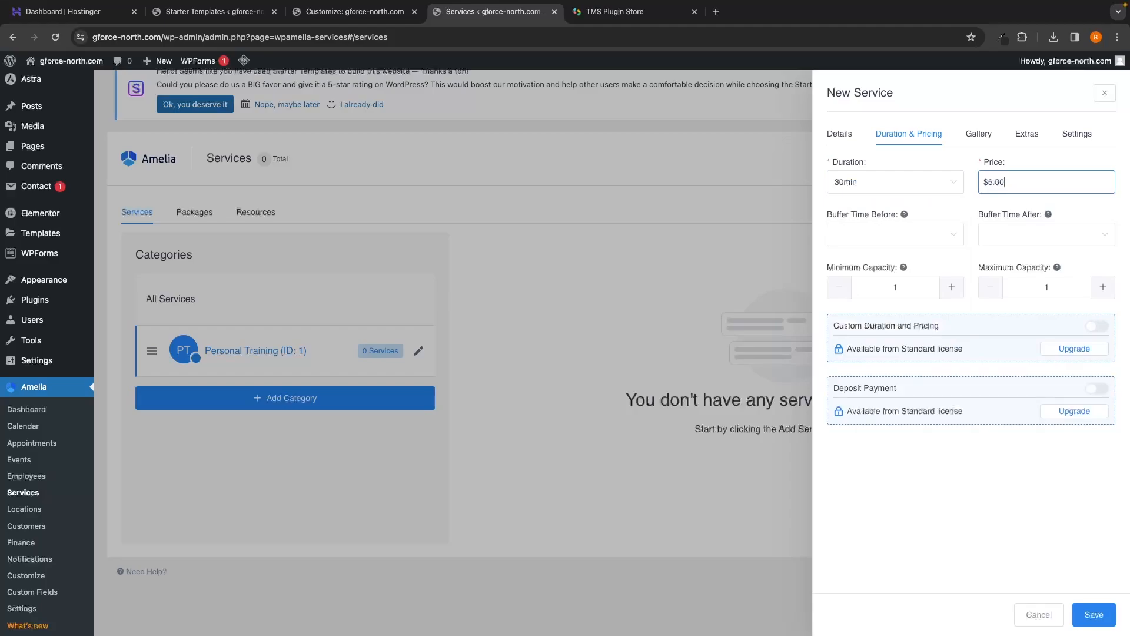
click(968, 177)
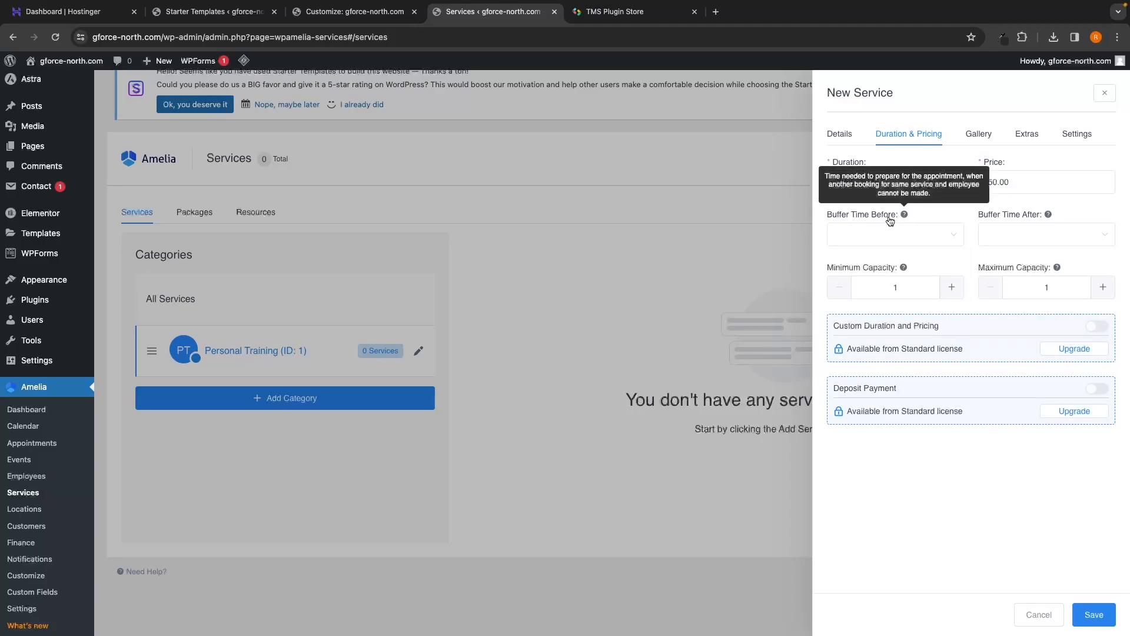
click(1009, 231)
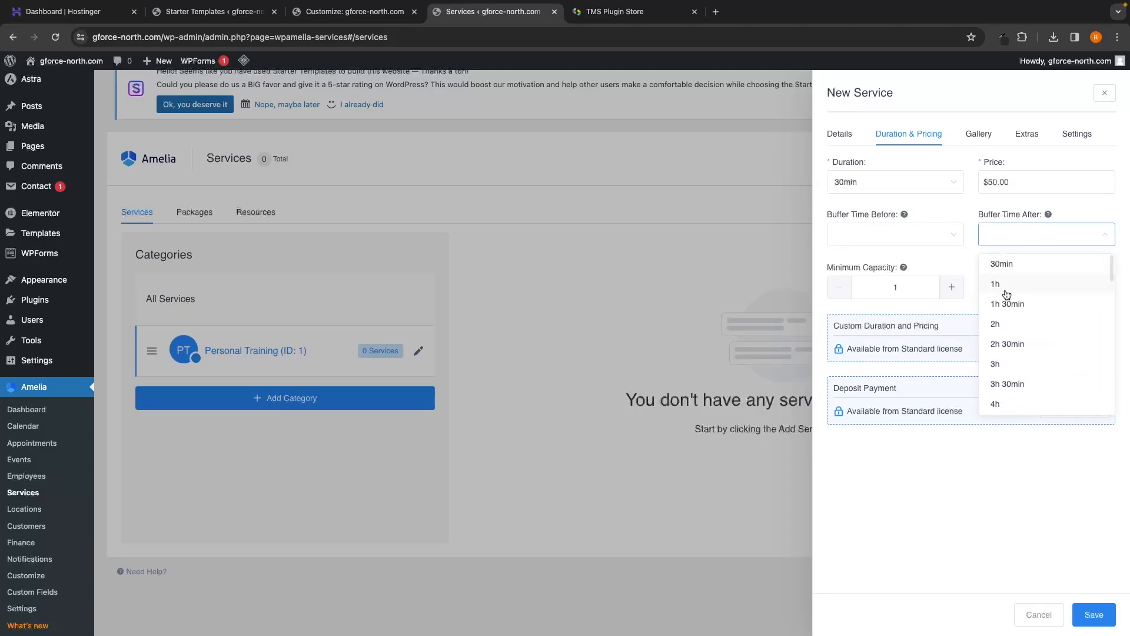
scroll(1012, 294, down, 2)
scroll(1000, 289, up, 2)
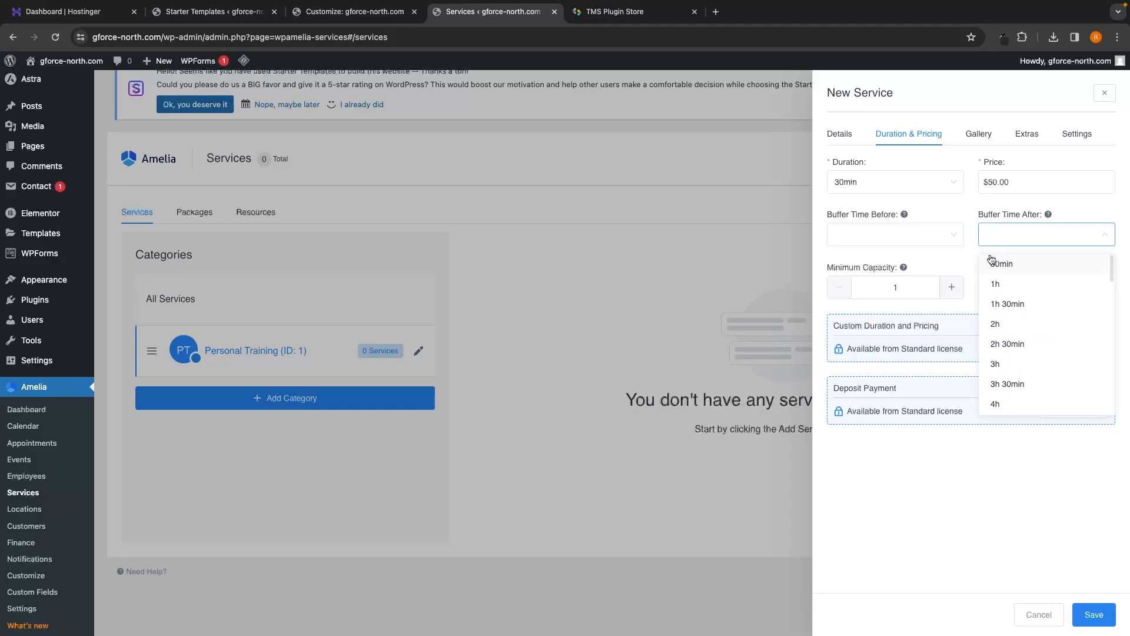
click(959, 216)
click(978, 135)
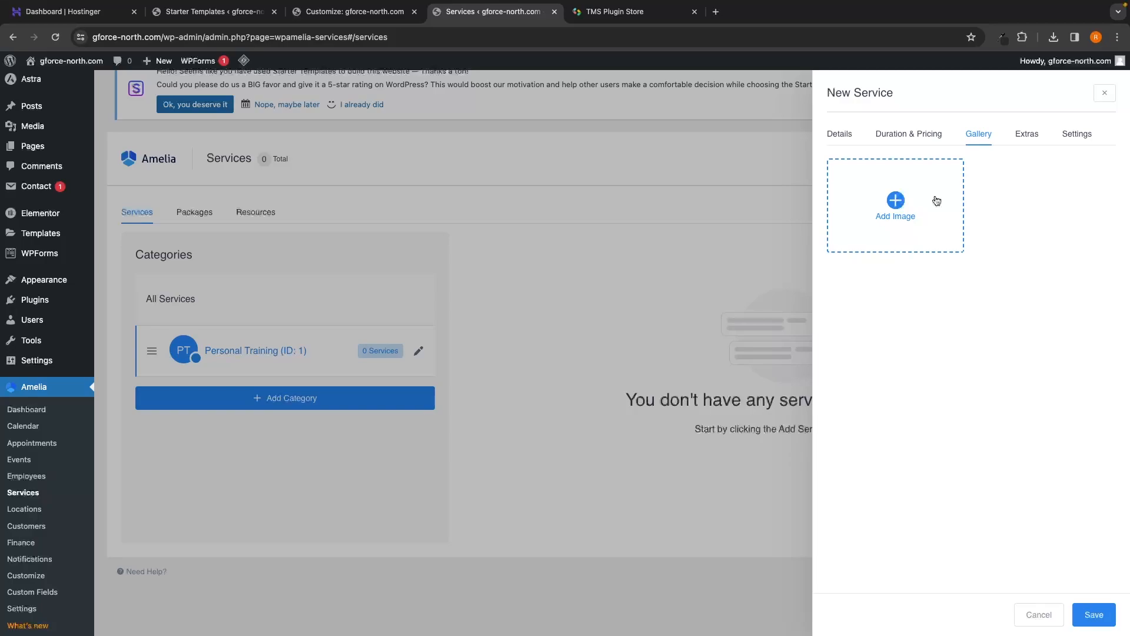
Step: Discard the empty service extra and try to save the new service
click(1028, 134)
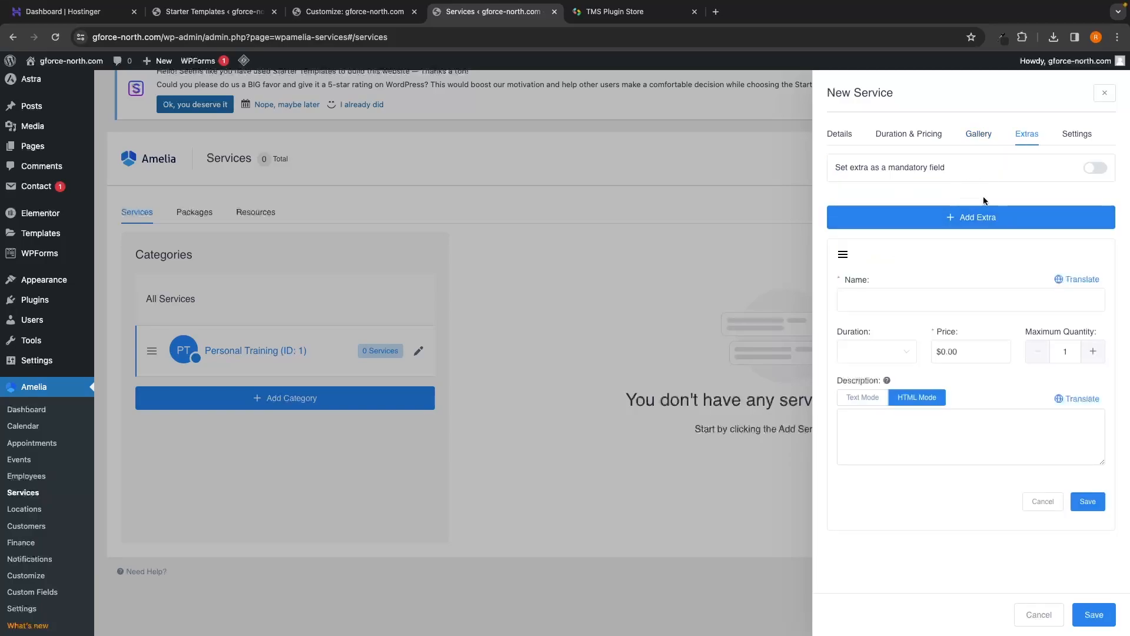
mouse_move(887, 380)
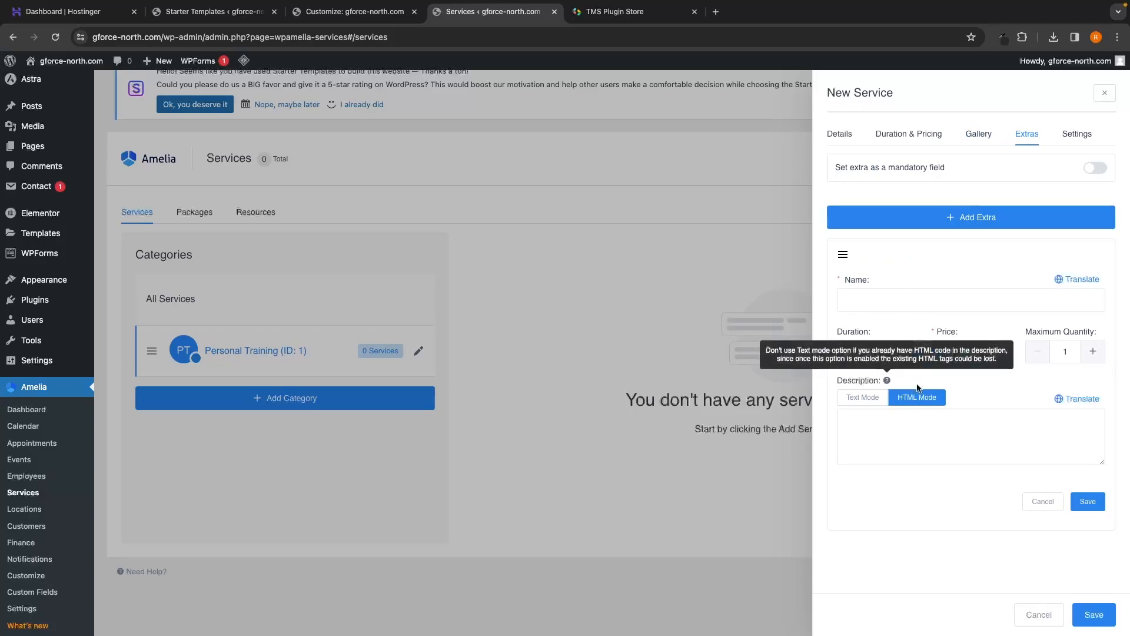
click(1042, 501)
click(843, 134)
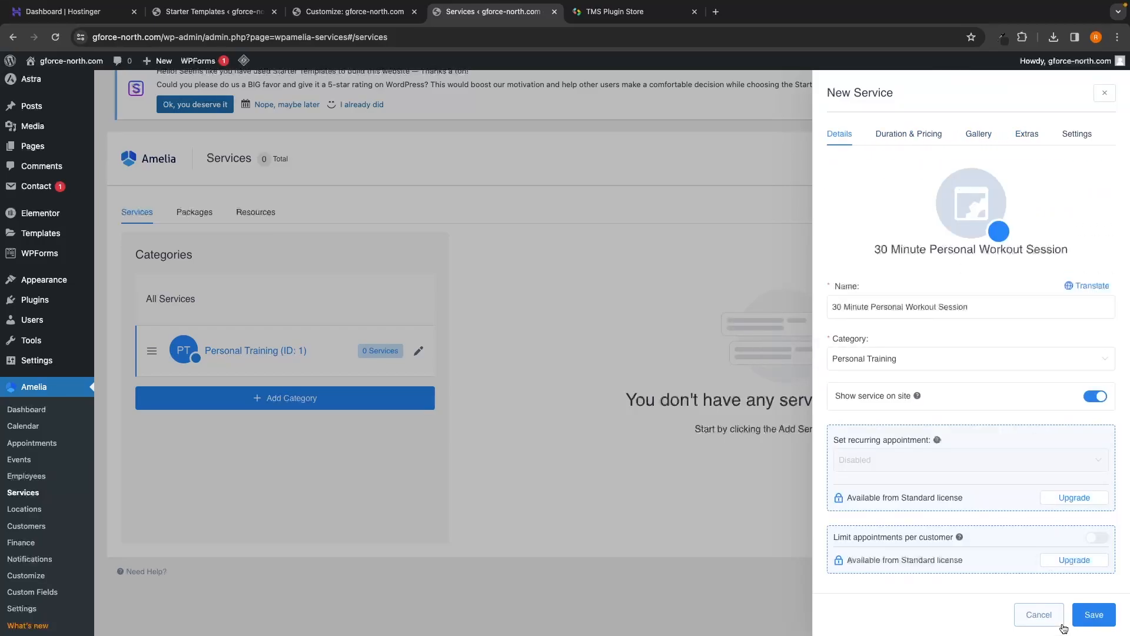
click(1093, 614)
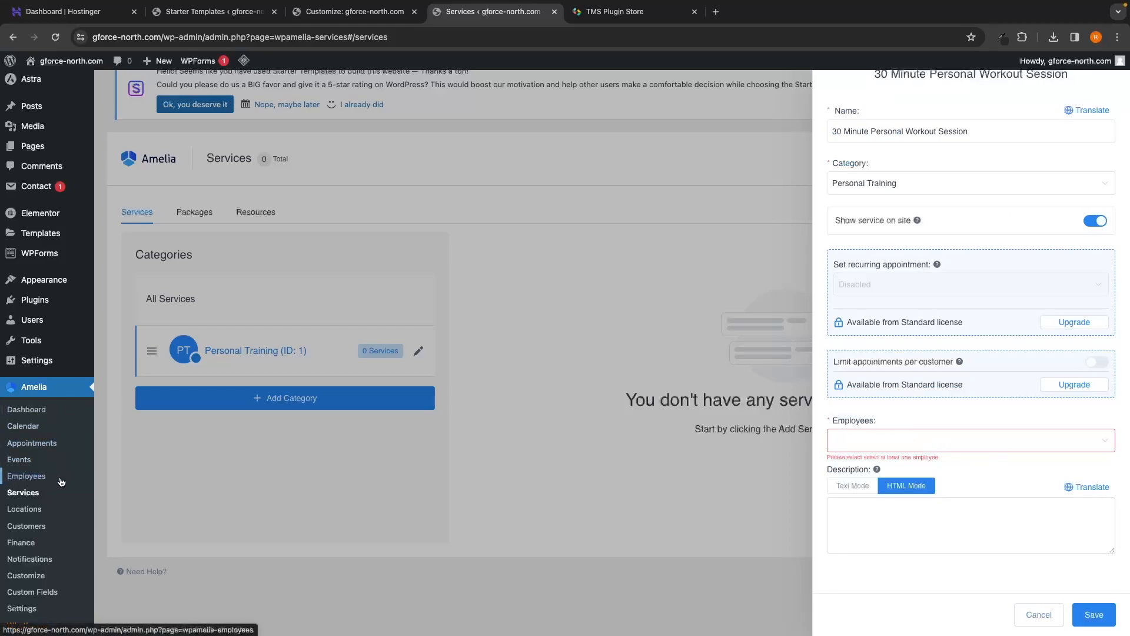
Step: Find the employee list empty and close the new service unsaved
click(895, 445)
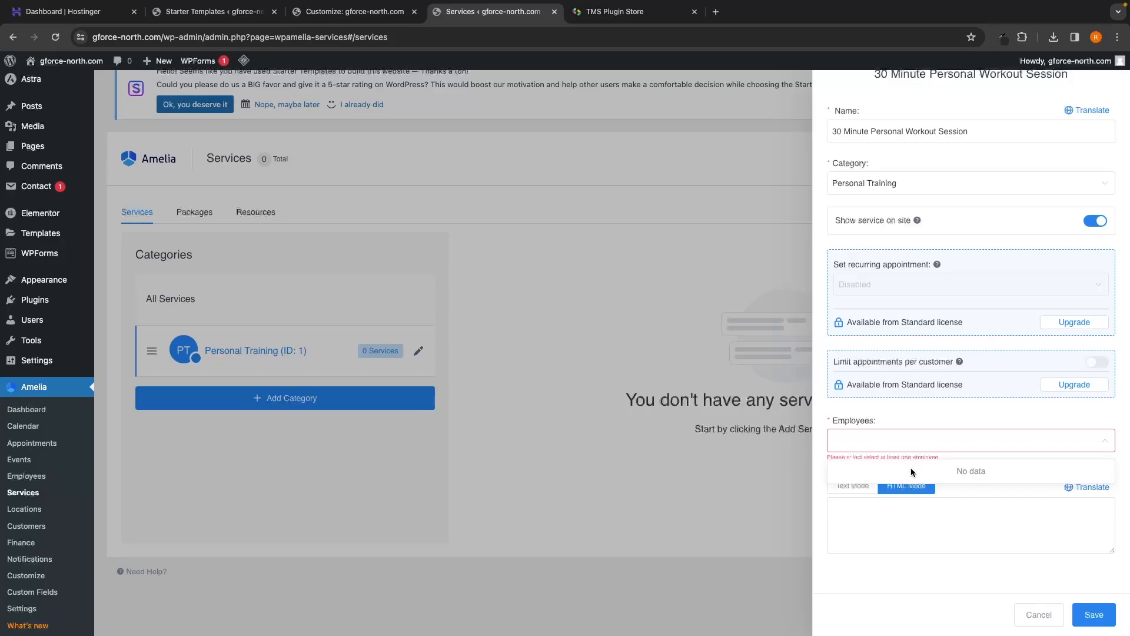
click(880, 440)
click(881, 440)
click(935, 446)
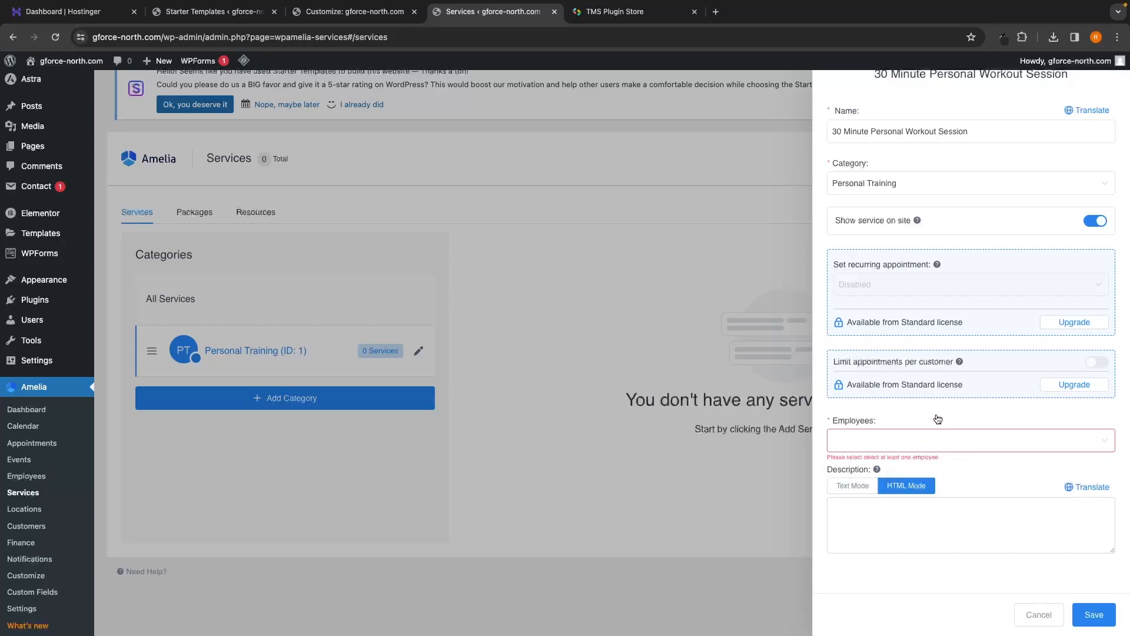
click(657, 363)
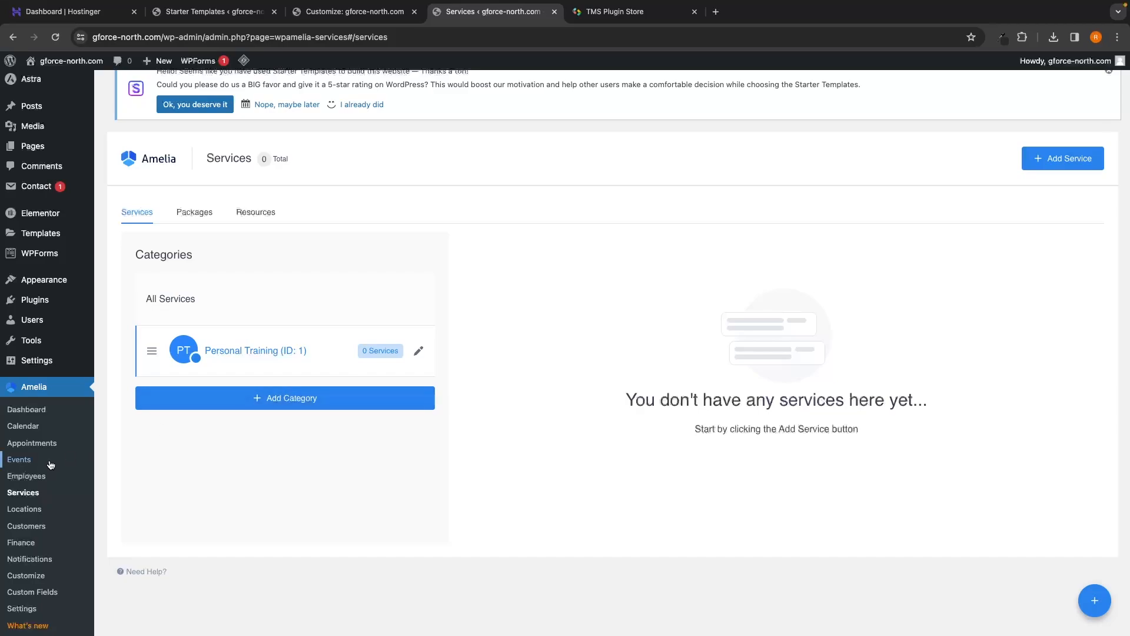
Step: View the Amelia Employees list, then return to Services showing the three Personal Training services
click(48, 479)
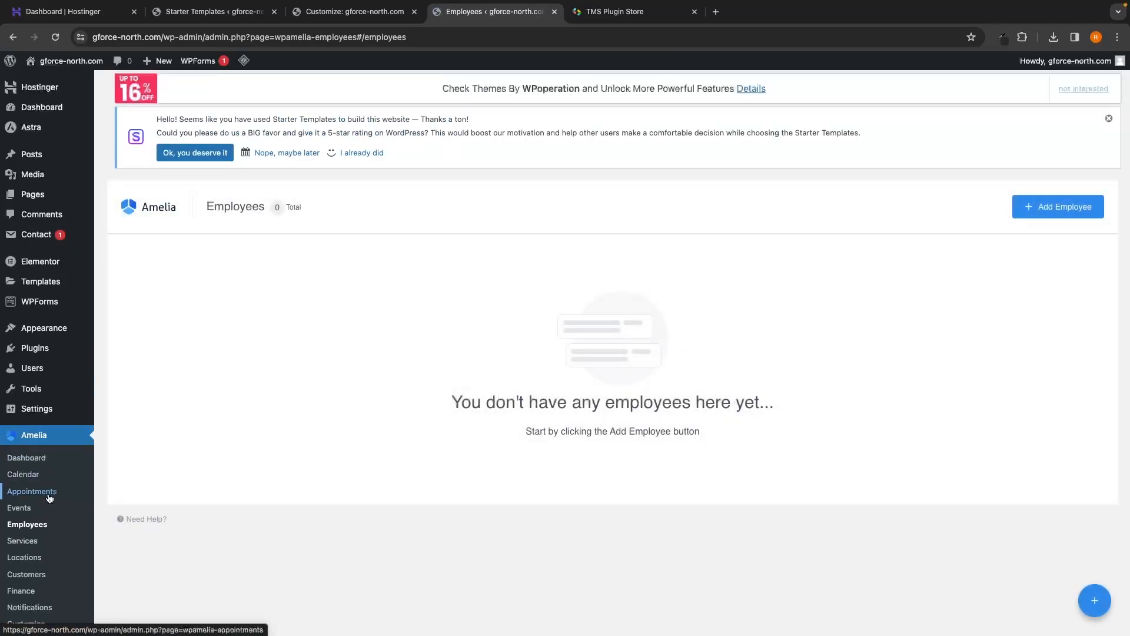
scroll(101, 507, down, 1)
scroll(144, 497, down, 1)
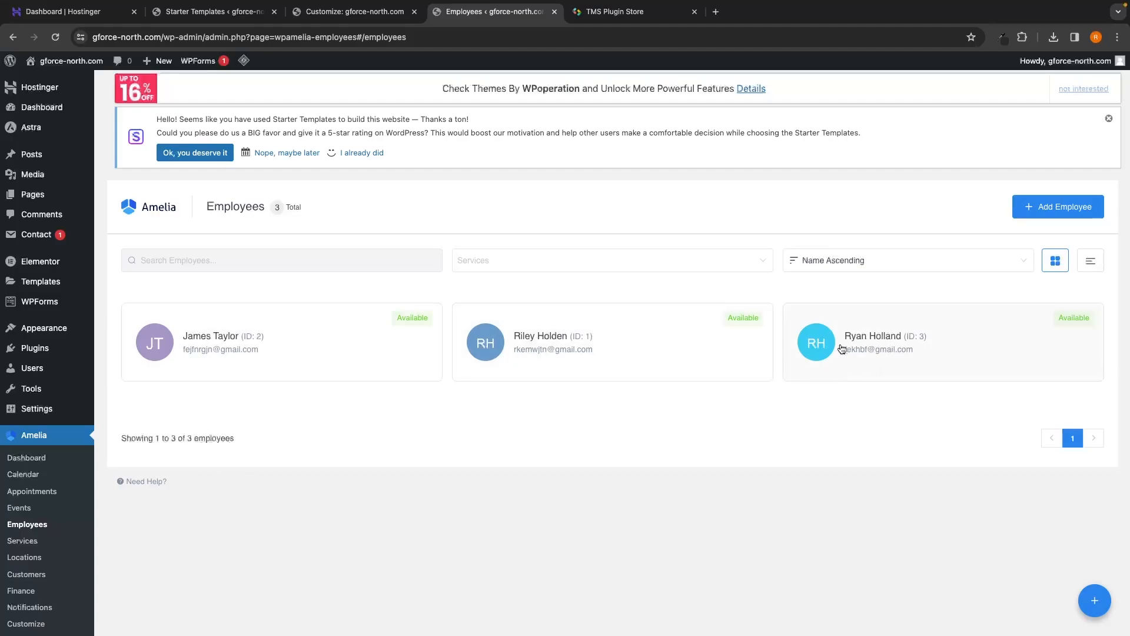
click(23, 540)
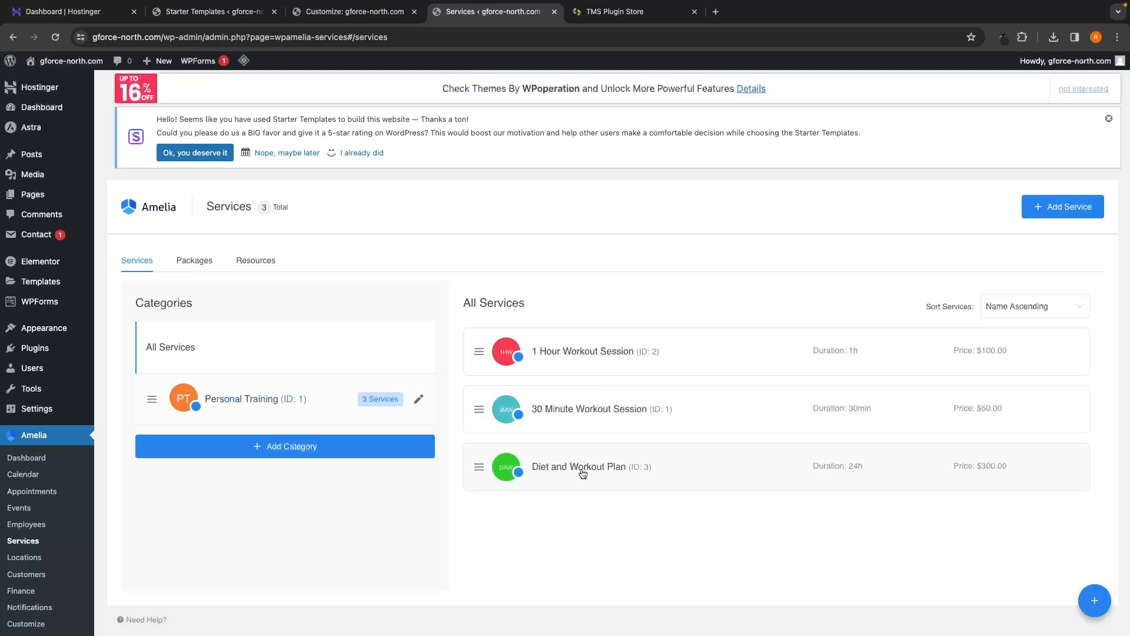
click(612, 359)
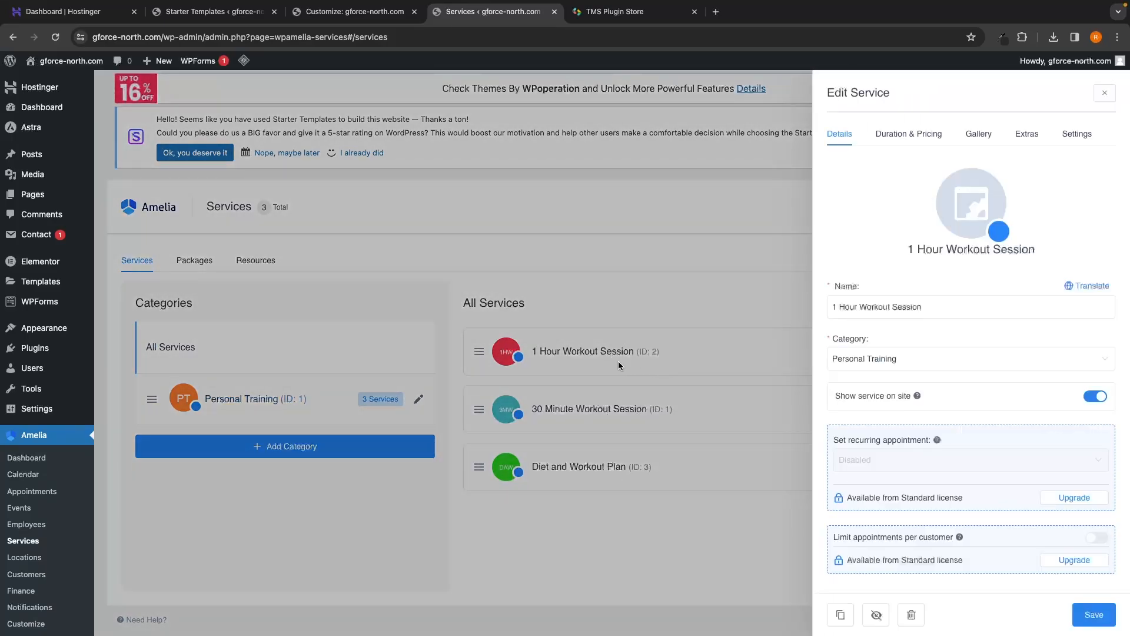
scroll(920, 382, down, 5)
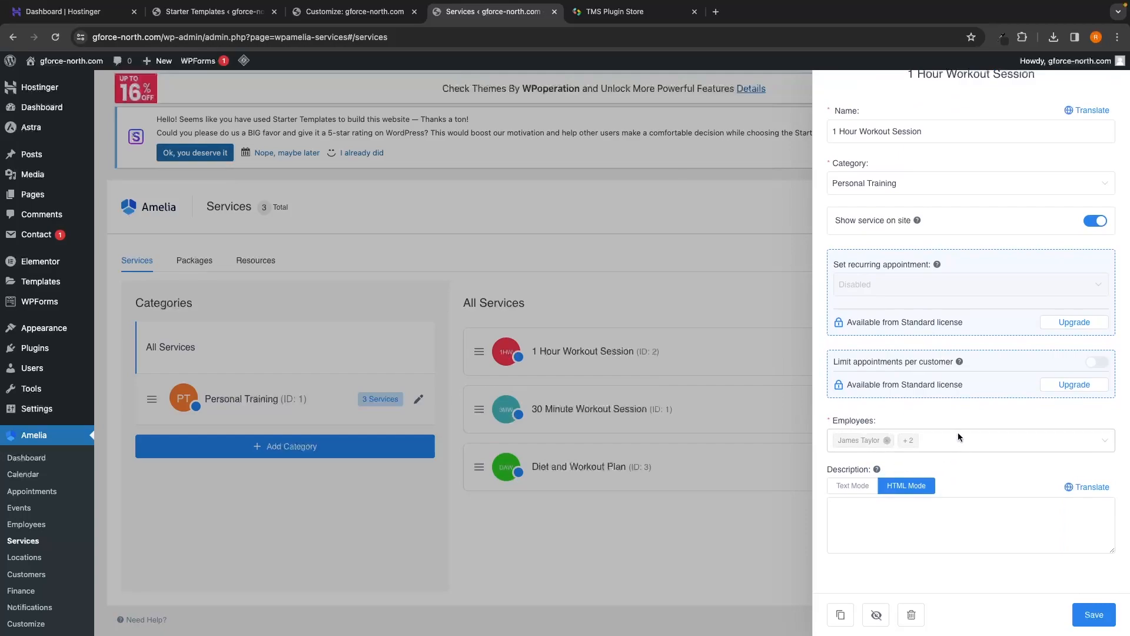
scroll(958, 432, up, 4)
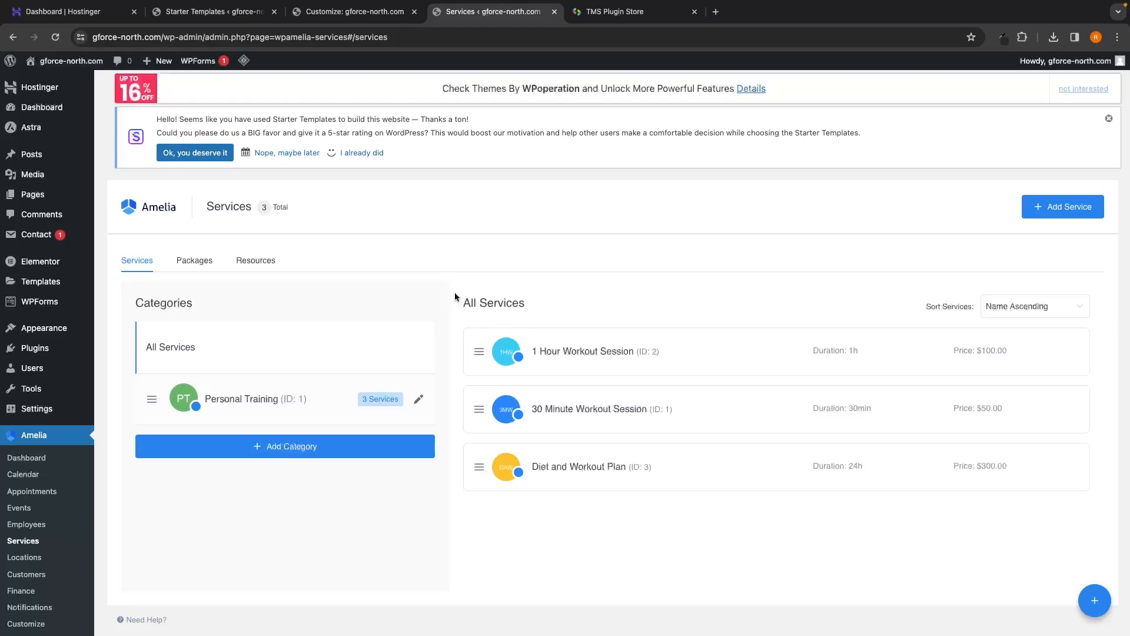
Step: Visit the live G-Force North site from the admin bar and choose Edit with Elementor
mouse_move(46, 68)
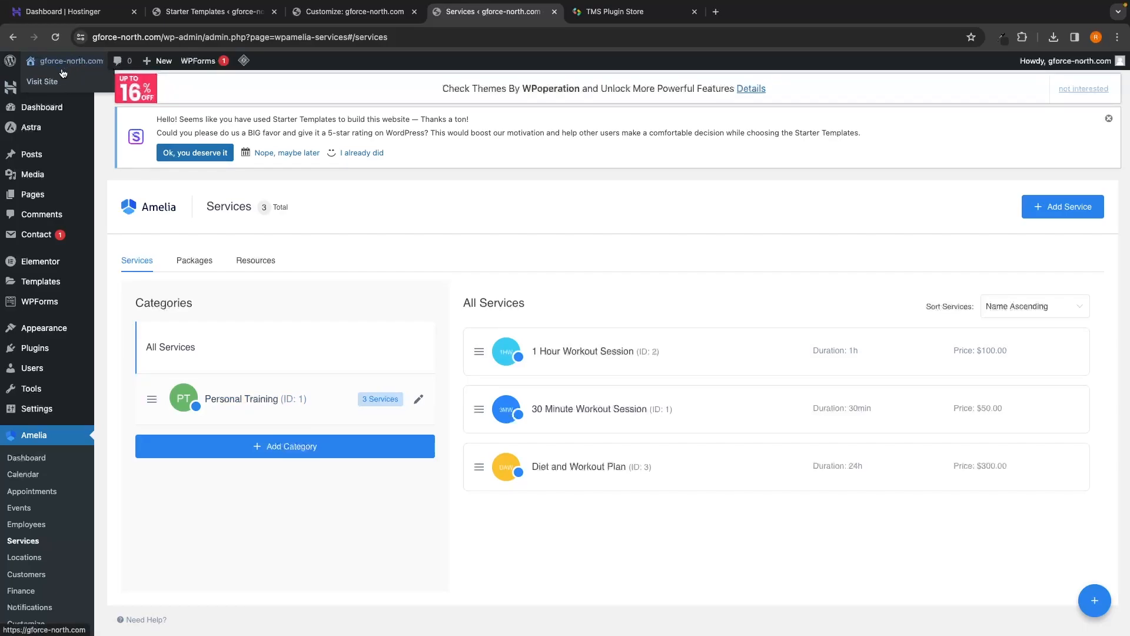
click(41, 84)
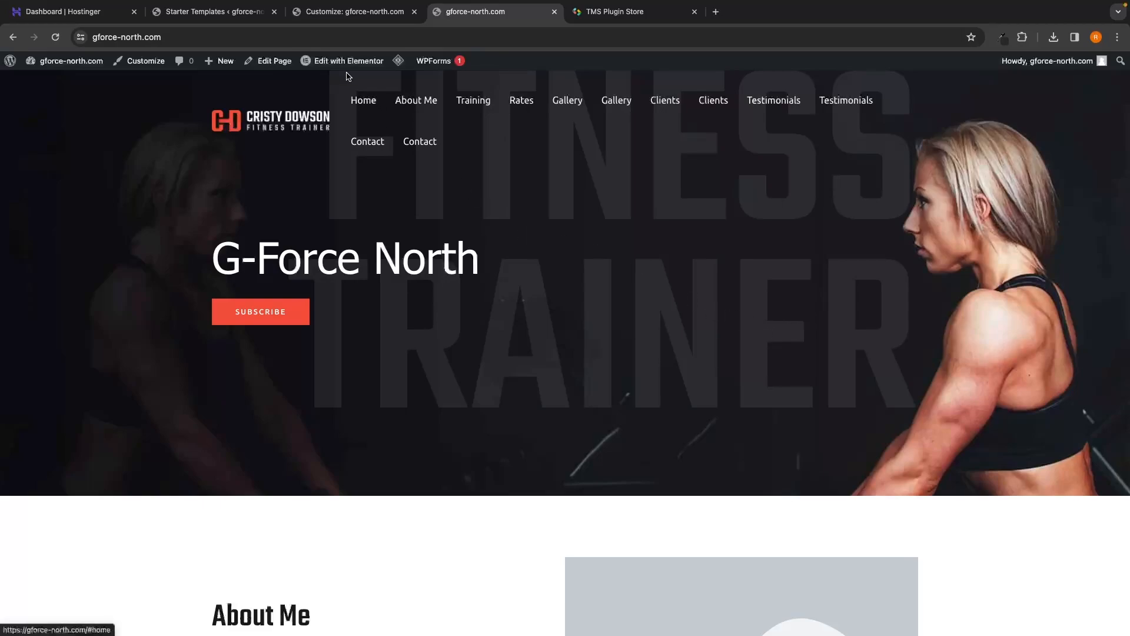
mouse_move(323, 65)
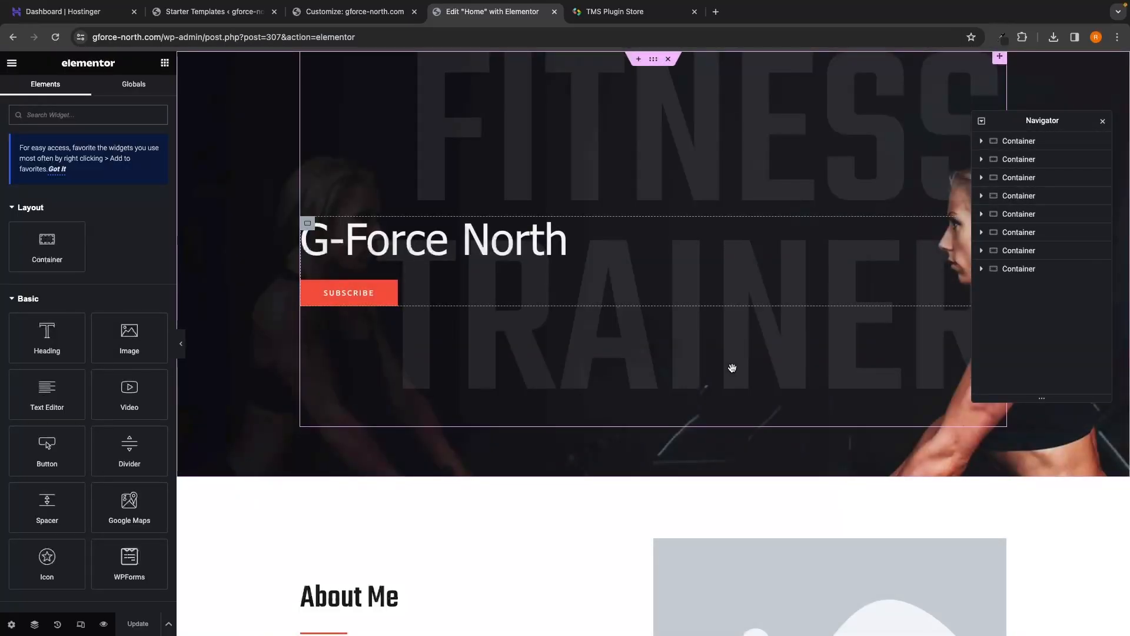
Step: Insert an empty container directly beneath the G-Force North hero section
scroll(732, 368, down, 3)
scroll(732, 368, up, 3)
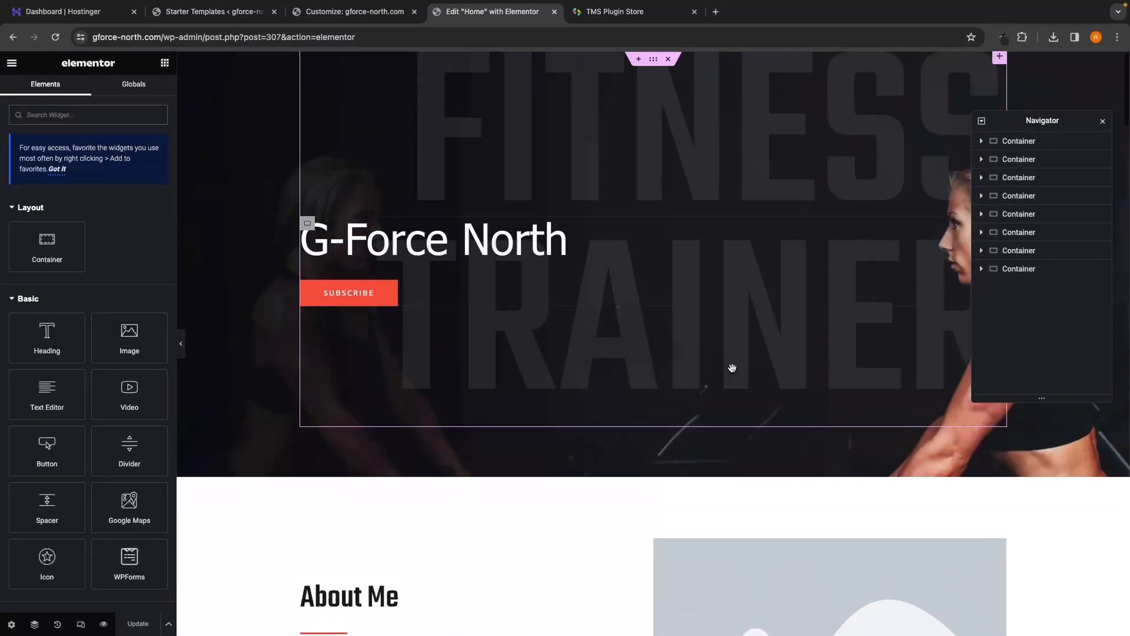
scroll(733, 368, down, 3)
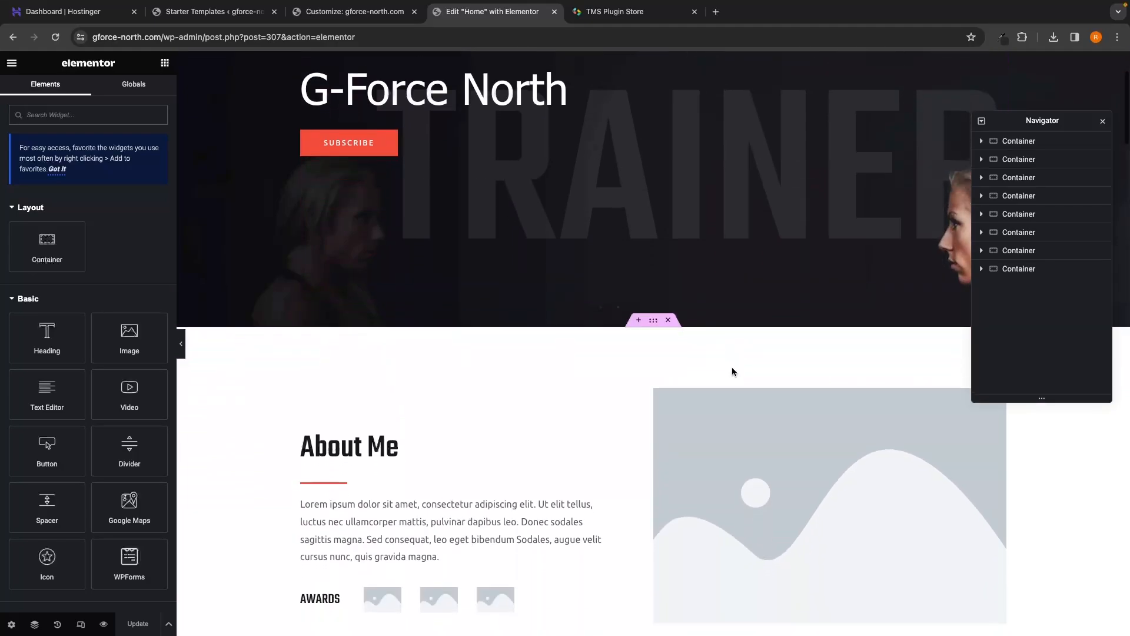
scroll(733, 371, down, 6)
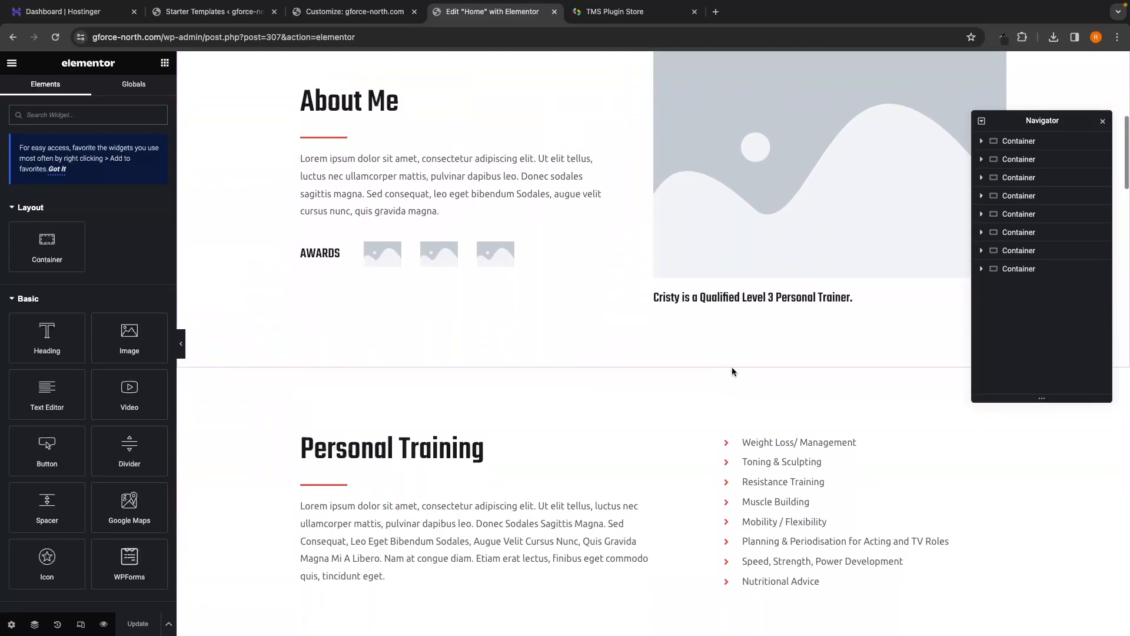
scroll(732, 371, down, 8)
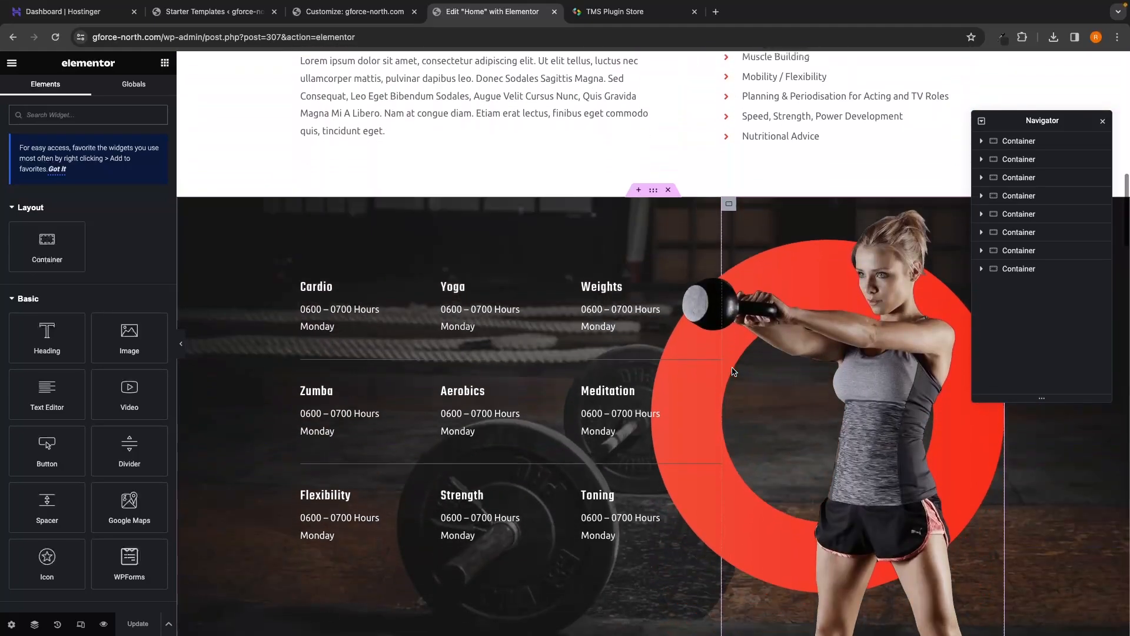
scroll(732, 371, up, 15)
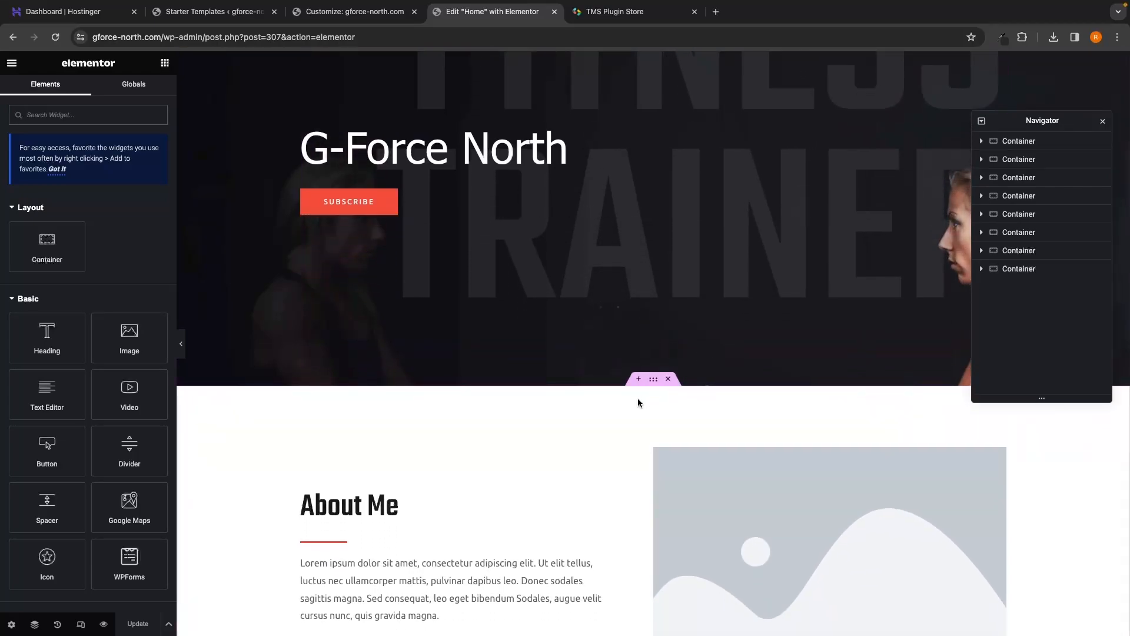
scroll(638, 401, down, 1)
scroll(640, 399, down, 1)
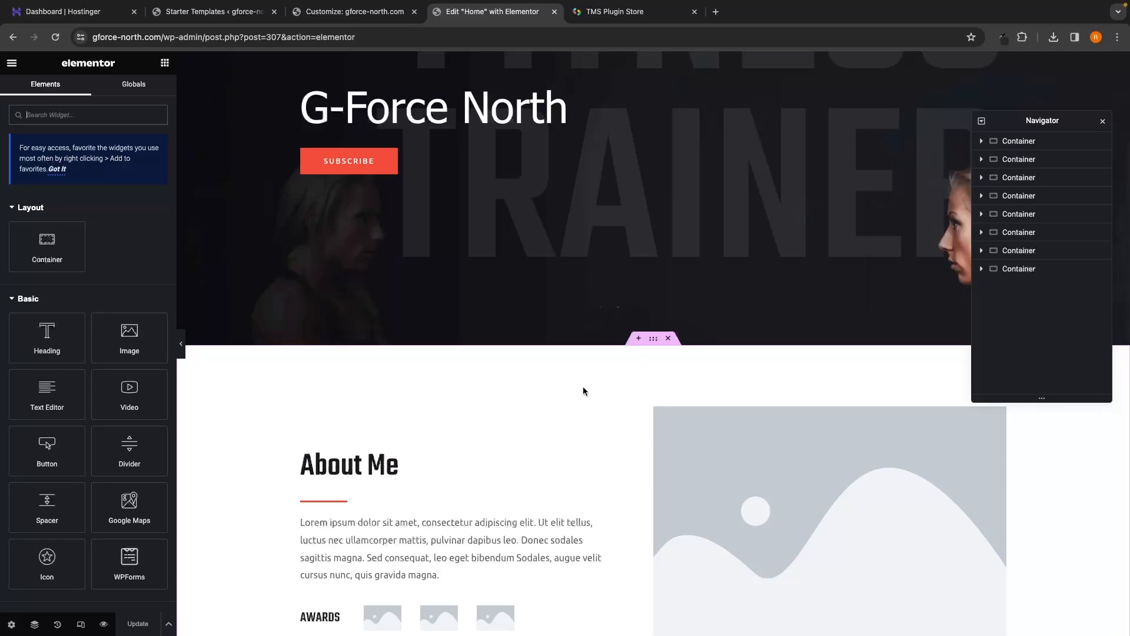
click(638, 340)
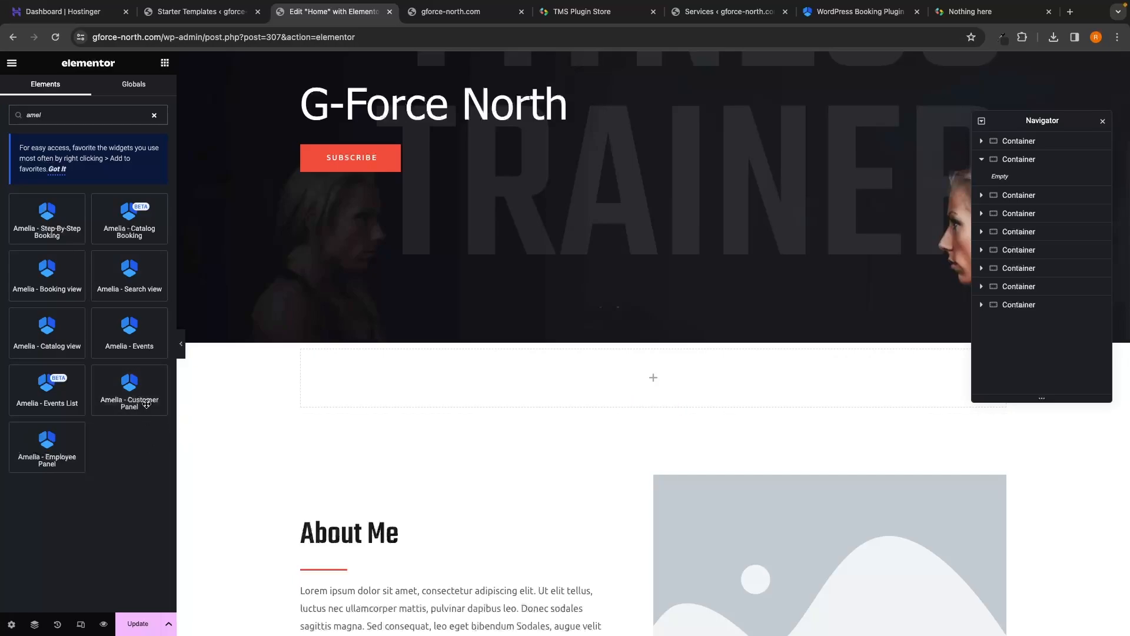
Step: Drop the Amelia Step-By-Step Booking widget below the hero and update the Home page
drag(50, 217, 442, 385)
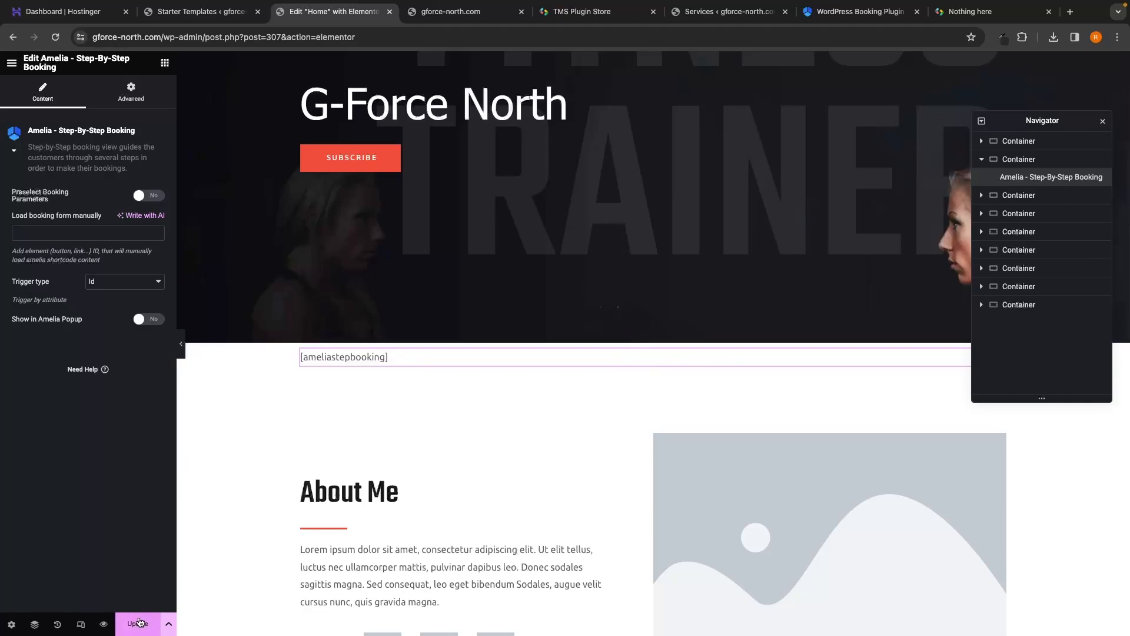
click(141, 623)
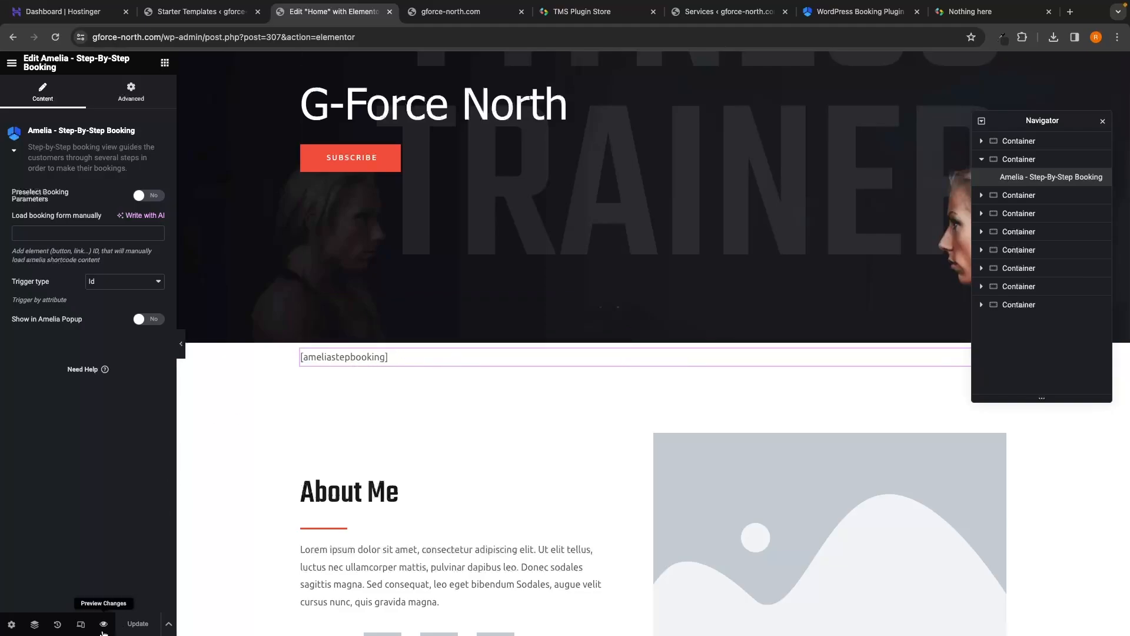
Step: Preview the home page and choose the 1 Hour Workout Session with the second employee
click(104, 625)
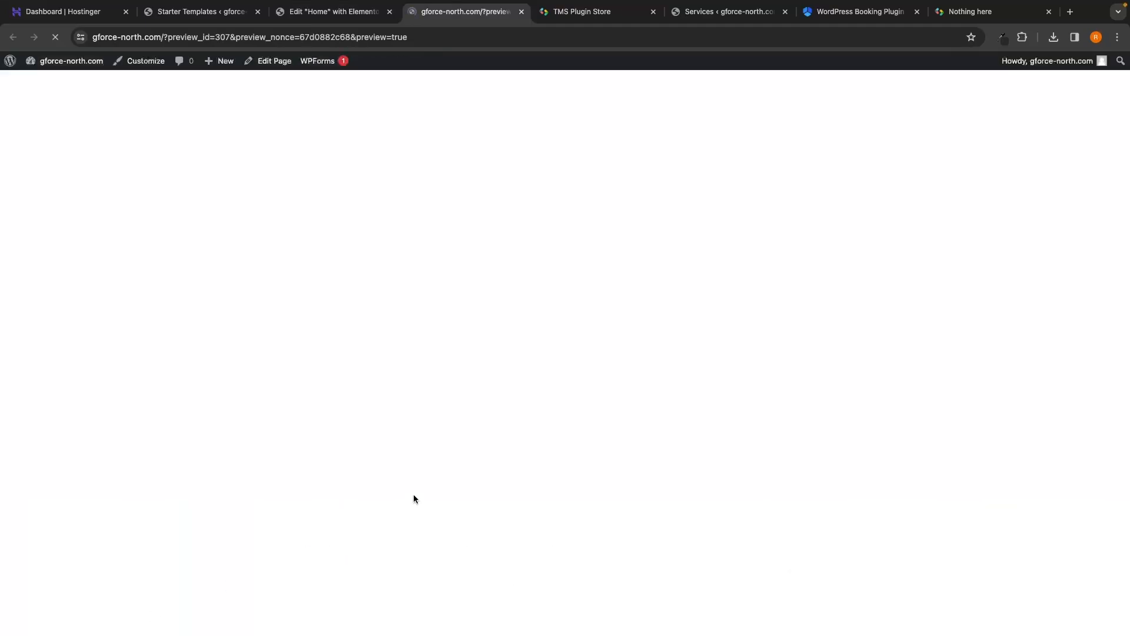
scroll(547, 421, down, 5)
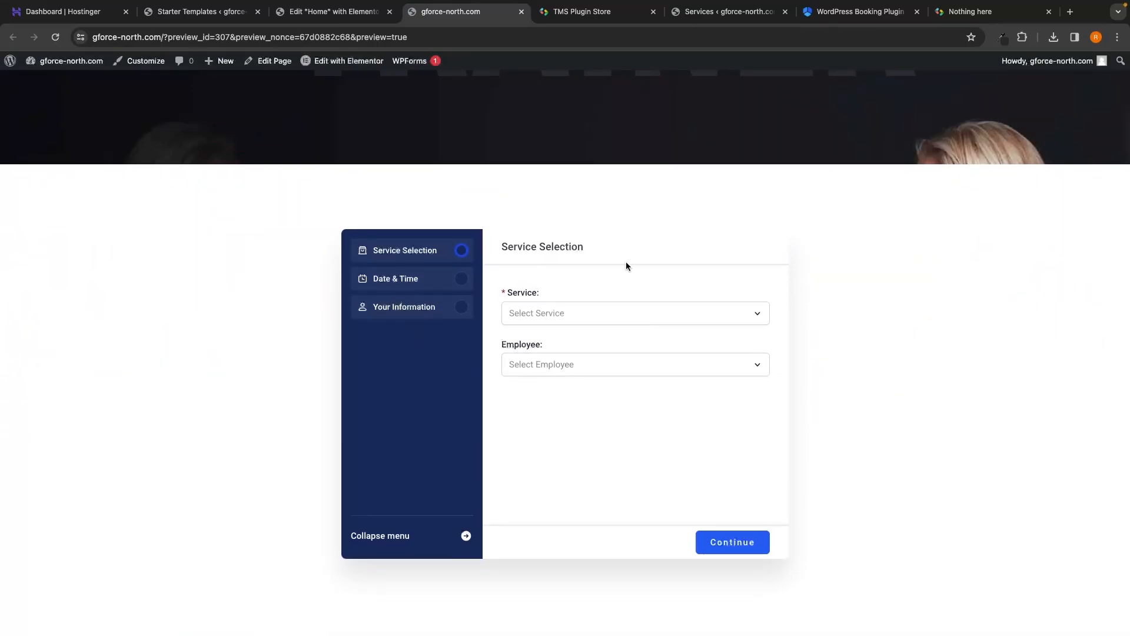
scroll(626, 261, down, 1)
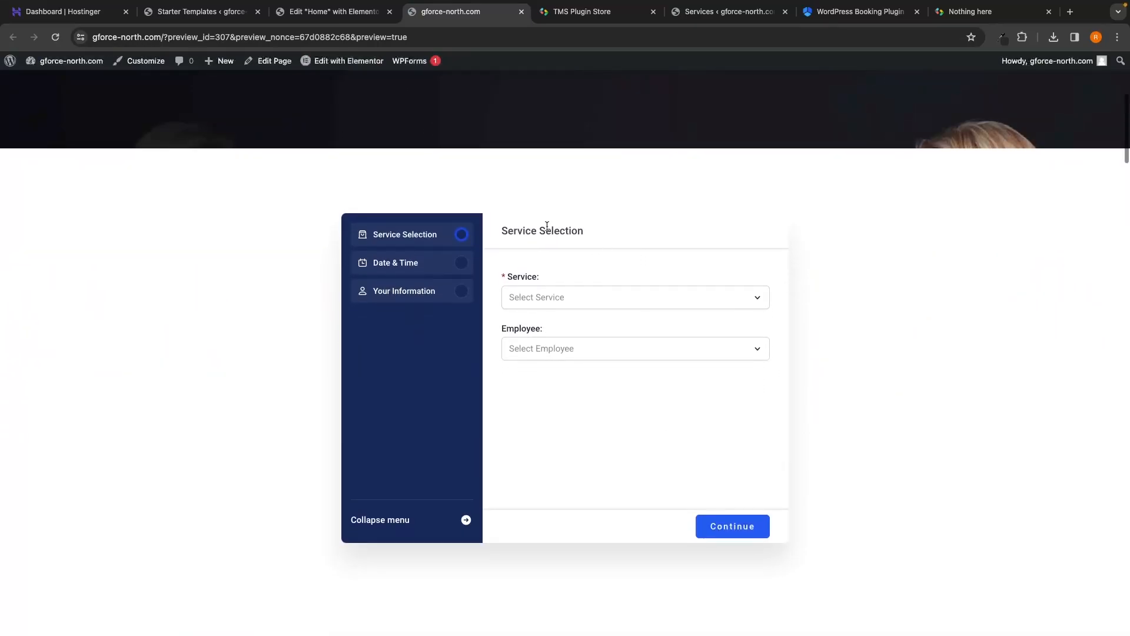
click(543, 295)
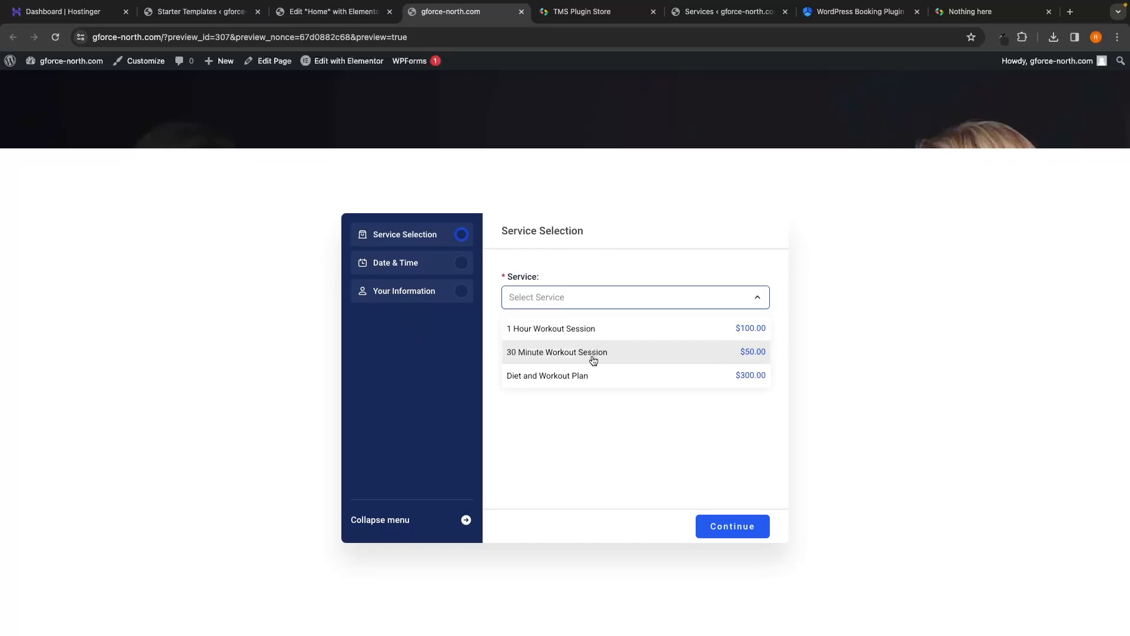
click(589, 338)
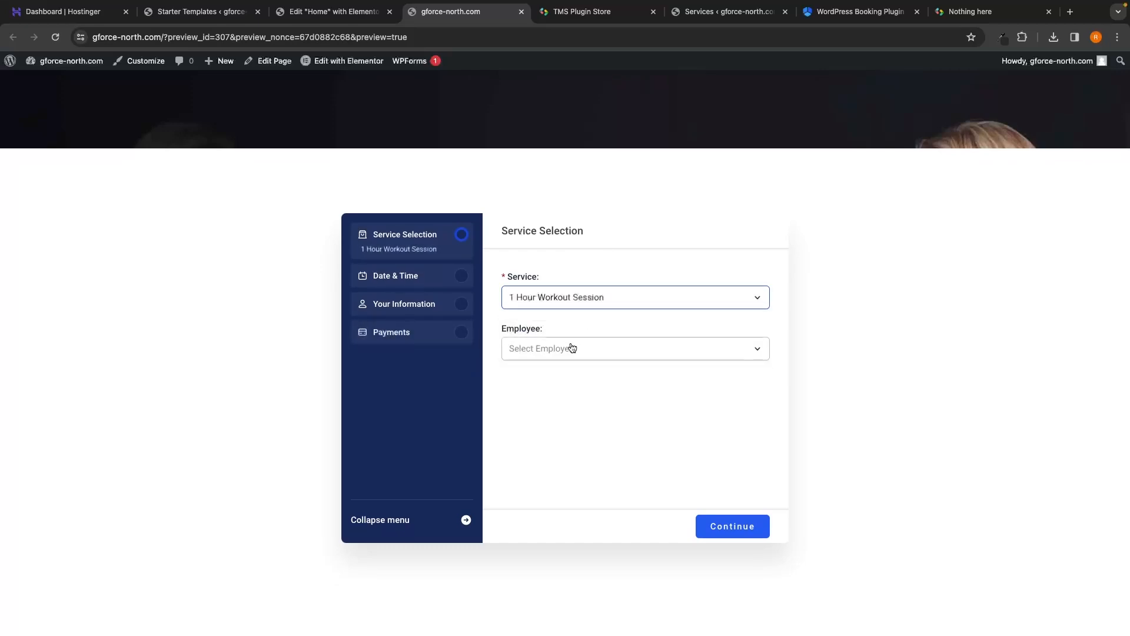
click(570, 348)
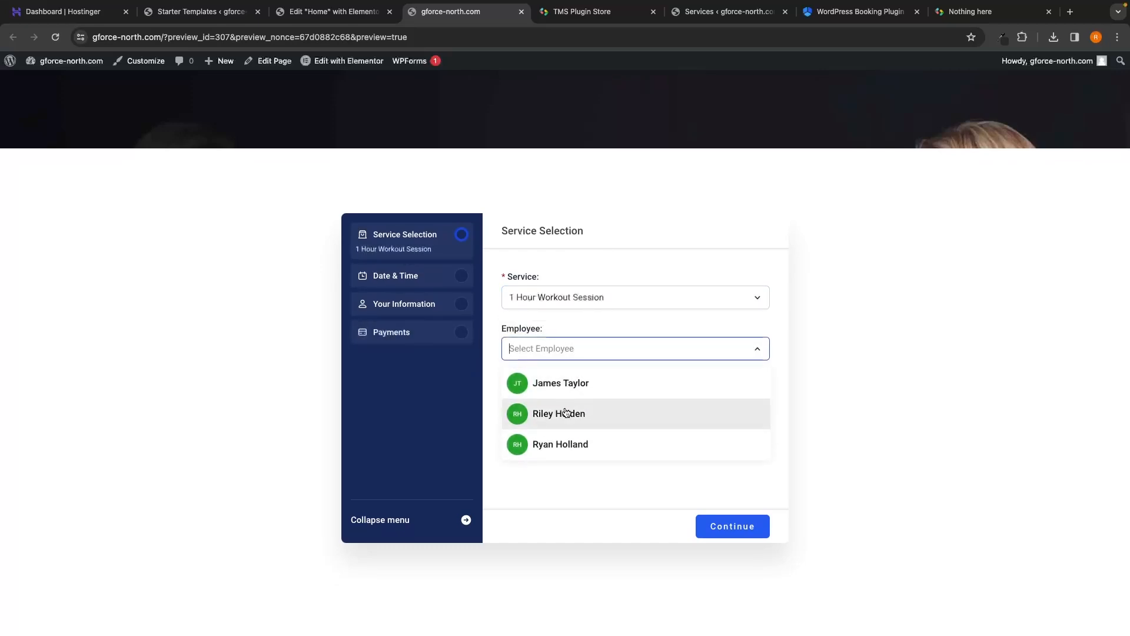
click(591, 417)
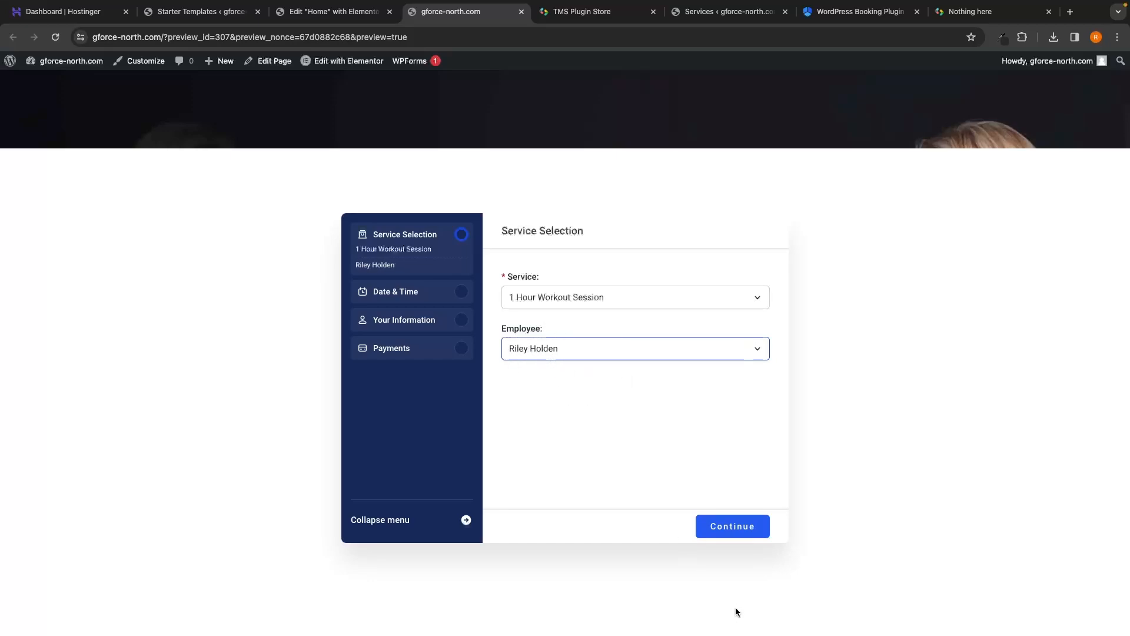
click(731, 528)
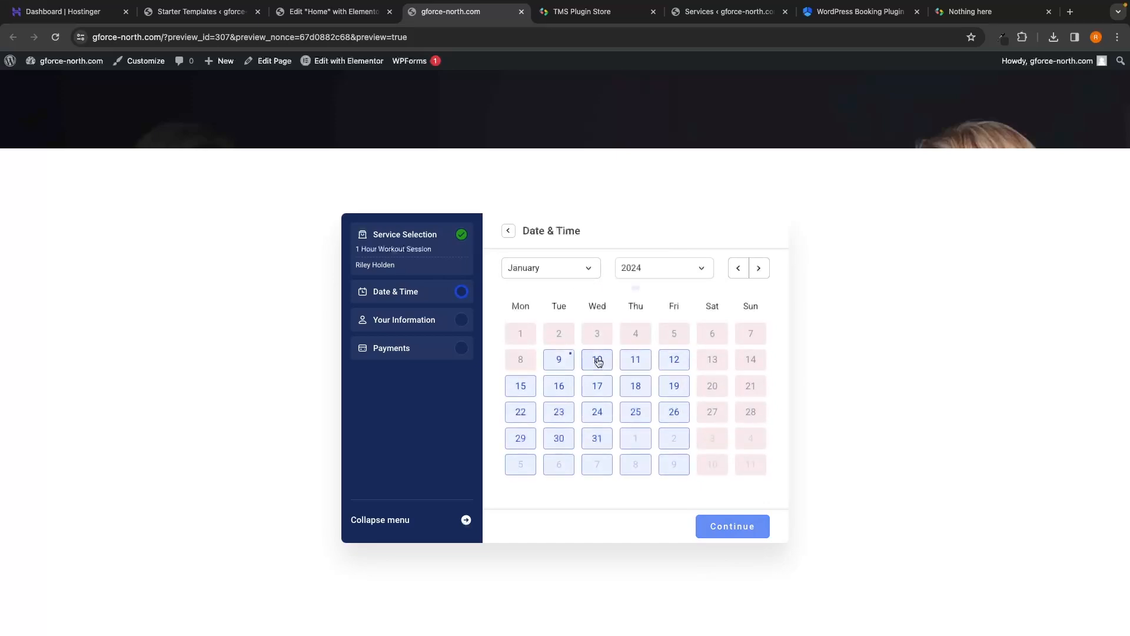
Step: Pick January 10 at 11:30 AM - 12:30 PM and continue to the payment step
click(599, 362)
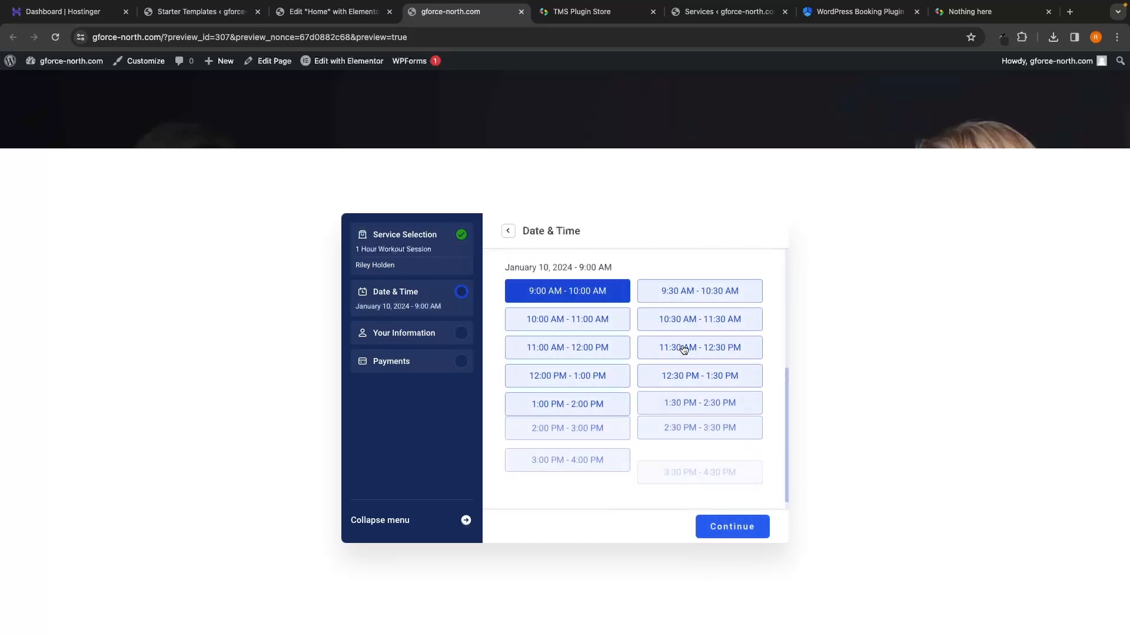
click(684, 350)
click(730, 527)
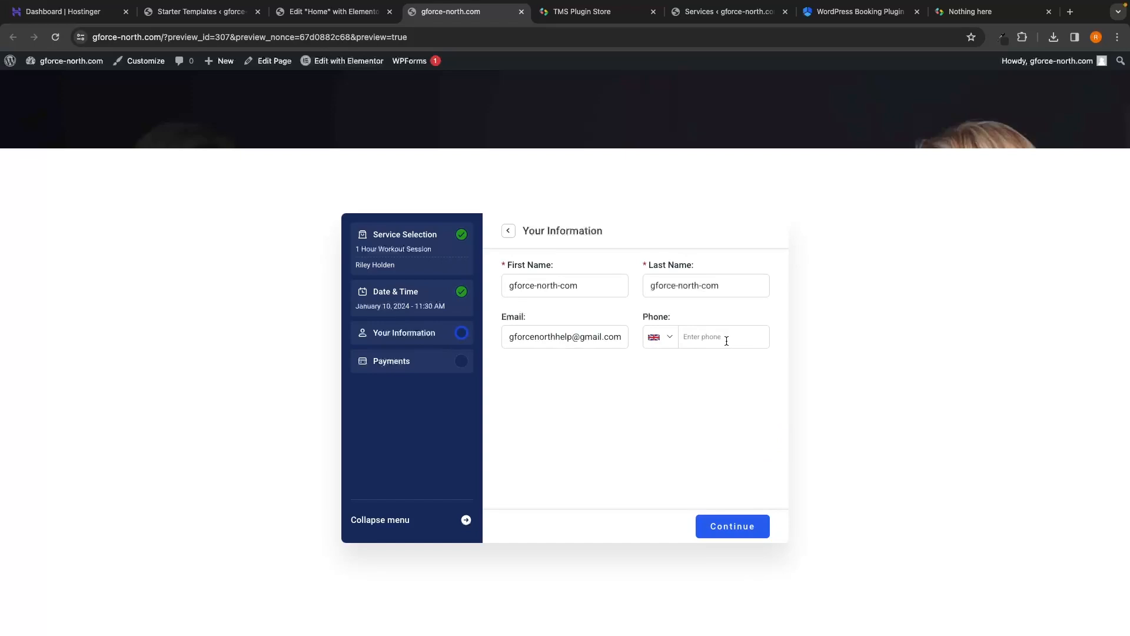
click(729, 523)
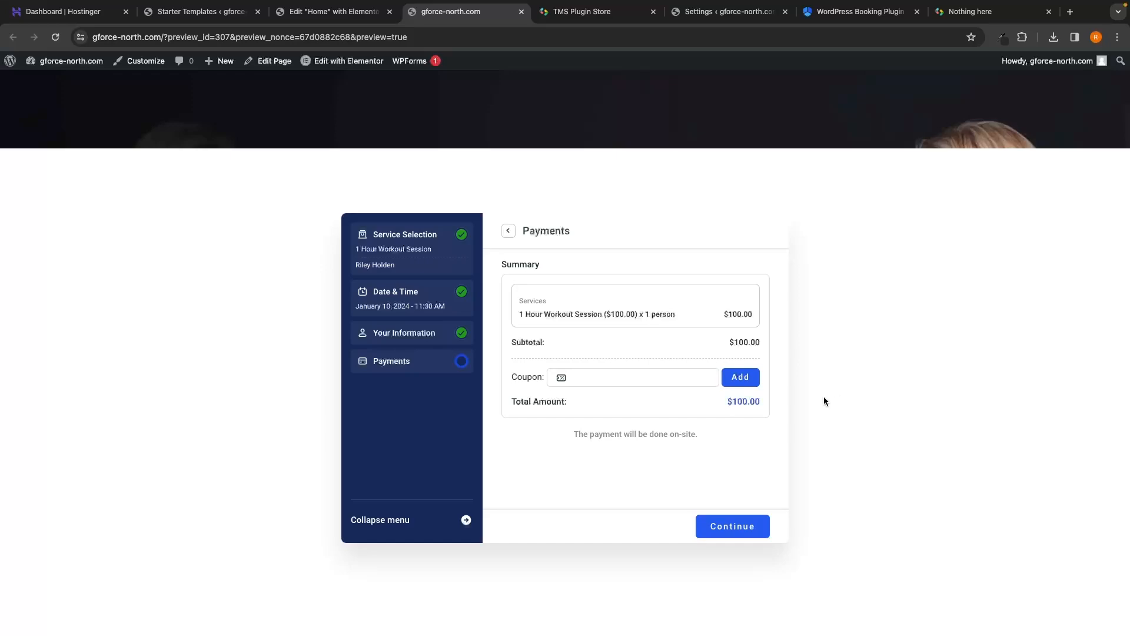
Step: Check the $100.00 total, confirm the booking, then finish and reset the form
drag(505, 401, 761, 404)
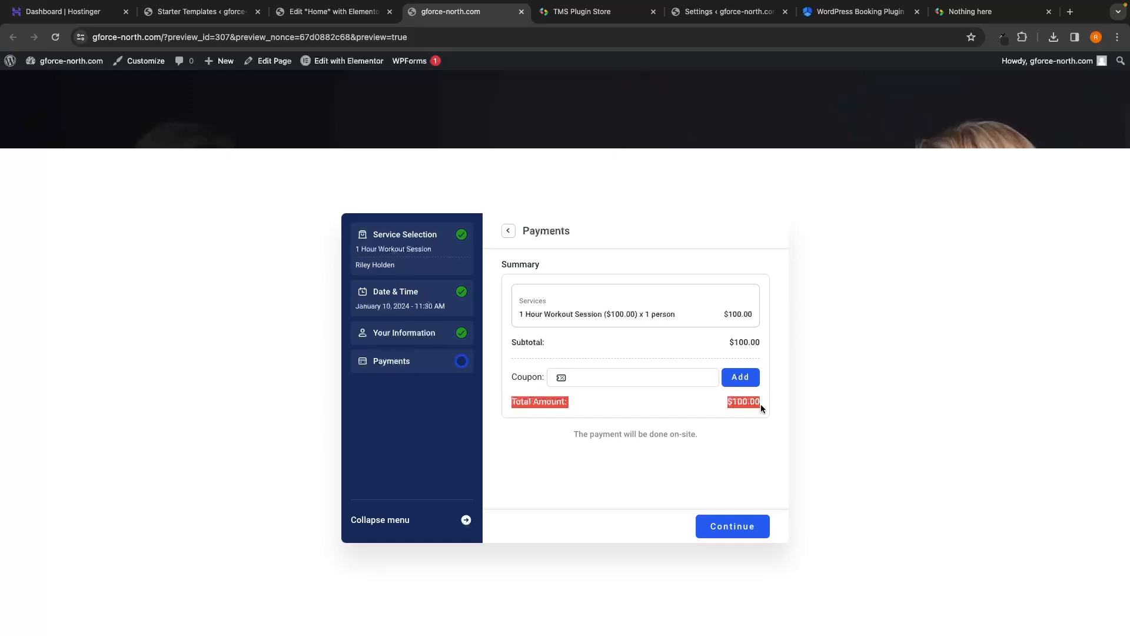
click(766, 404)
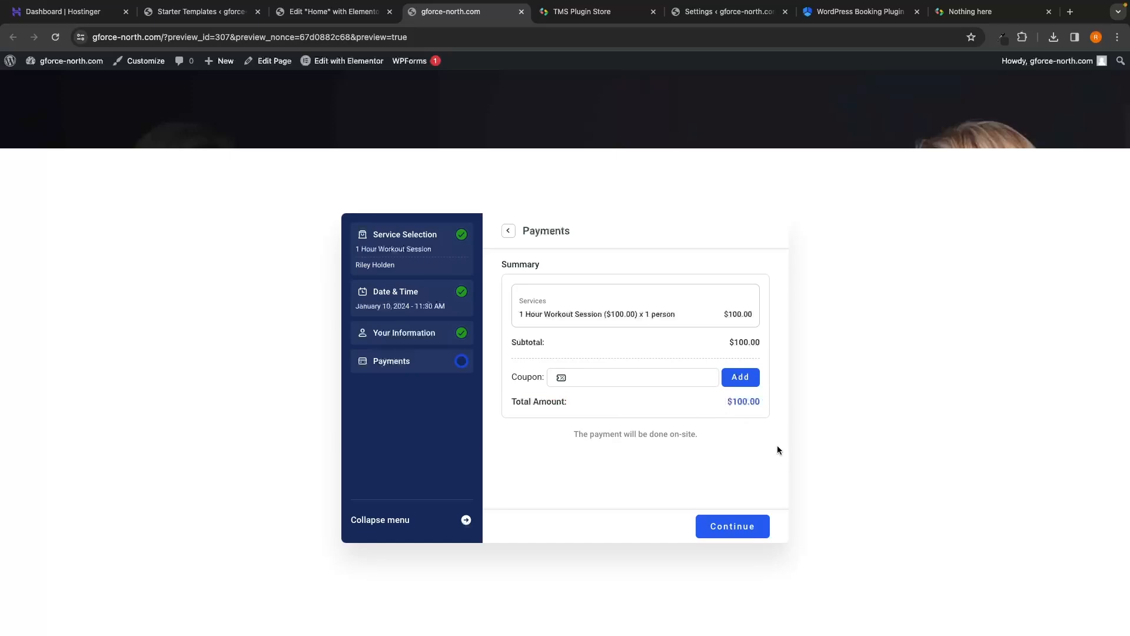
click(729, 537)
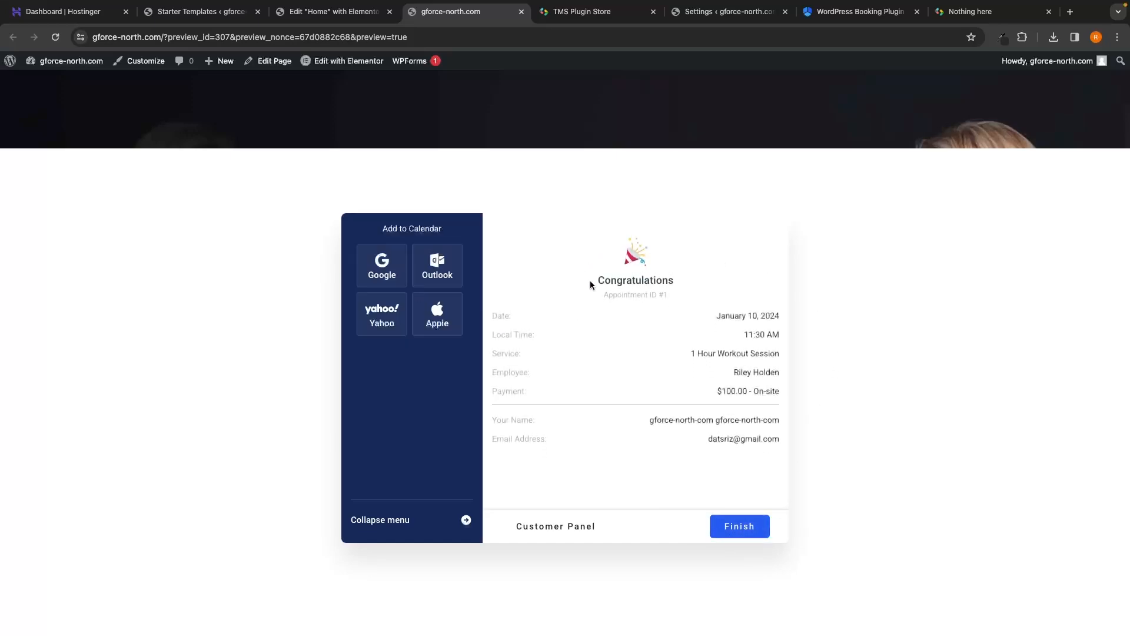
drag(598, 276, 698, 283)
click(608, 285)
click(752, 532)
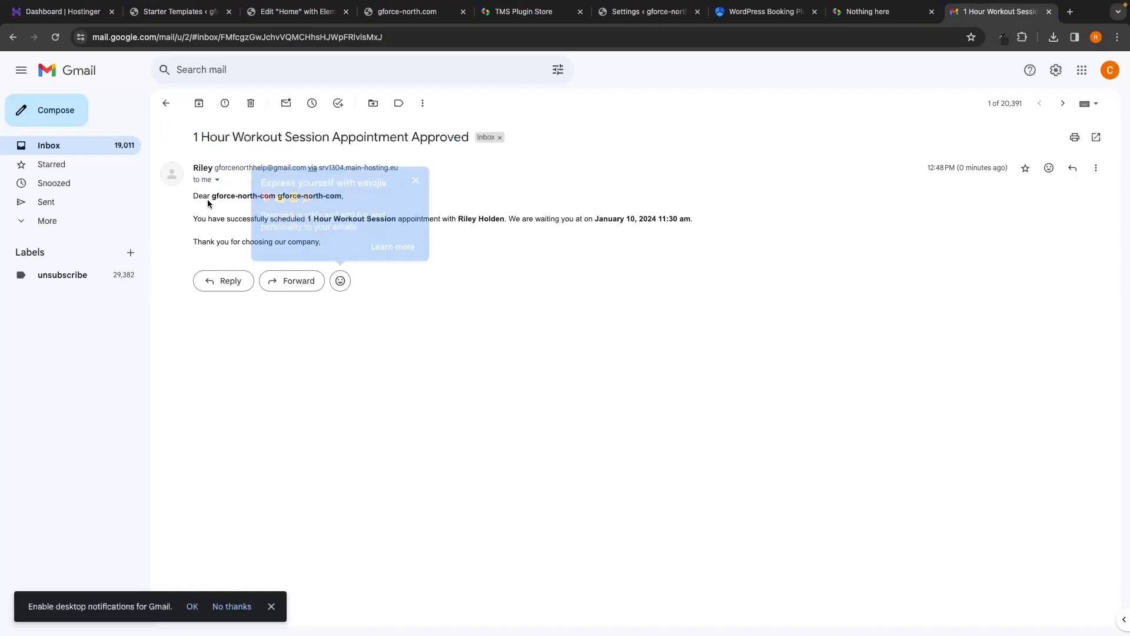
Step: Dismiss the emoji tip and review the greeting and January 10, 11:30 am appointment details
click(416, 180)
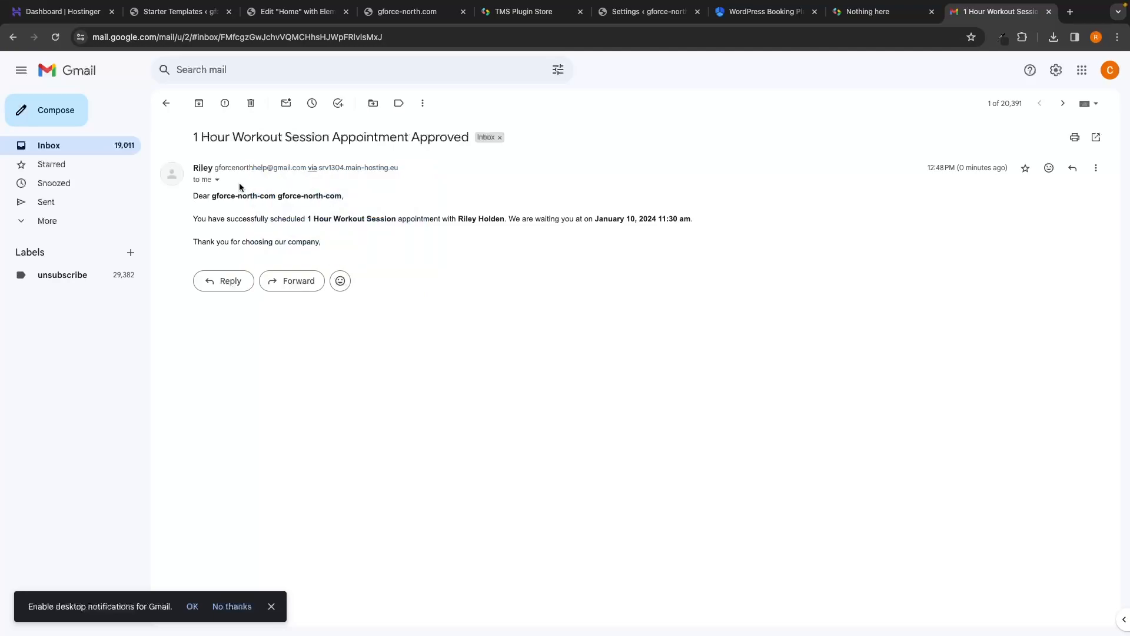
mouse_move(215, 195)
mouse_down()
mouse_move(351, 200)
mouse_move(213, 193)
mouse_up()
click(351, 200)
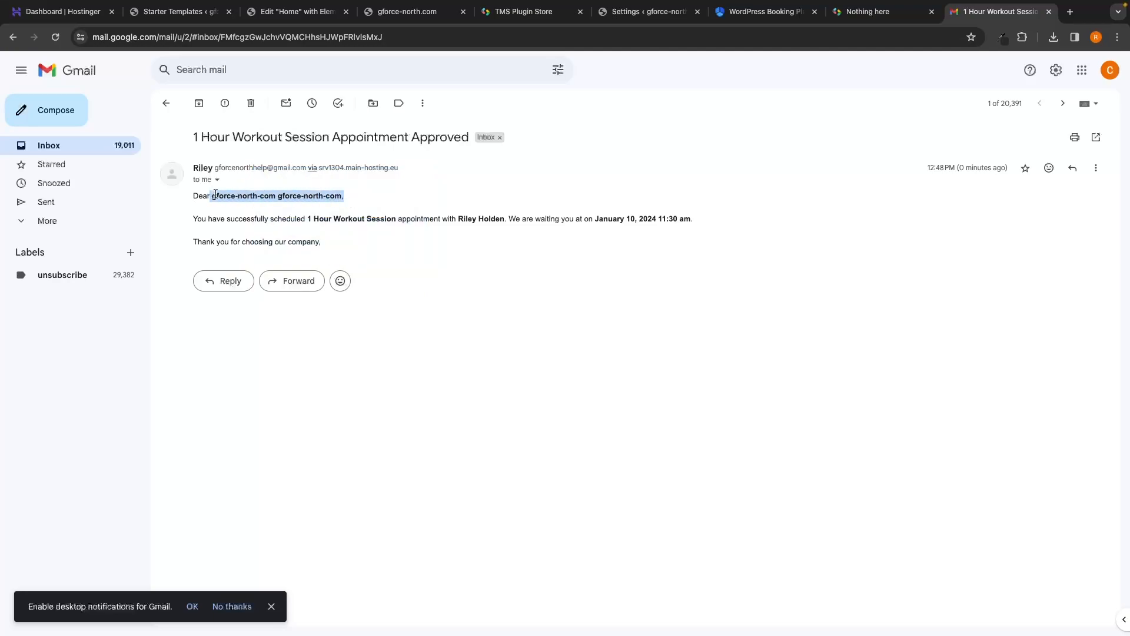
click(265, 216)
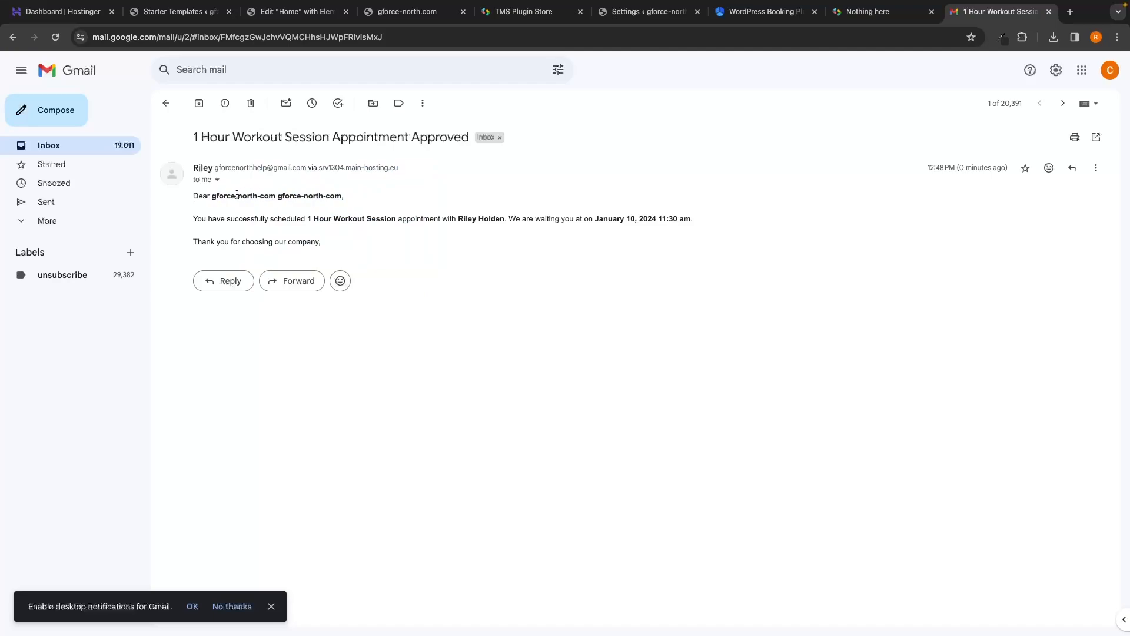
drag(181, 218, 521, 219)
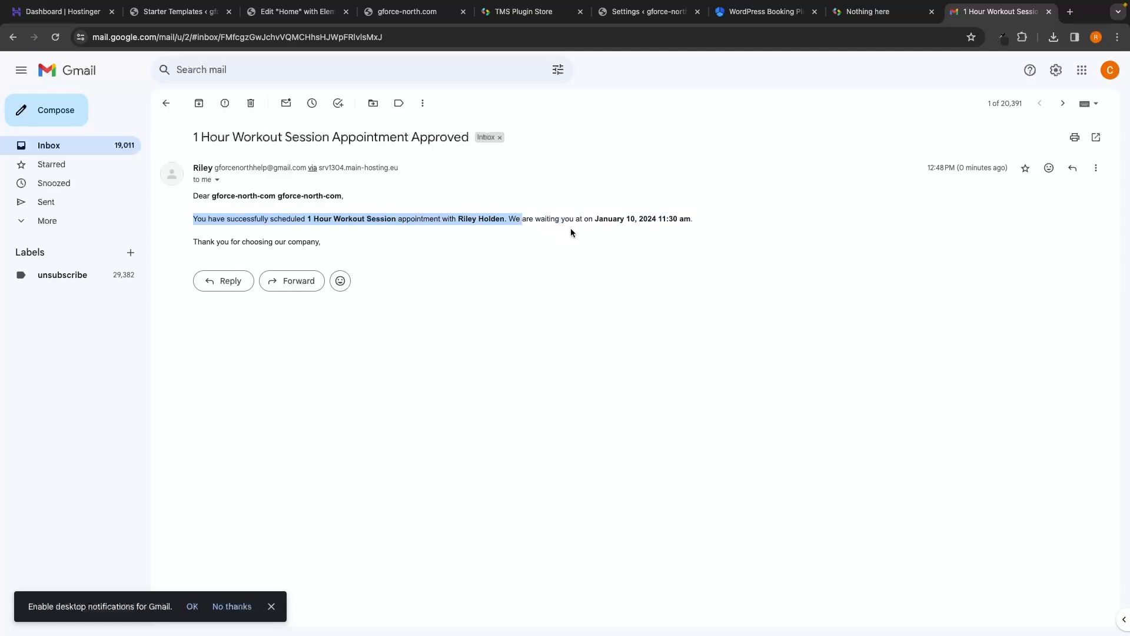
drag(593, 218, 692, 218)
click(705, 233)
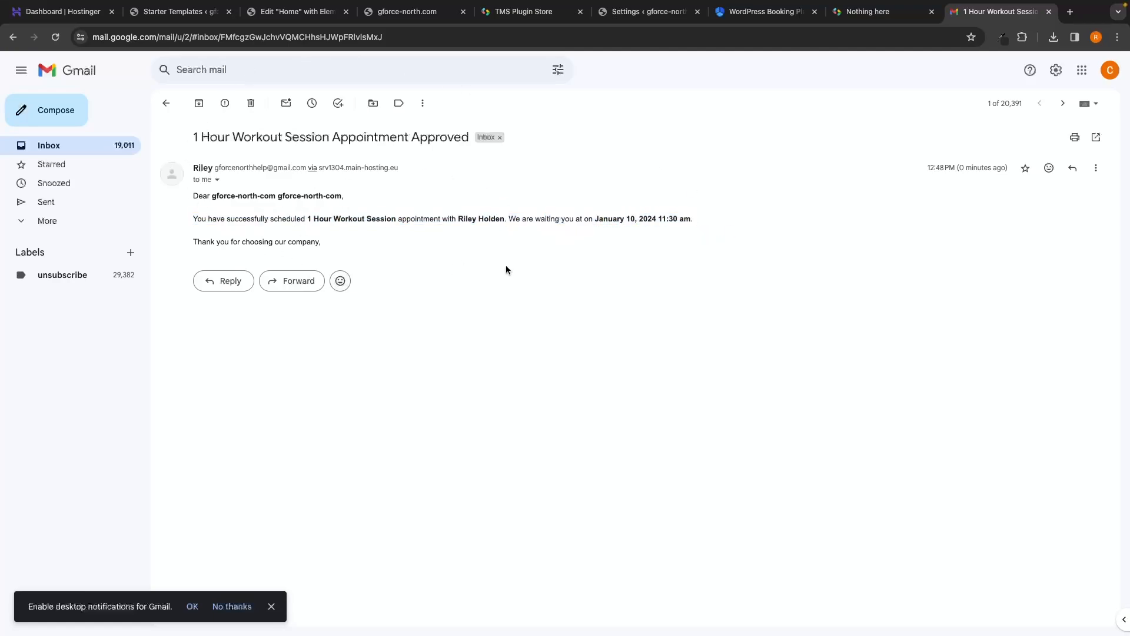
click(421, 14)
Step: Close the leftover browser tabs and return to the WordPress admin dashboard
click(540, 13)
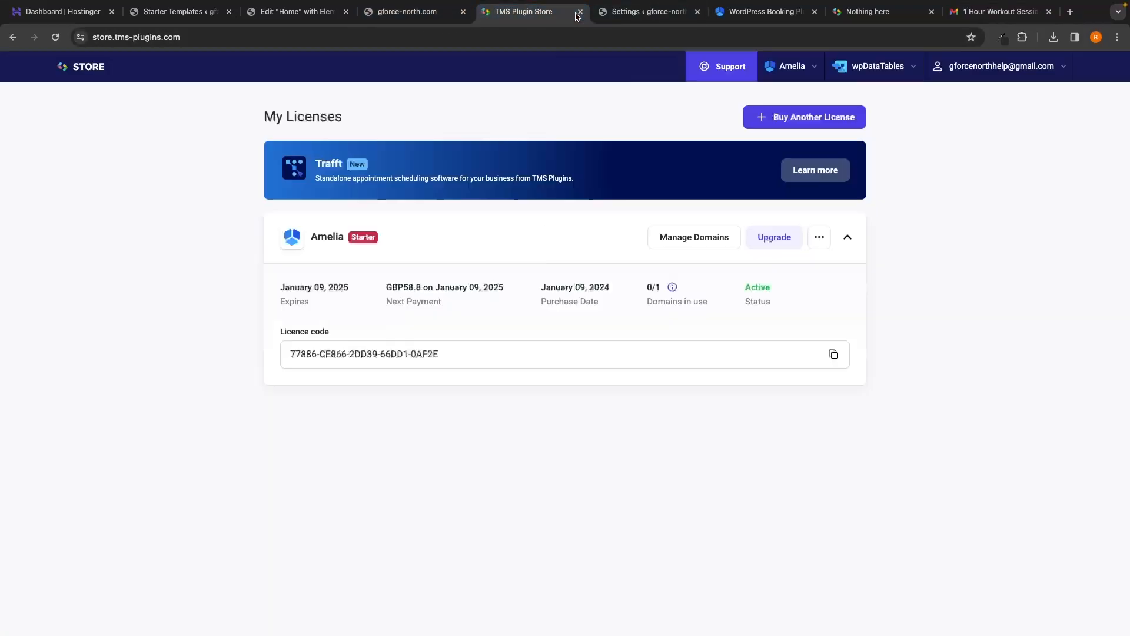
click(581, 12)
click(580, 11)
click(580, 12)
middle_click(580, 12)
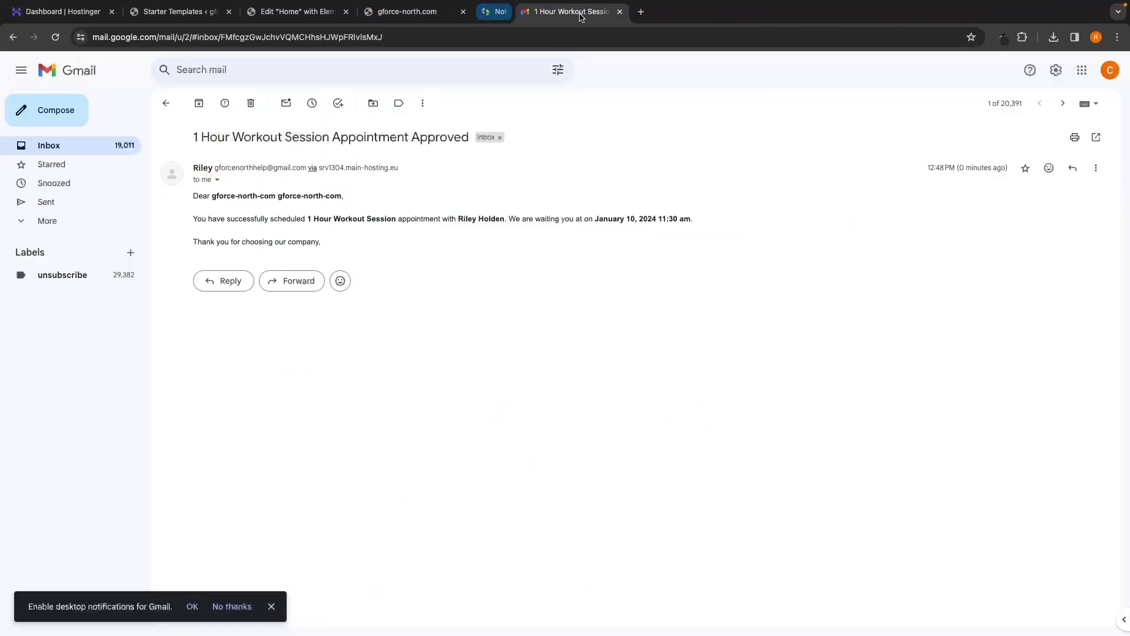
middle_click(581, 12)
middle_click(580, 12)
click(575, 11)
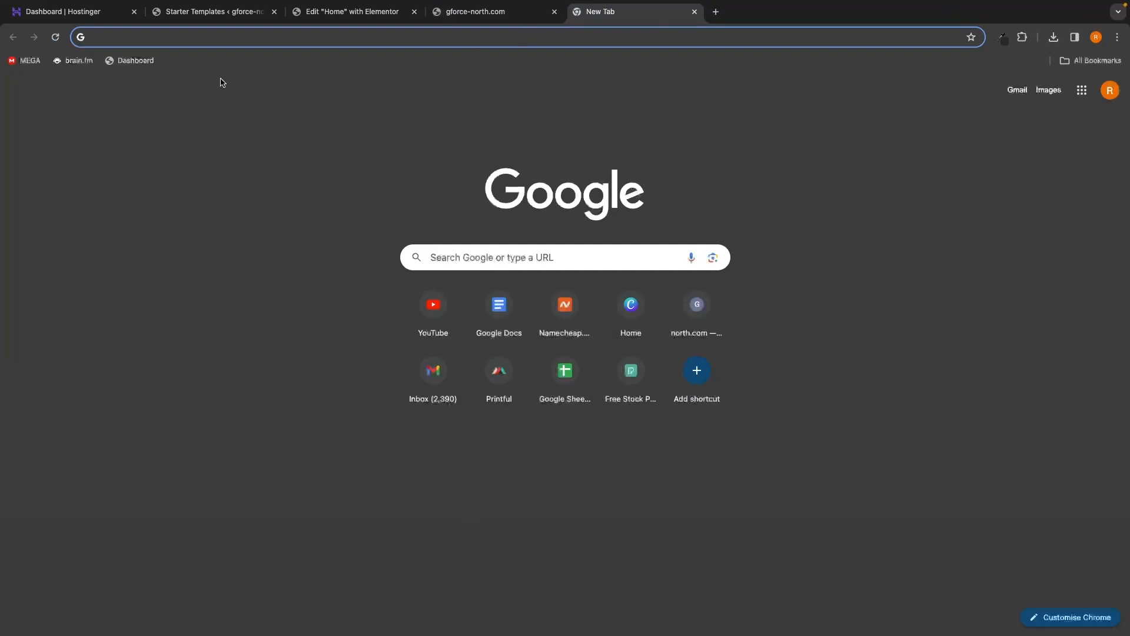
click(146, 63)
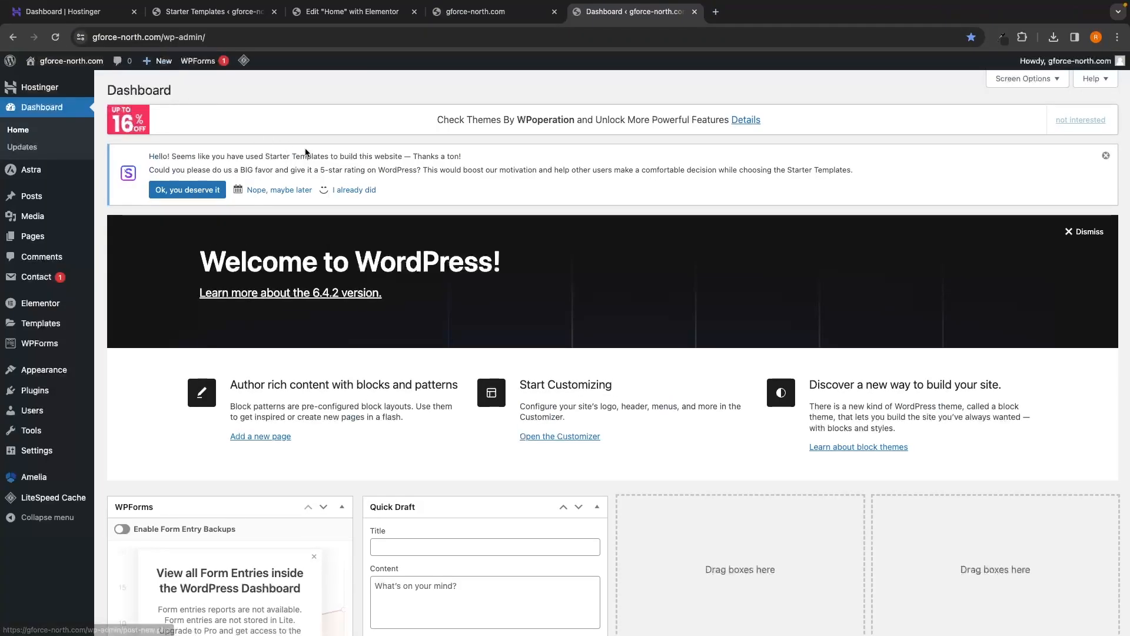
Step: Open Amelia and scroll through its dashboard, noting the 0.8% load figure
click(28, 481)
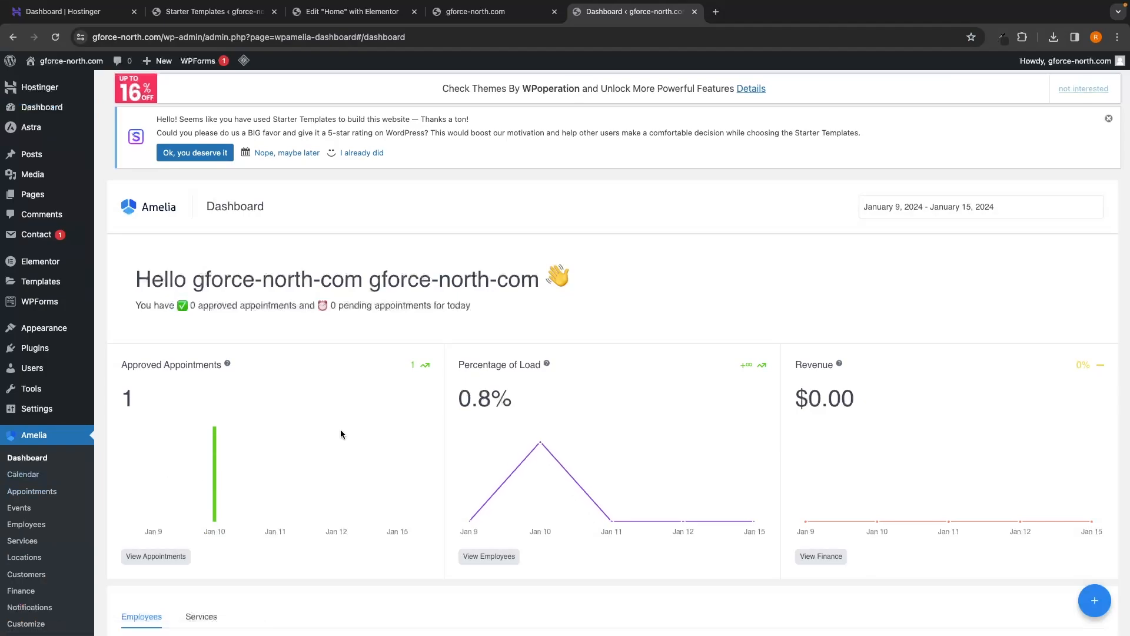
scroll(340, 434, down, 2)
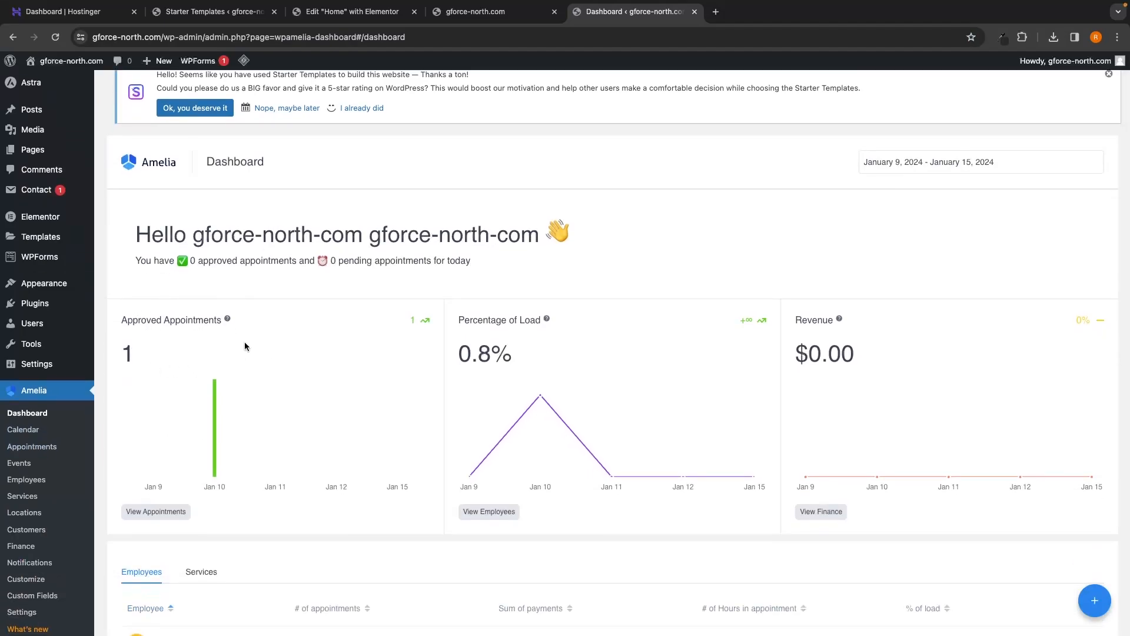
scroll(474, 382, down, 1)
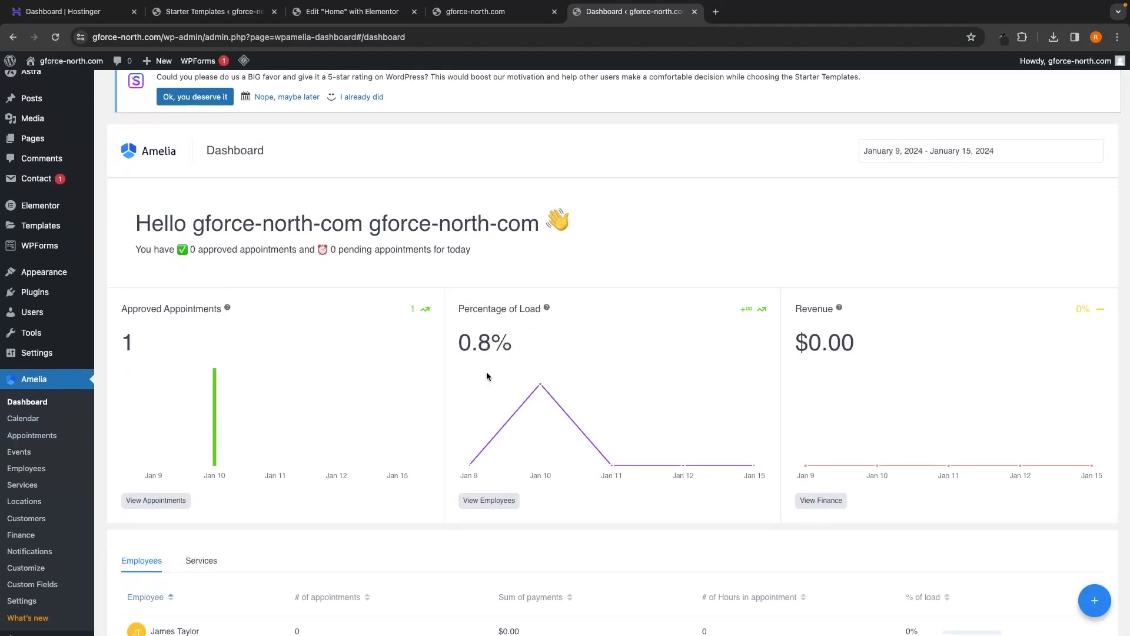
scroll(504, 340, down, 1)
drag(460, 303, 497, 312)
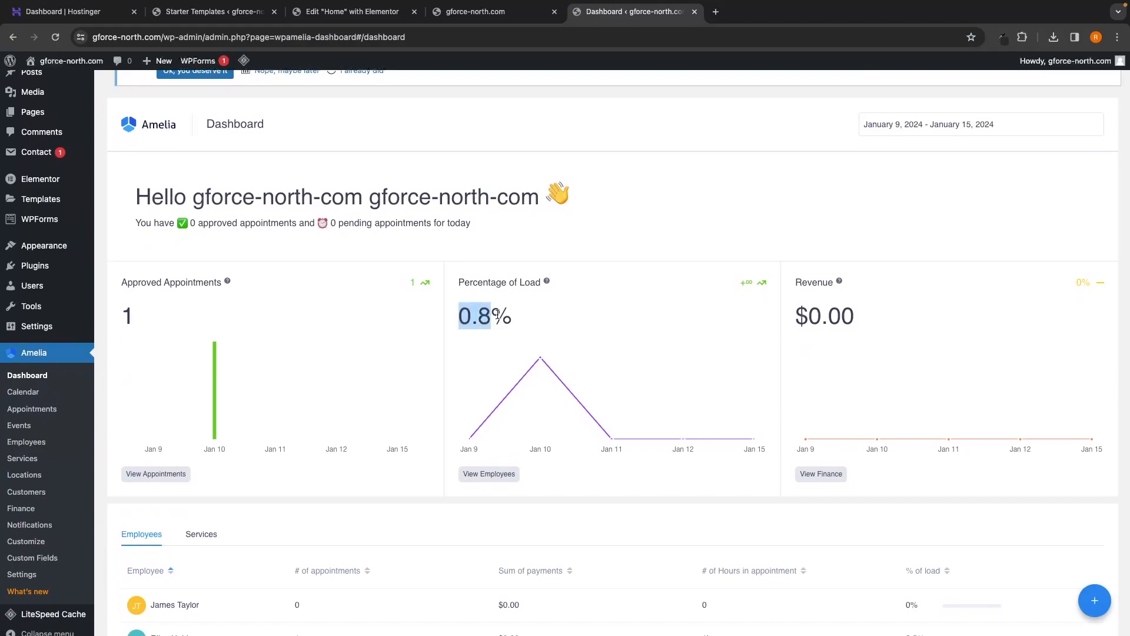
click(550, 323)
scroll(522, 348, down, 6)
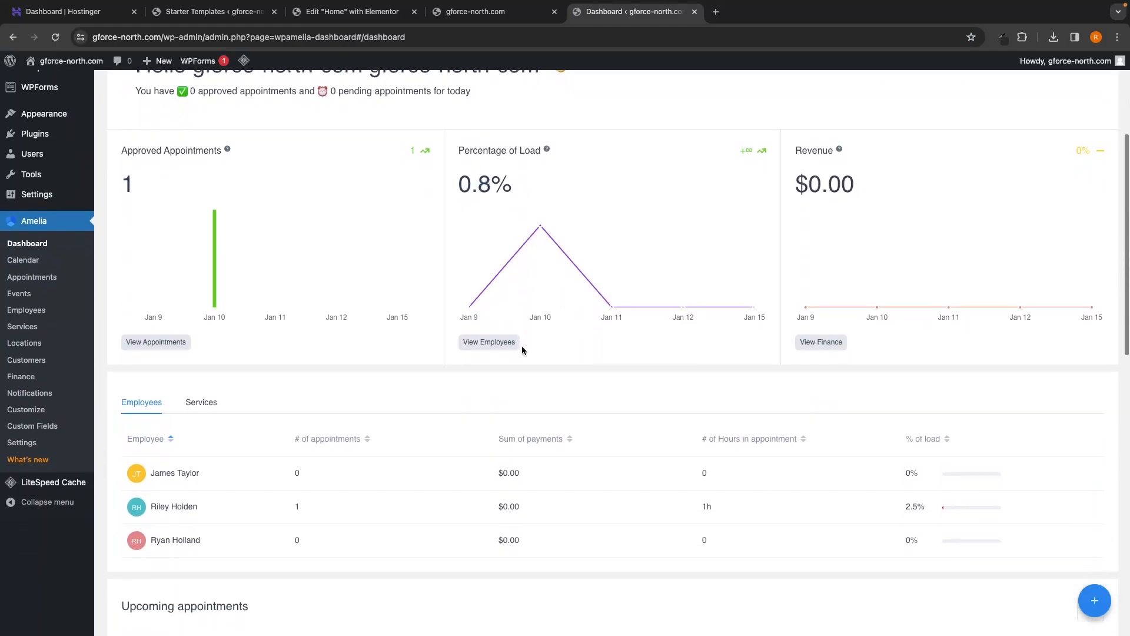
scroll(522, 351, down, 1)
scroll(316, 379, down, 1)
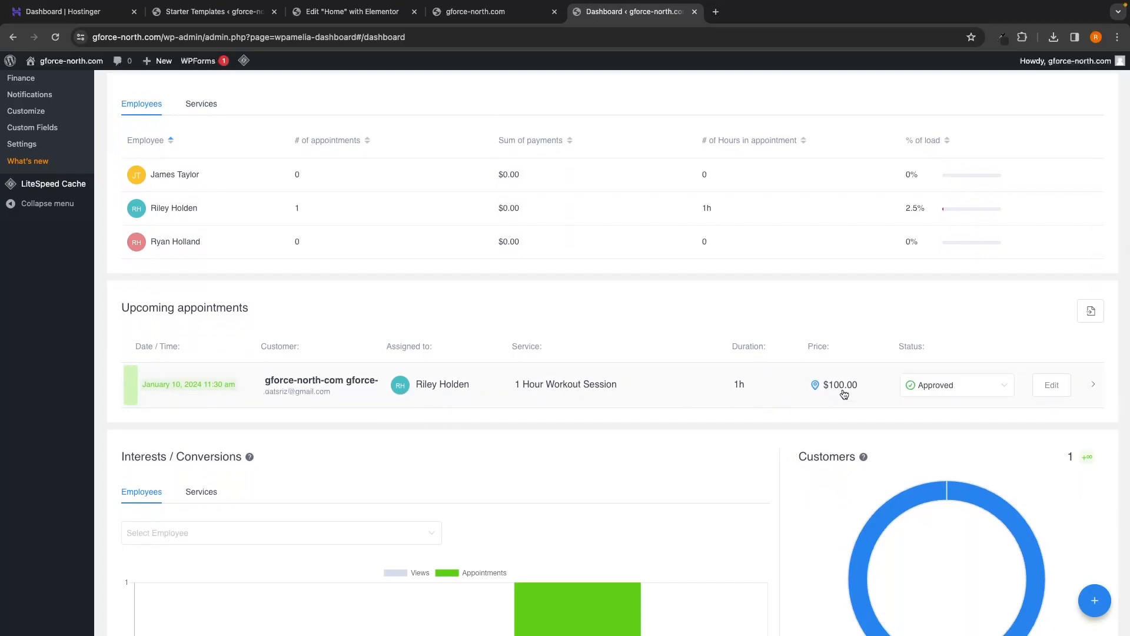
scroll(960, 389, up, 1)
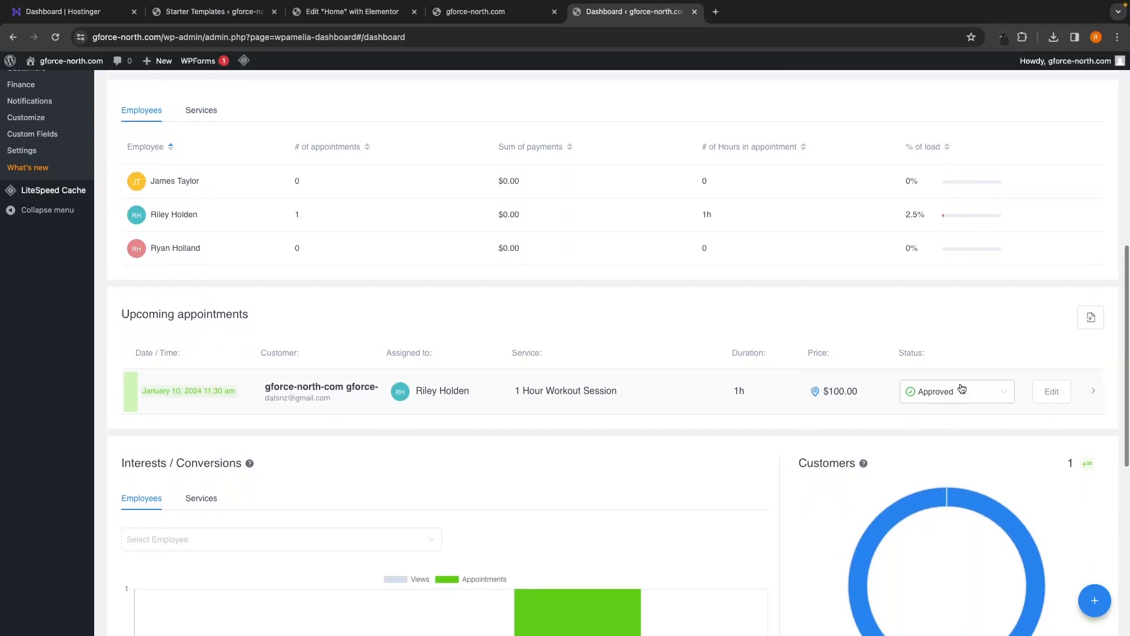
drag(111, 233, 379, 244)
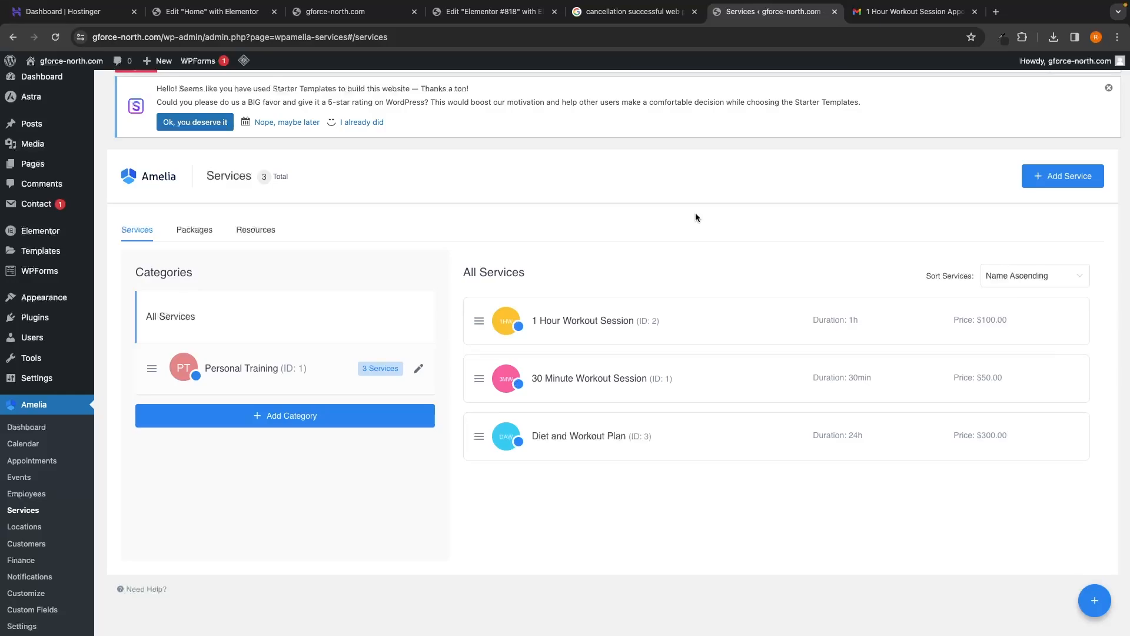
Step: Review the Appointment Approved subject of the approval email in Gmail
click(907, 12)
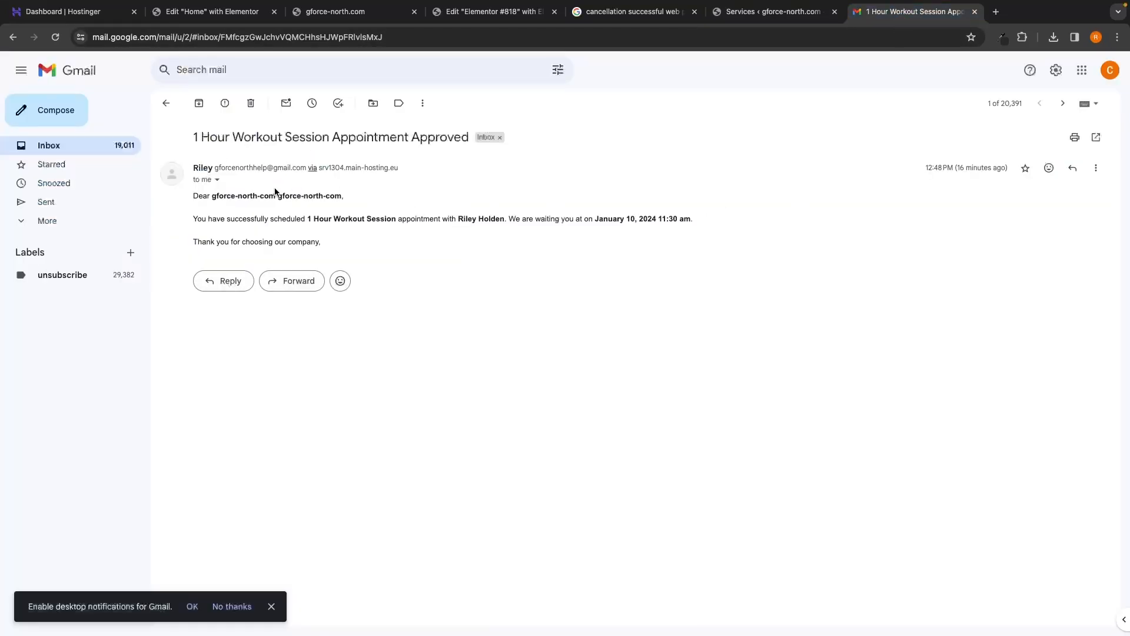
drag(336, 135, 466, 137)
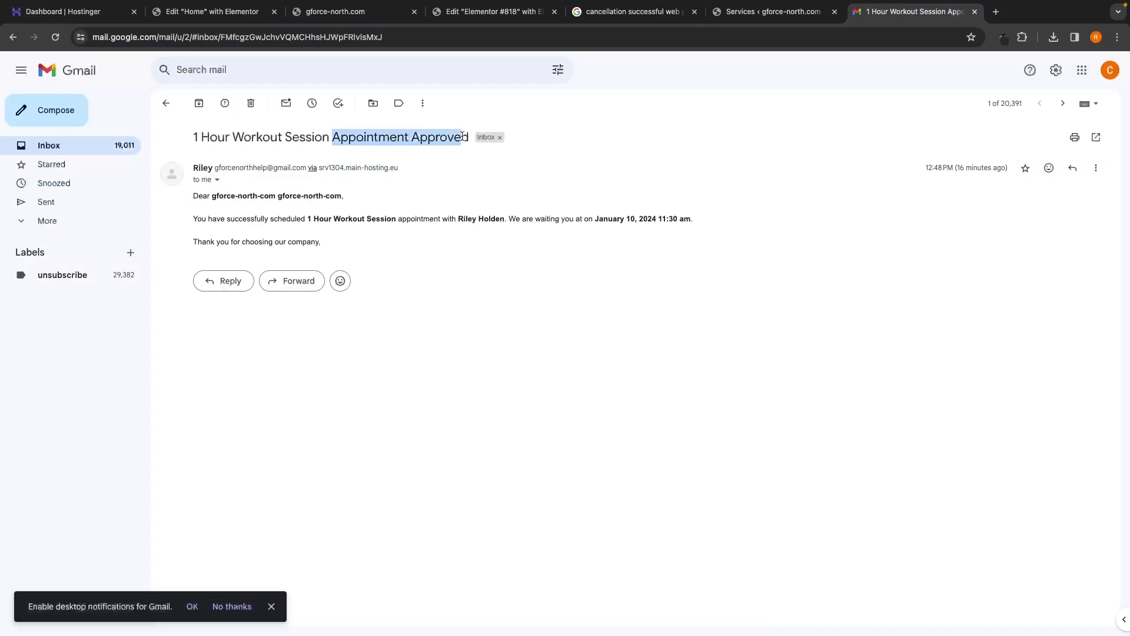
click(489, 200)
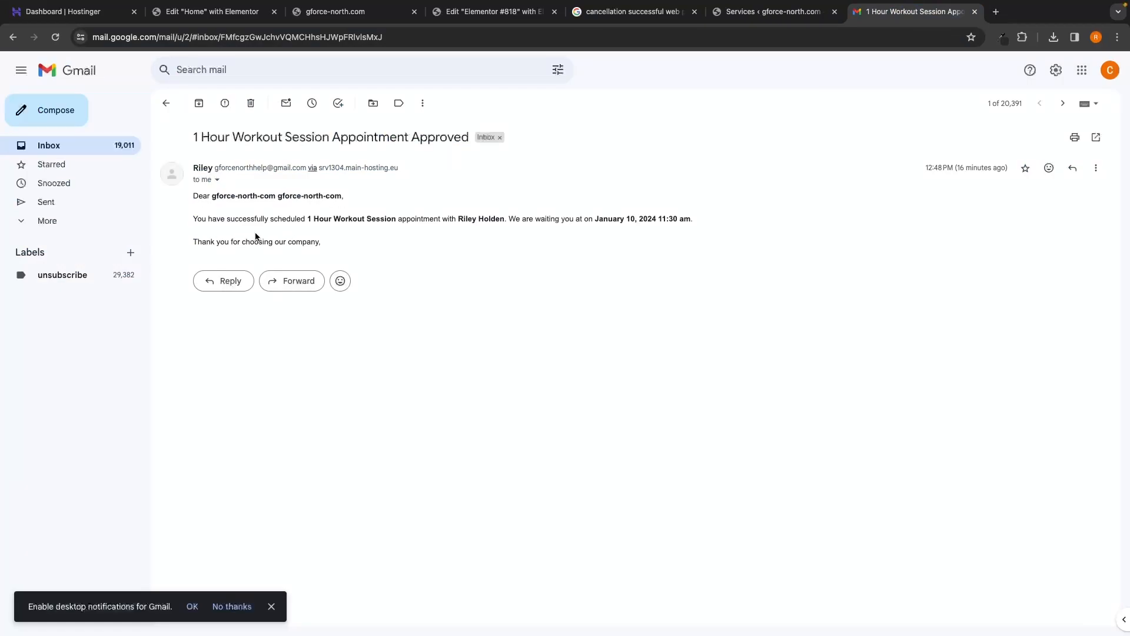
Step: Return to WordPress and open the Amelia Dashboard showing the approved January 10 appointment
click(763, 18)
scroll(626, 225, down, 1)
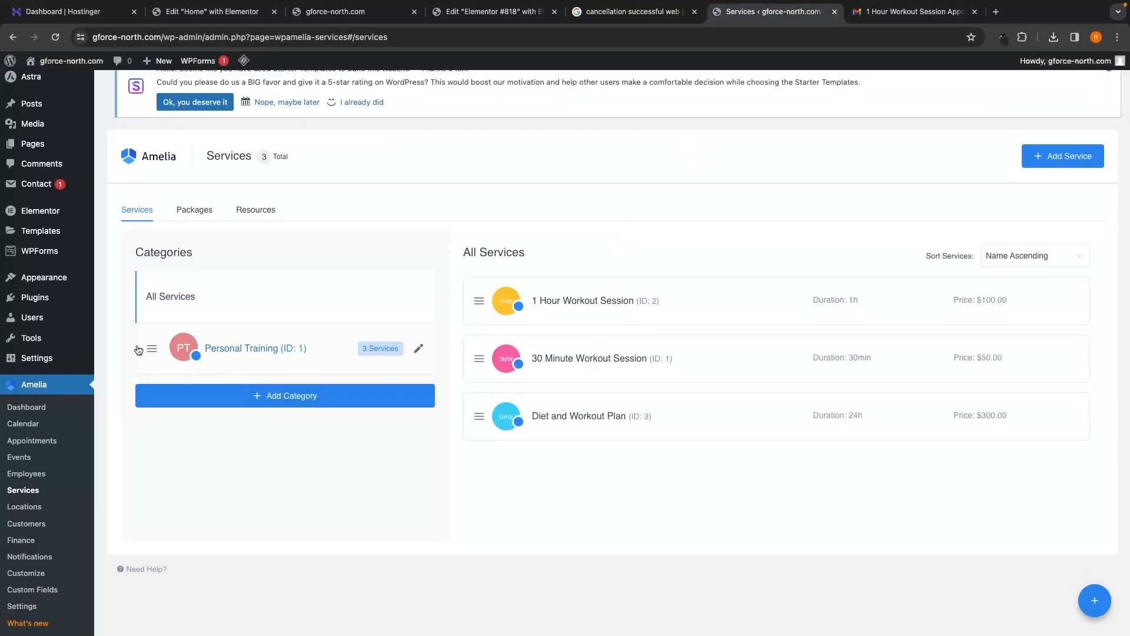
click(22, 413)
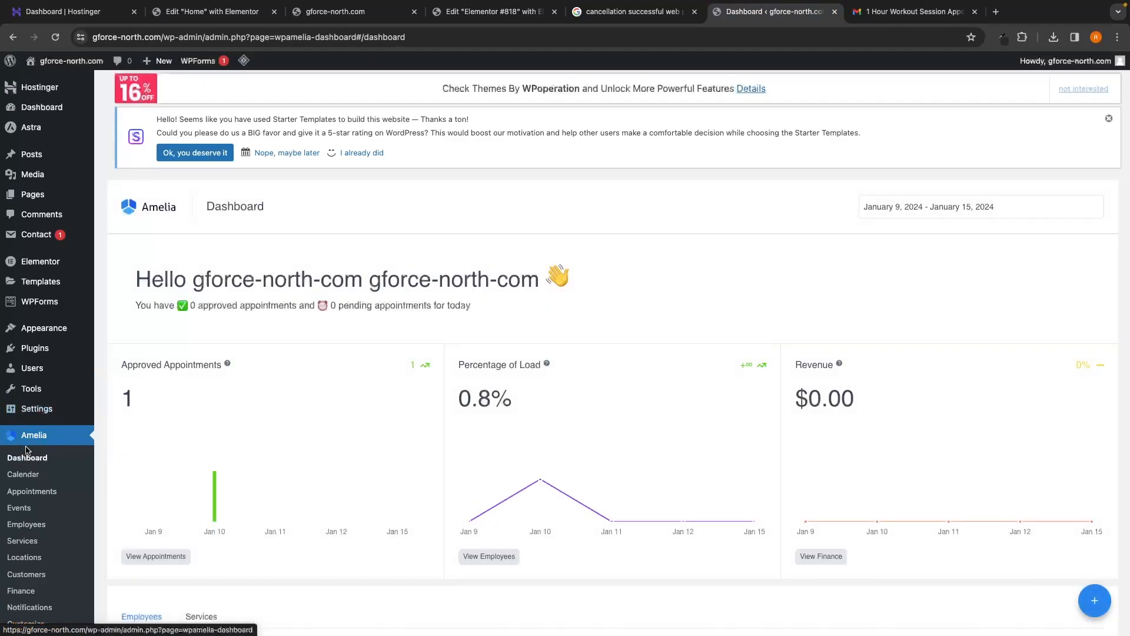
scroll(149, 419, down, 3)
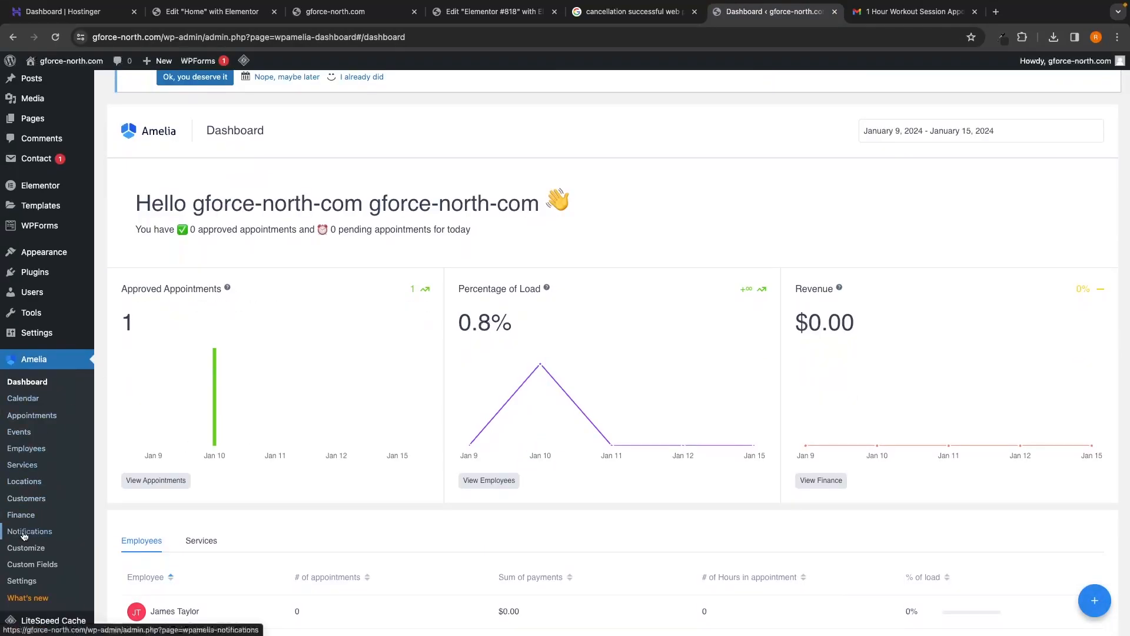
Step: Open Amelia Notifications, show the email placeholders and select %appointment_cancel_url%
click(43, 534)
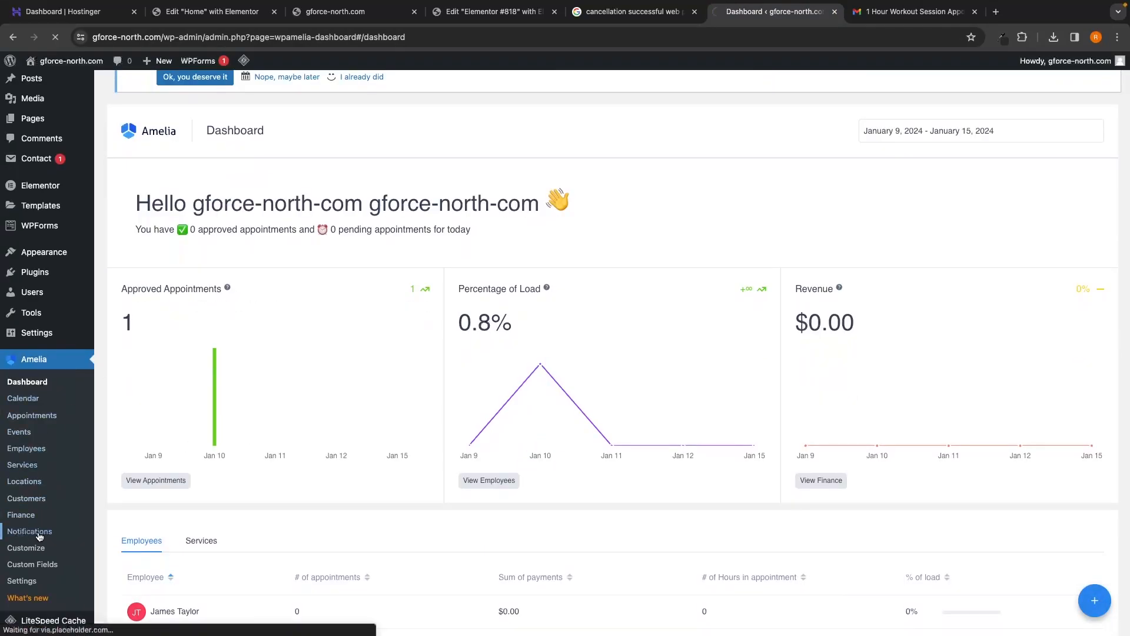
scroll(319, 482, down, 2)
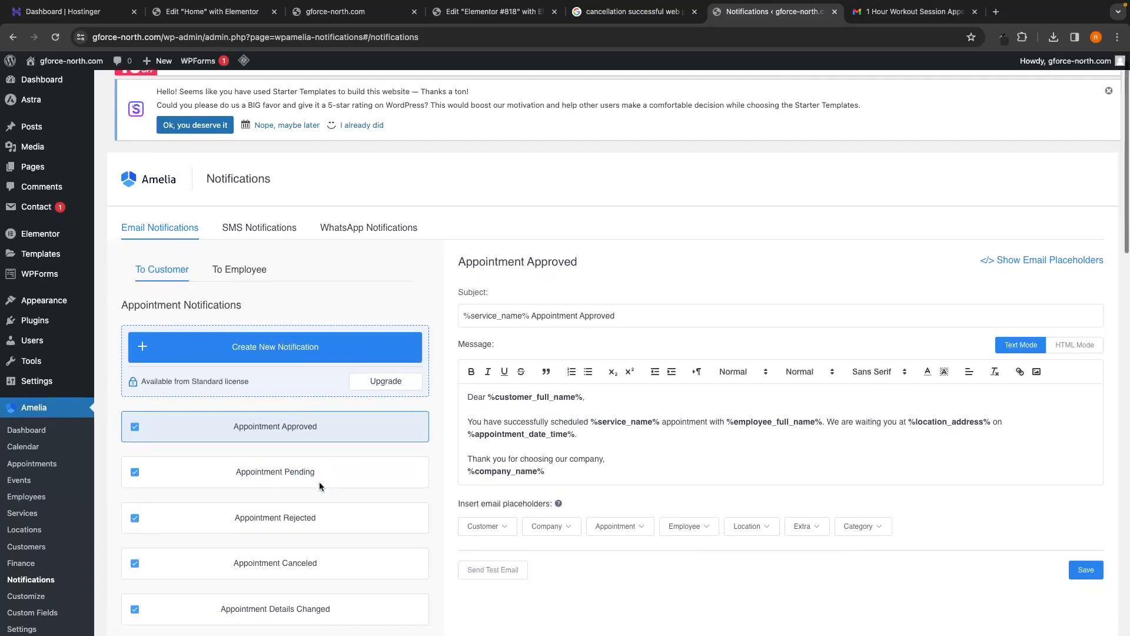
scroll(319, 485, down, 3)
scroll(245, 375, up, 1)
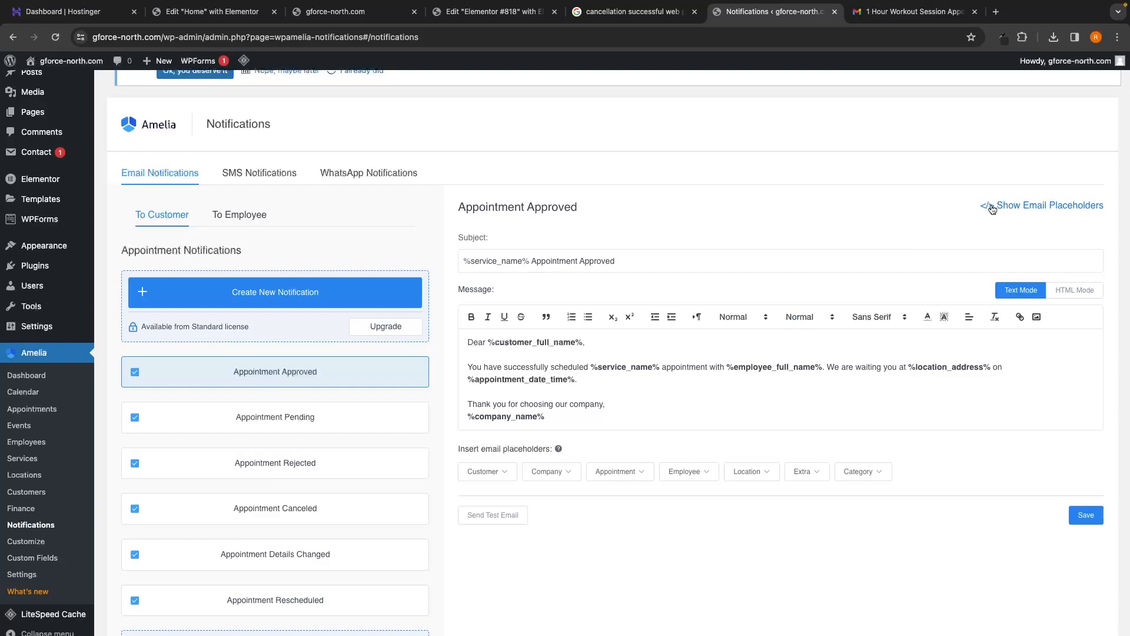
click(1055, 210)
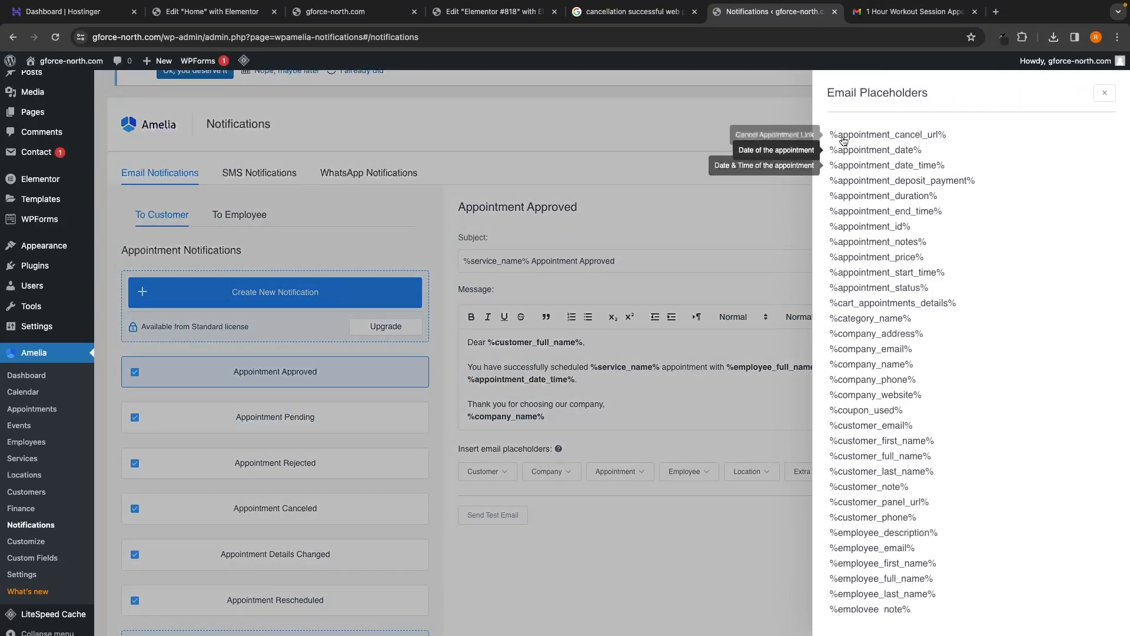
mouse_move(830, 139)
mouse_down()
mouse_move(947, 139)
mouse_move(830, 138)
mouse_up()
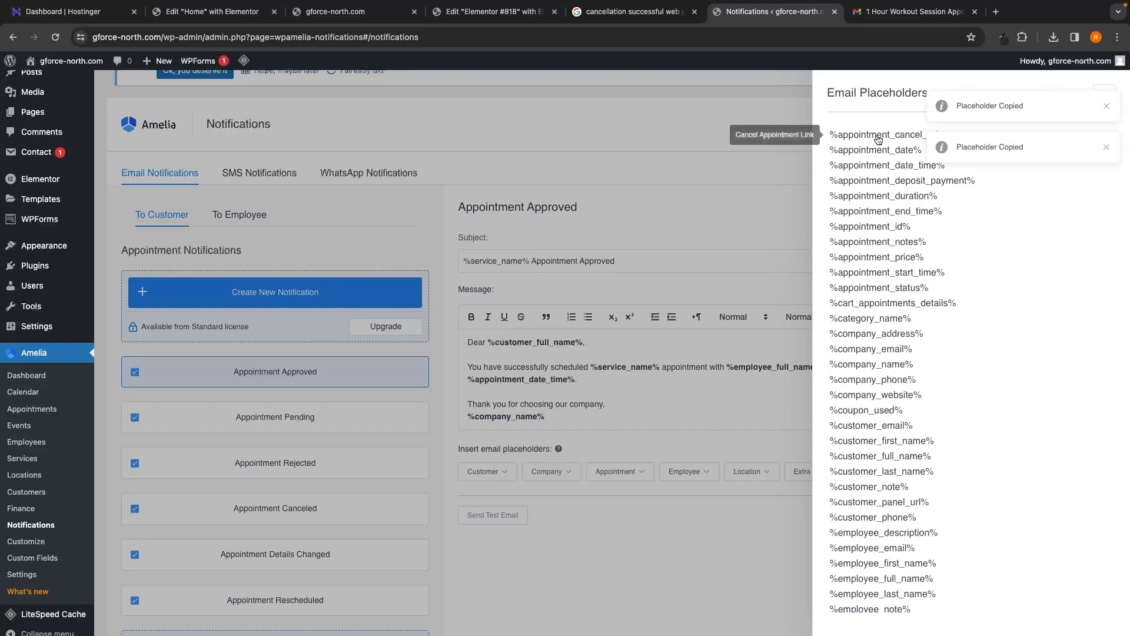
Step: Add a 'Click here to cancel your appointment' line with the pasted %appointment_cancel_url% placeholder
click(851, 139)
click(710, 151)
click(579, 380)
key(Return)
key(Return)
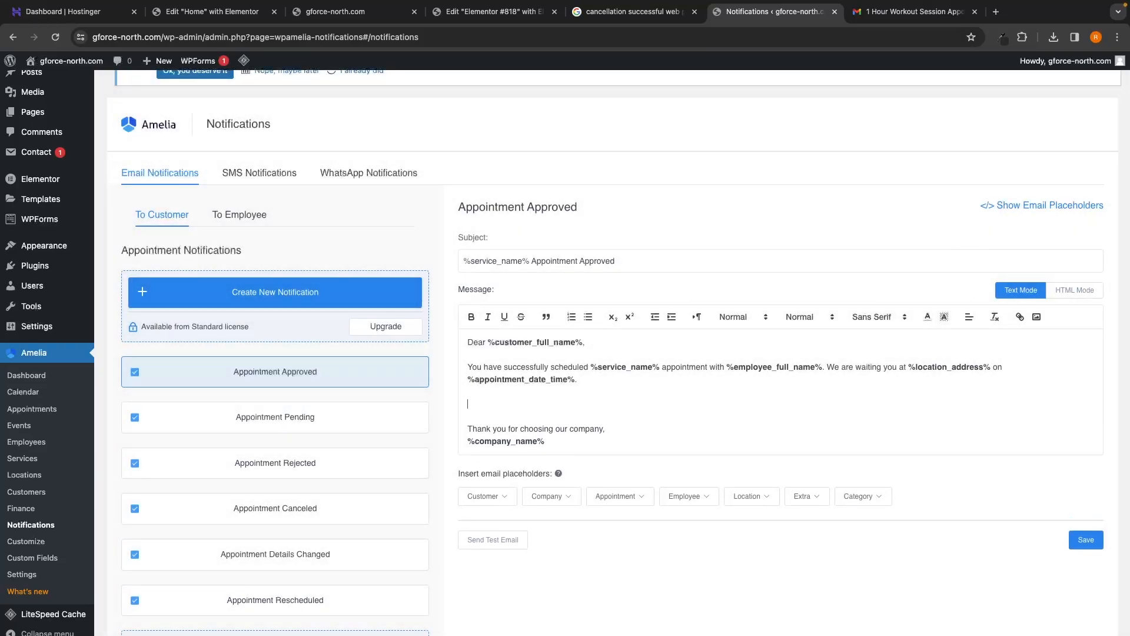
text(cLIC)
key(BackSpace)
key(BackSpace)
key(BackSpace)
key(BackSpace)
text(Click here to cancel your appointment)
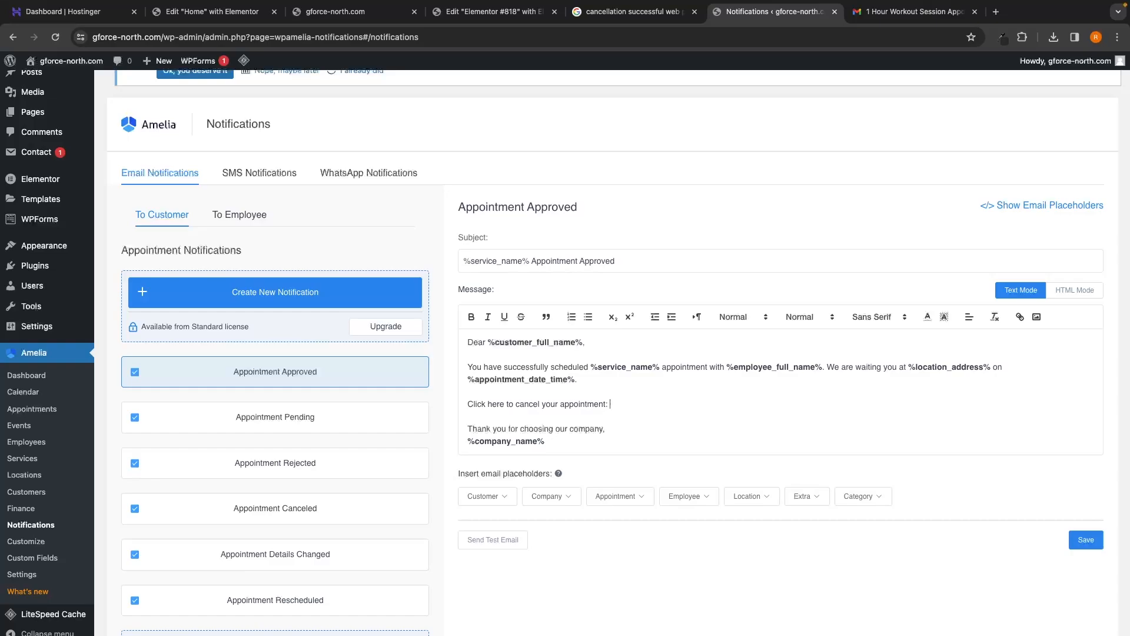
text(Cancel Appointment Link)
Step: Save the Appointment Approved email template and go to the main WordPress Dashboard
click(1077, 537)
scroll(246, 223, up, 2)
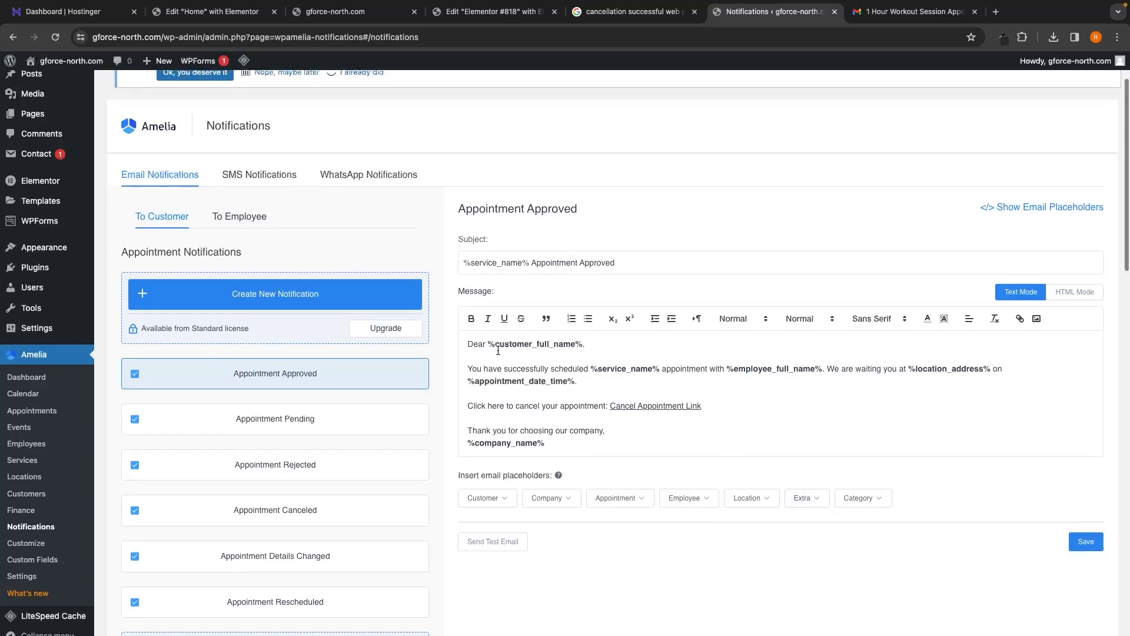
scroll(35, 108, up, 1)
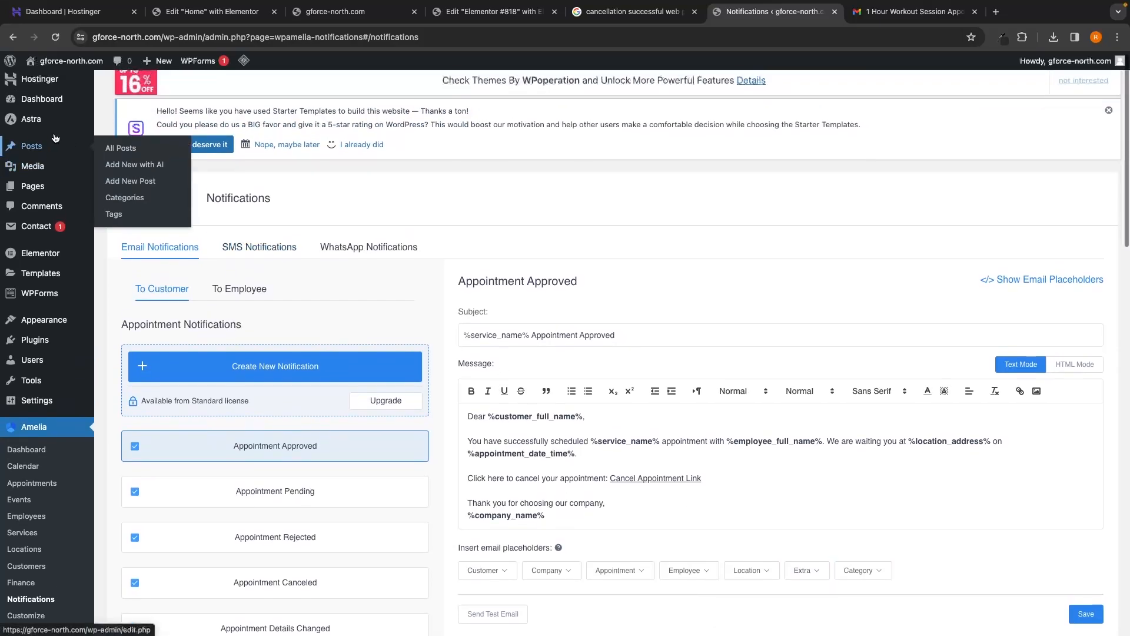
click(39, 110)
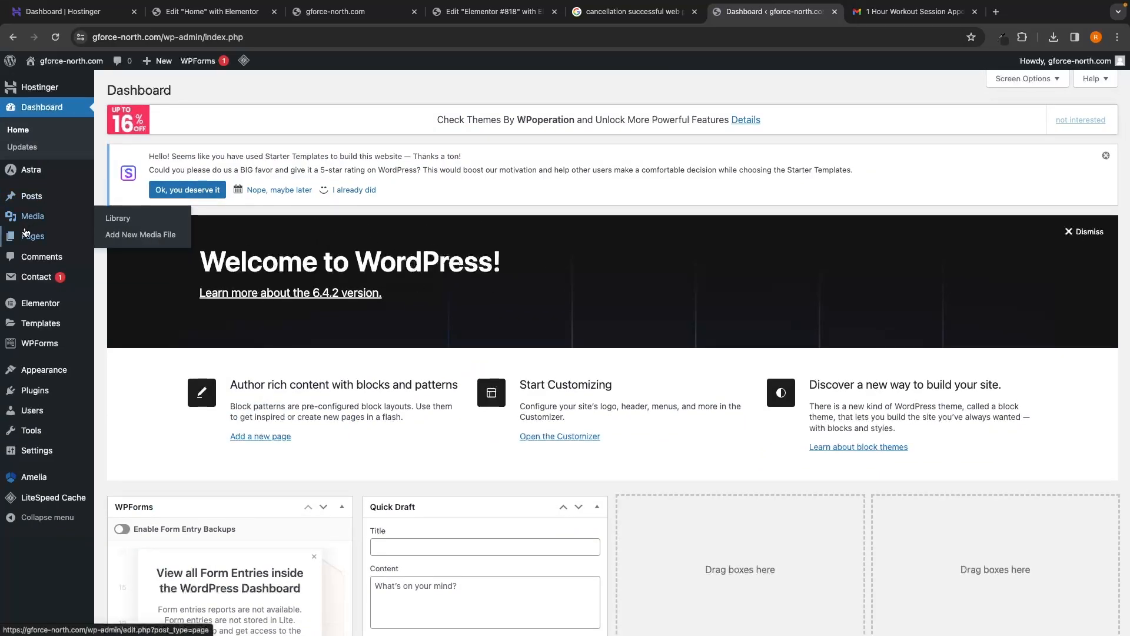
mouse_move(33, 244)
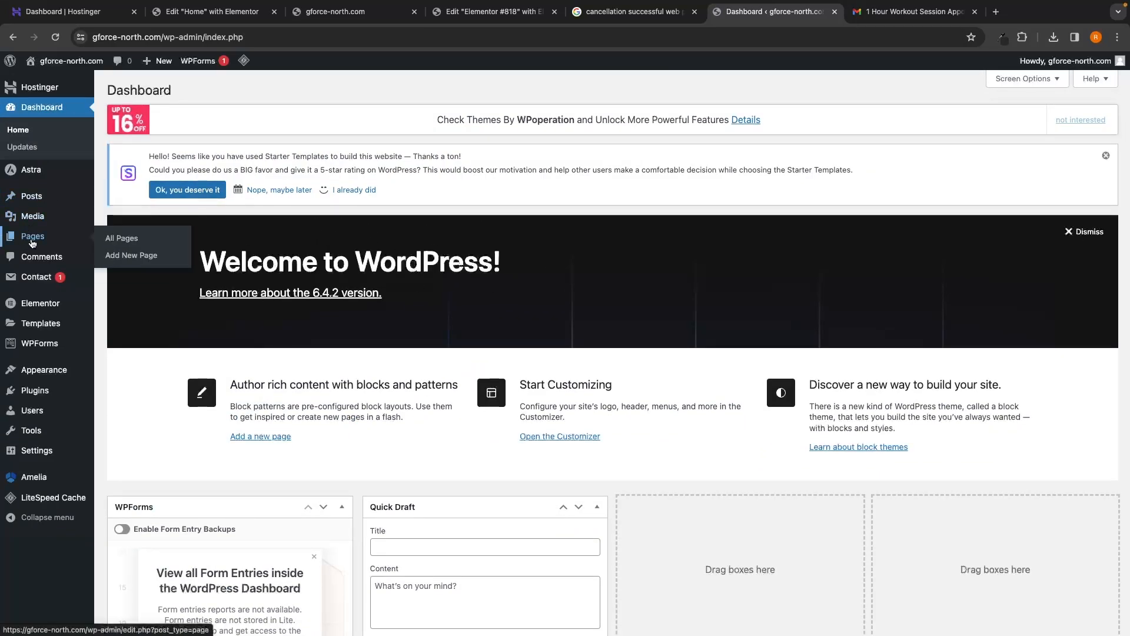
Step: Create a new page titled 'Cancellation Successful' and paste in the cancellation message text
click(133, 257)
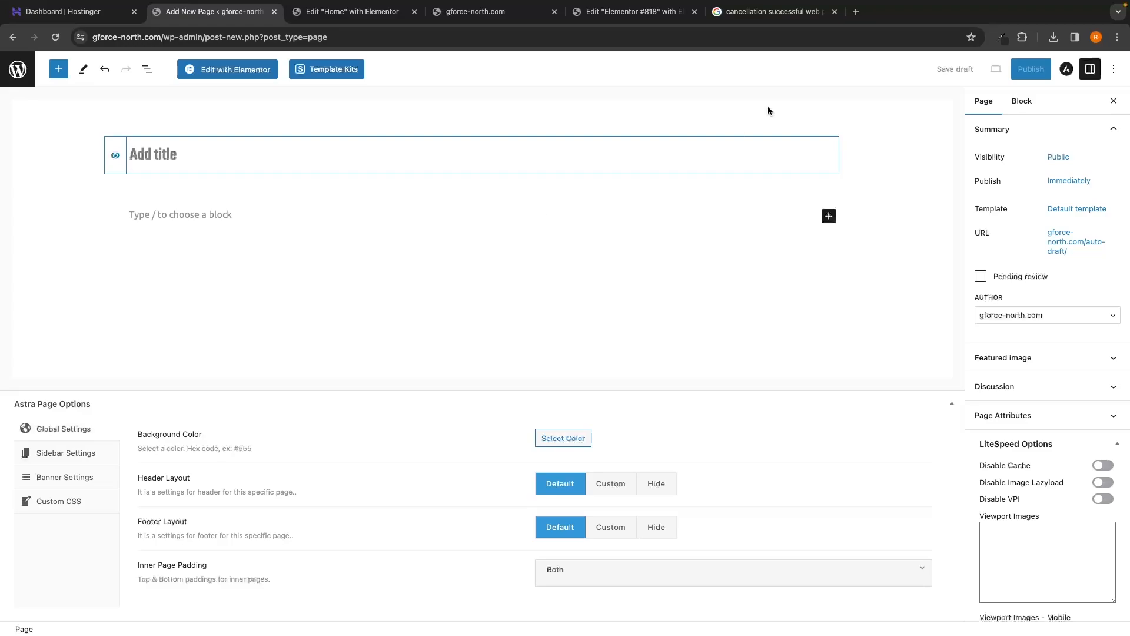
text(Cancel)
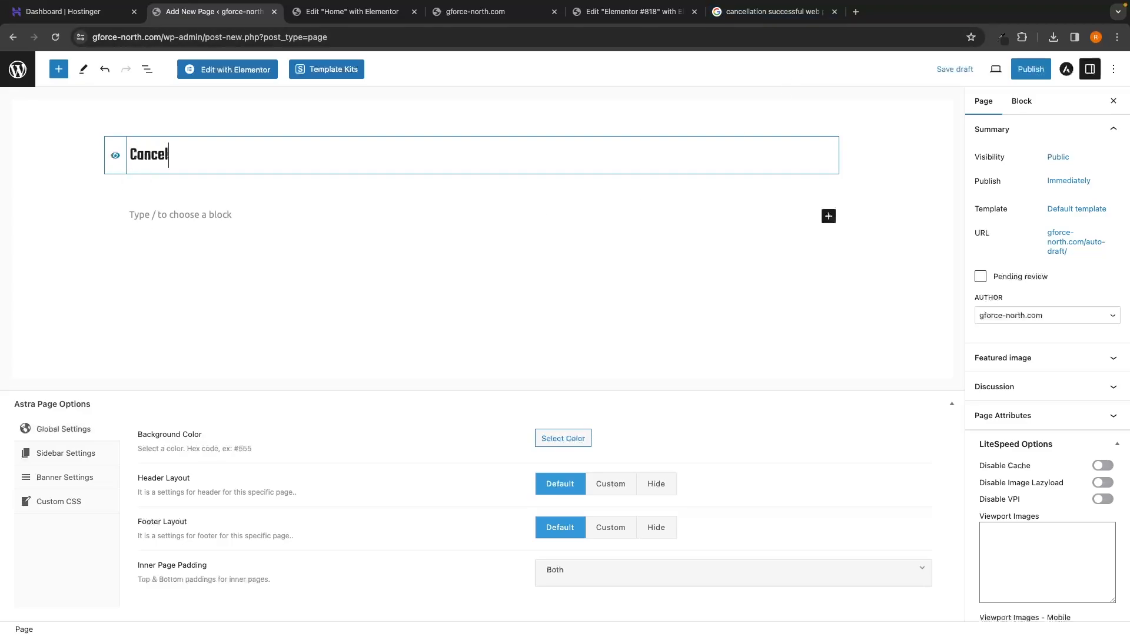
text(lation Successful)
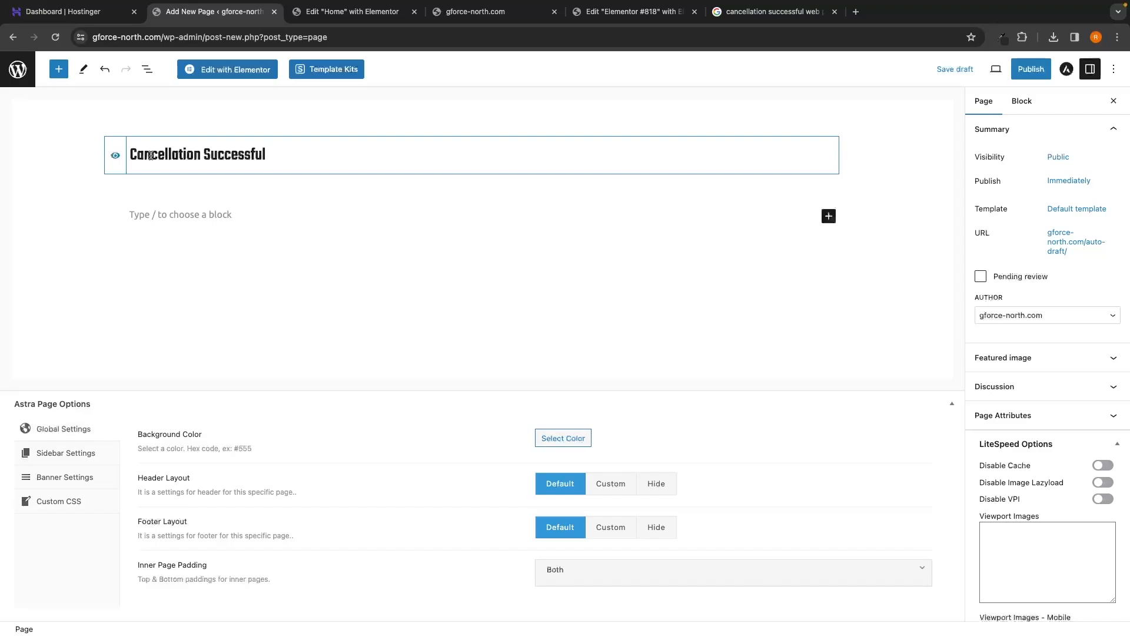
click(242, 217)
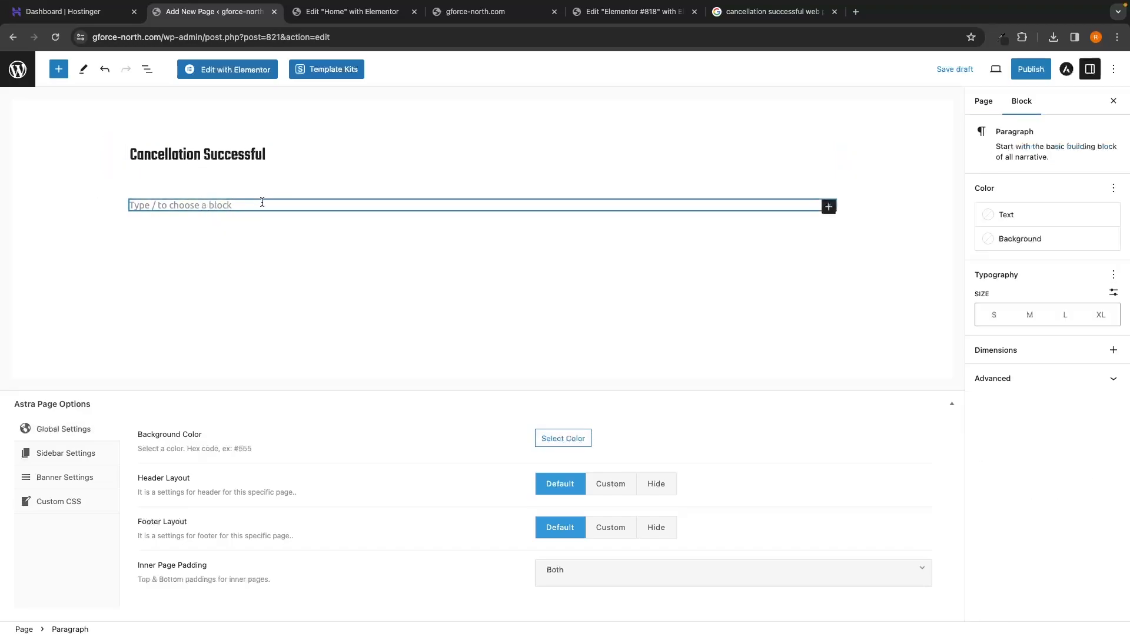
text(Your appointment with G-Force North has been successfully cancelled. If you would like to reschedule, please rebook your appointment through our website *LINK HERE*)
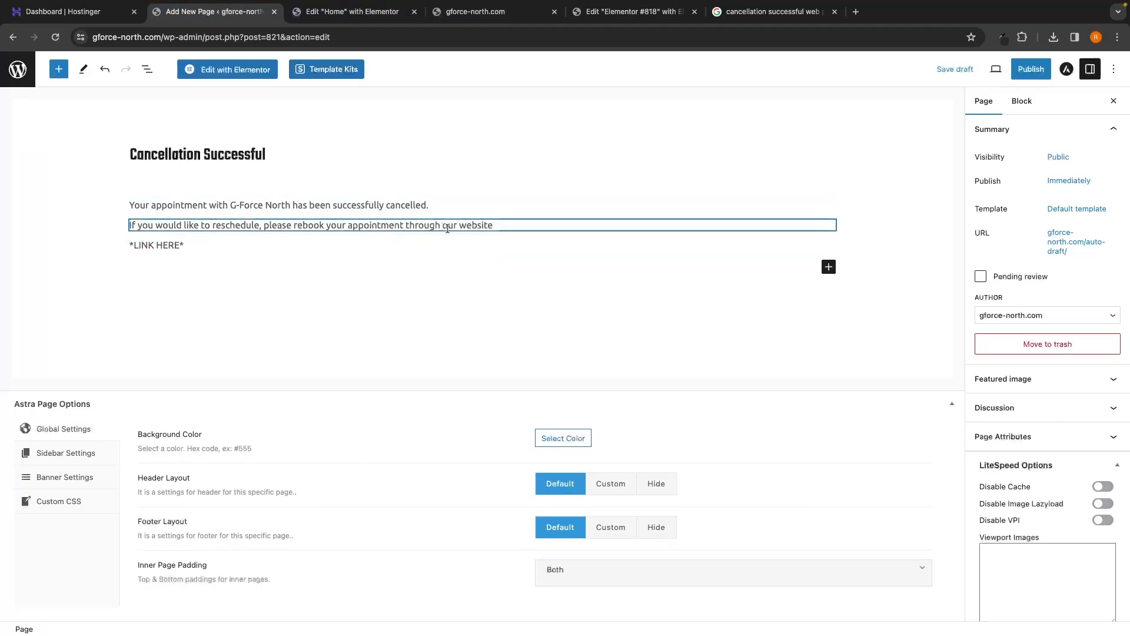
Step: Select the *LINK HERE* placeholder paragraph on the page
click(182, 246)
drag(196, 245, 127, 246)
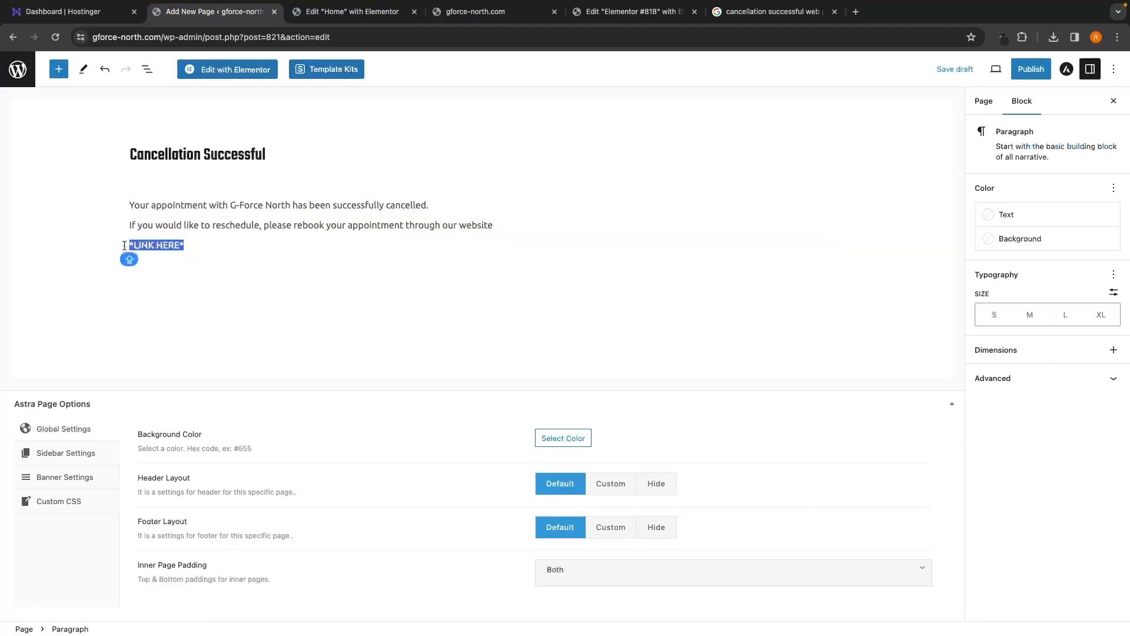
click(189, 260)
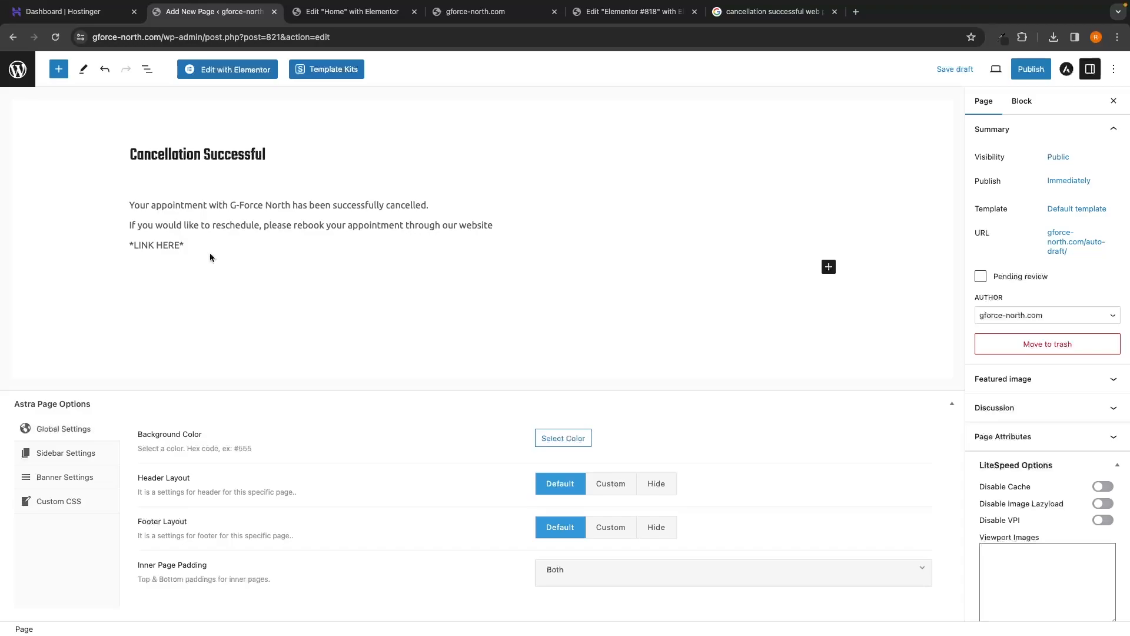
click(162, 246)
Step: Publish the Cancellation Successful page and copy its web address
click(1031, 72)
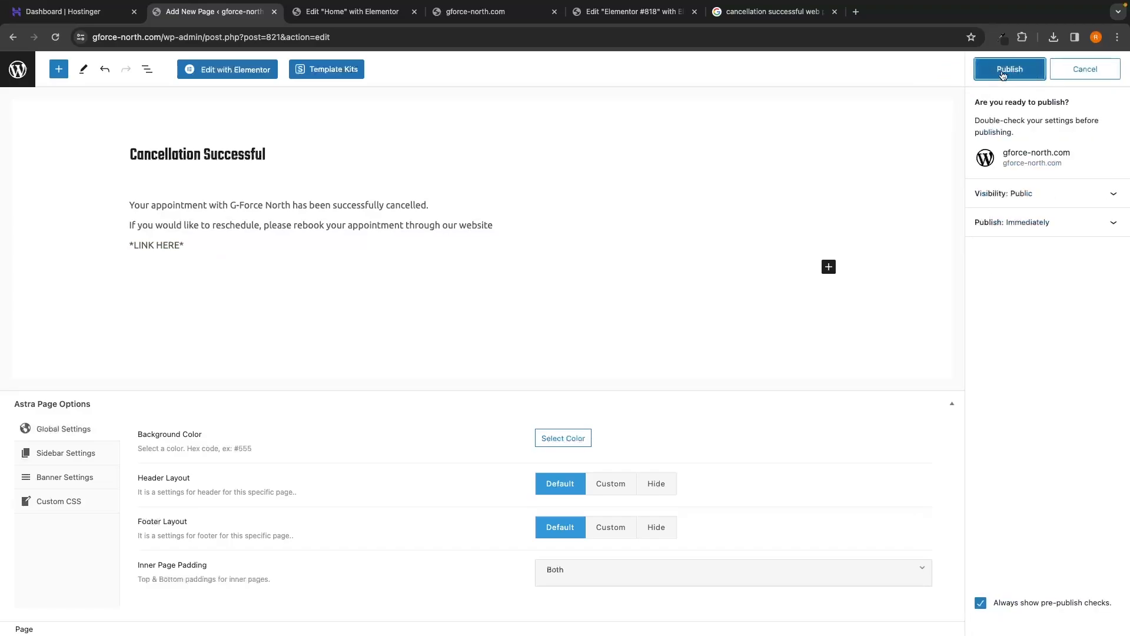
click(1003, 72)
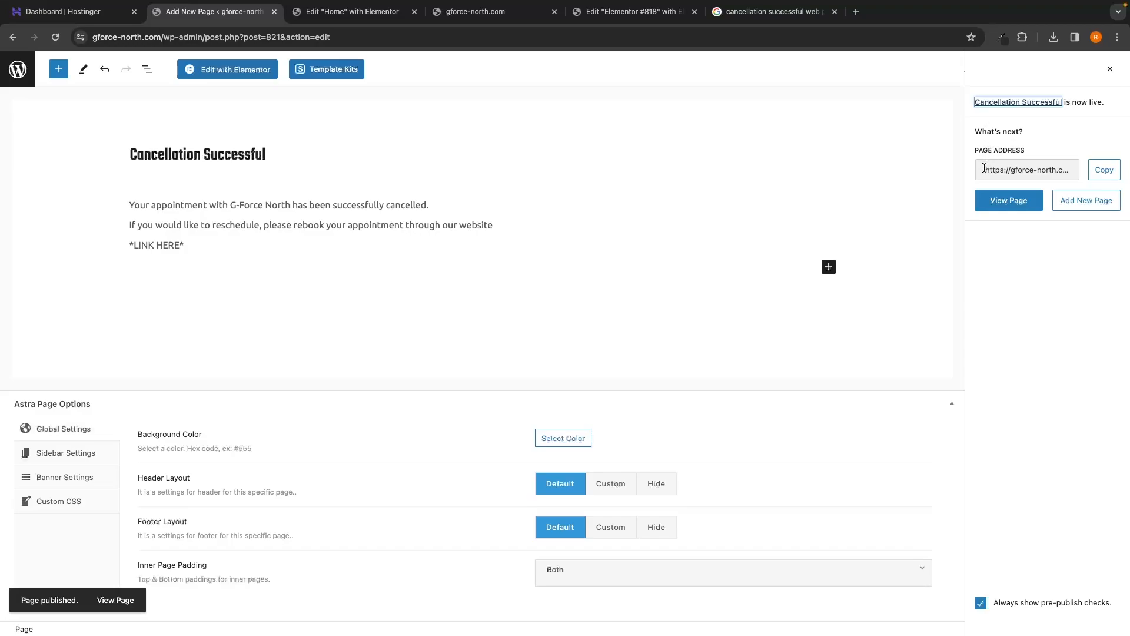
drag(984, 168, 997, 170)
click(1052, 154)
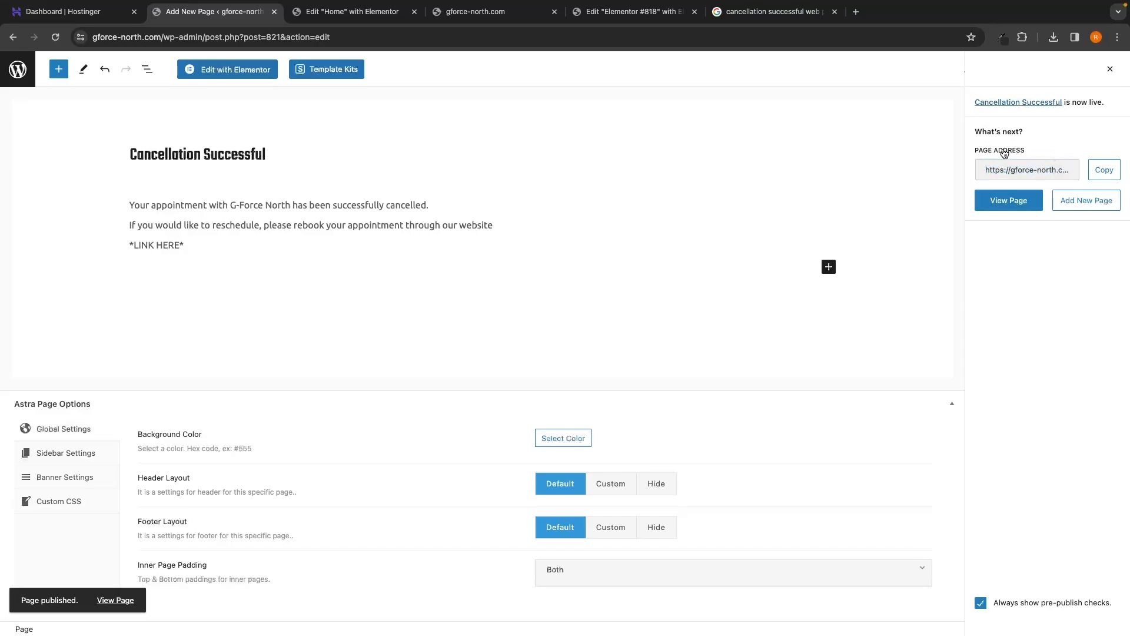
click(1101, 167)
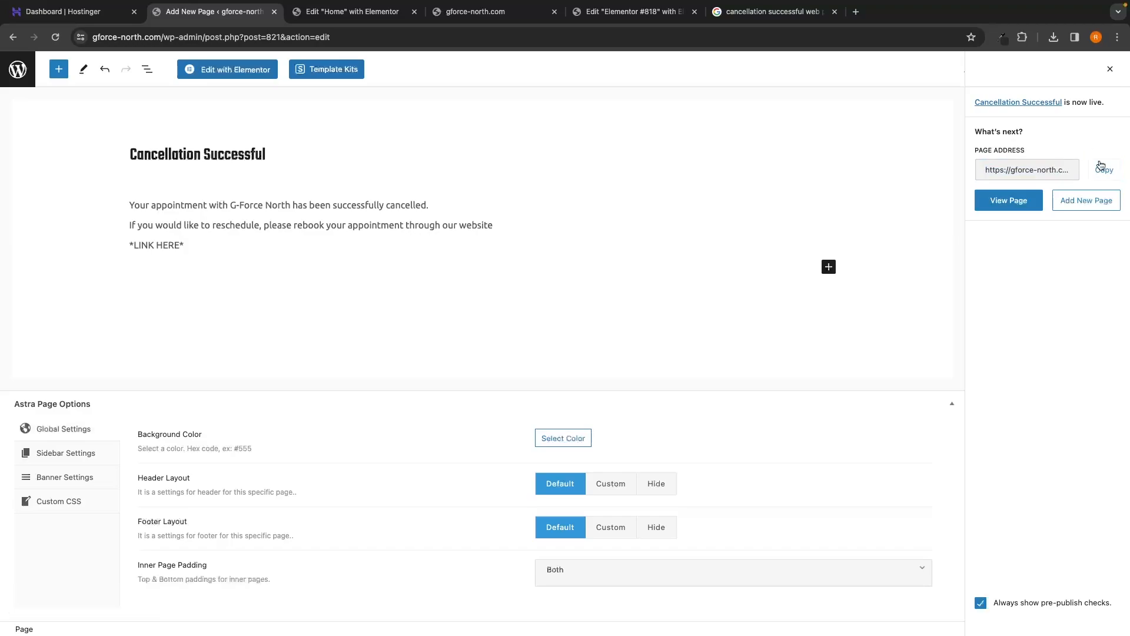
click(1103, 169)
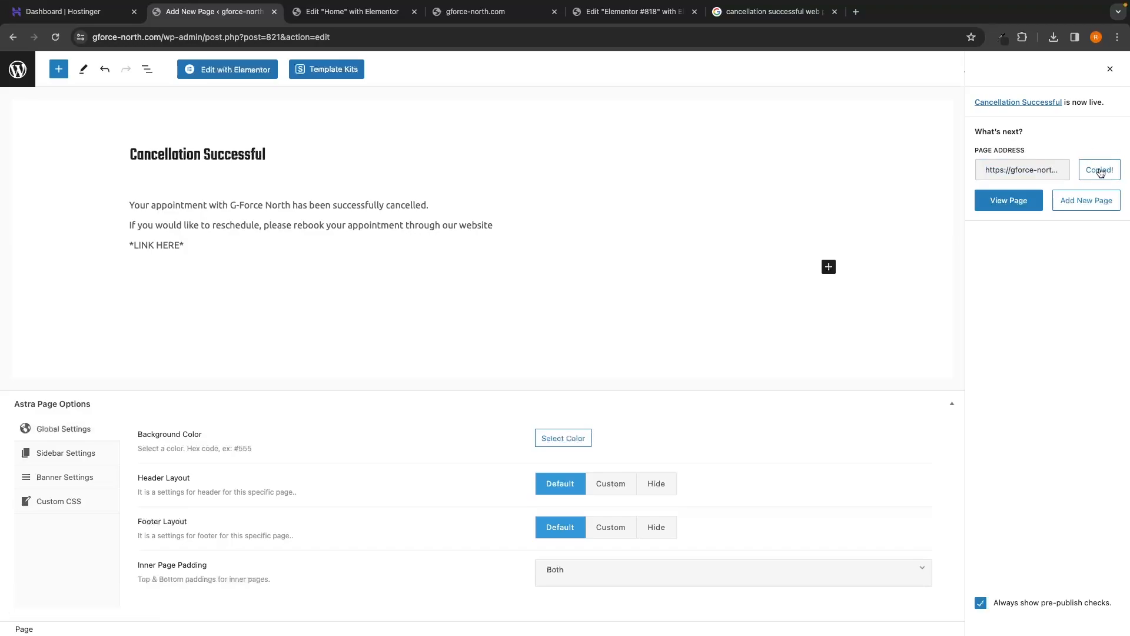
Step: Close the editor tab and open the admin Dashboard in a new tab
click(275, 12)
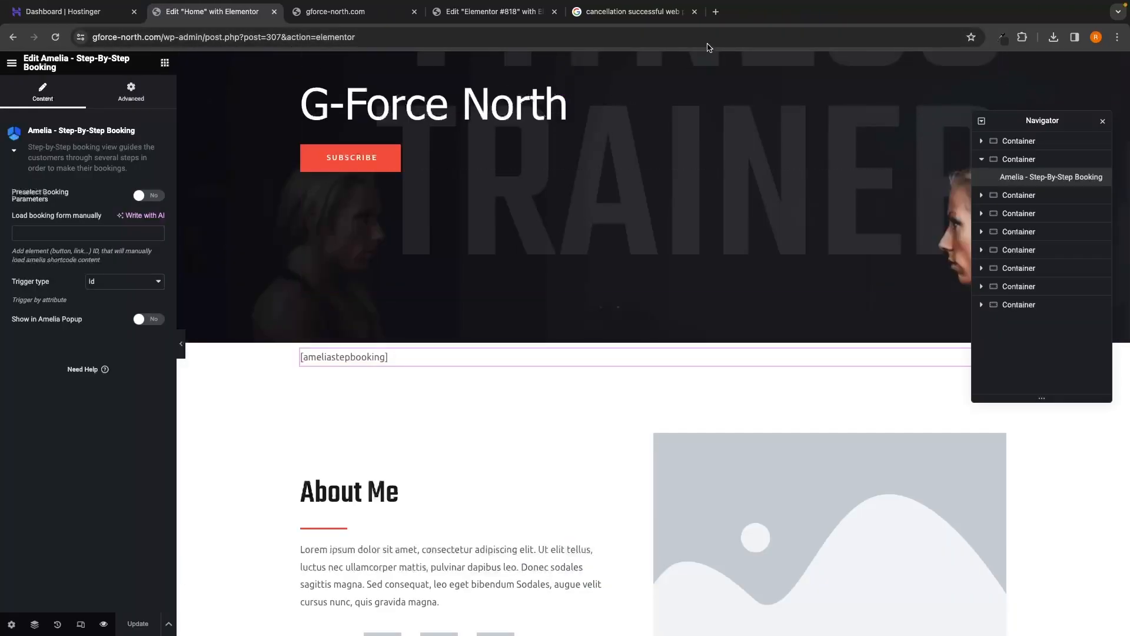
click(716, 12)
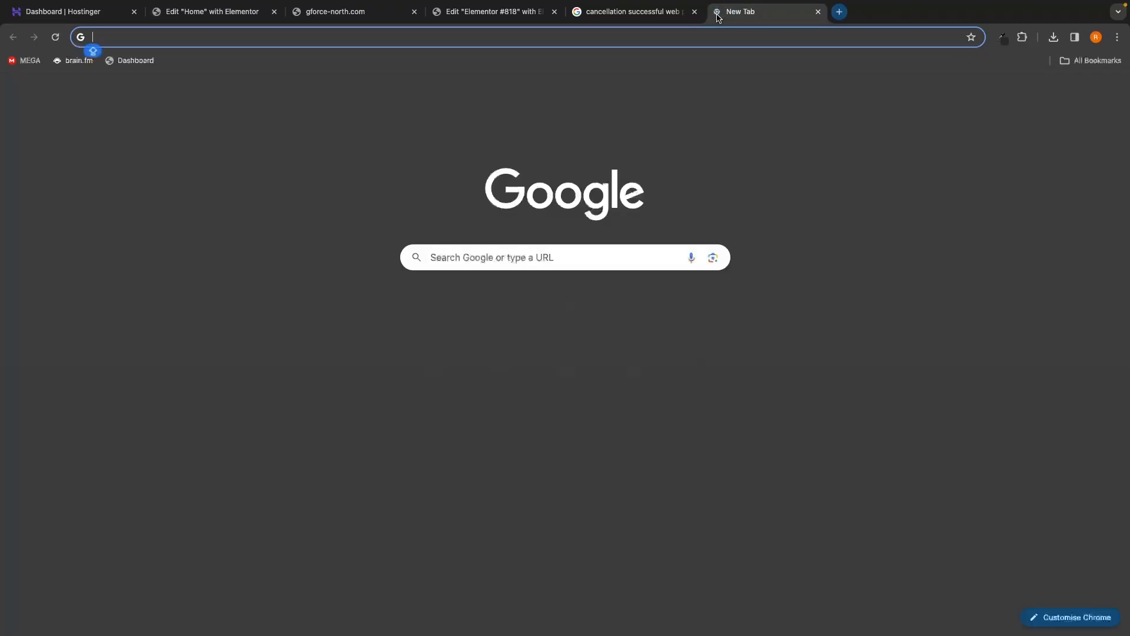
click(135, 61)
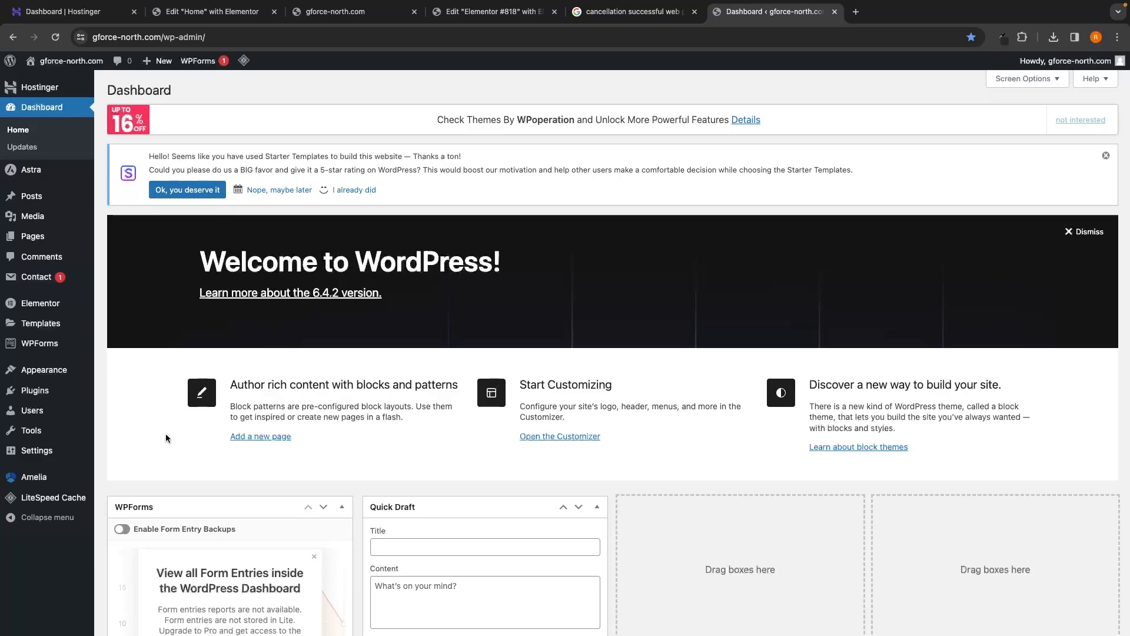
Step: Go to Amelia Settings and open the Notifications settings
mouse_move(41, 480)
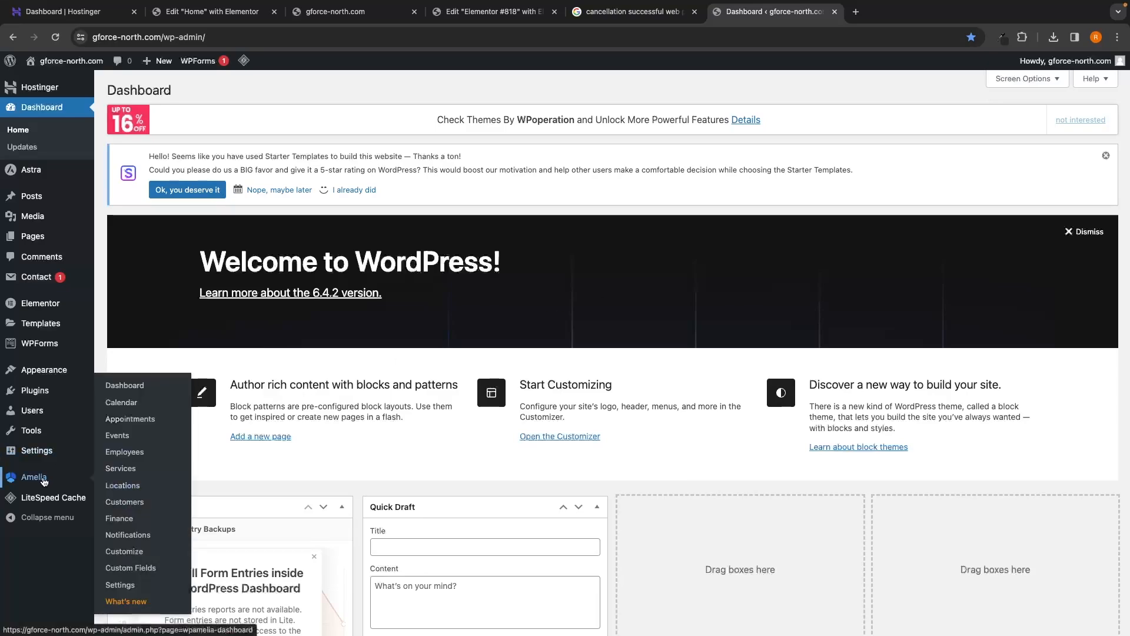
click(132, 590)
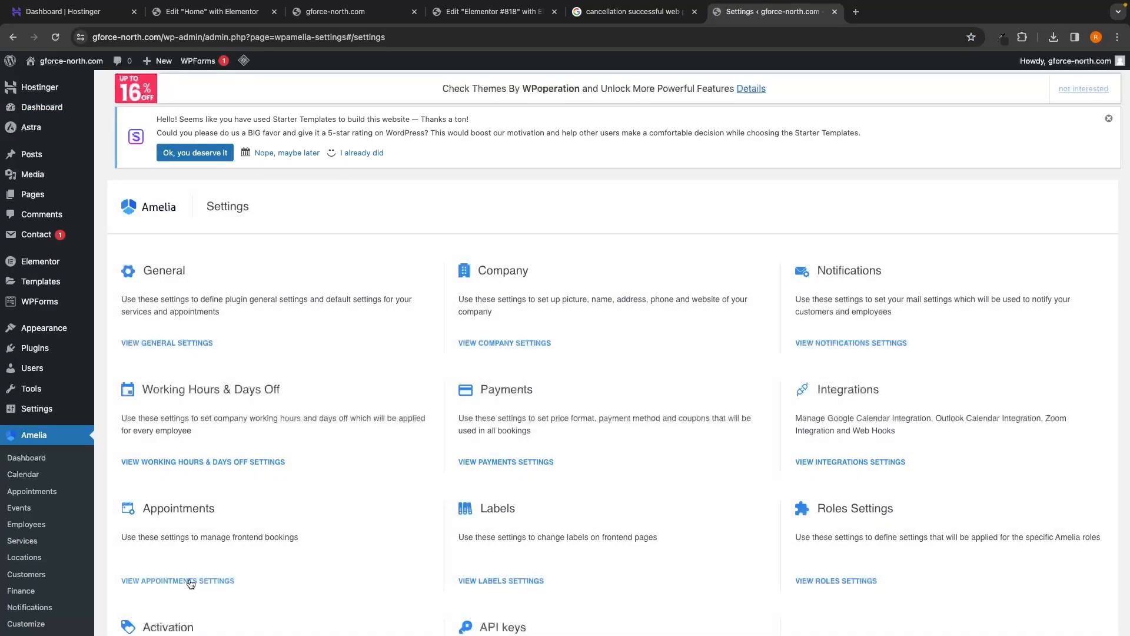
scroll(380, 520, down, 2)
scroll(515, 351, down, 1)
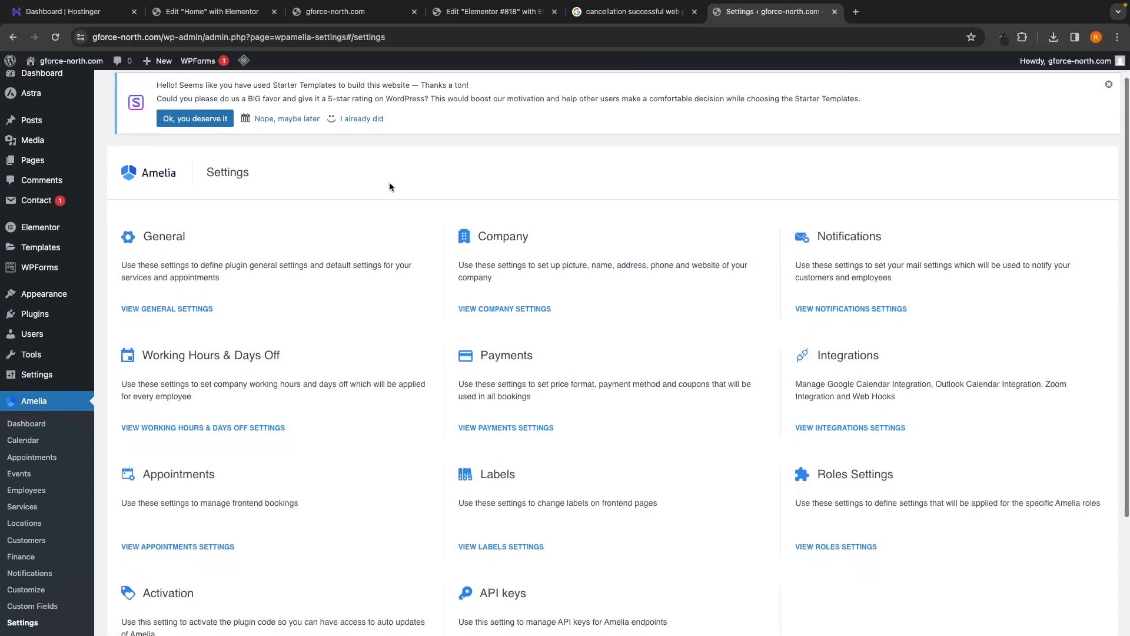
drag(821, 237, 884, 235)
click(884, 235)
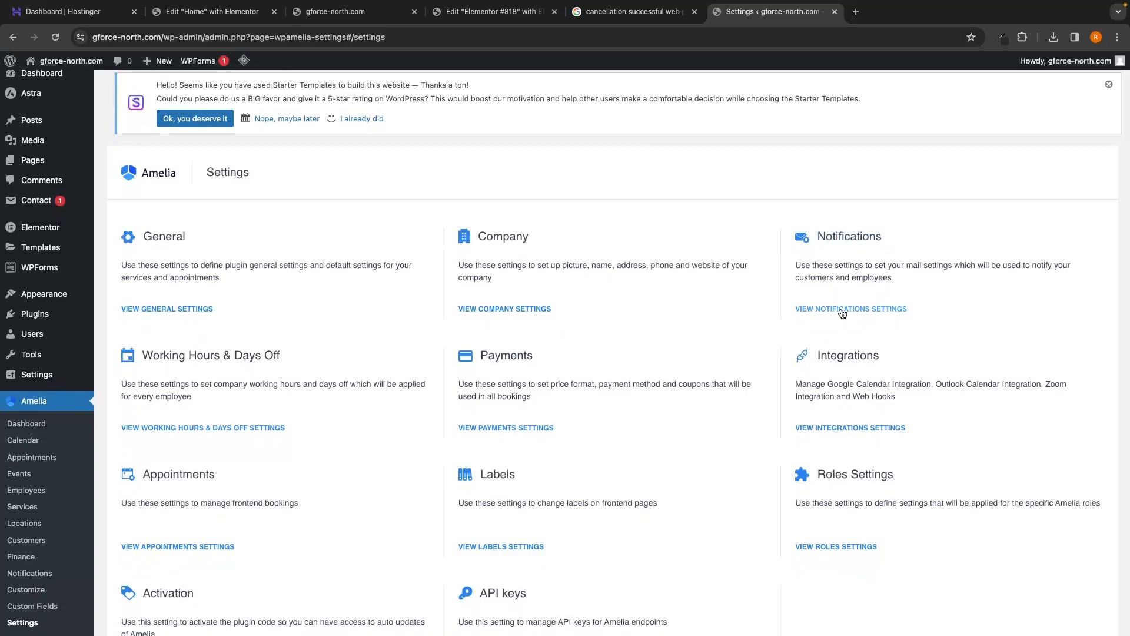
click(816, 312)
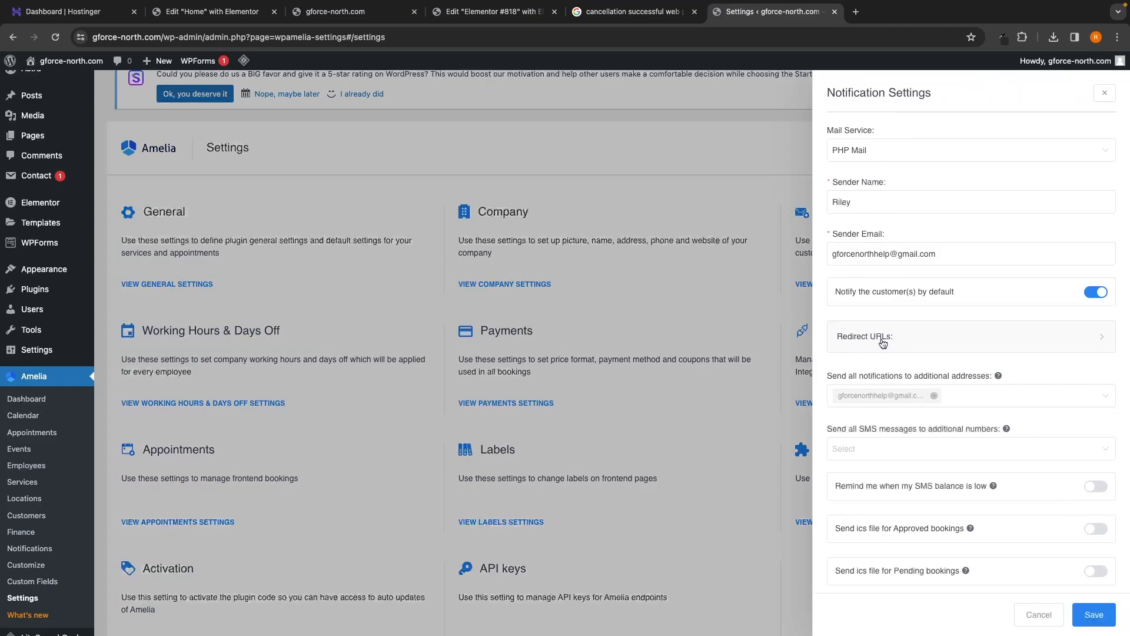
click(1040, 347)
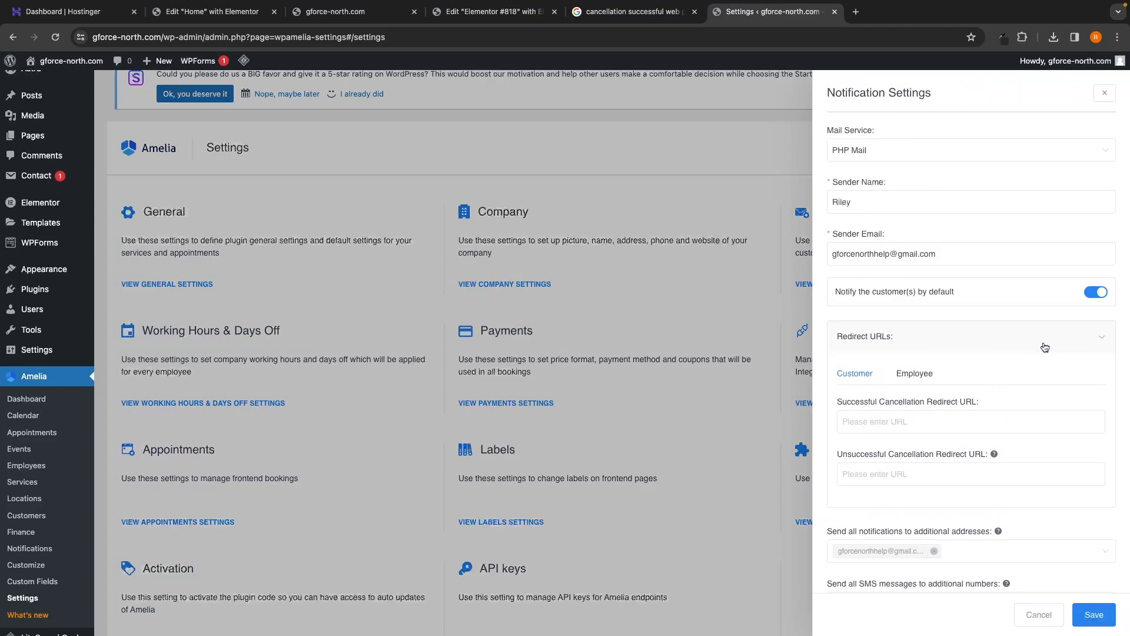
drag(833, 401, 977, 405)
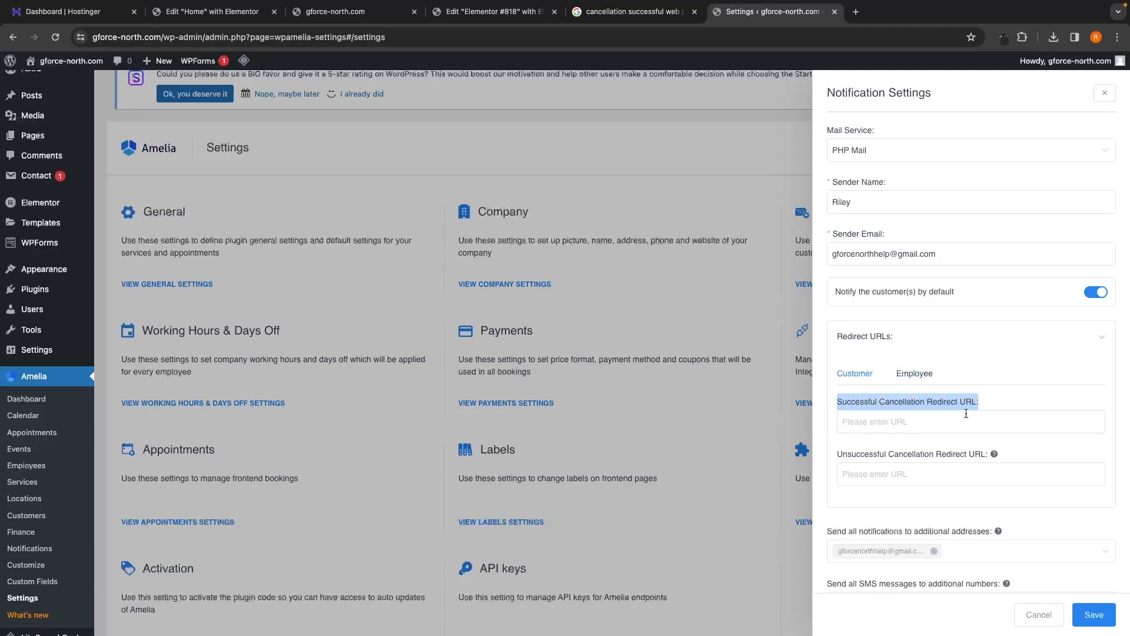
click(930, 417)
key(super+v)
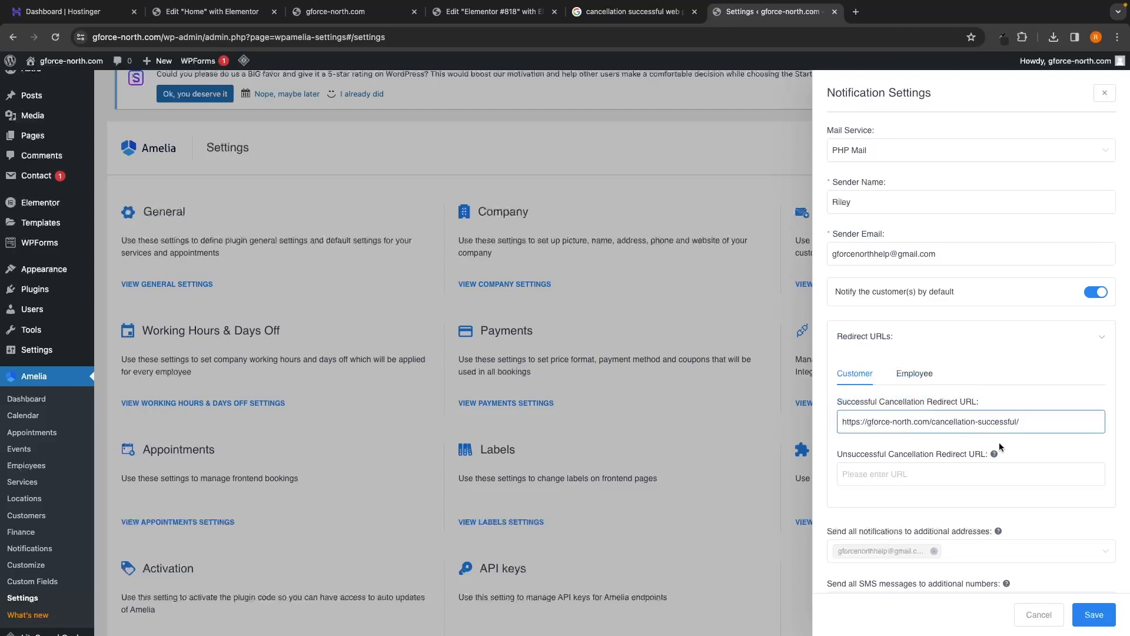
click(1093, 614)
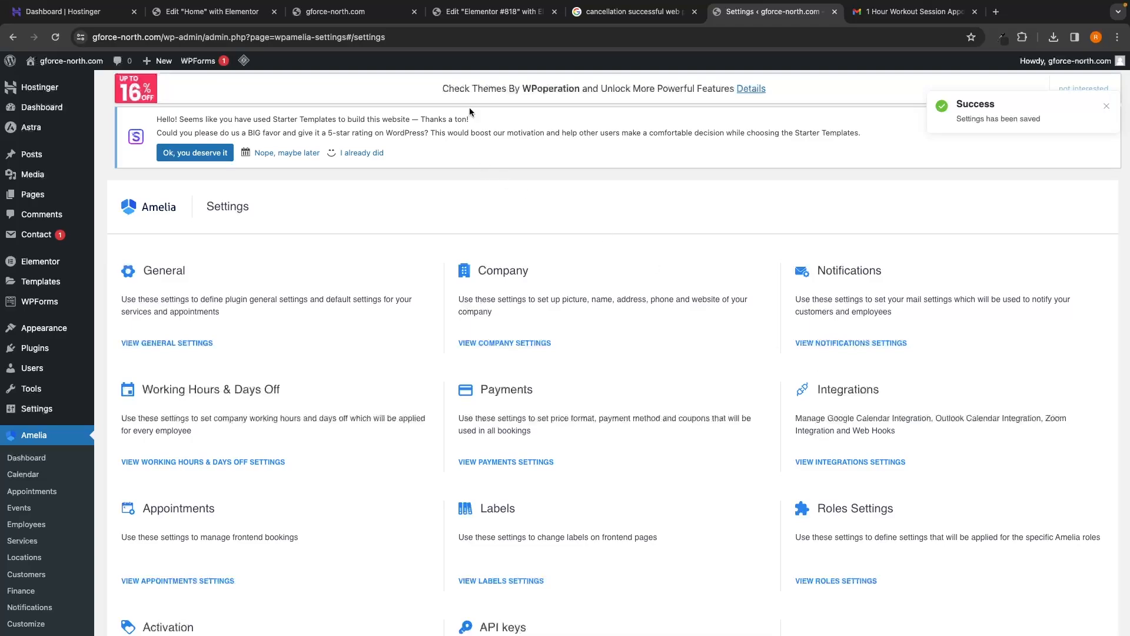
Step: On the reloaded live site, book a 1 Hour Workout Session with a trainer and continue to date and time
click(335, 11)
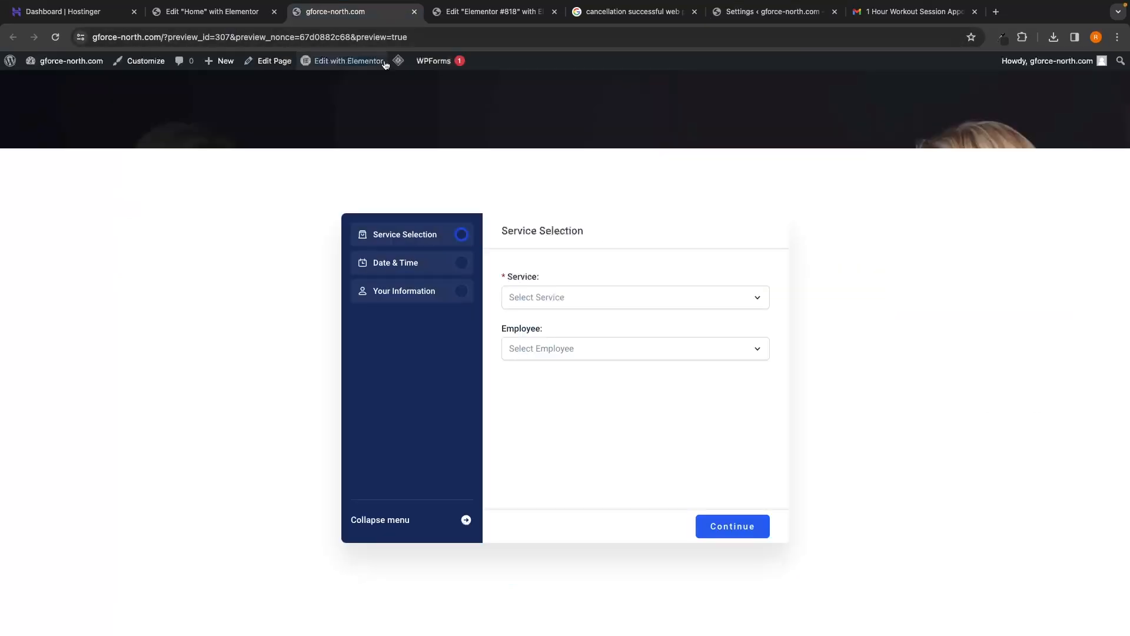
click(56, 37)
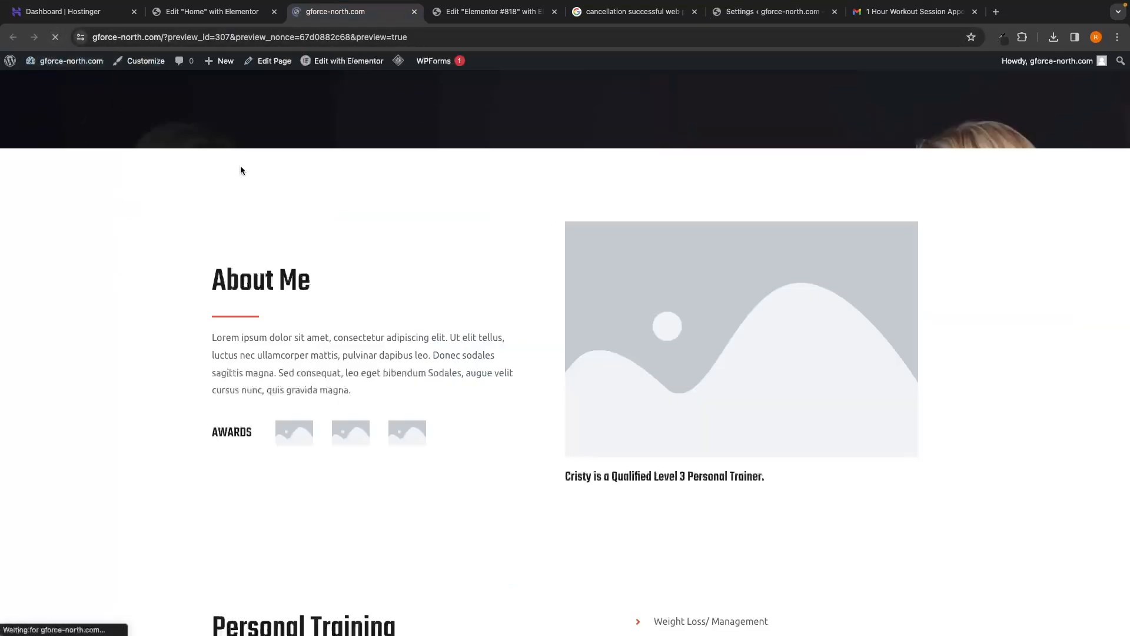
click(574, 294)
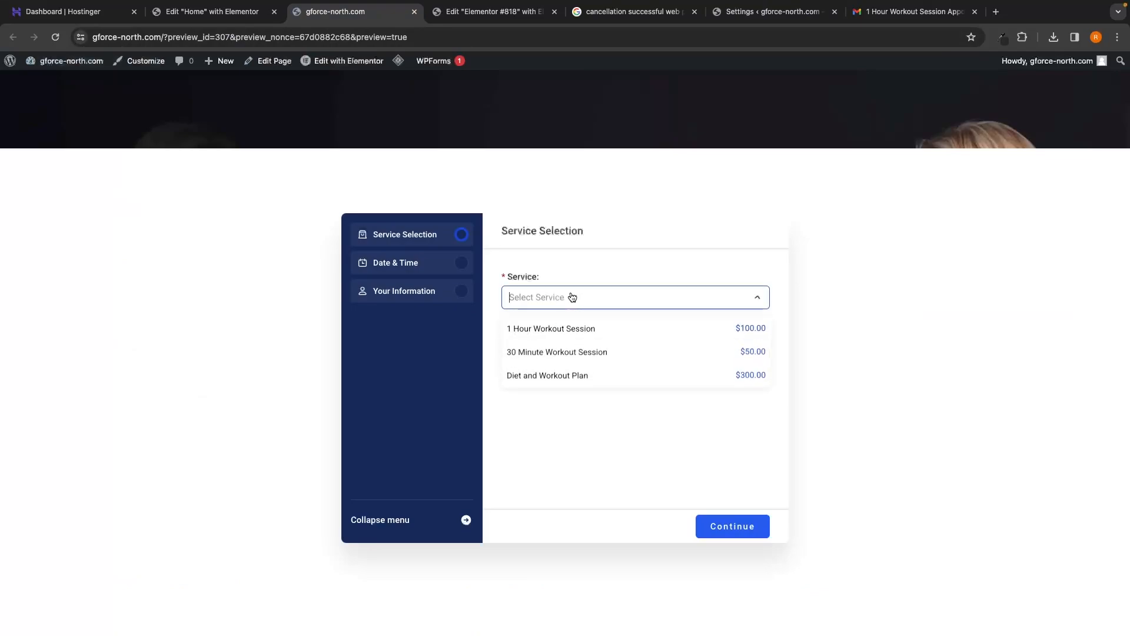
click(571, 329)
click(598, 348)
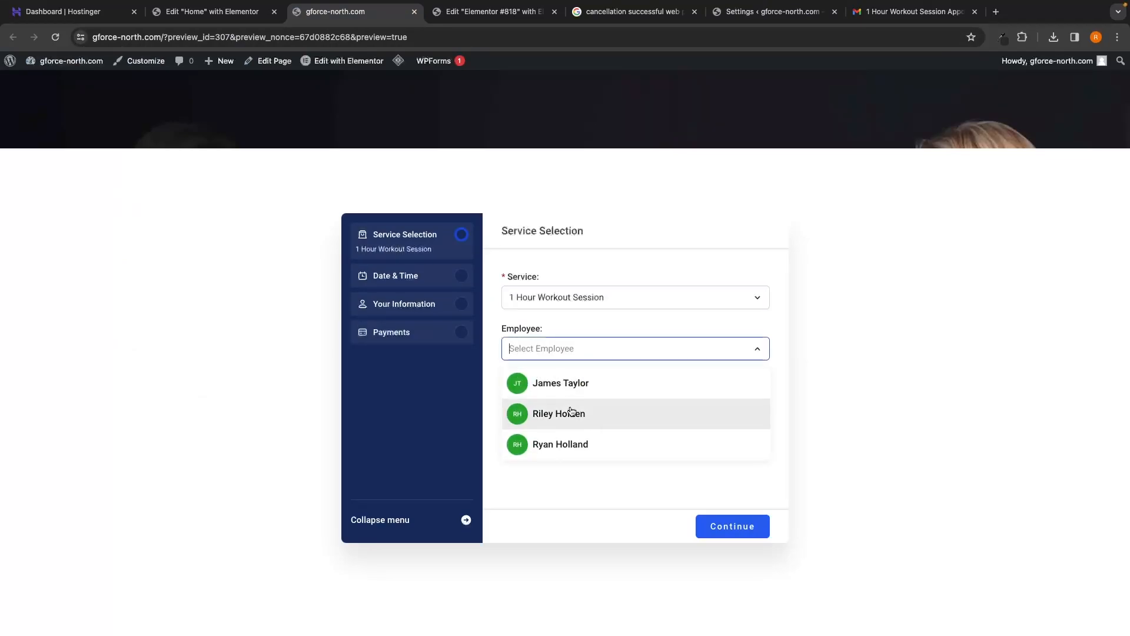
click(573, 419)
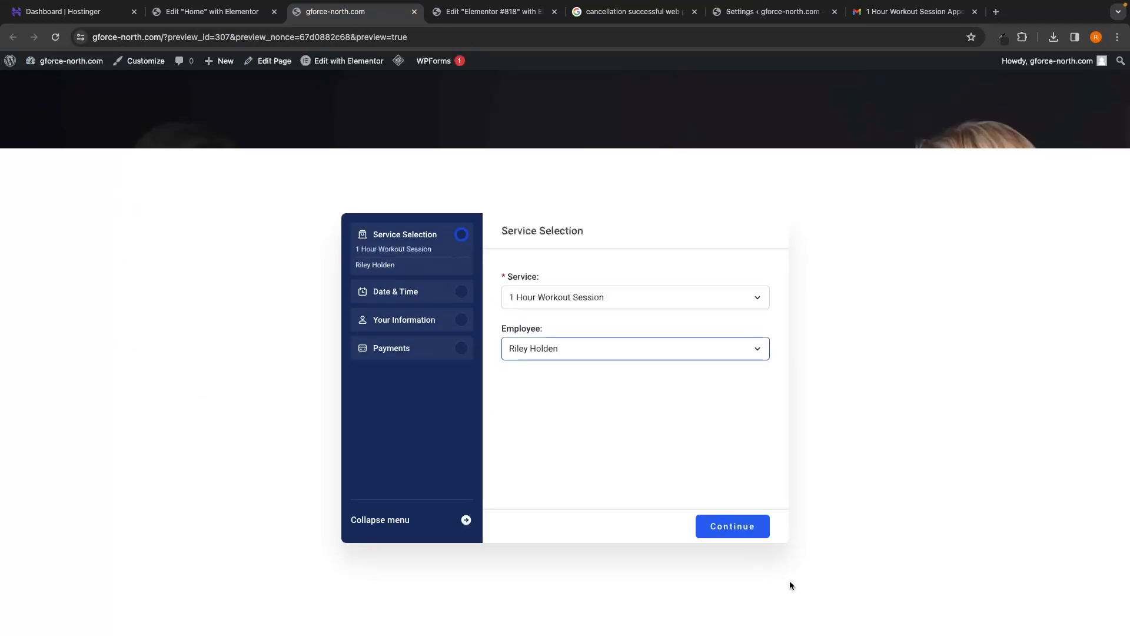
click(730, 537)
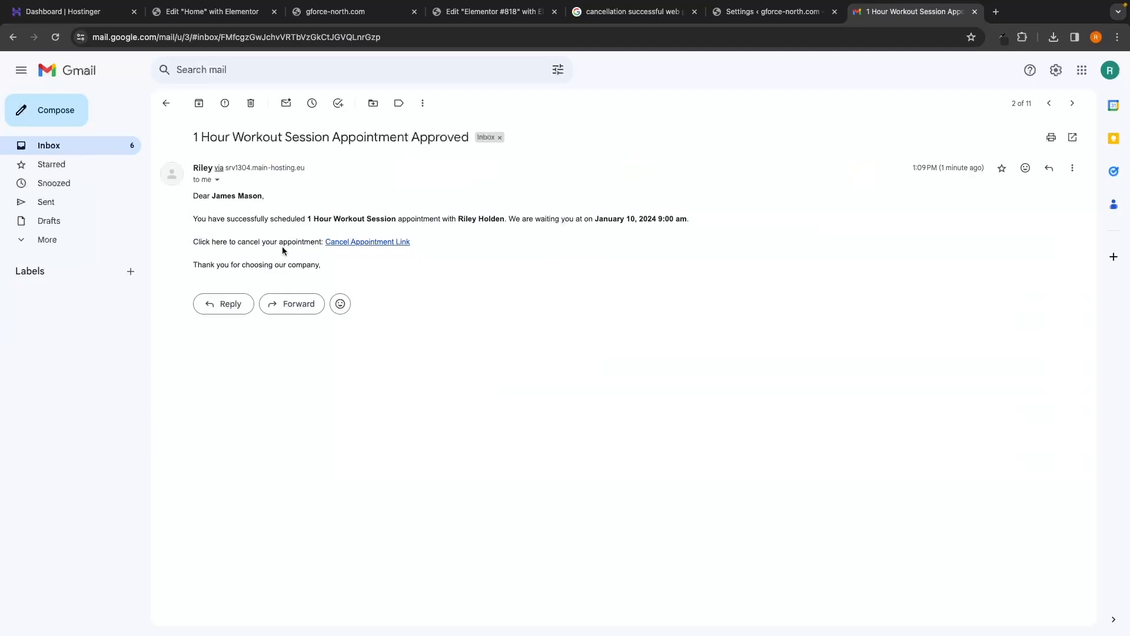
Step: Follow the Cancel Appointment Link in the approval email and check the Cancellation Successful heading
drag(170, 244, 330, 242)
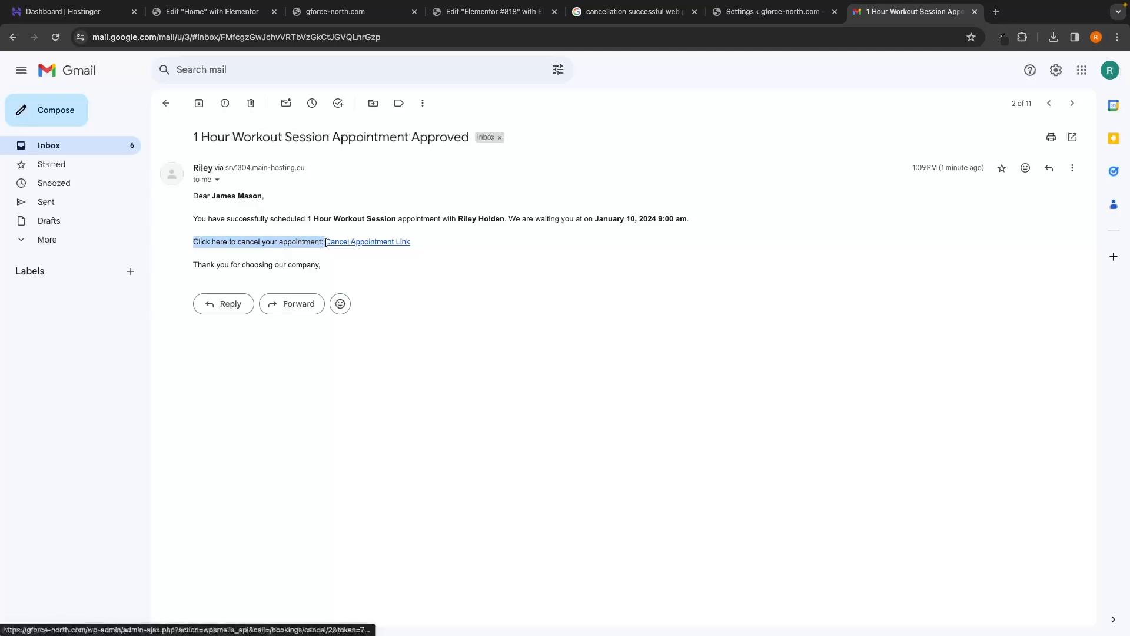
click(365, 262)
click(376, 246)
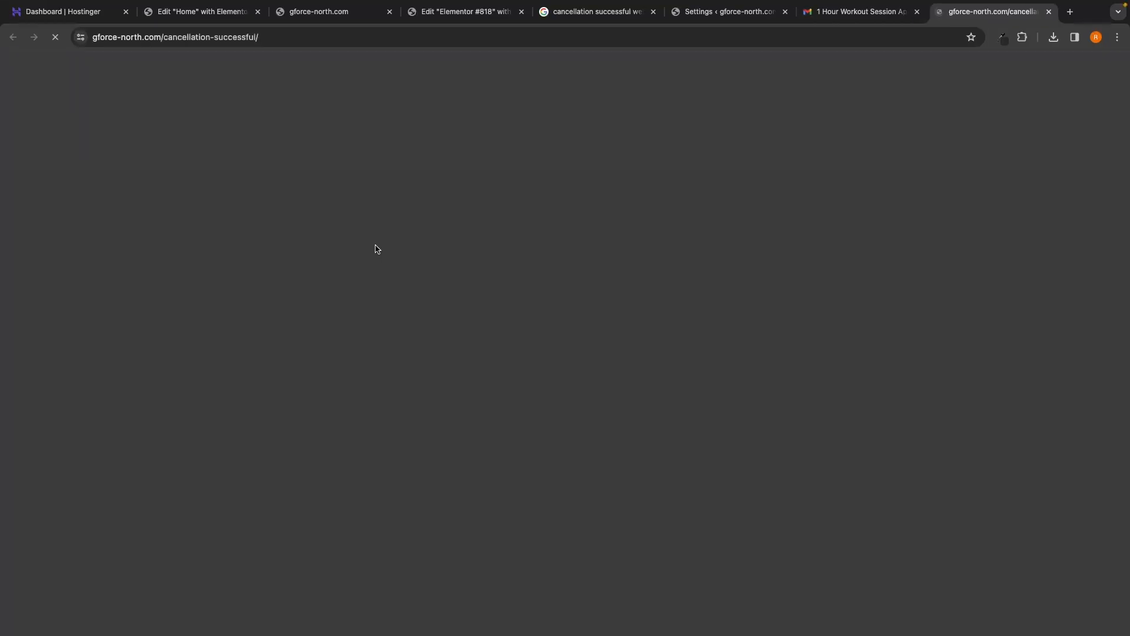
scroll(398, 266, down, 1)
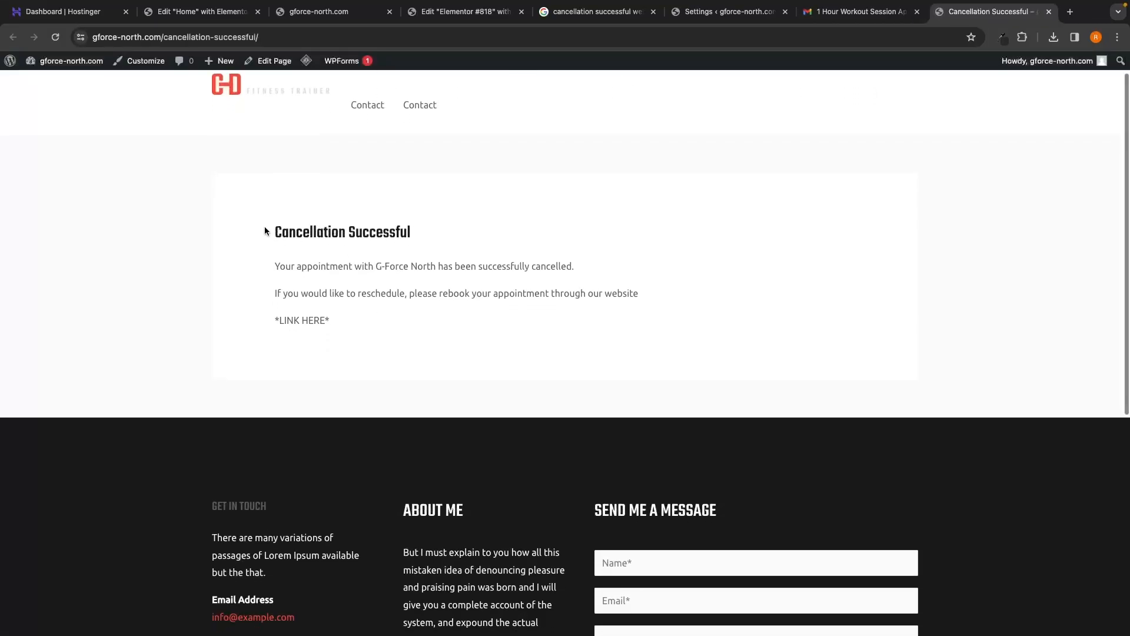
drag(267, 232, 435, 237)
click(438, 235)
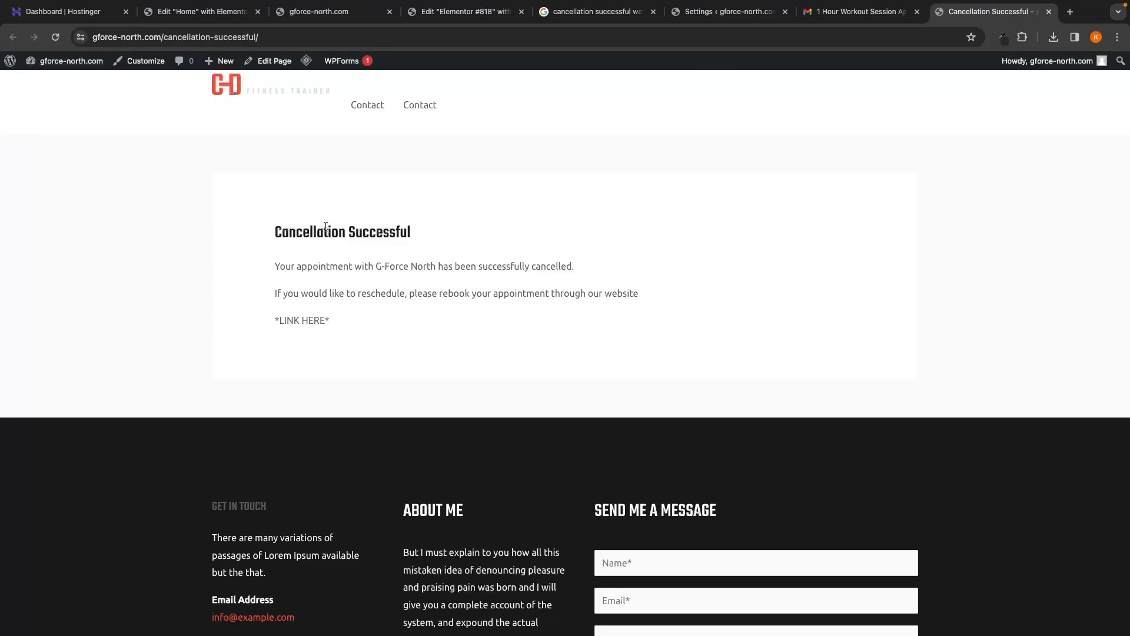
Step: Show Amelia's Dashboard upcoming appointments, with the January 10, 2024 9:00 am booking marked Canceled
click(724, 12)
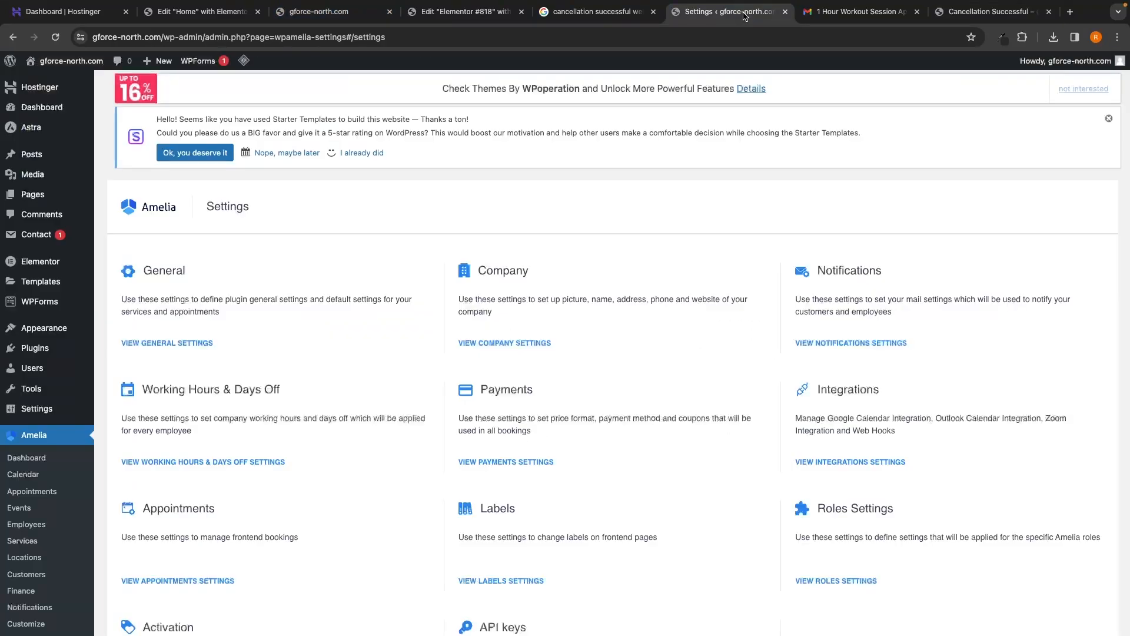
click(25, 458)
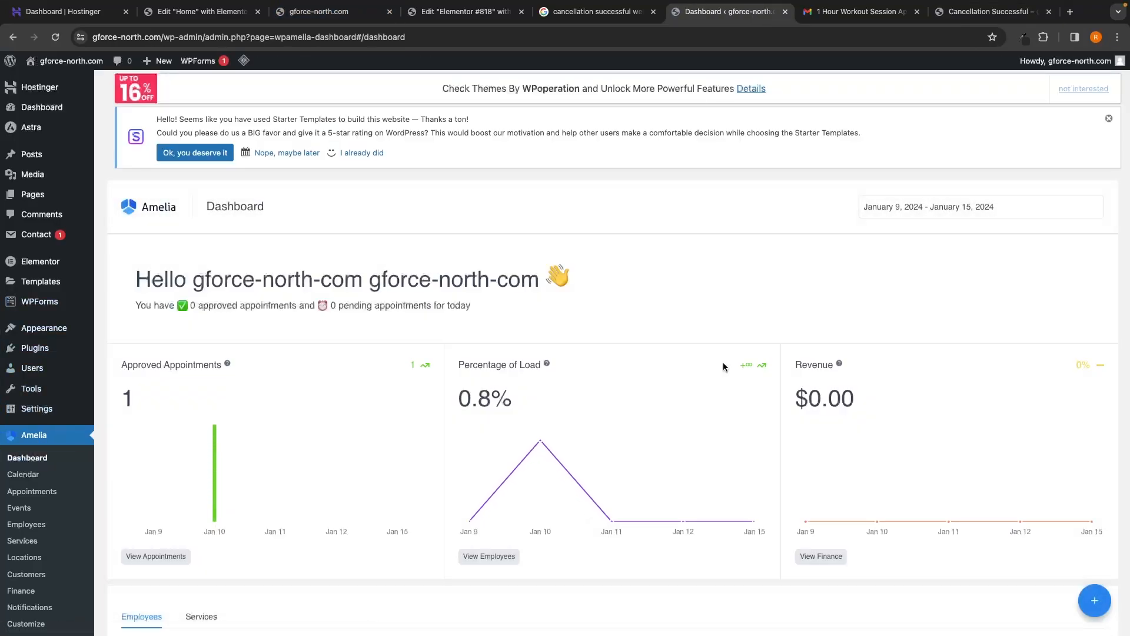
scroll(724, 363, down, 5)
scroll(723, 367, down, 10)
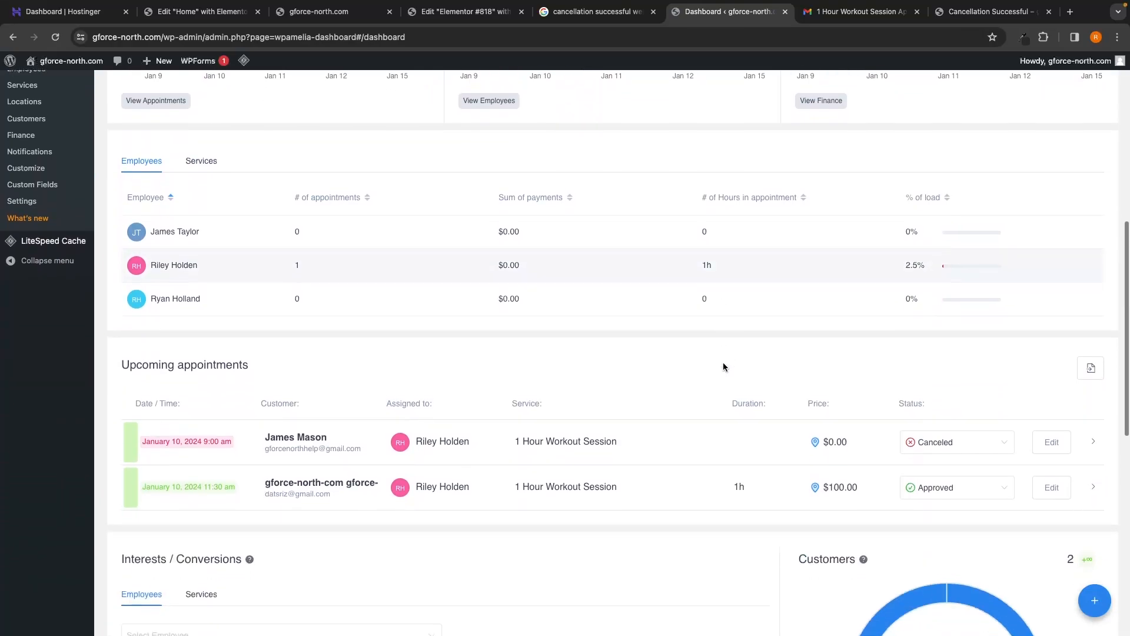